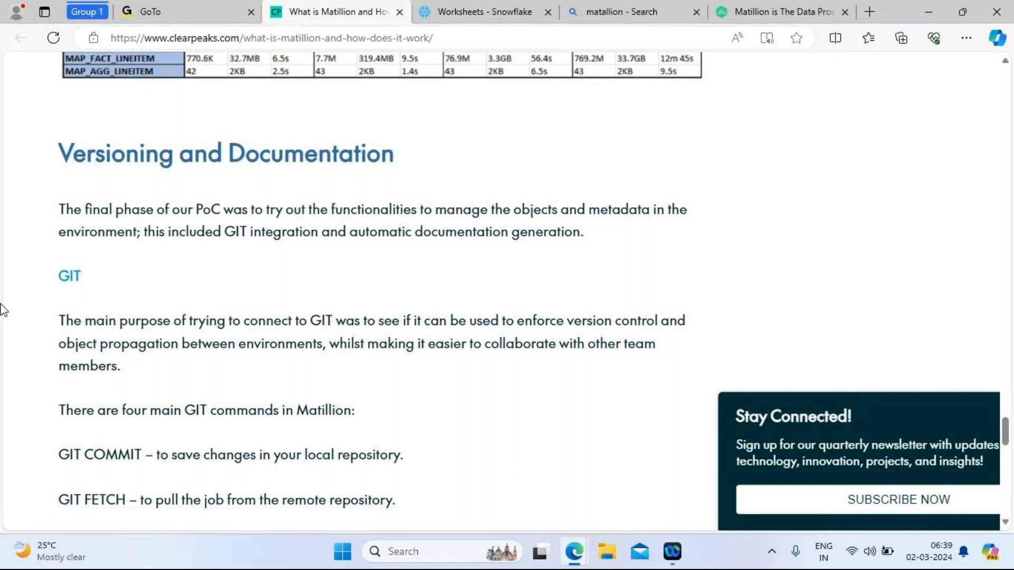
Review the article's Versioning and Documentation section, covering the Git commands and documentation generation, and return to the article's beginning
{"action": "scroll", "coordinate": [3, 309], "scroll_direction": "down", "scroll_amount": 4}
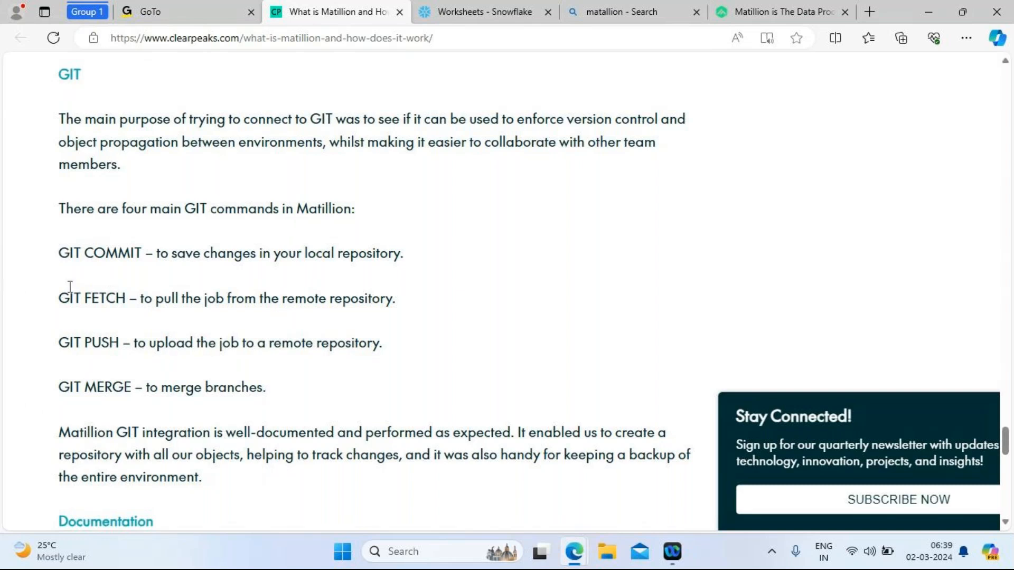
{"action": "scroll", "coordinate": [403, 380], "scroll_direction": "down", "scroll_amount": 5}
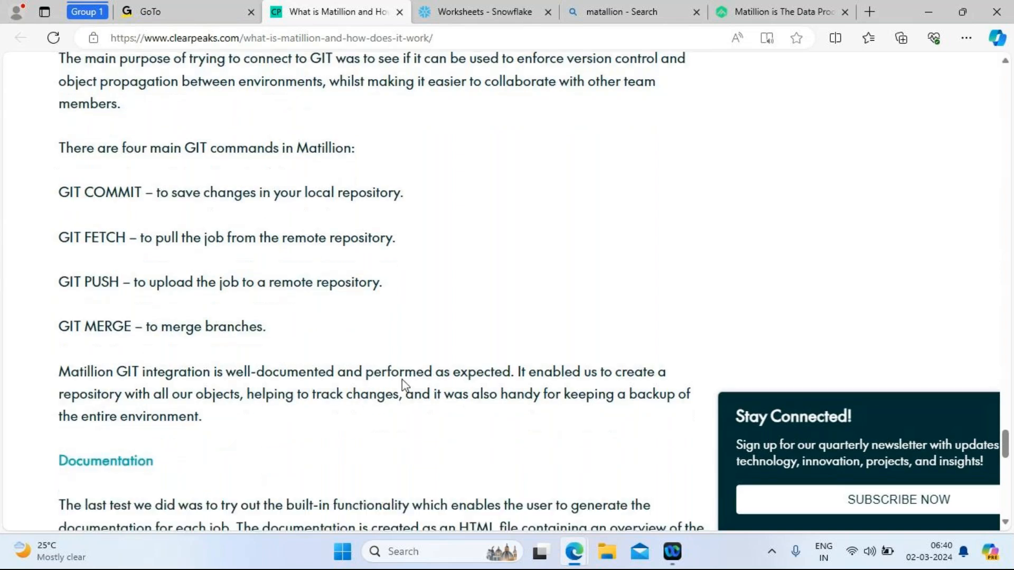
{"action": "scroll", "coordinate": [403, 381], "scroll_direction": "up", "scroll_amount": 1}
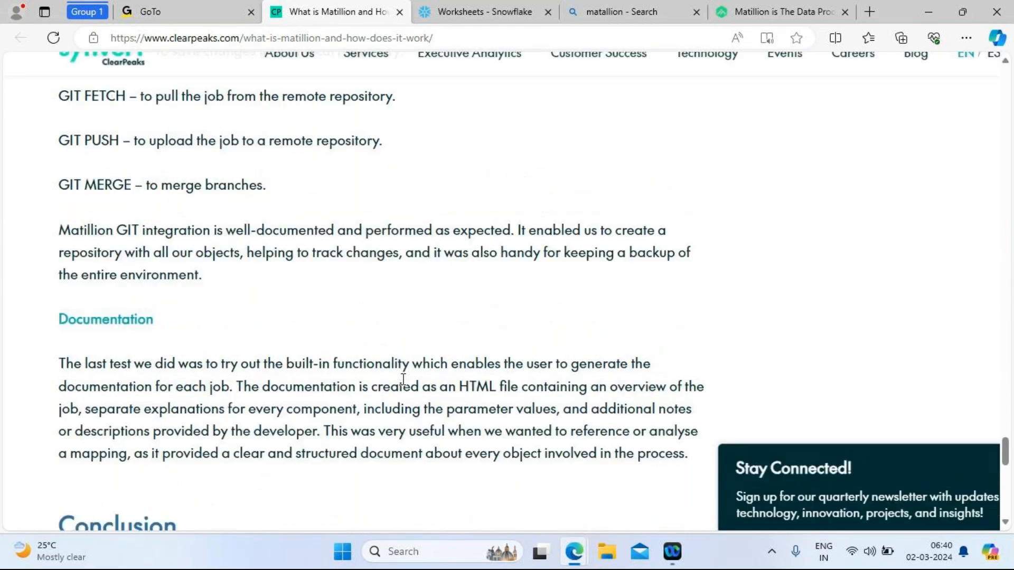
{"action": "scroll", "coordinate": [403, 380], "scroll_direction": "up", "scroll_amount": 12}
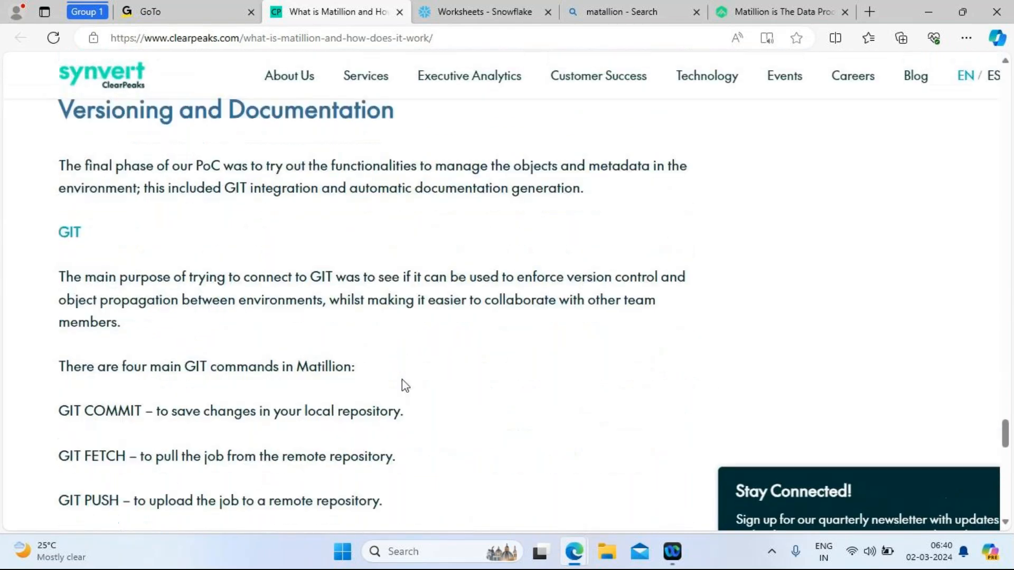
{"action": "scroll", "coordinate": [401, 379], "scroll_direction": "up", "scroll_amount": 15}
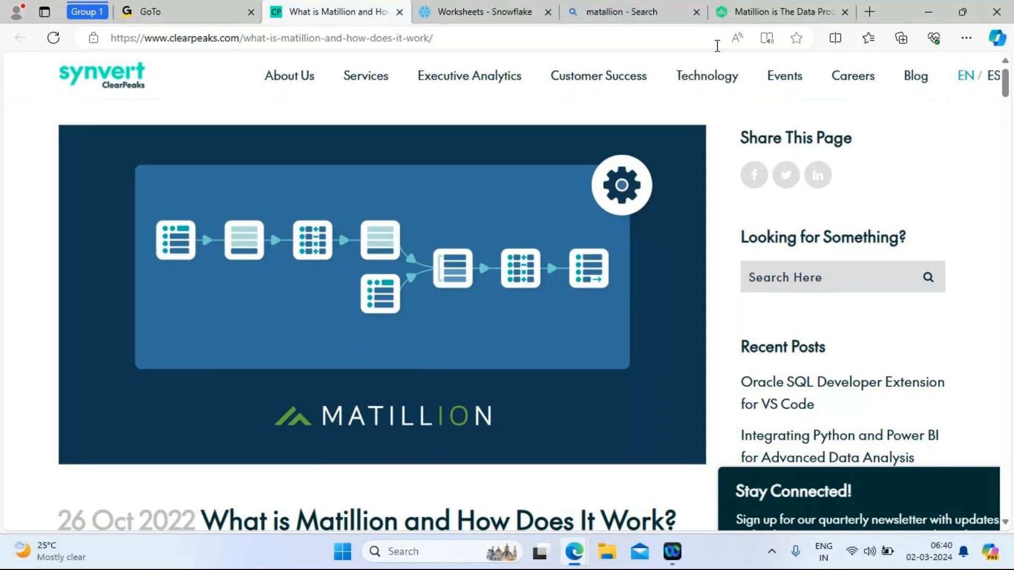
Open the free trial sign-up page from the Matillion website and review its terms on free credits, data warehouse and sample data
{"action": "left_click", "coordinate": [756, 11]}
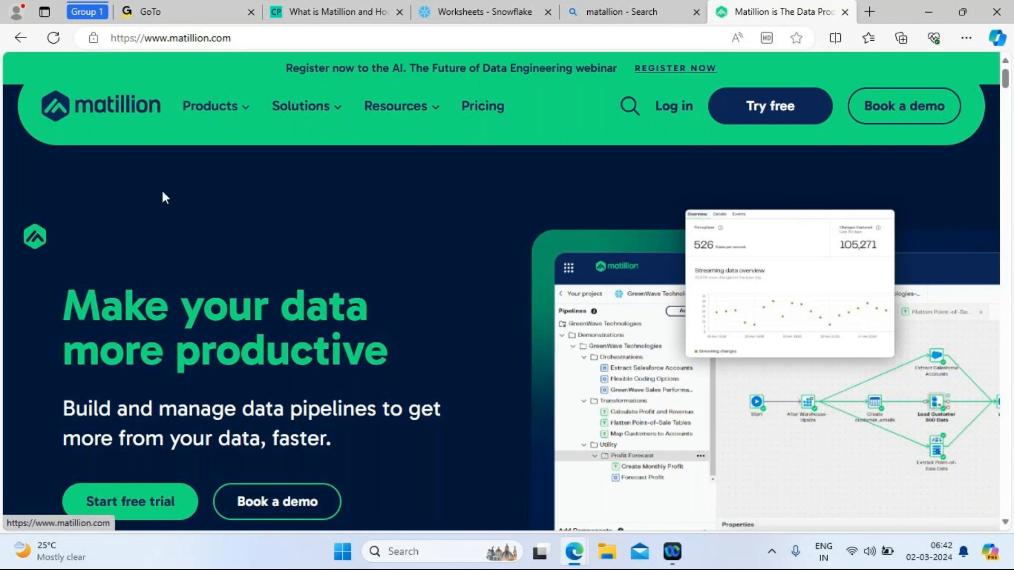
{"action": "left_click", "coordinate": [736, 116]}
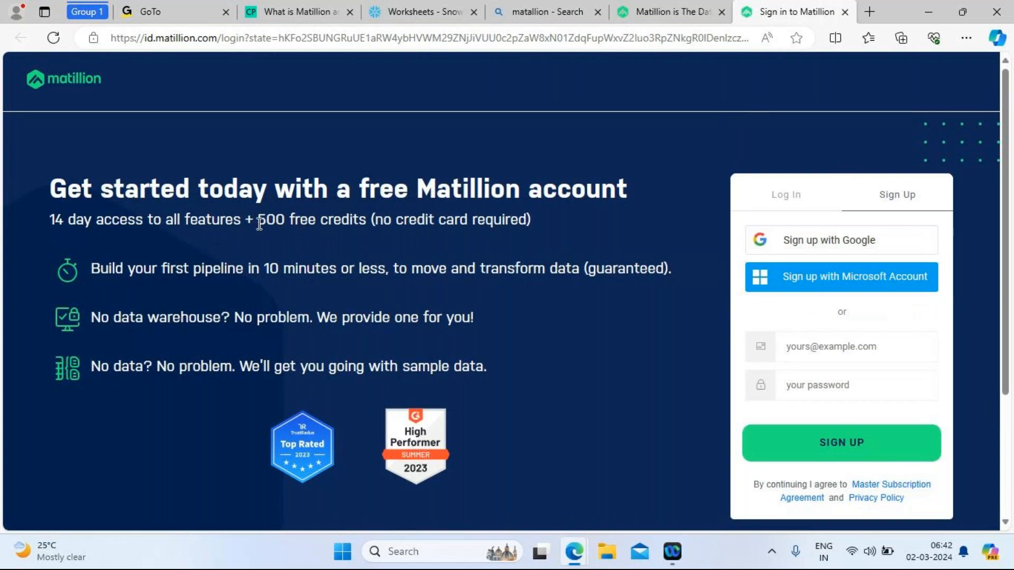
{"action": "left_click_drag", "start_coordinate": [259, 225], "coordinate": [533, 225]}
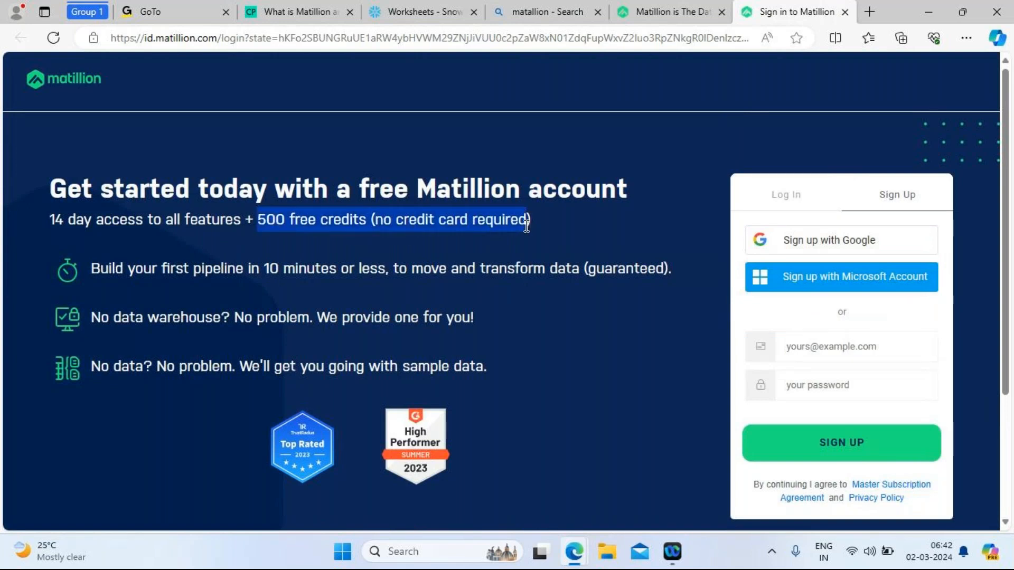
{"action": "left_click", "coordinate": [165, 284]}
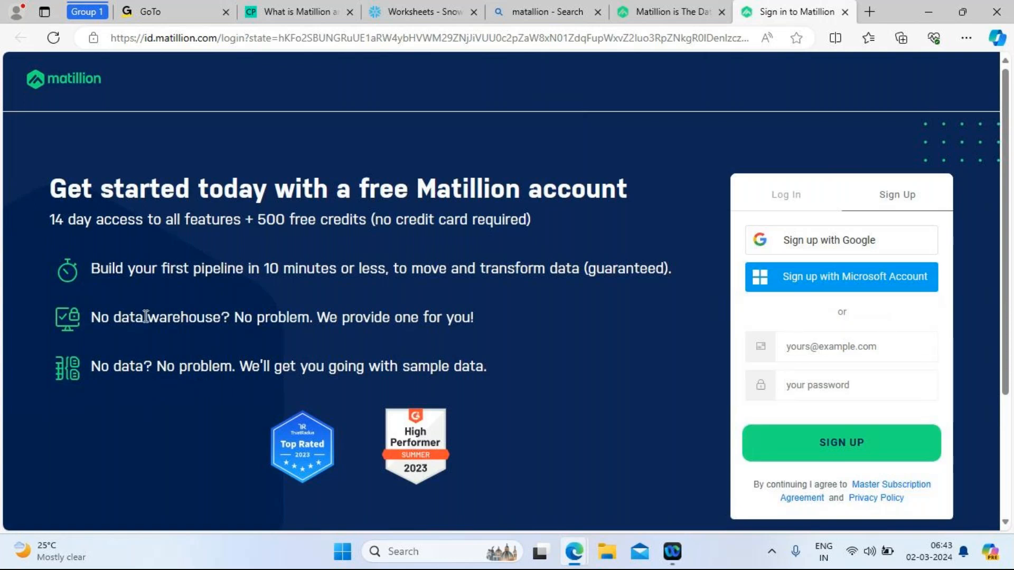
{"action": "left_click_drag", "start_coordinate": [87, 316], "coordinate": [218, 319]}
{"action": "left_click_drag", "start_coordinate": [91, 367], "coordinate": [141, 376]}
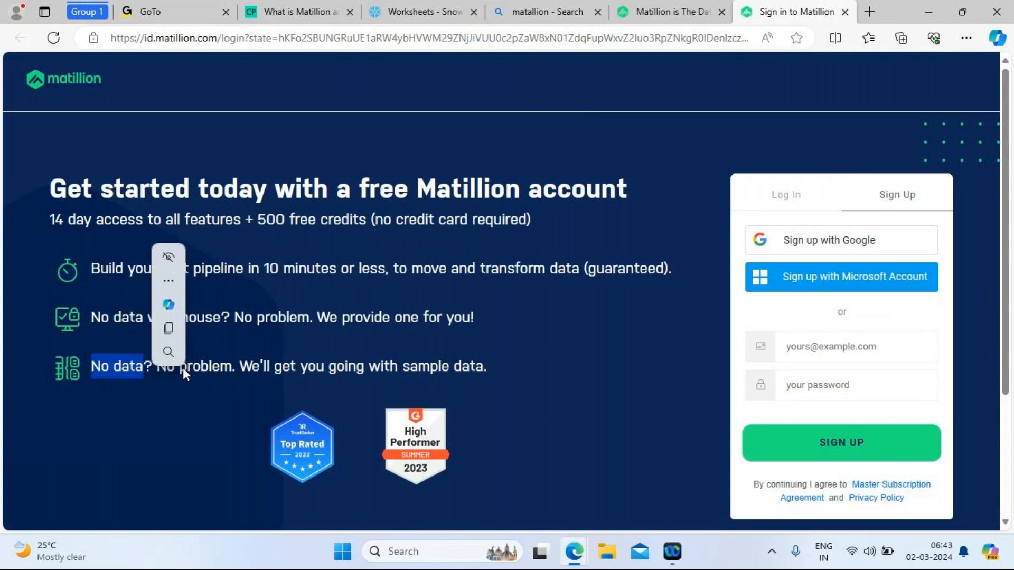
{"action": "left_click", "coordinate": [332, 341]}
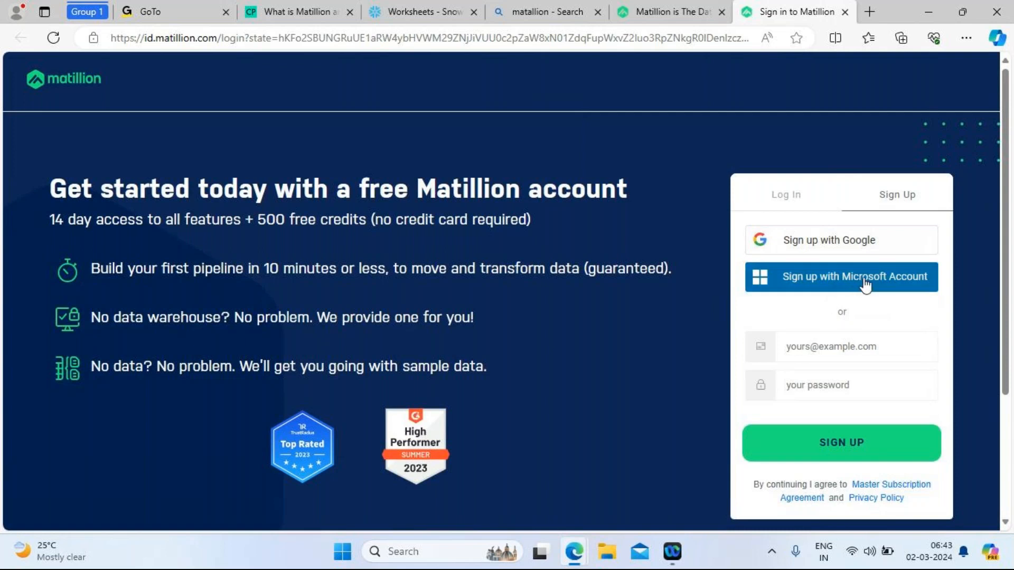
Sign up for Matillion with Google, choosing the company's Google account and agreeing to continue to matillion.com
{"action": "left_click", "coordinate": [842, 250]}
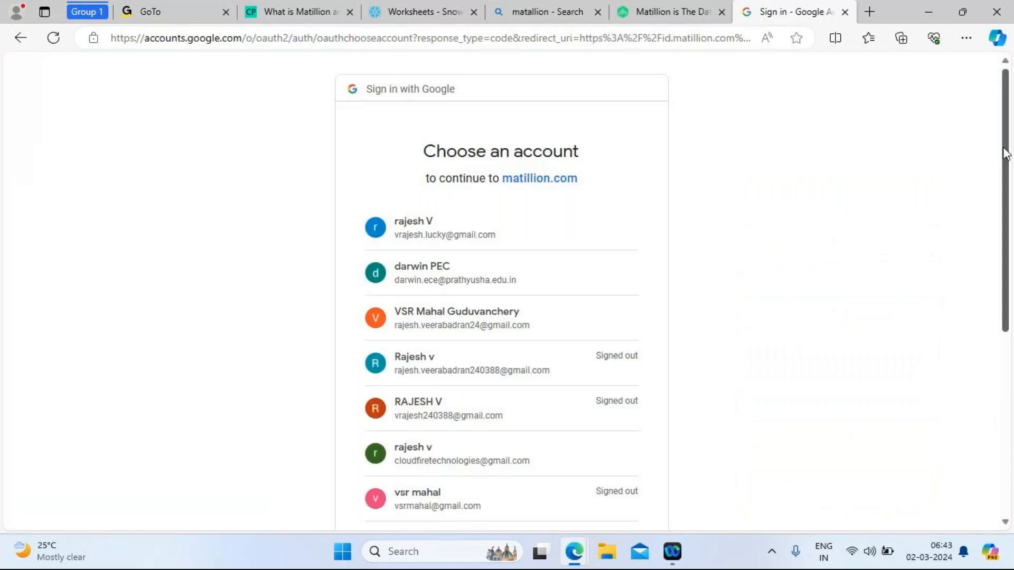
{"action": "left_click_drag", "start_coordinate": [1007, 153], "coordinate": [1009, 378]}
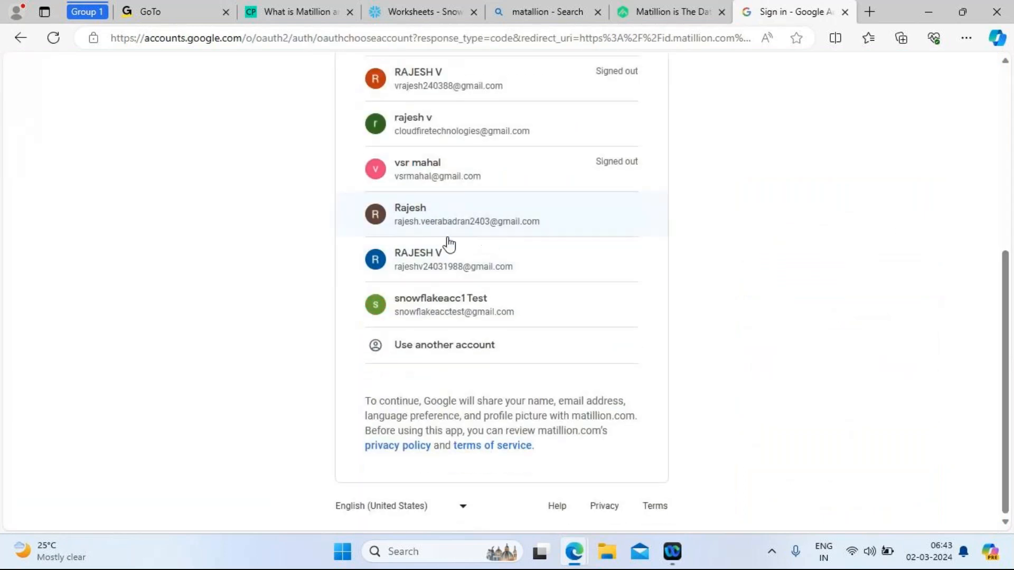
{"action": "left_click", "coordinate": [461, 137]}
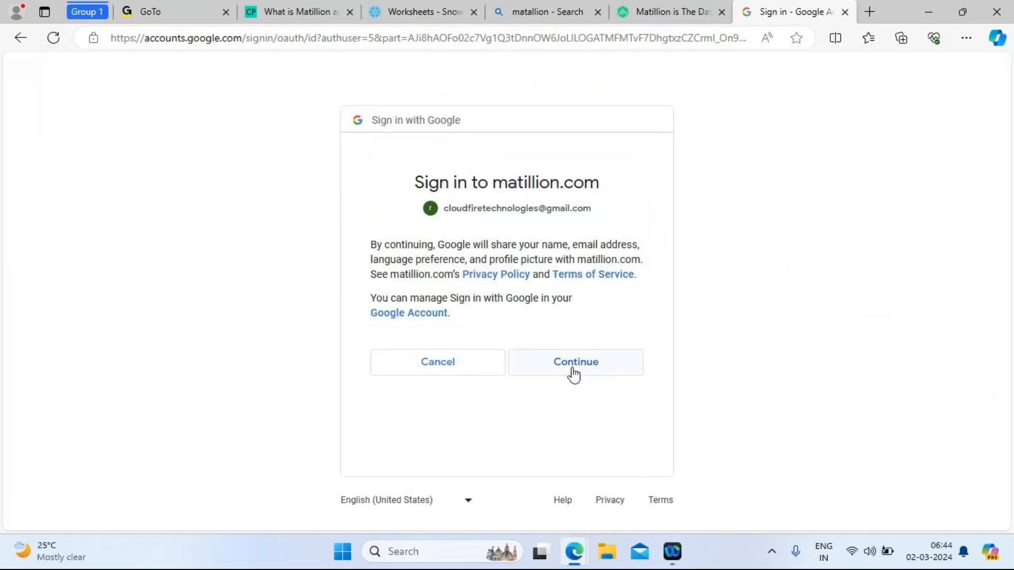
{"action": "left_click", "coordinate": [567, 368]}
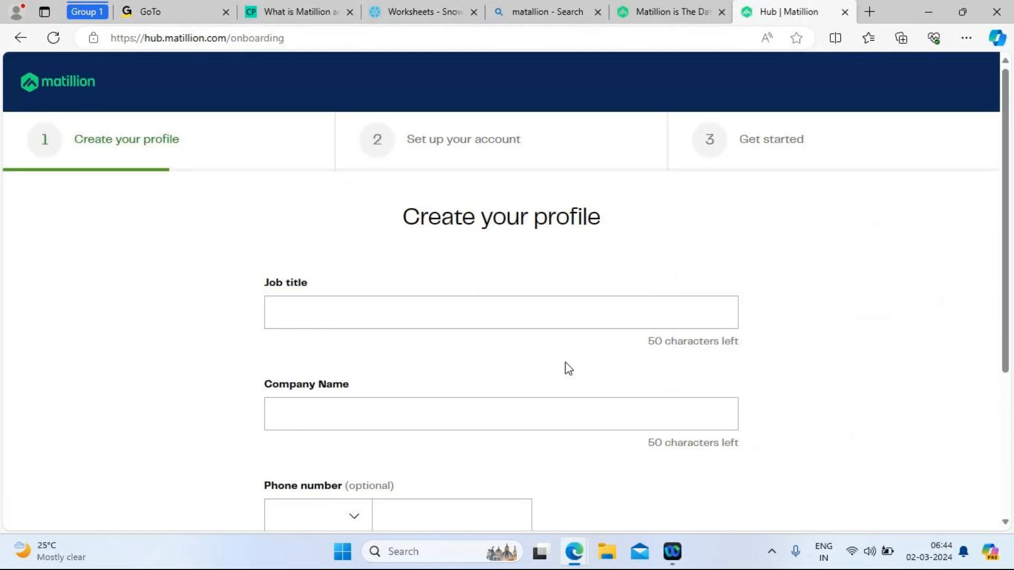
Set the profile's job title to "senior developer" and move on to the company name field
{"action": "left_click_drag", "start_coordinate": [1006, 242], "coordinate": [1010, 292]}
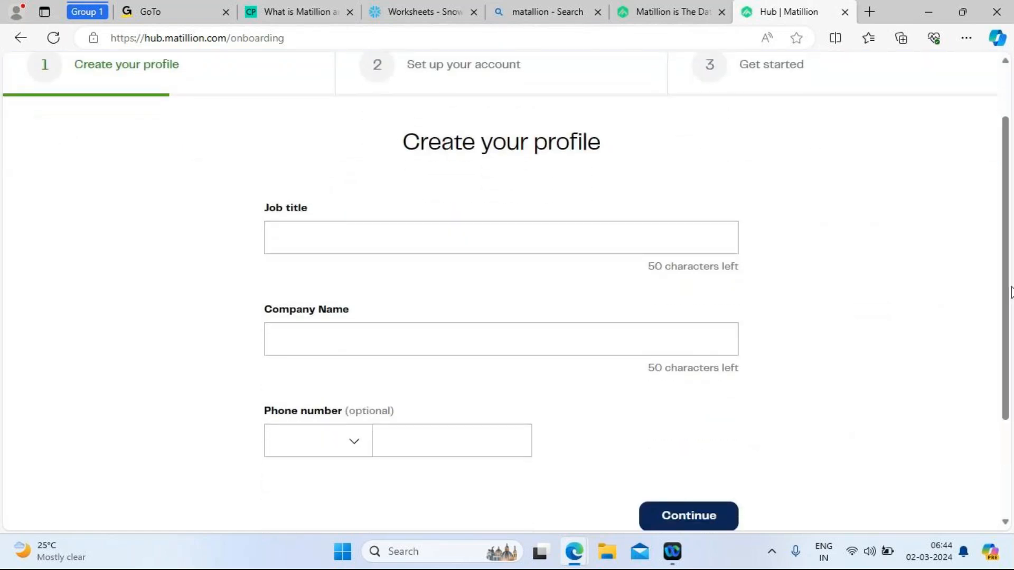
{"action": "left_click", "coordinate": [294, 246]}
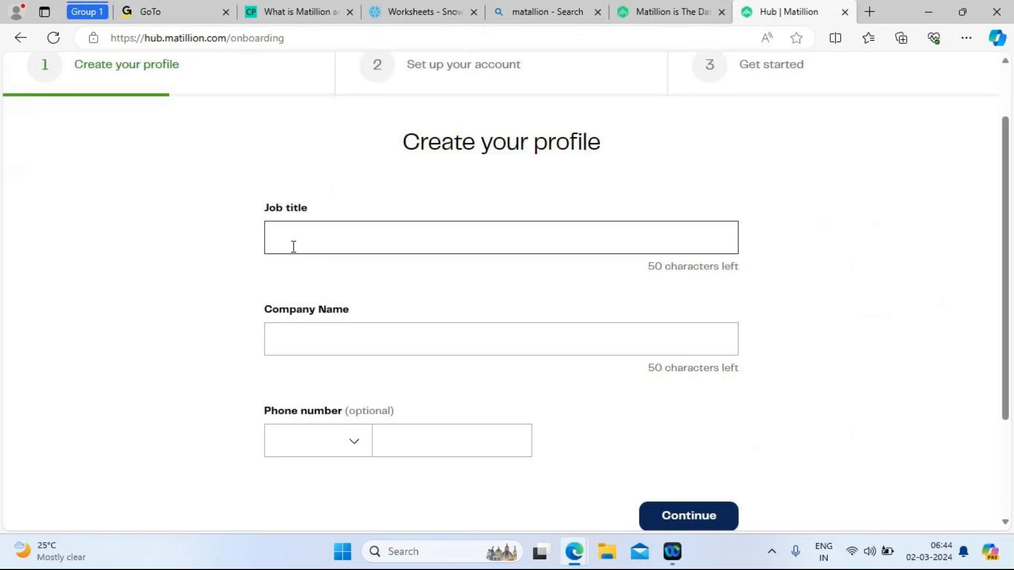
{"action": "left_click", "coordinate": [289, 243]}
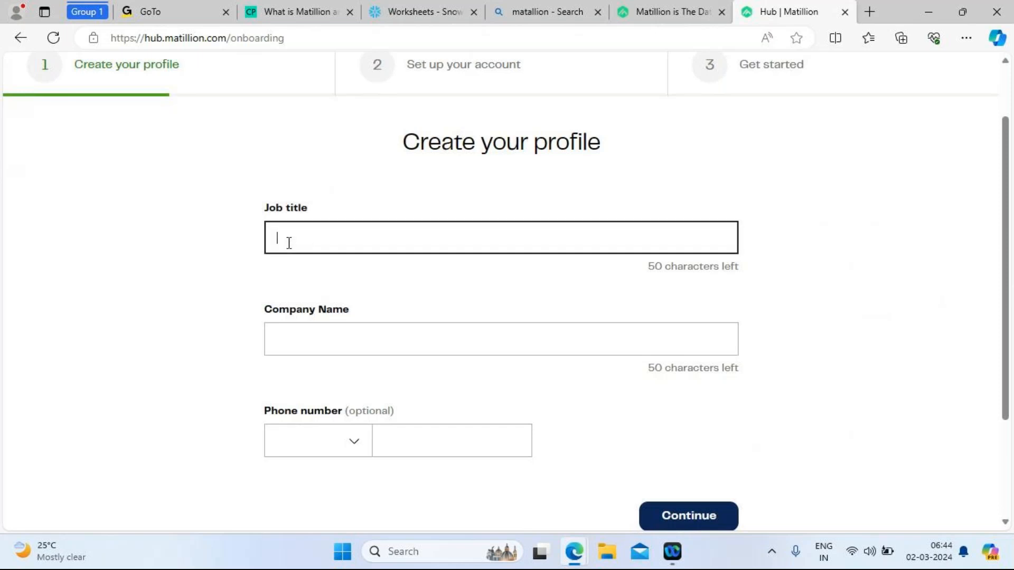
{"action": "type", "text": "senior developer"}
{"action": "left_click", "coordinate": [351, 344]}
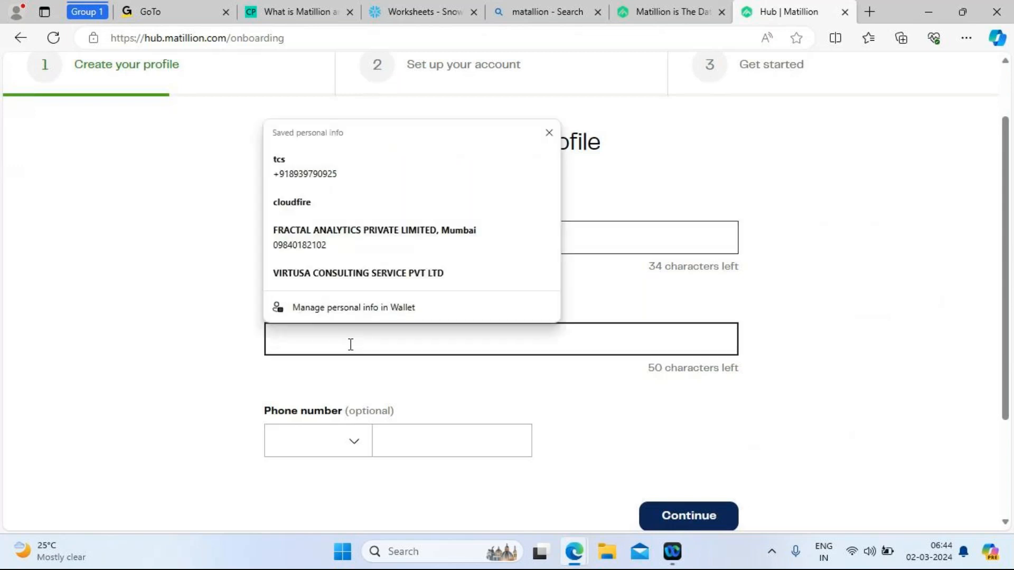
{"action": "type", "text": "exce"}
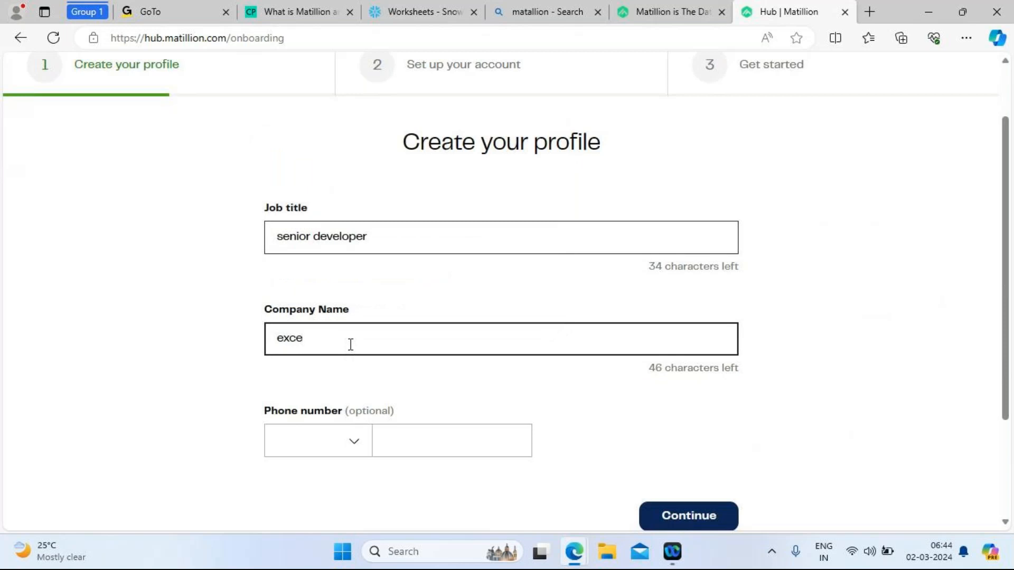
{"action": "type", "text": "l inf"}
{"action": "key", "text": "BackSpace"}
{"action": "key", "text": "BackSpace"}
{"action": "key", "text": "BackSpace"}
{"action": "key", "text": "BackSpace"}
{"action": "key", "text": "BackSpace"}
{"action": "key", "text": "BackSpace"}
{"action": "key", "text": "BackSpace"}
{"action": "key", "text": "BackSpace"}
{"action": "key", "text": "BackSpace"}
Enter "cloudfire technologies" as the company name and submit the profile without a phone number
{"action": "type", "text": "cloudfire tech"}
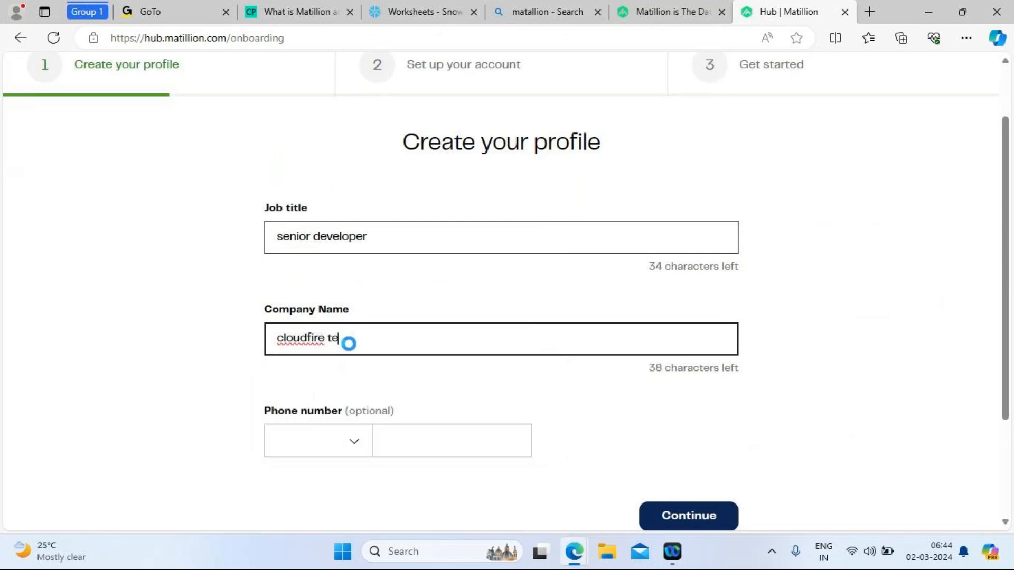
{"action": "type", "text": "nologies"}
{"action": "left_click", "coordinate": [690, 517]}
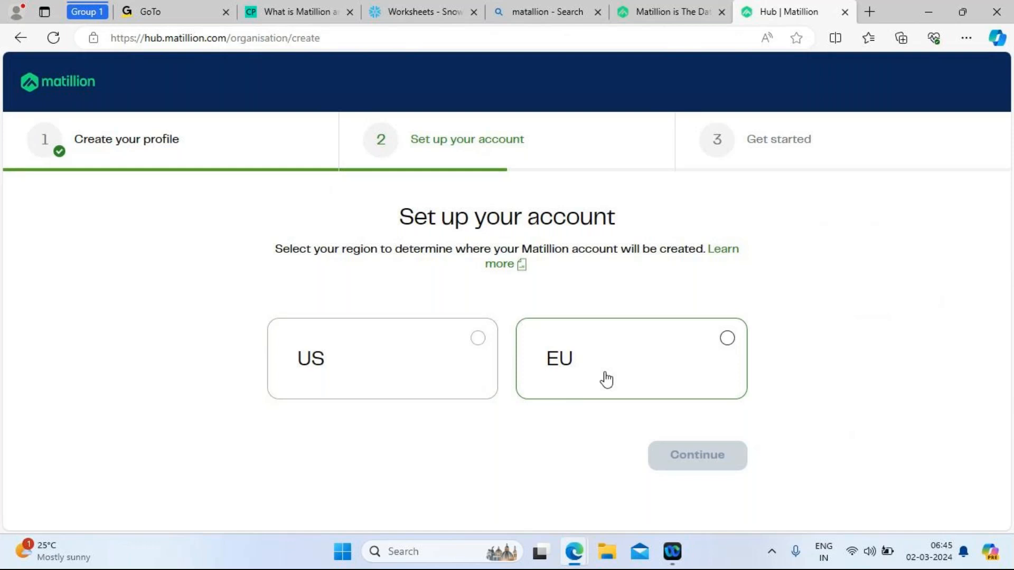
Set the account region to EU and choose Connect to Snowflake as the data platform, continuing to the connection setup
{"action": "left_click", "coordinate": [728, 340]}
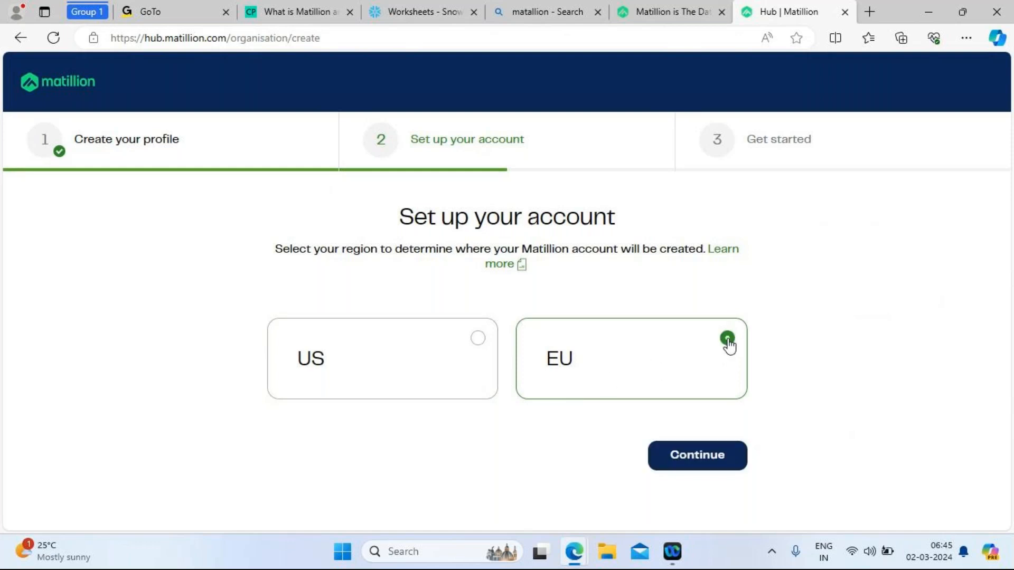
{"action": "left_click", "coordinate": [708, 465]}
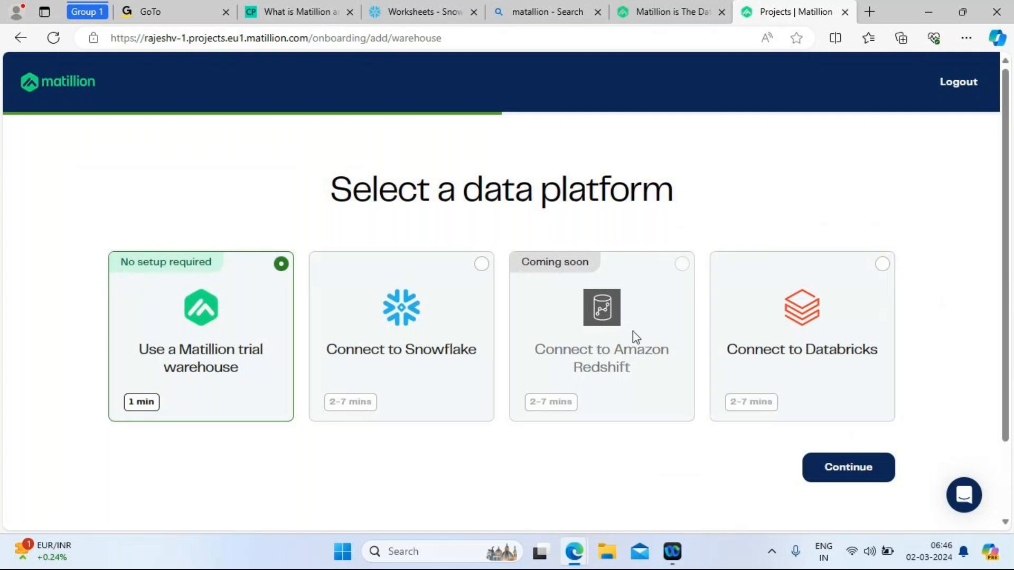
{"action": "scroll", "coordinate": [1002, 309], "scroll_direction": "down", "scroll_amount": 1}
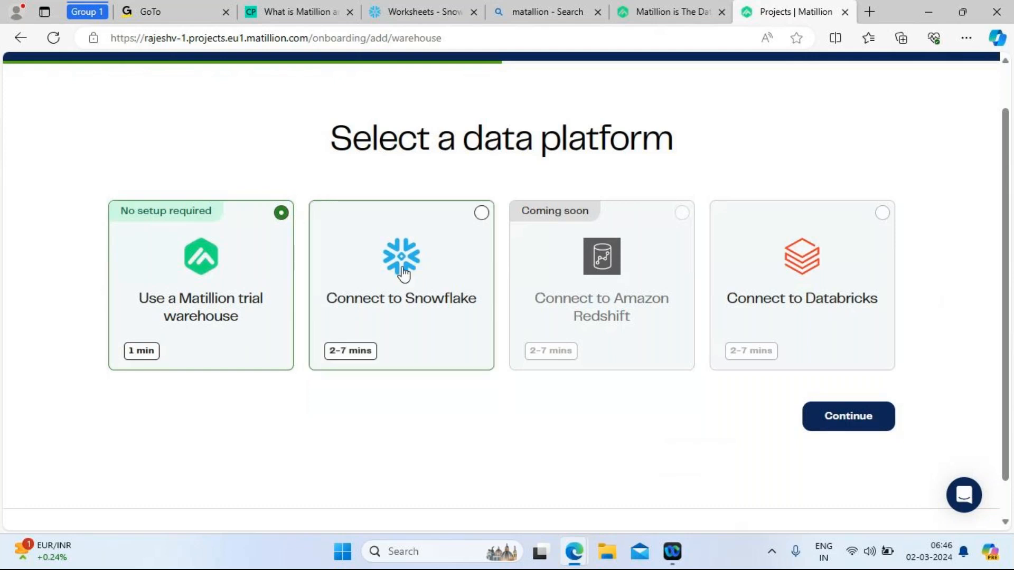
{"action": "left_click", "coordinate": [482, 213]}
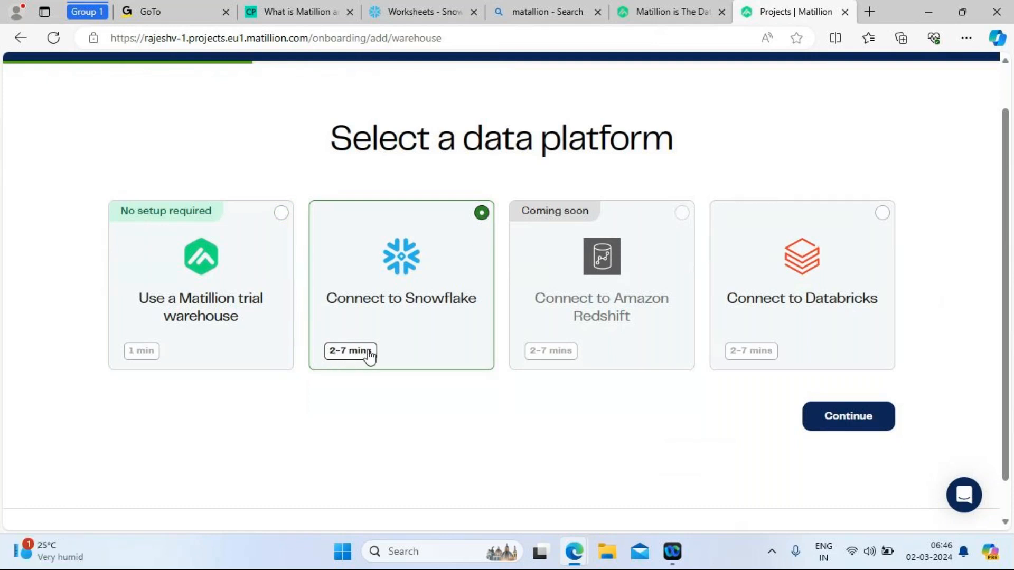
{"action": "left_click", "coordinate": [854, 421]}
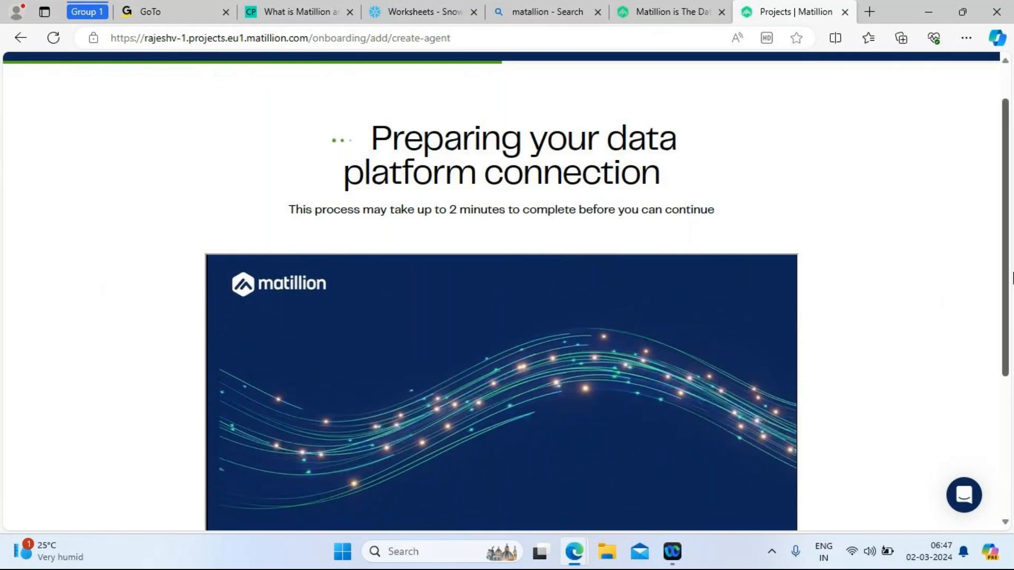
{"action": "scroll", "coordinate": [999, 235], "scroll_direction": "up", "scroll_amount": 1}
{"action": "scroll", "coordinate": [998, 242], "scroll_direction": "down", "scroll_amount": 1}
{"action": "scroll", "coordinate": [996, 226], "scroll_direction": "up", "scroll_amount": 1}
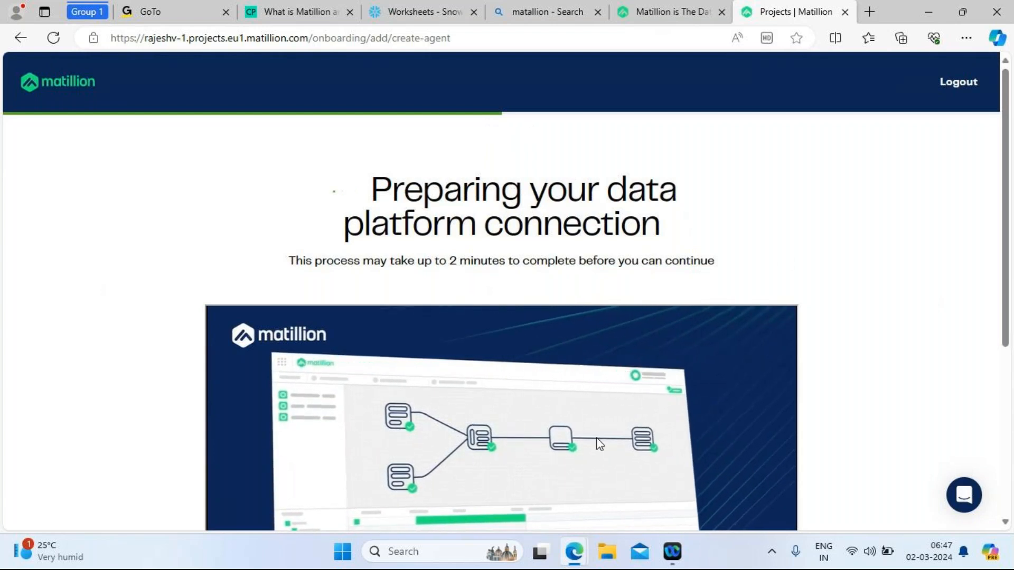
{"action": "mouse_move", "coordinate": [1005, 333]}
{"action": "left_mouse_down"}
{"action": "mouse_move", "coordinate": [1005, 387]}
{"action": "mouse_move", "coordinate": [996, 347]}
{"action": "left_mouse_up"}
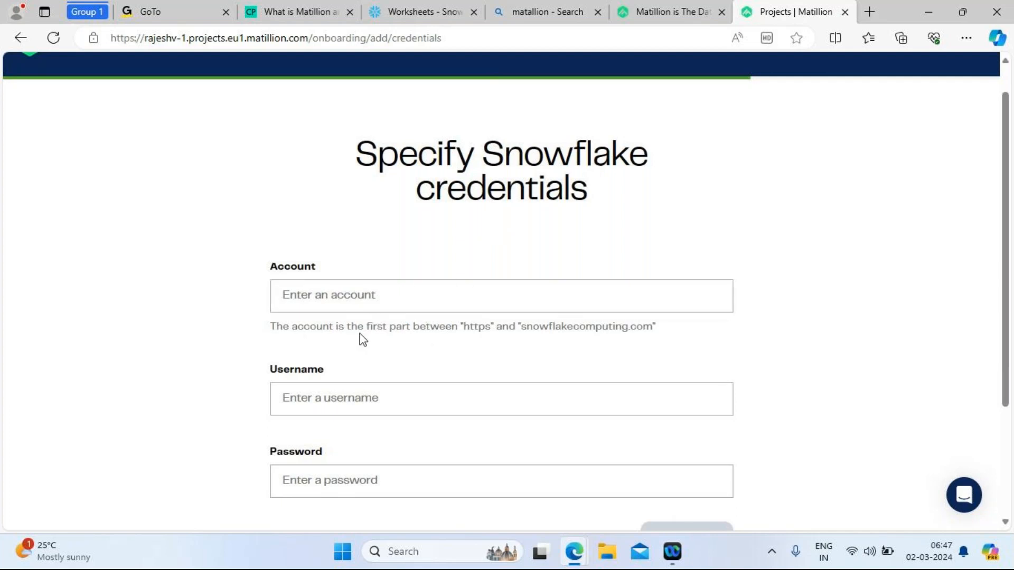
Switch to Snowflake and copy the account URL of the current account from its account details
{"action": "left_click_drag", "start_coordinate": [485, 327], "coordinate": [654, 326]}
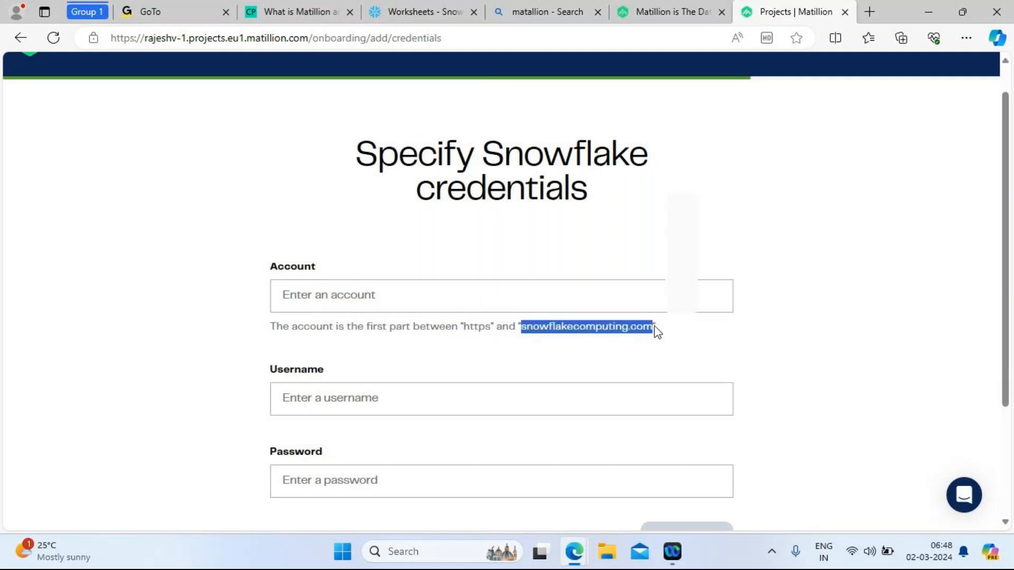
{"action": "left_click", "coordinate": [497, 359]}
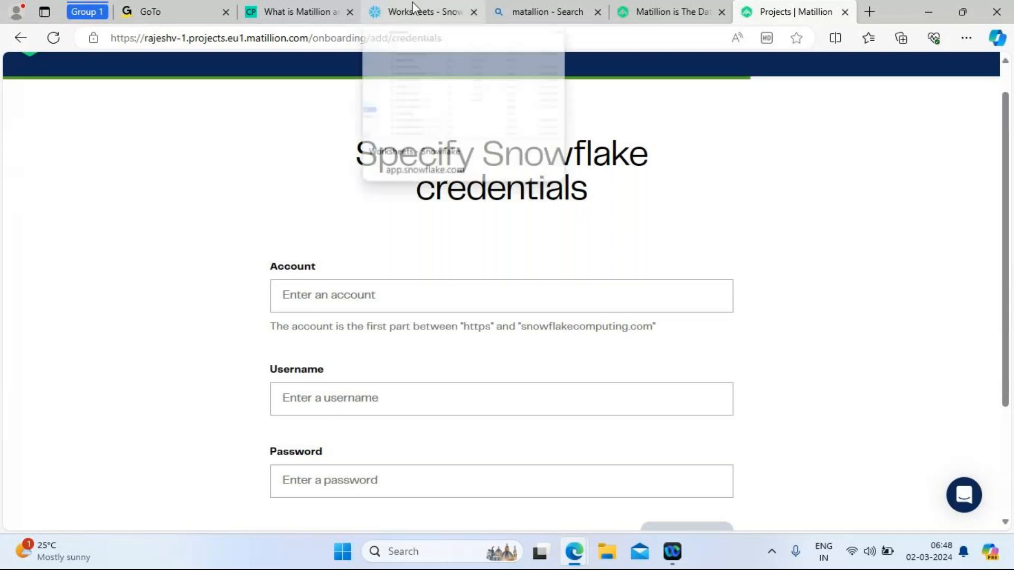
{"action": "left_click_drag", "start_coordinate": [795, 17], "coordinate": [562, 15]}
{"action": "left_click", "coordinate": [393, 6]}
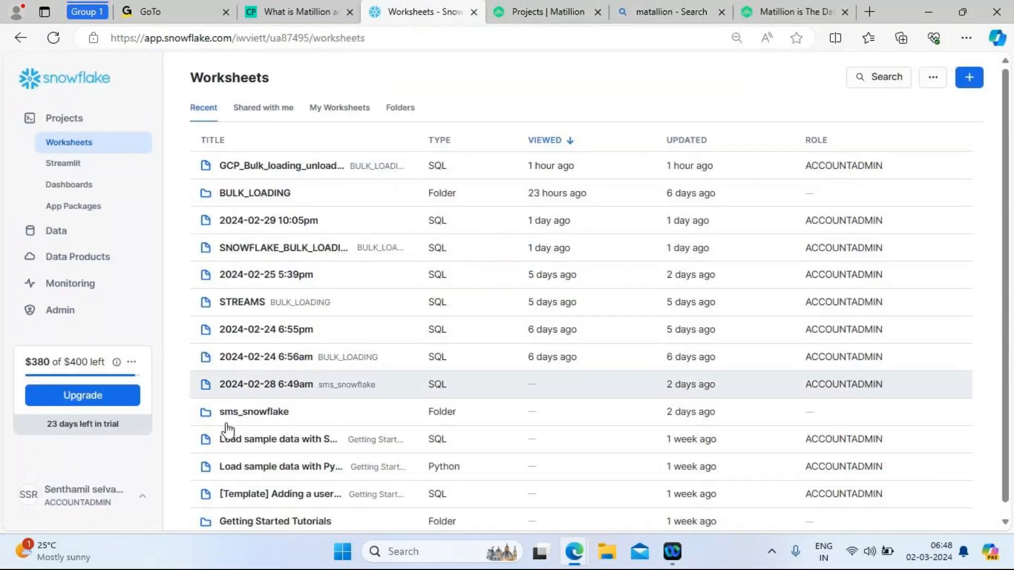
{"action": "left_click", "coordinate": [113, 499]}
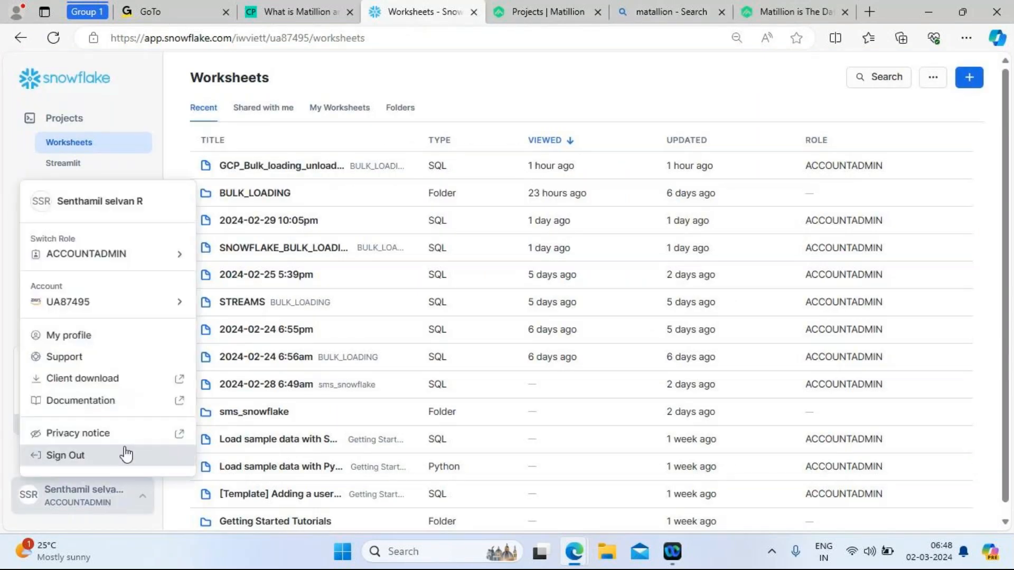
{"action": "mouse_move", "coordinate": [138, 311]}
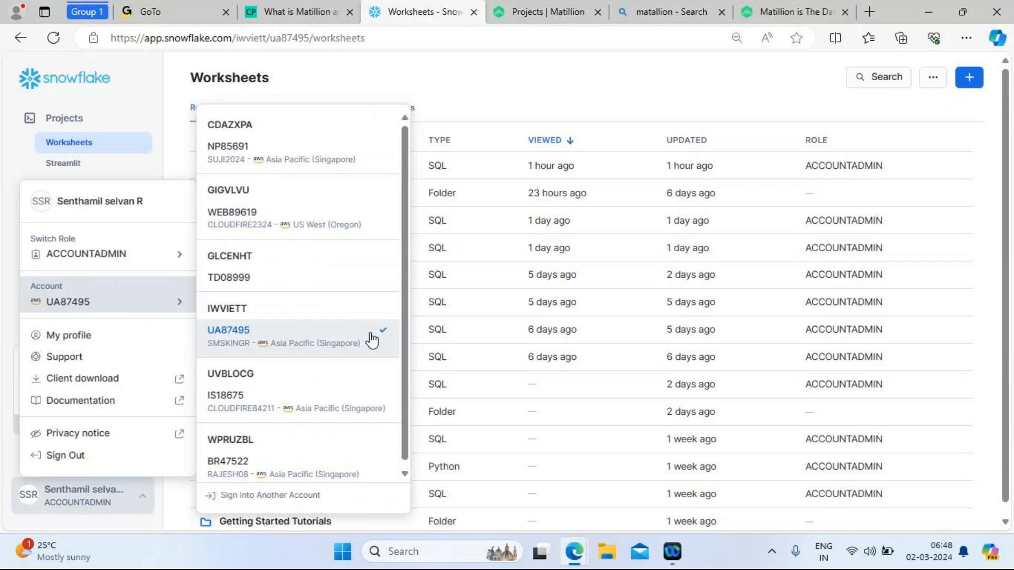
{"action": "mouse_move", "coordinate": [376, 333]}
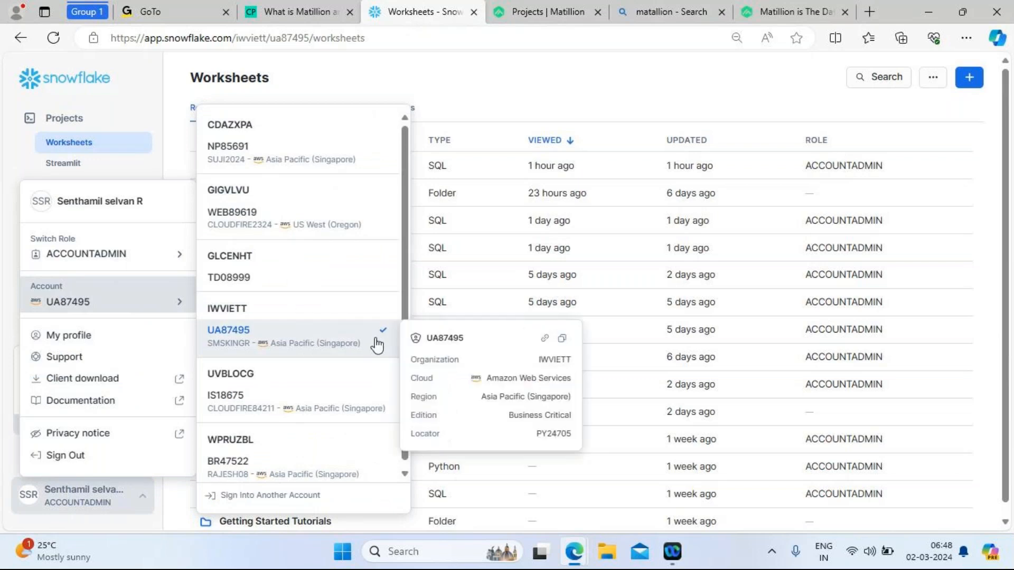
{"action": "left_click", "coordinate": [545, 339]}
{"action": "left_click", "coordinate": [528, 11]}
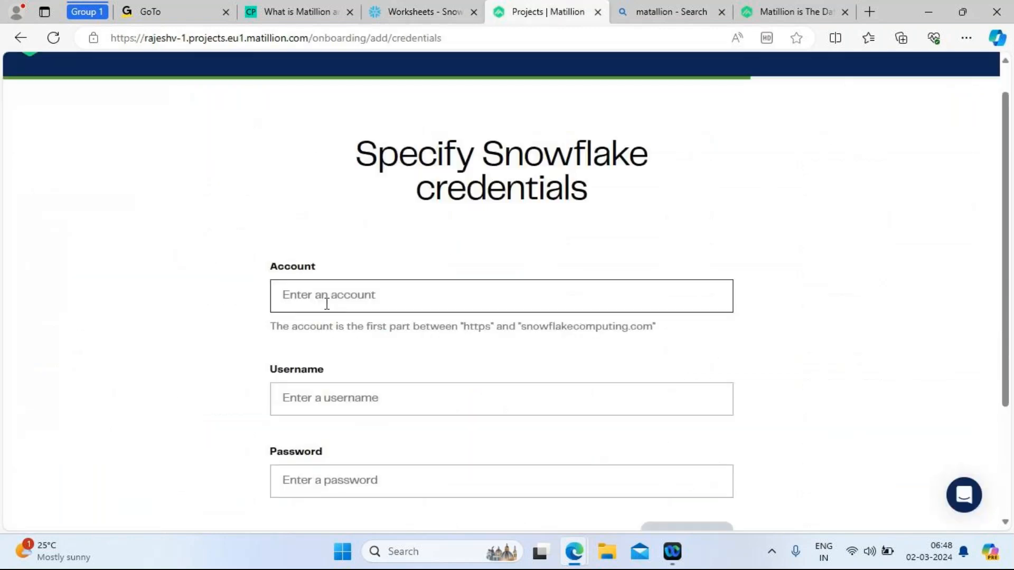
{"action": "left_click", "coordinate": [324, 302]}
{"action": "type", "text": "https://py24705.ap-southeast-1.snowflakecomputing.com"}
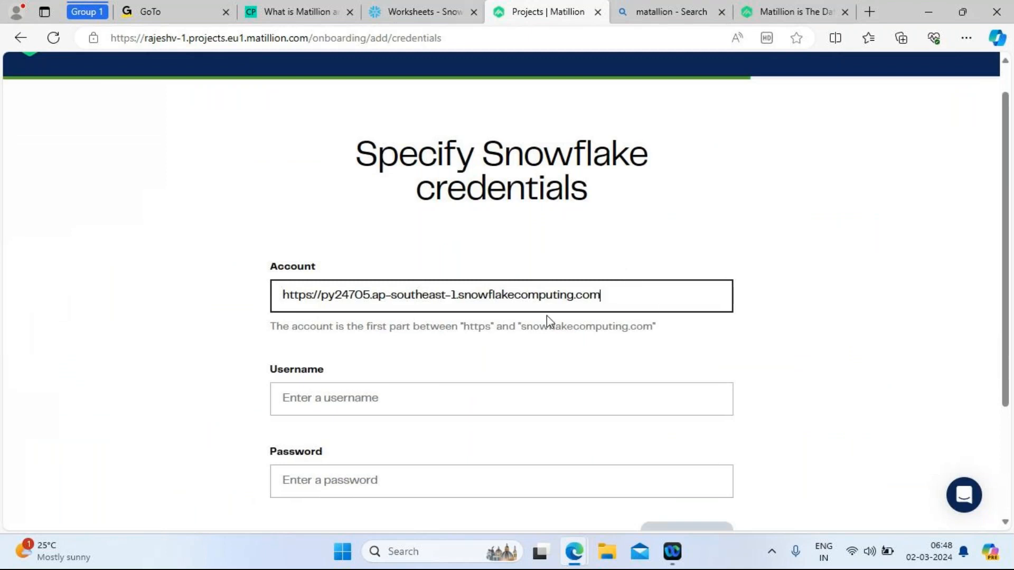
{"action": "left_click_drag", "start_coordinate": [321, 295], "coordinate": [271, 292]}
{"action": "key", "text": "BackSpace"}
{"action": "left_click_drag", "start_coordinate": [566, 294], "coordinate": [421, 297]}
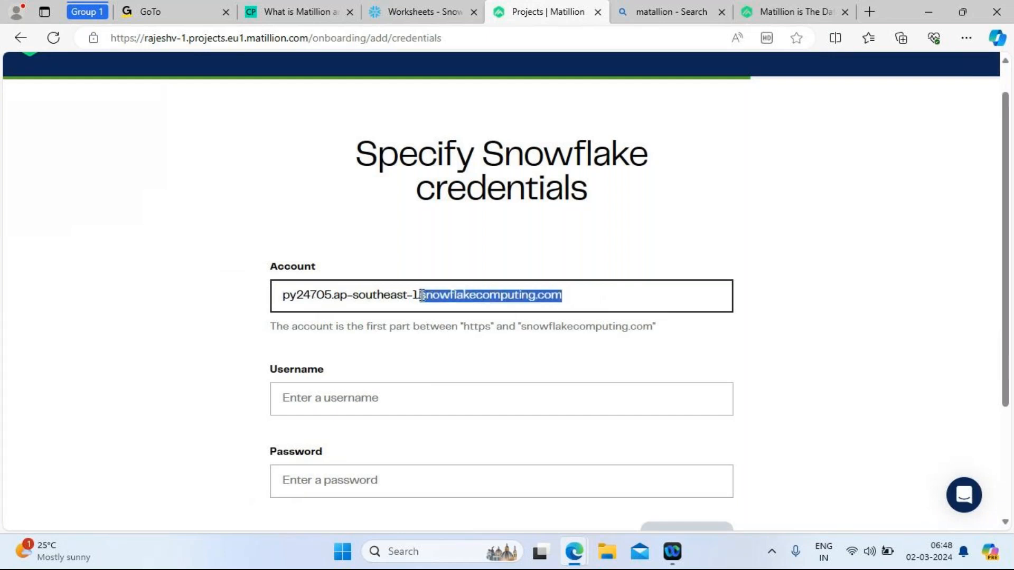
{"action": "key", "text": "BackSpace"}
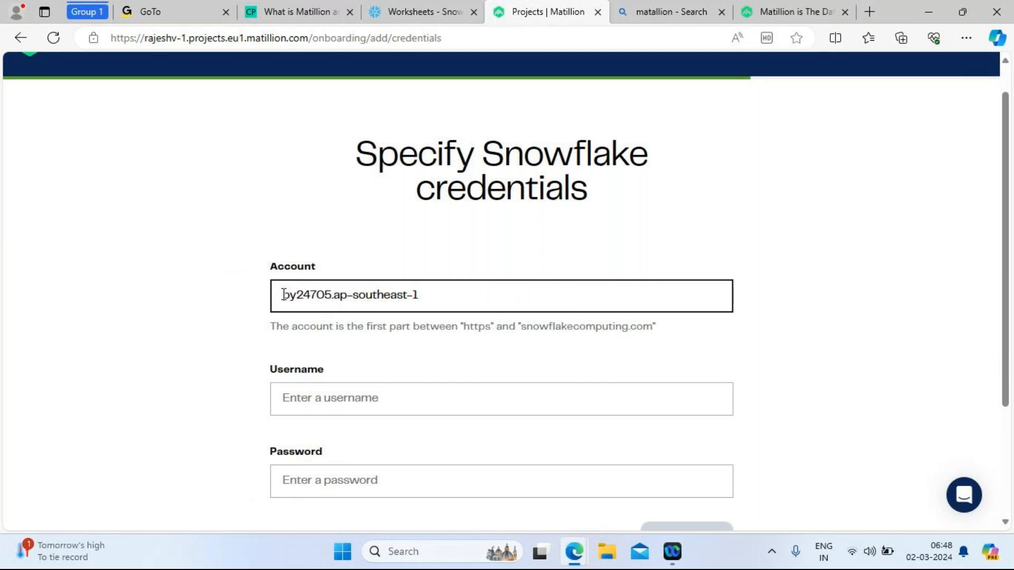
Fill in the Snowflake username and password, and continue to the Snowflake defaults
{"action": "left_click_drag", "start_coordinate": [1006, 325], "coordinate": [1012, 395]}
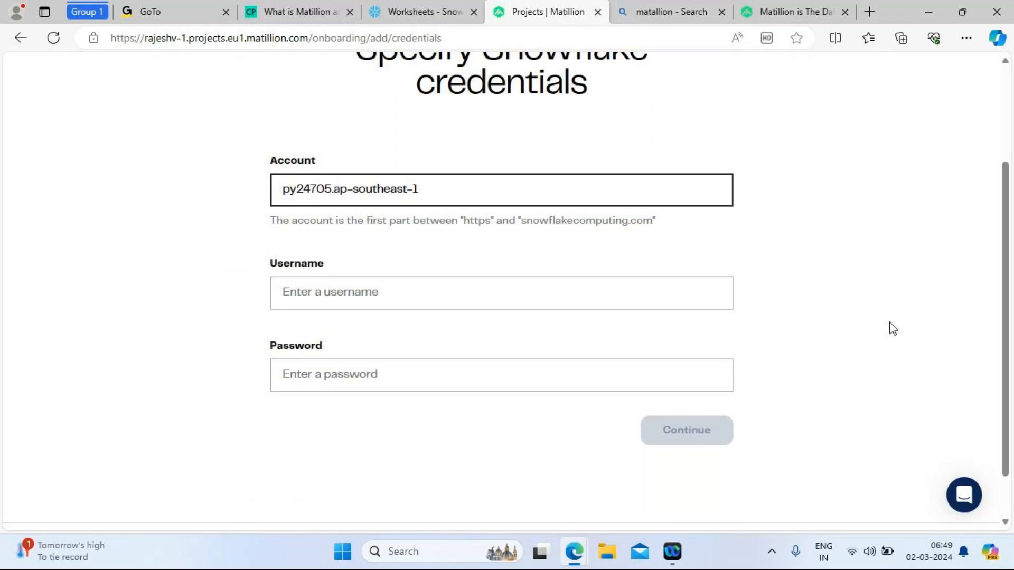
{"action": "type", "text": "s"}
{"action": "key", "text": "BackSpace"}
{"action": "left_click", "coordinate": [343, 295]}
{"action": "type", "text": "sms"}
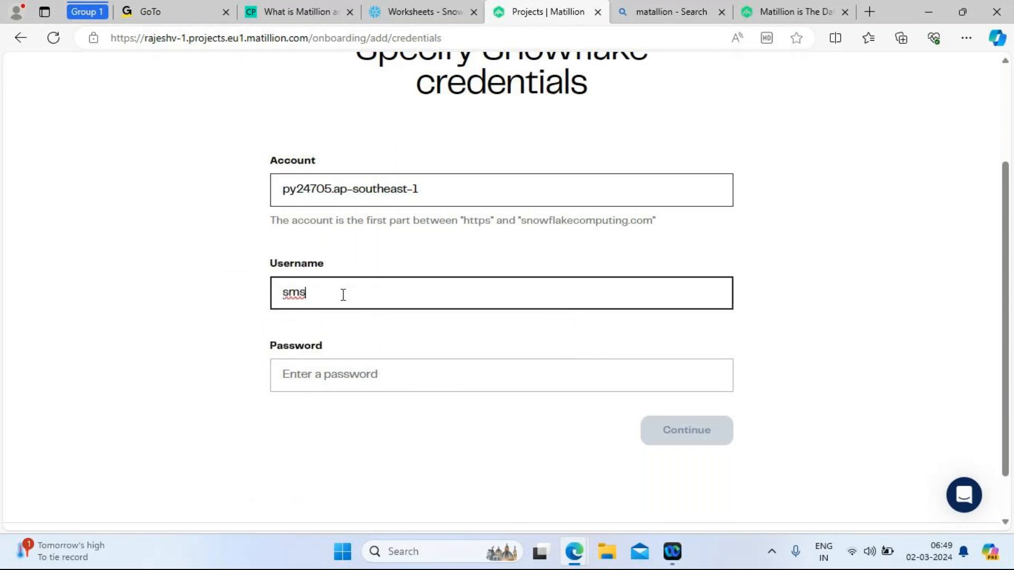
{"action": "type", "text": "kingr"}
{"action": "key", "text": "Return"}
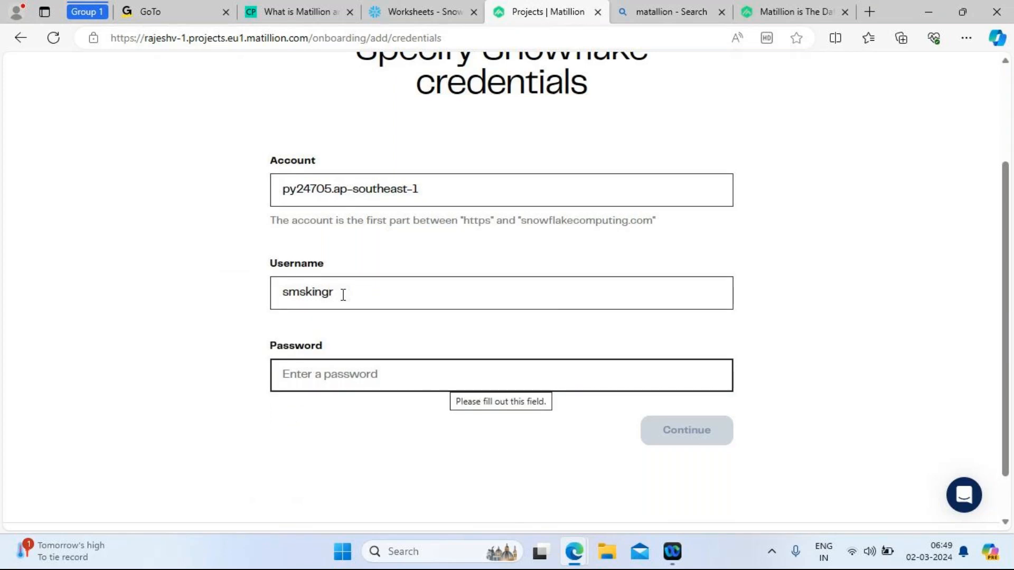
{"action": "type", "text": "••"}
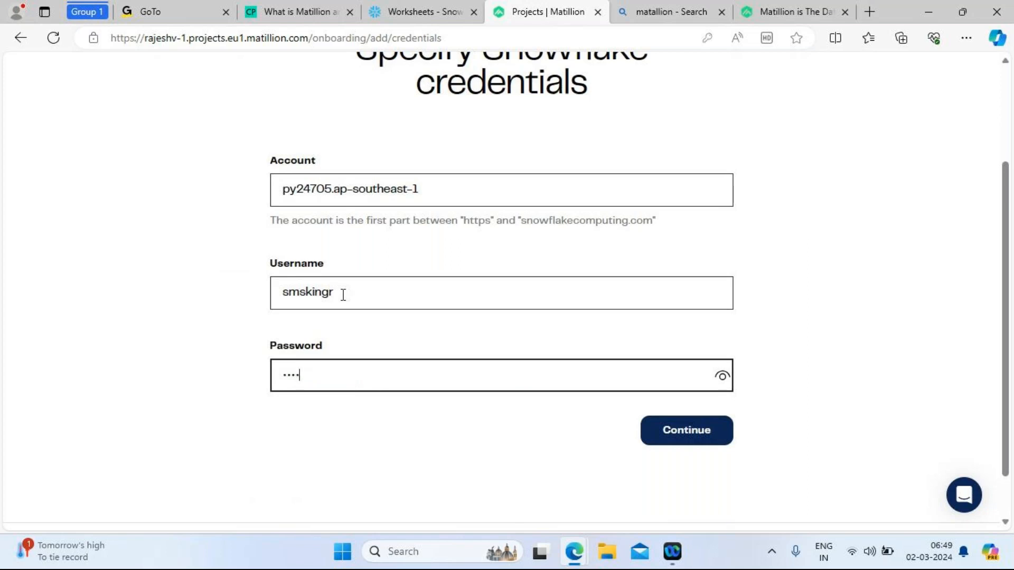
{"action": "type", "text": "•••••••"}
{"action": "type", "text": "••"}
{"action": "left_click", "coordinate": [687, 434]}
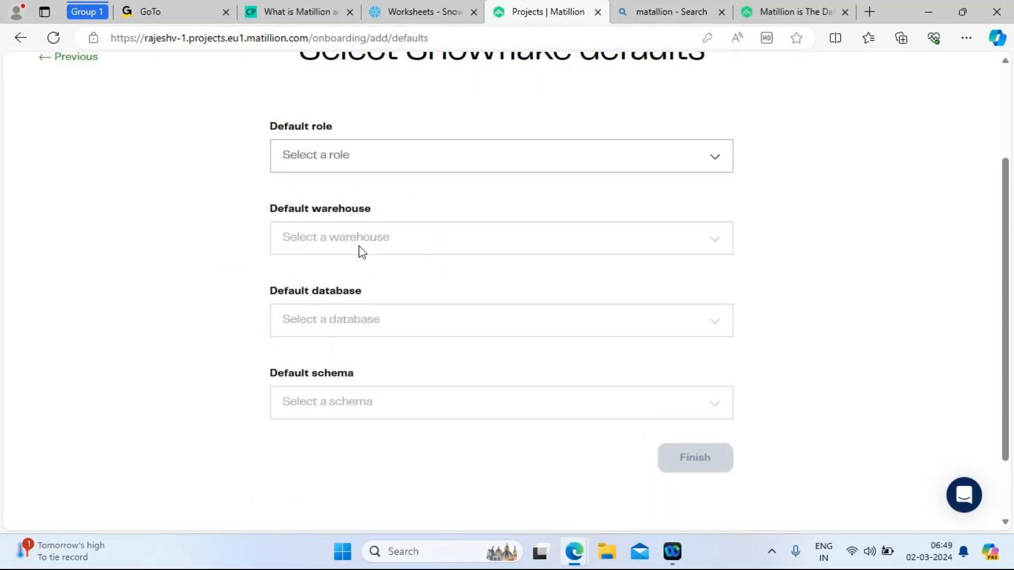
Switch to Snowflake and open the most recently viewed GCP bulk loading worksheet to look up its role and warehouse
{"action": "left_click_drag", "start_coordinate": [1005, 219], "coordinate": [1002, 186]}
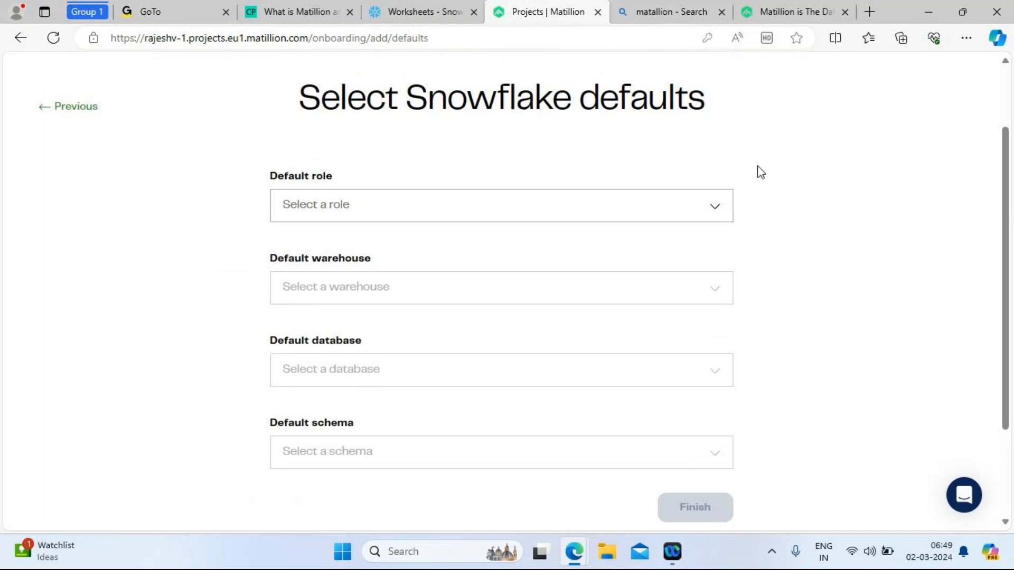
{"action": "left_click", "coordinate": [711, 215]}
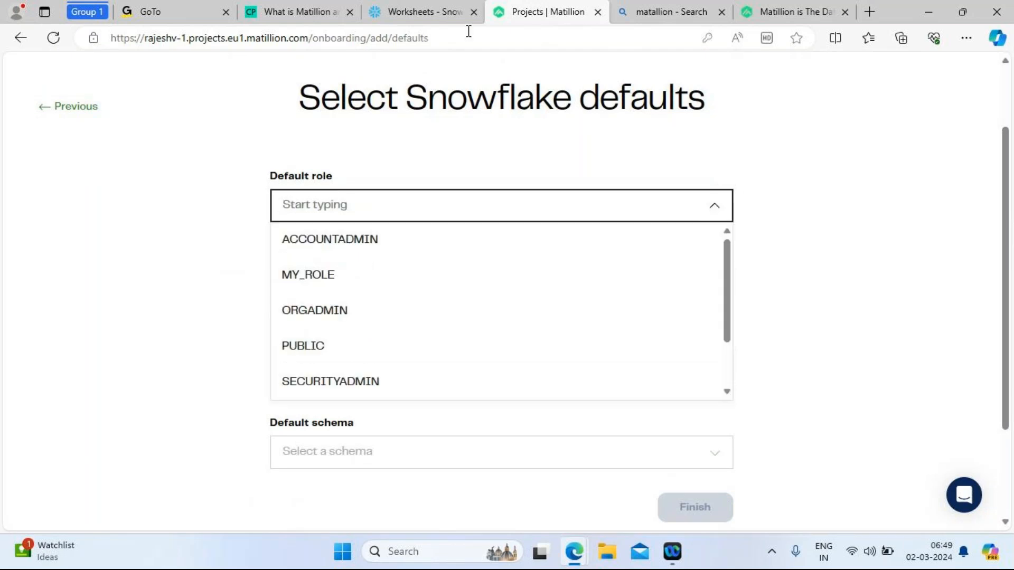
{"action": "left_click", "coordinate": [431, 15]}
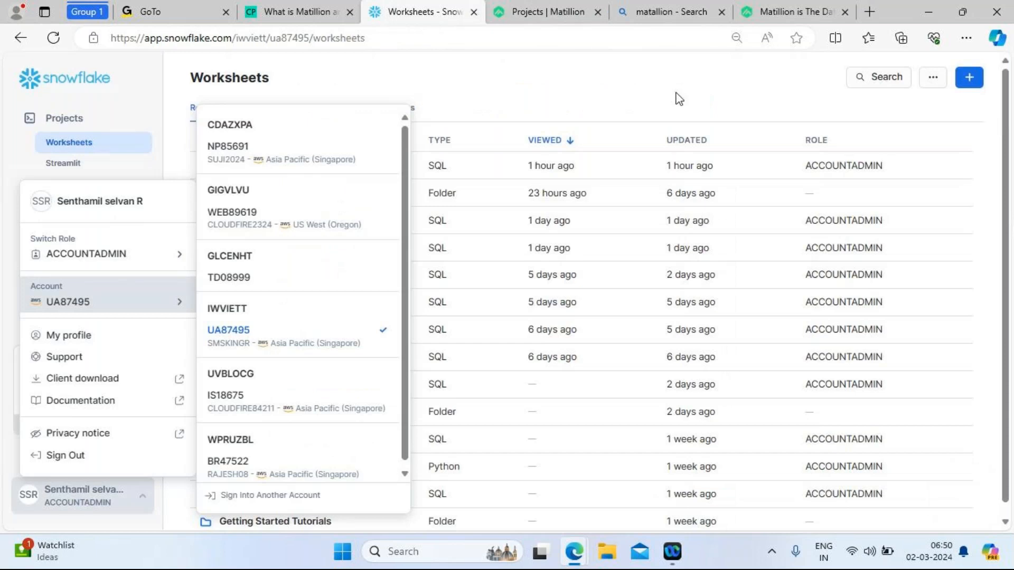
{"action": "left_click", "coordinate": [581, 38]}
{"action": "left_click", "coordinate": [842, 113]}
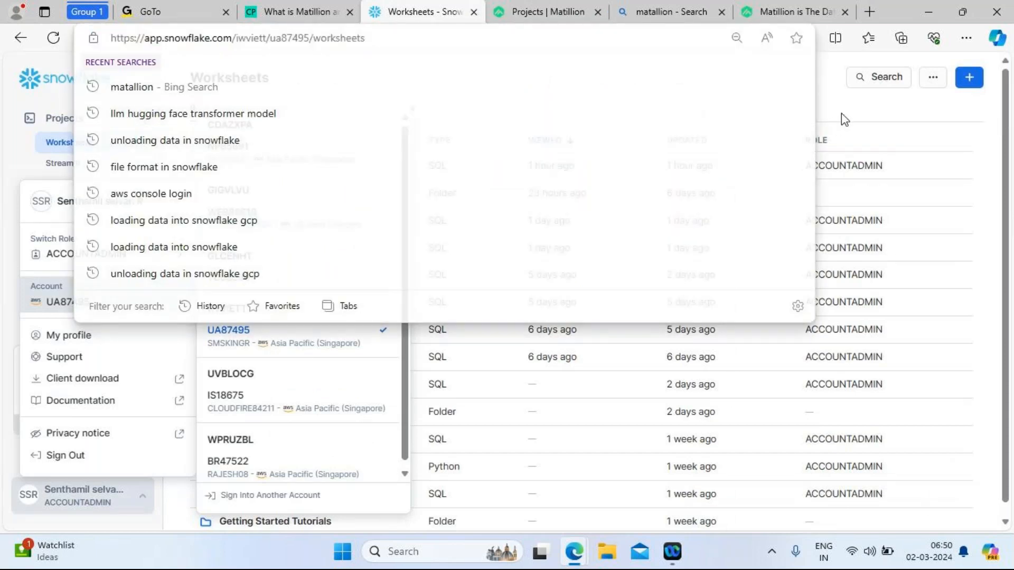
{"action": "left_click", "coordinate": [382, 171]}
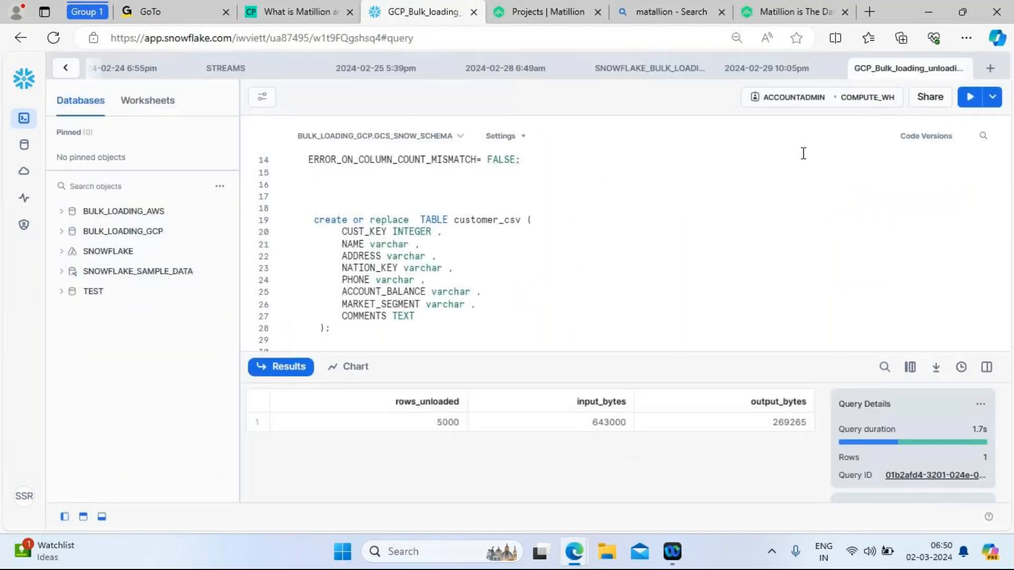
Compare the worksheet's role with the Matillion role options and set the default role to ACCOUNTADMIN
{"action": "left_click", "coordinate": [546, 12]}
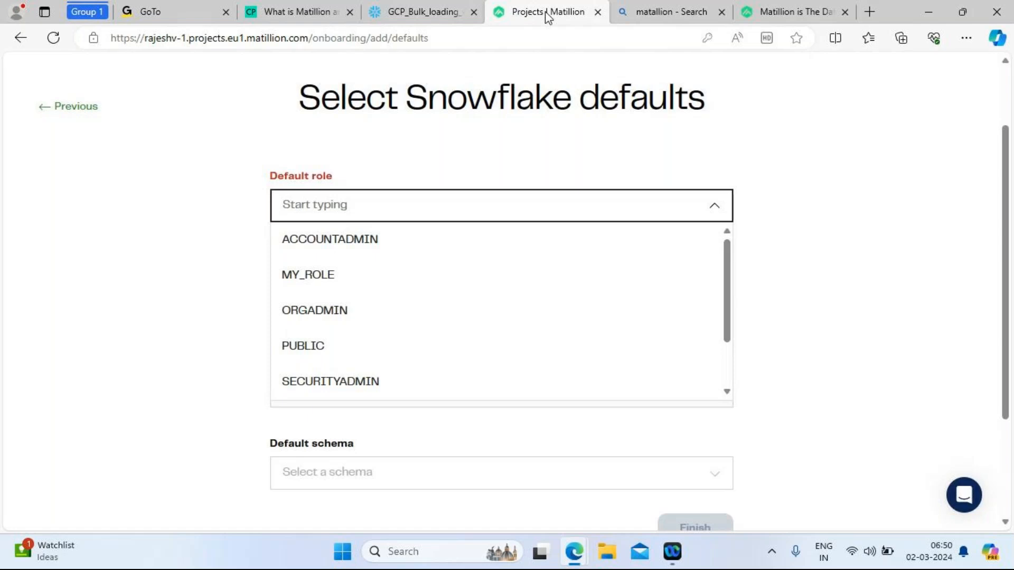
{"action": "left_click", "coordinate": [389, 11]}
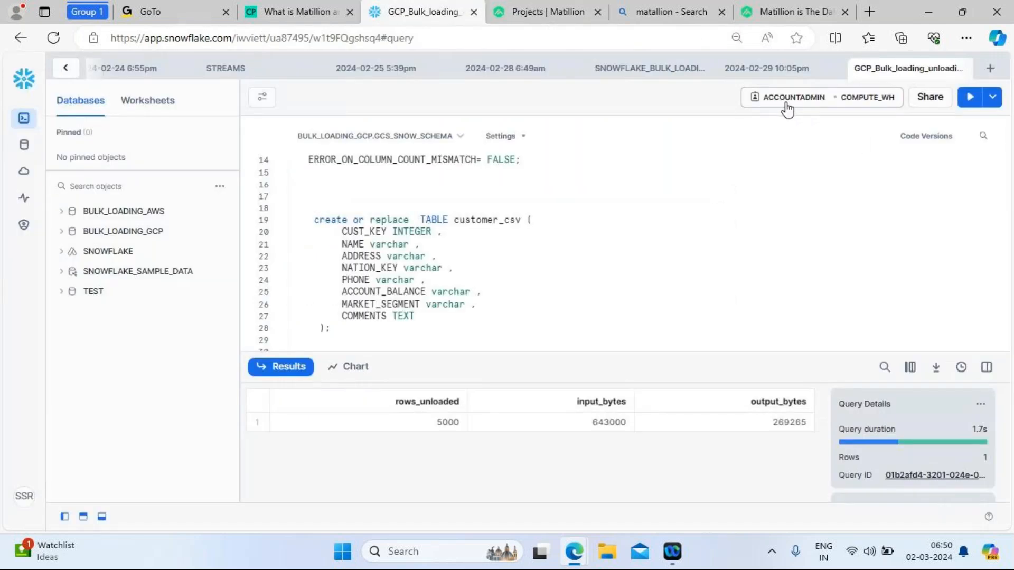
{"action": "left_click", "coordinate": [534, 12]}
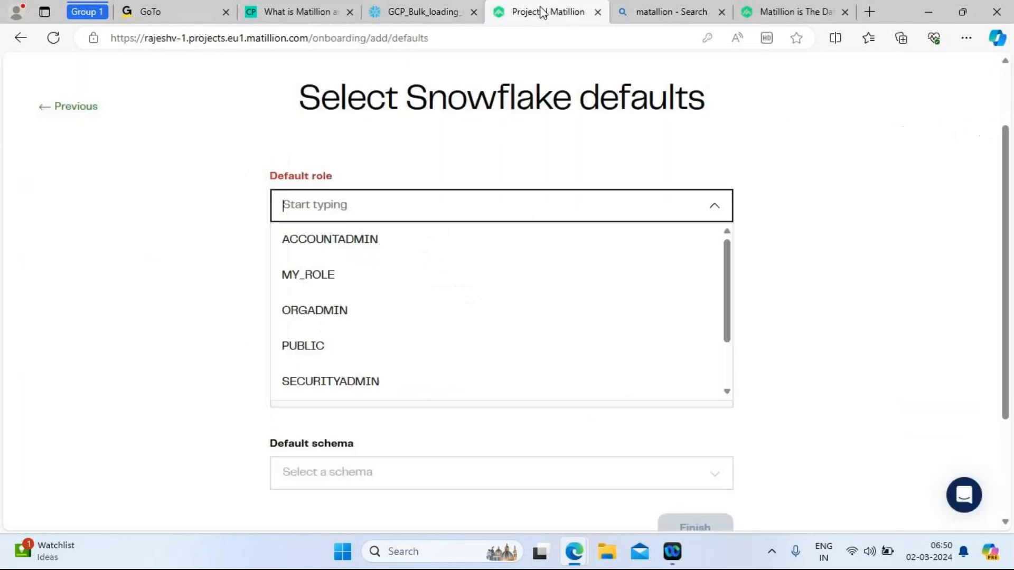
{"action": "left_click", "coordinate": [365, 251]}
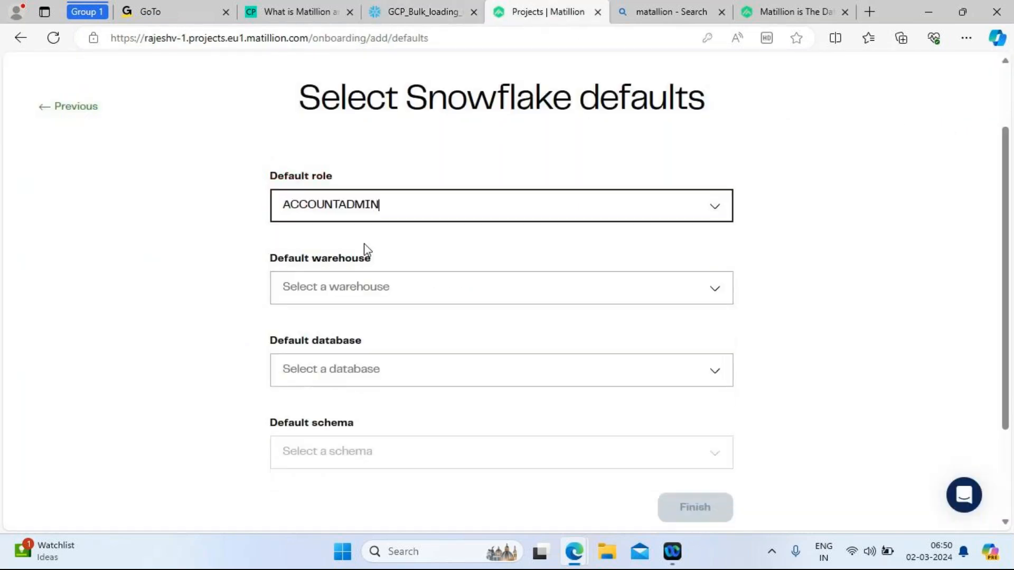
Check the worksheet's warehouse in Snowflake and set Matillion's default warehouse to COMPUTE_WH
{"action": "left_click", "coordinate": [416, 11]}
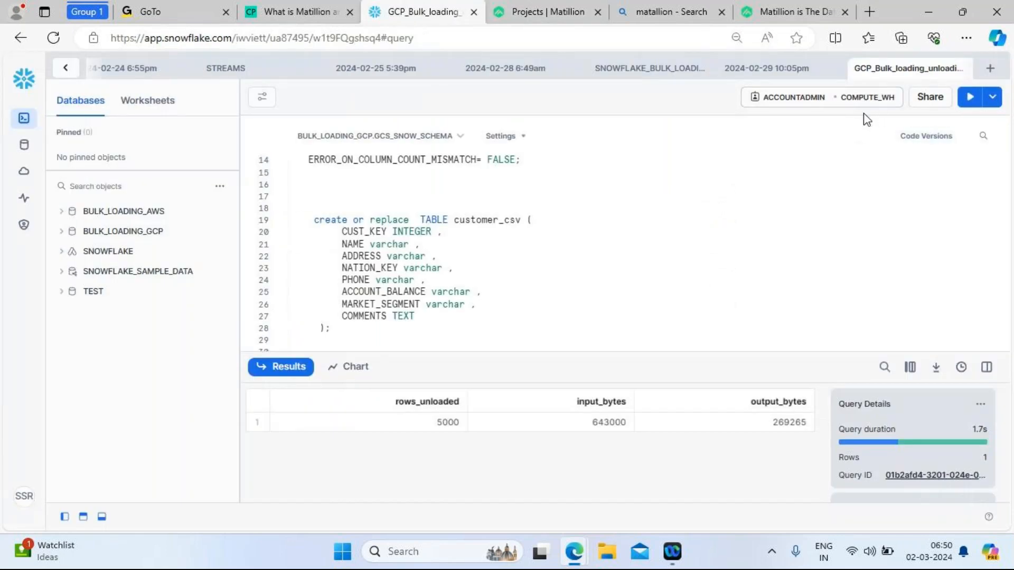
{"action": "left_click", "coordinate": [546, 15]}
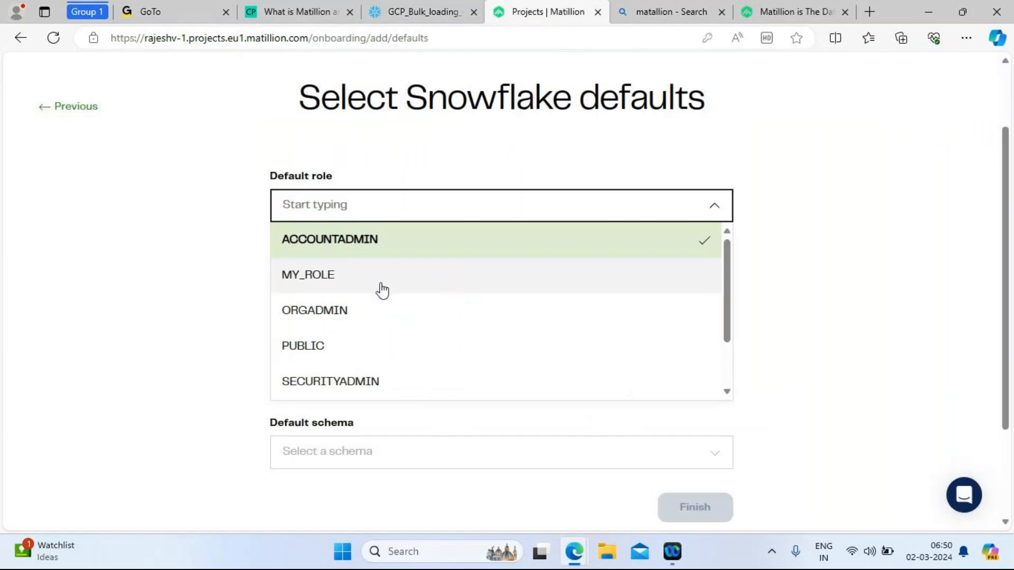
{"action": "left_click", "coordinate": [864, 224]}
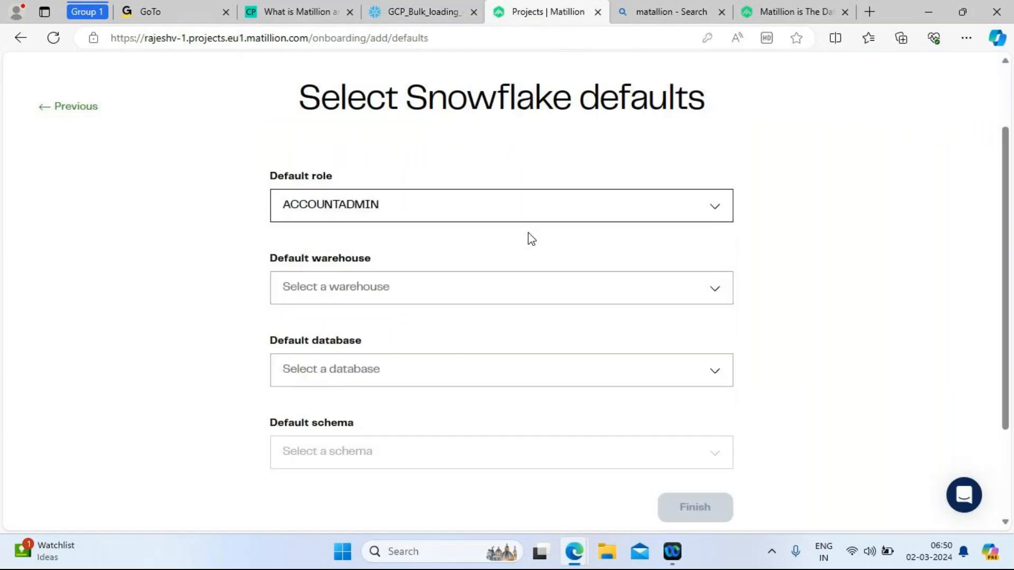
{"action": "left_click", "coordinate": [401, 280]}
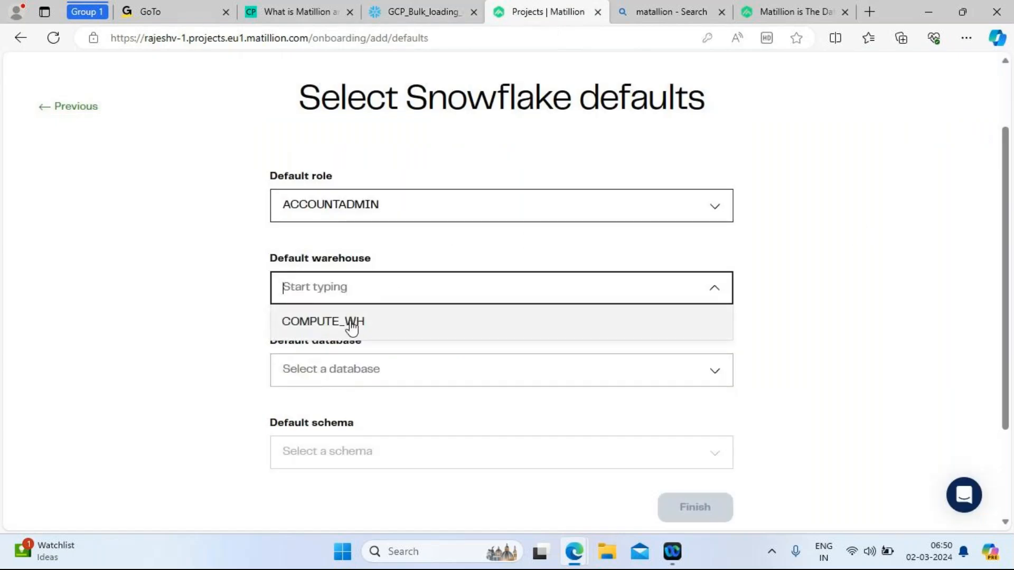
{"action": "left_click", "coordinate": [351, 325]}
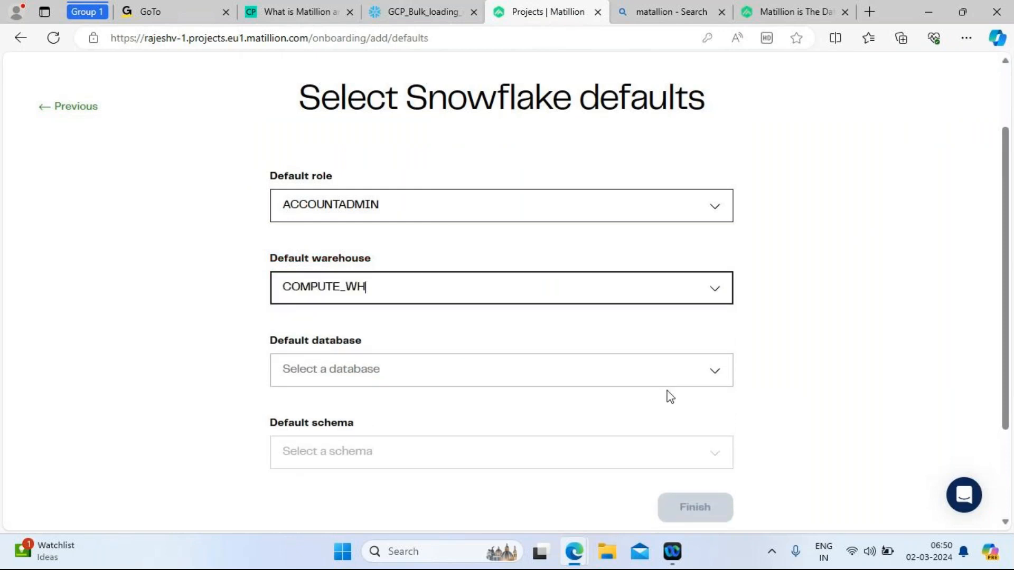
Check the available databases in Snowflake and set Matillion's default database to BULK_LOADING_GCP
{"action": "left_click", "coordinate": [430, 12]}
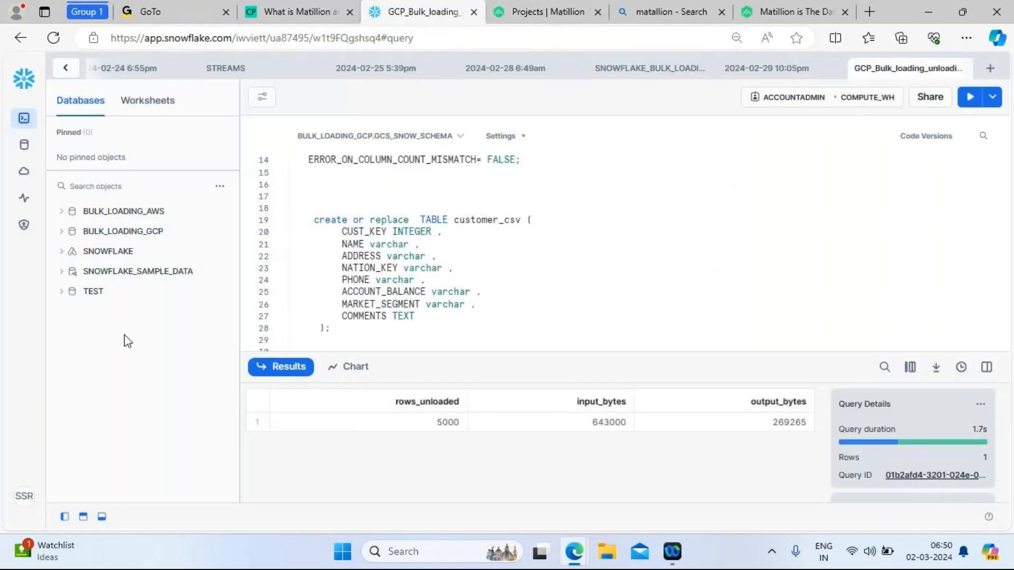
{"action": "mouse_move", "coordinate": [97, 250]}
{"action": "mouse_move", "coordinate": [106, 231]}
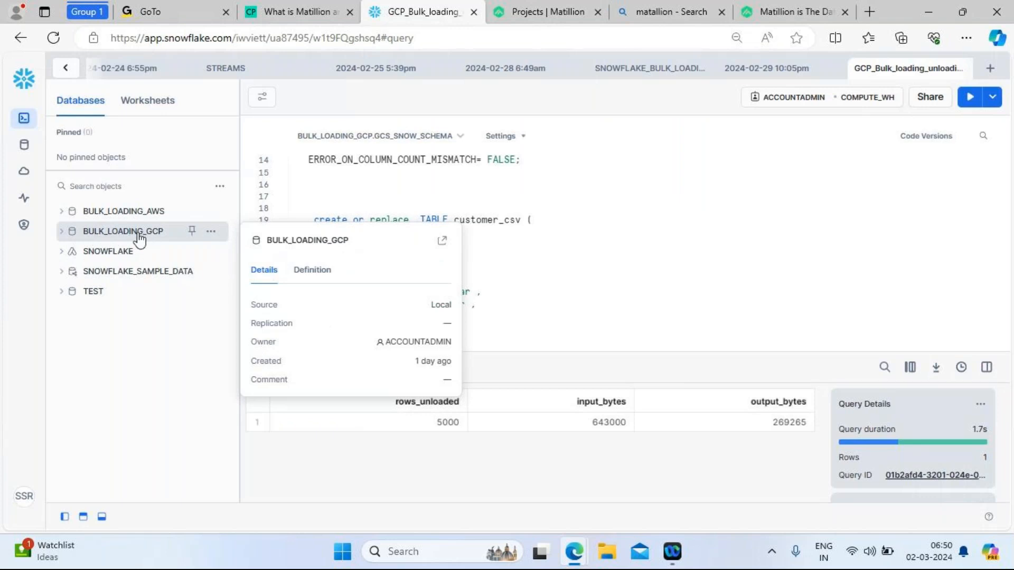
{"action": "left_click", "coordinate": [531, 9]}
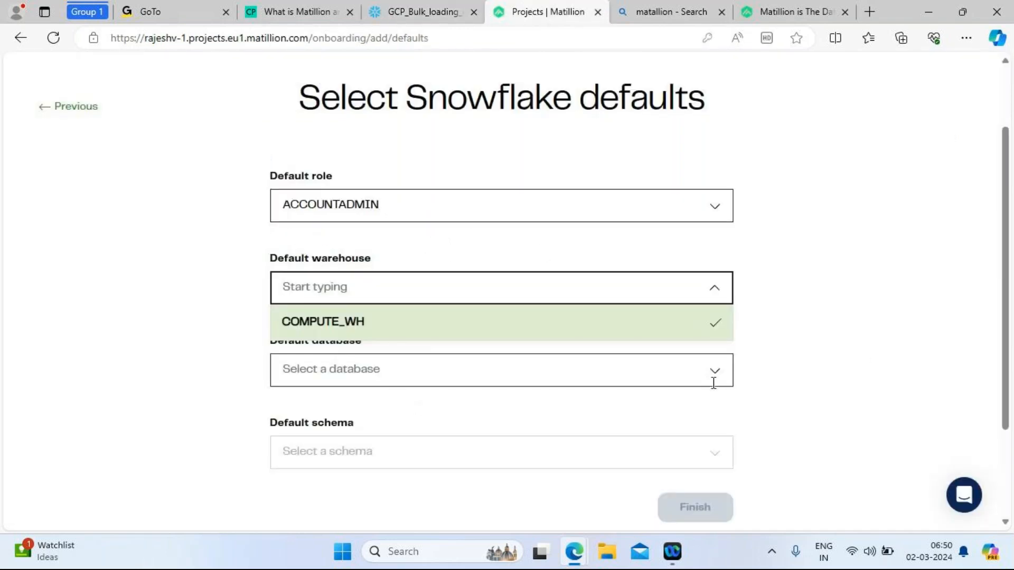
{"action": "left_click", "coordinate": [865, 354]}
{"action": "left_click", "coordinate": [548, 375]}
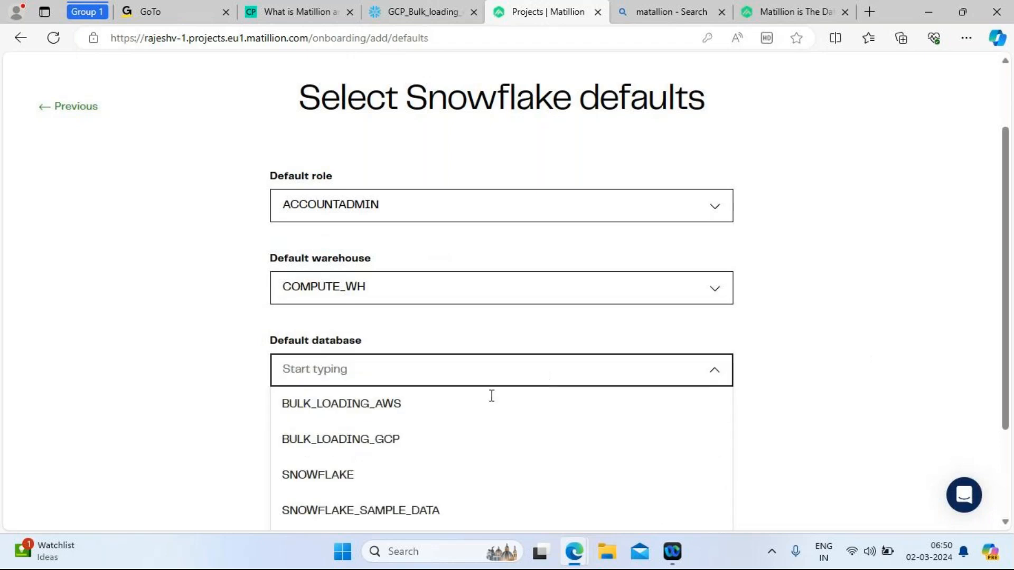
{"action": "left_click", "coordinate": [388, 443]}
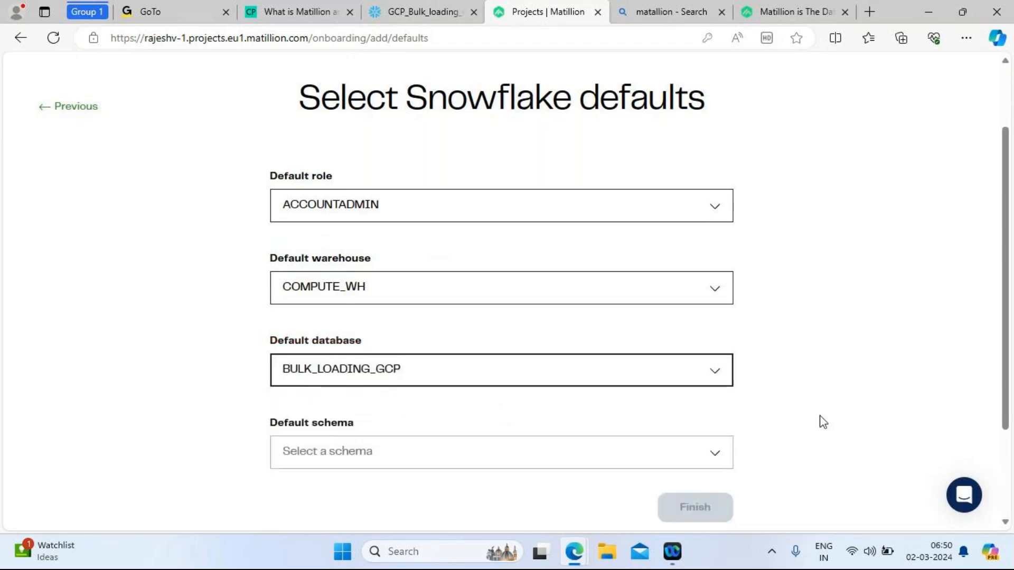
{"action": "scroll", "coordinate": [502, 291], "scroll_direction": "down", "scroll_amount": 3}
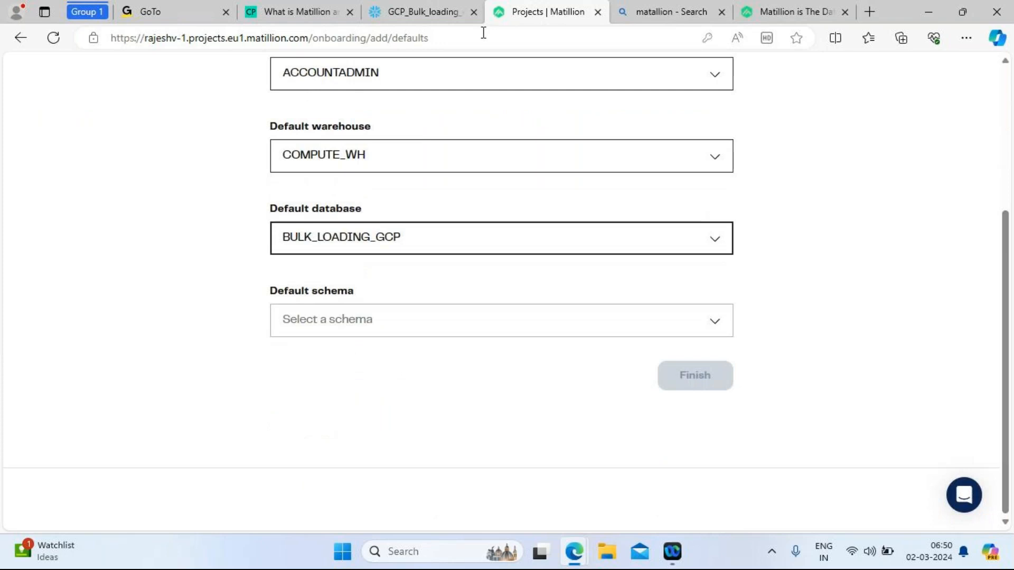
Check the schemas of BULK_LOADING_GCP in Snowflake and set Matillion's default schema to GCS_SNOW_SCHEMA
{"action": "left_click", "coordinate": [432, 13]}
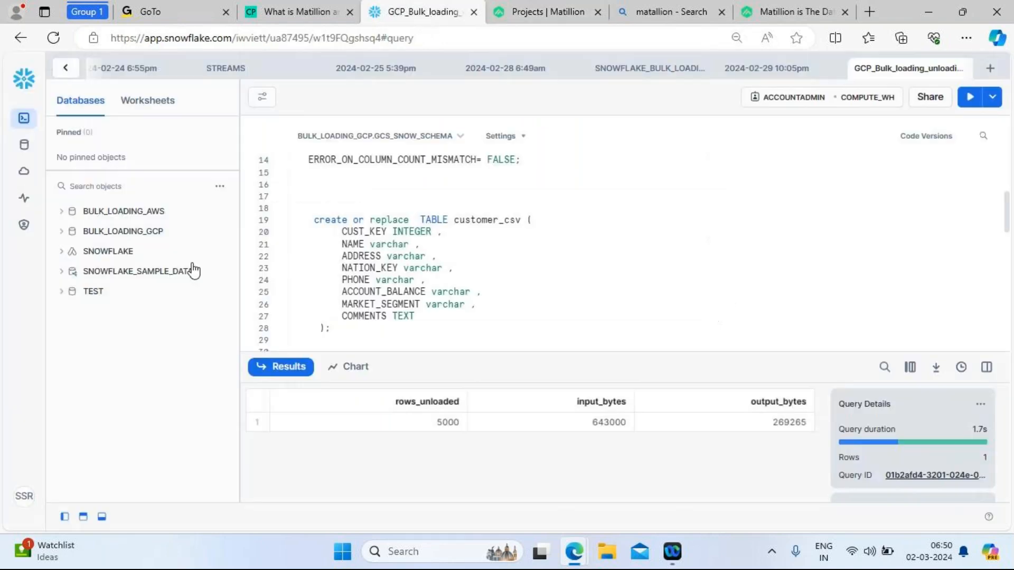
{"action": "left_click", "coordinate": [62, 231]}
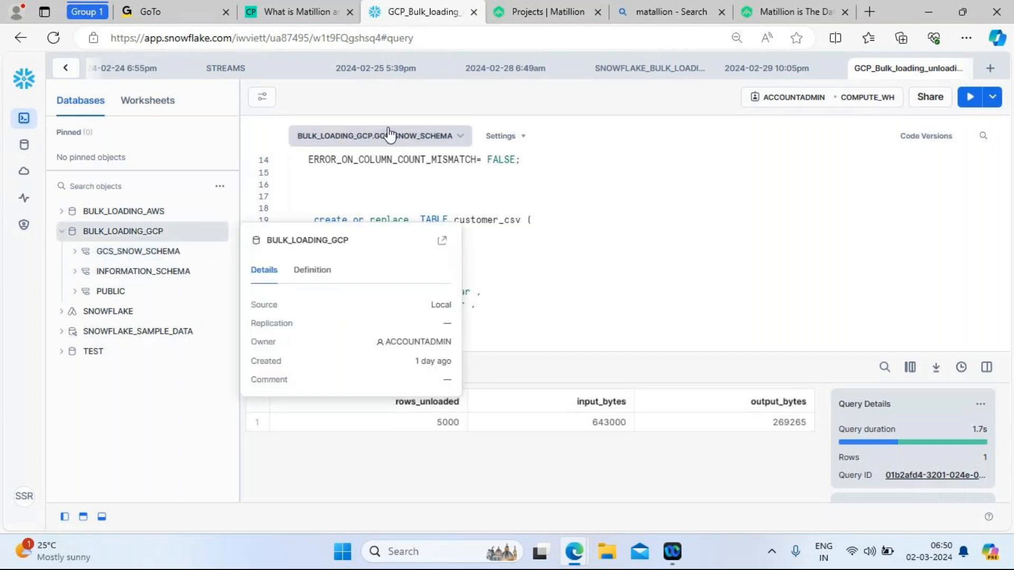
{"action": "left_click", "coordinate": [535, 12]}
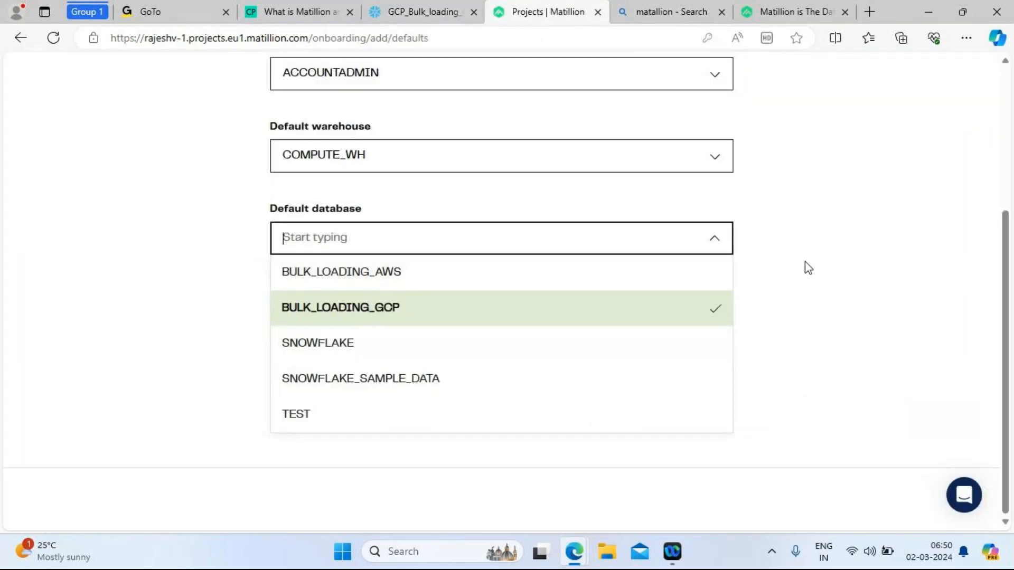
{"action": "left_click", "coordinate": [410, 312]}
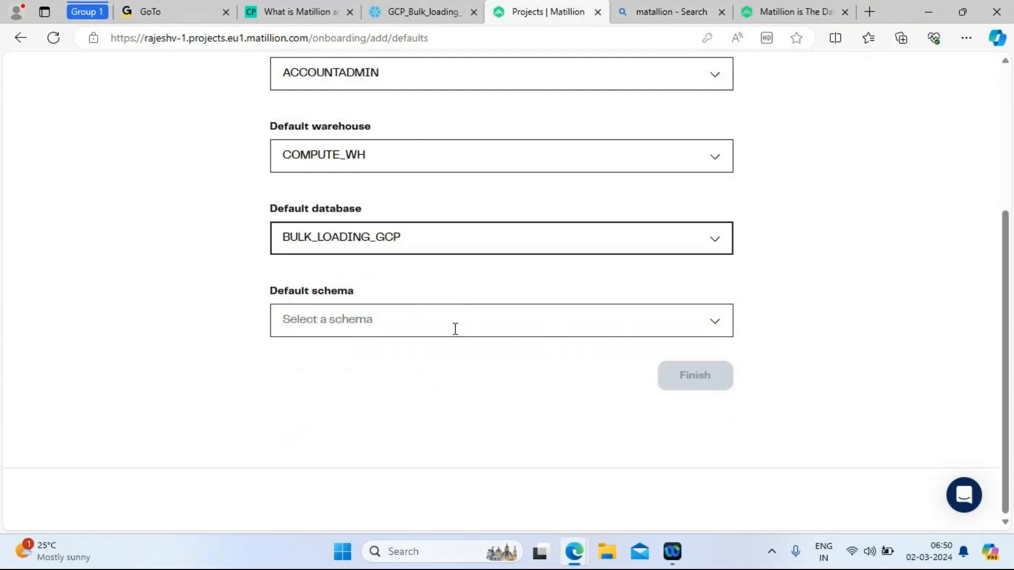
{"action": "left_click", "coordinate": [417, 328]}
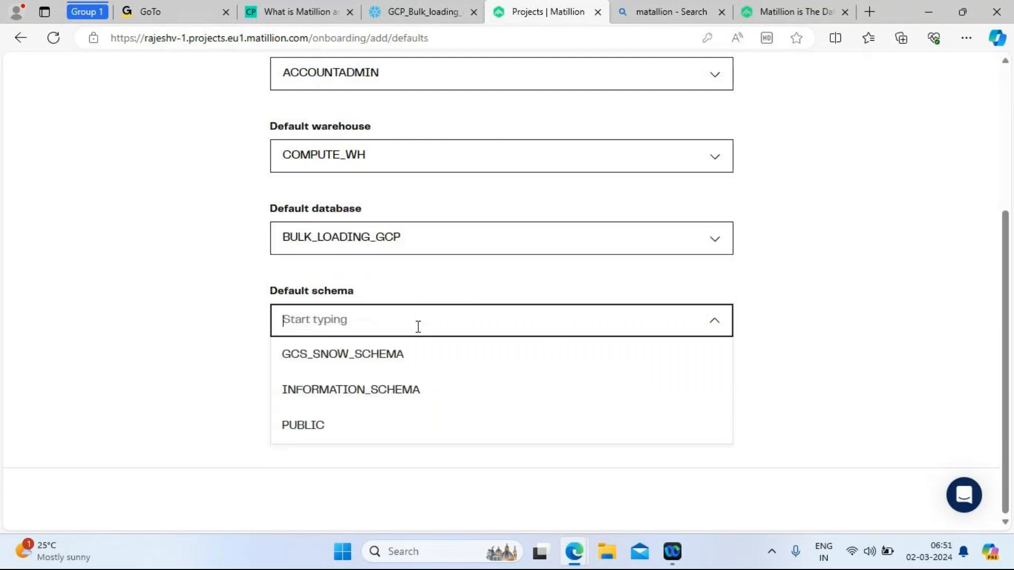
{"action": "left_click", "coordinate": [384, 364]}
Finish the Matillion project setup and decline saving the password in the browser
{"action": "left_click", "coordinate": [679, 383]}
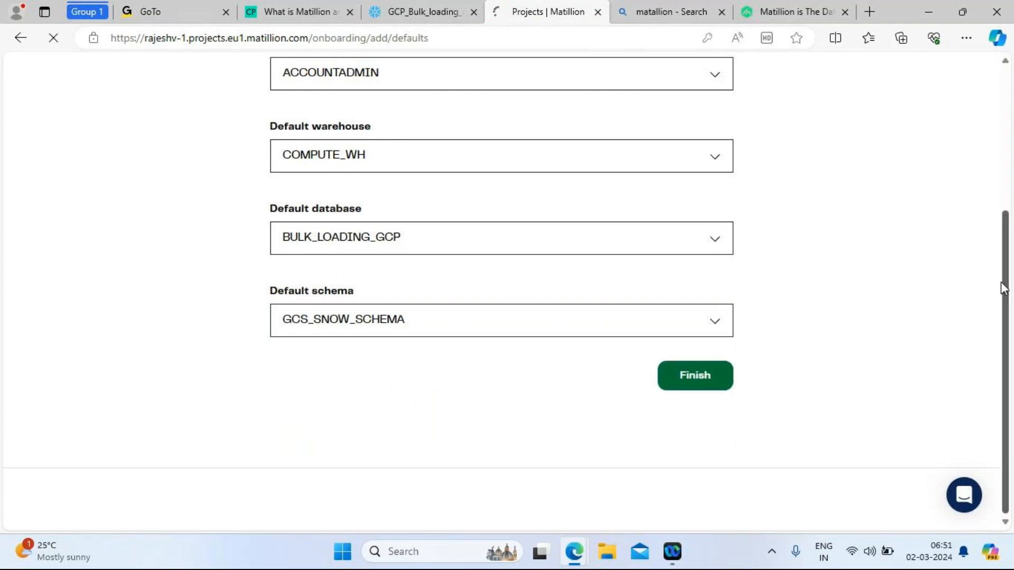
{"action": "left_click_drag", "start_coordinate": [1002, 285], "coordinate": [1000, 145]}
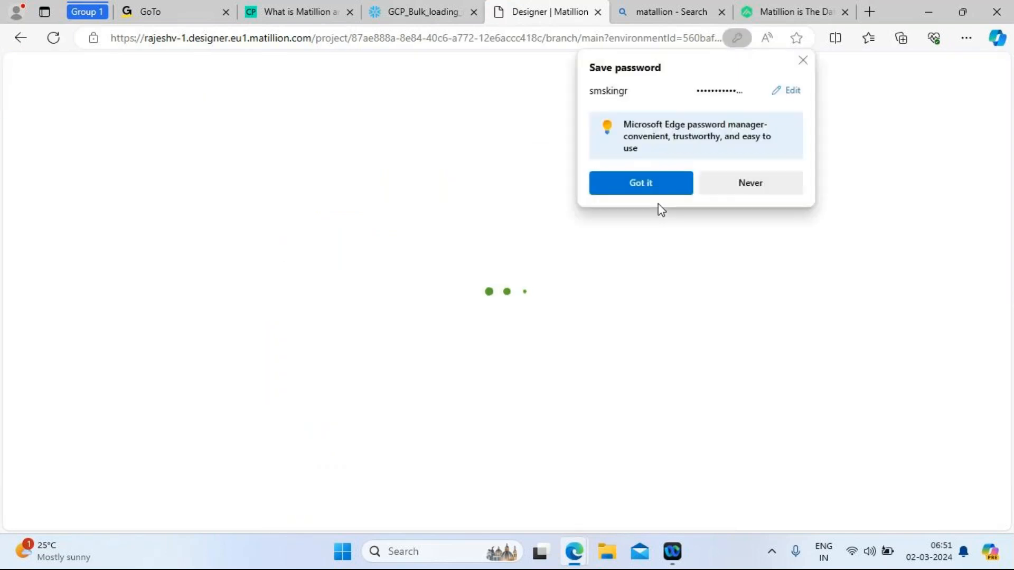
{"action": "left_click", "coordinate": [775, 182]}
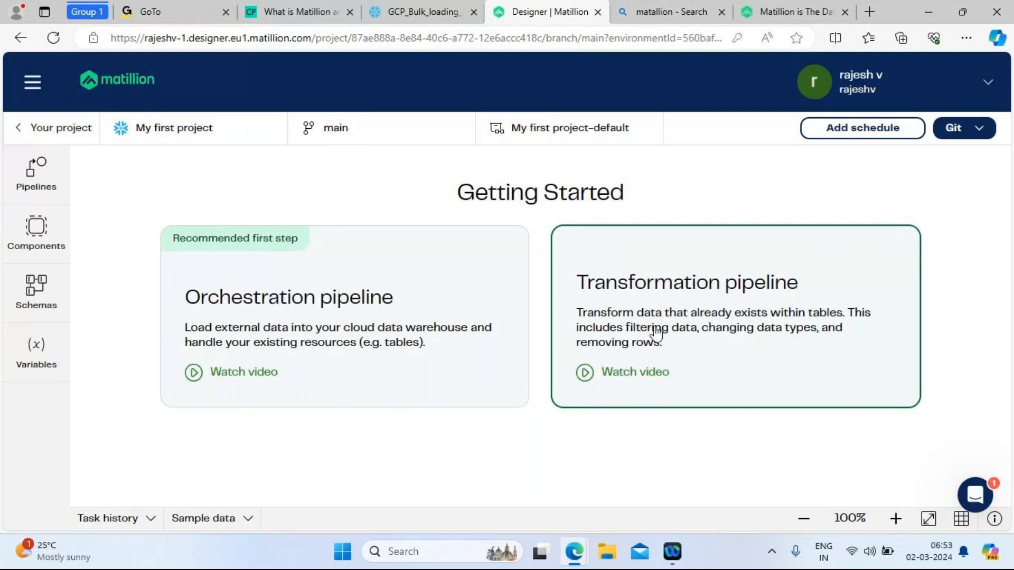
Switch to Snowflake and create a new SQL worksheet in the BULK_LOADING folder
{"action": "left_click", "coordinate": [414, 14]}
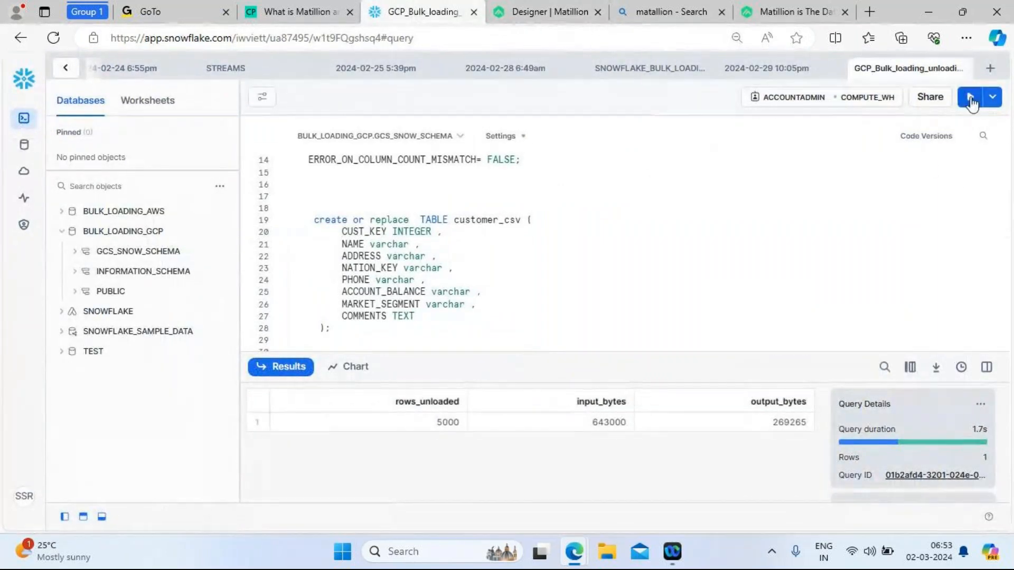
{"action": "left_click", "coordinate": [993, 98]}
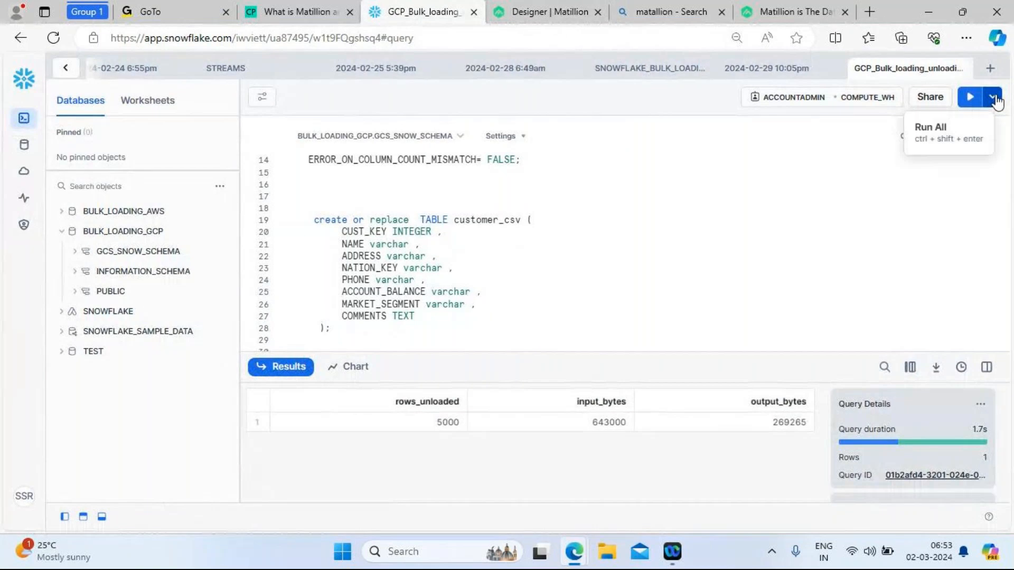
{"action": "left_click", "coordinate": [810, 173]}
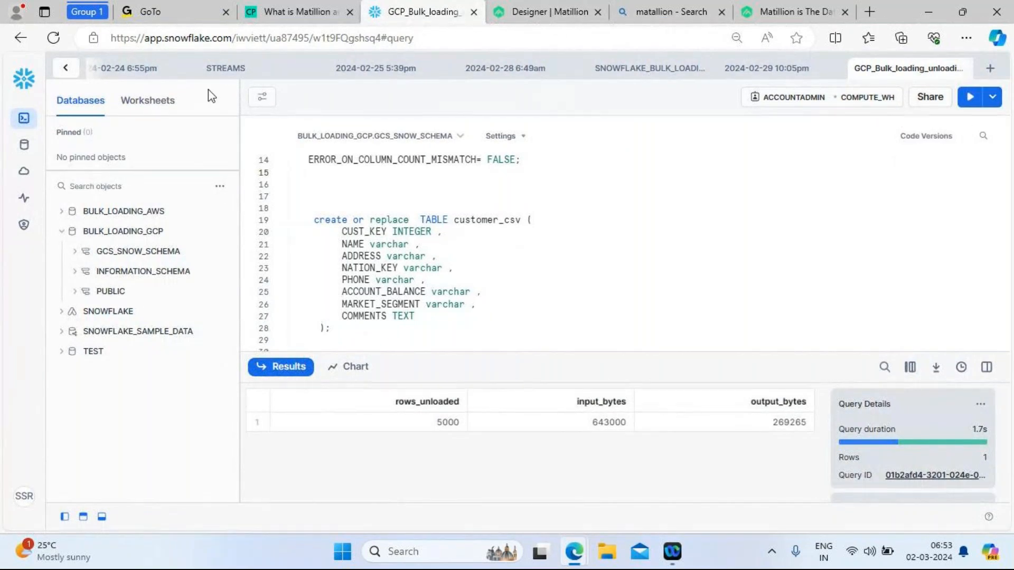
{"action": "left_click", "coordinate": [165, 103]}
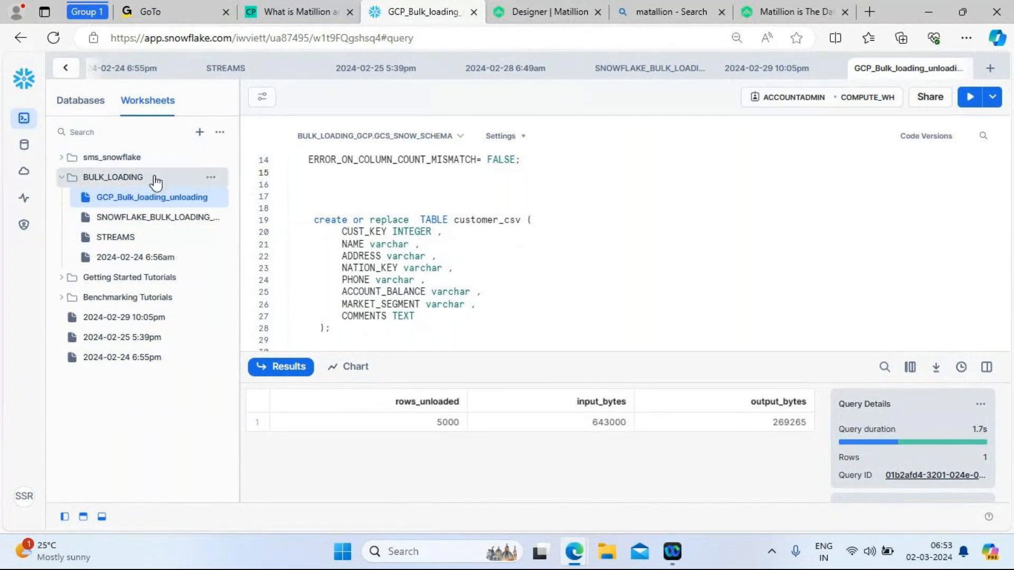
{"action": "left_click", "coordinate": [211, 180]}
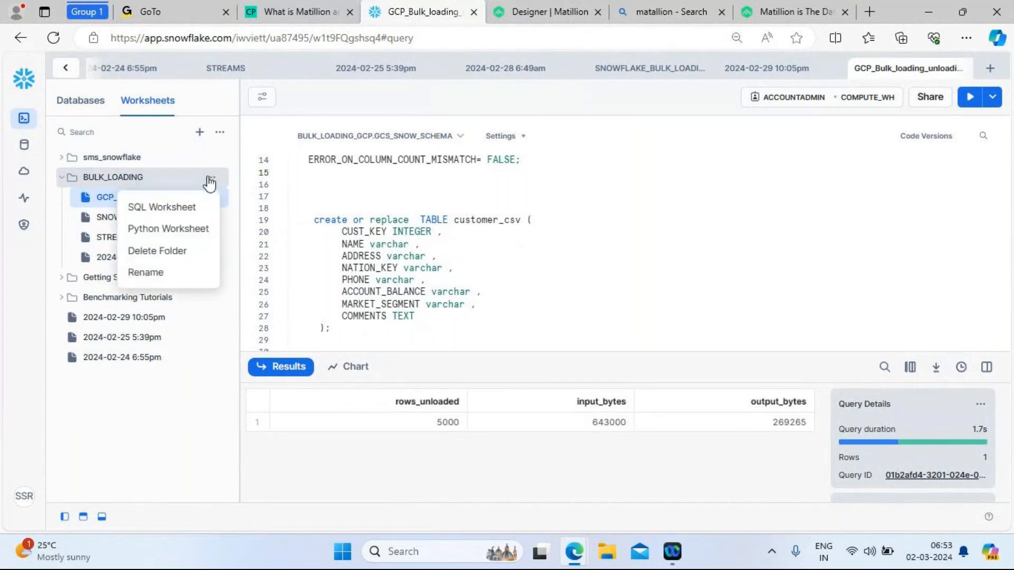
{"action": "left_click", "coordinate": [182, 206]}
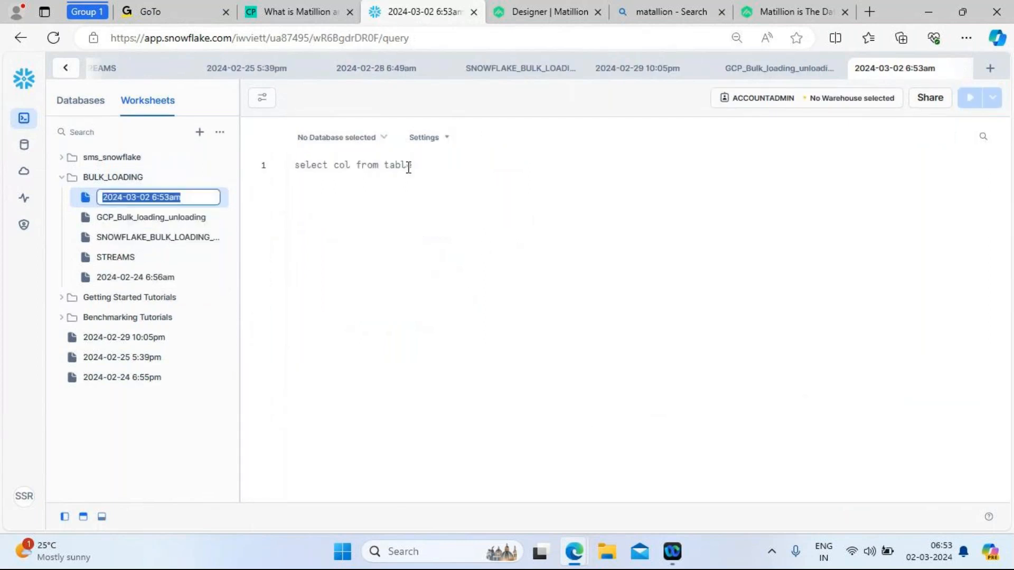
Rename the new worksheet as MATILION_SHEET
{"action": "double_click", "coordinate": [879, 69]}
{"action": "type", "text": "M"}
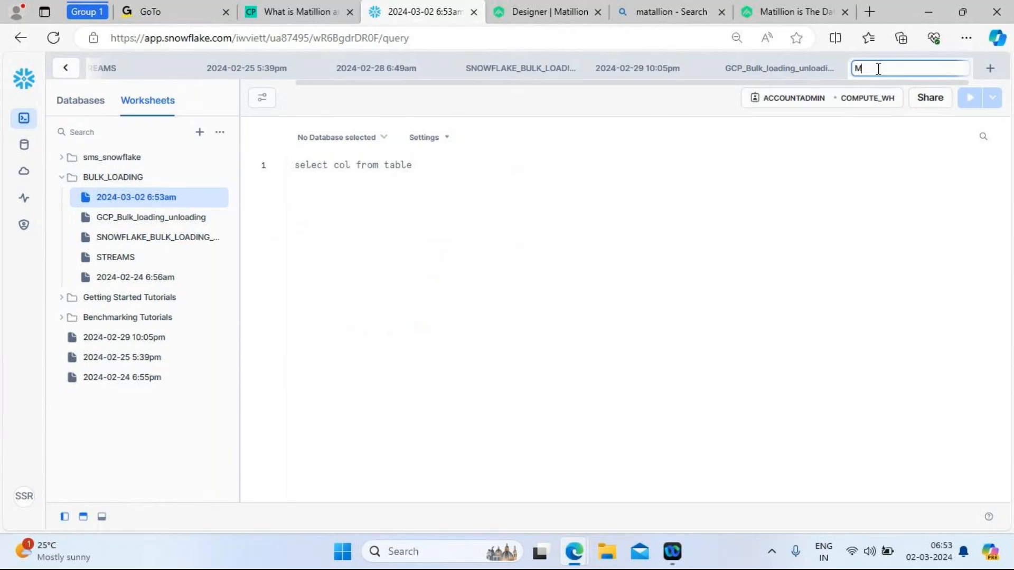
{"action": "type", "text": "ATILLION_SHEET"}
{"action": "key", "text": "Return"}
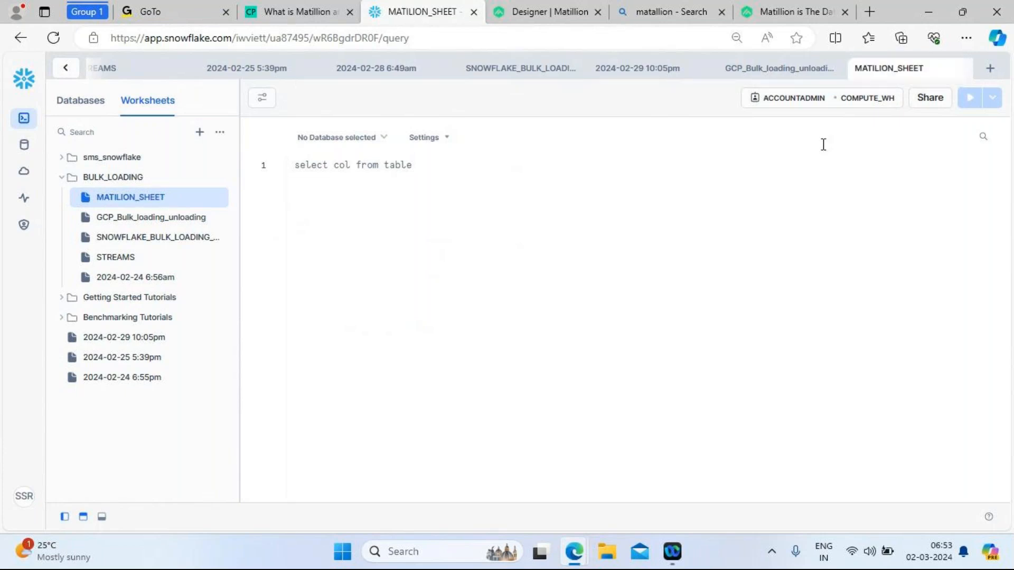
Set the worksheet's database to BULK_LOADING_GCP and its schema to GCS_SNOW_SCHEMA
{"action": "left_click", "coordinate": [380, 139]}
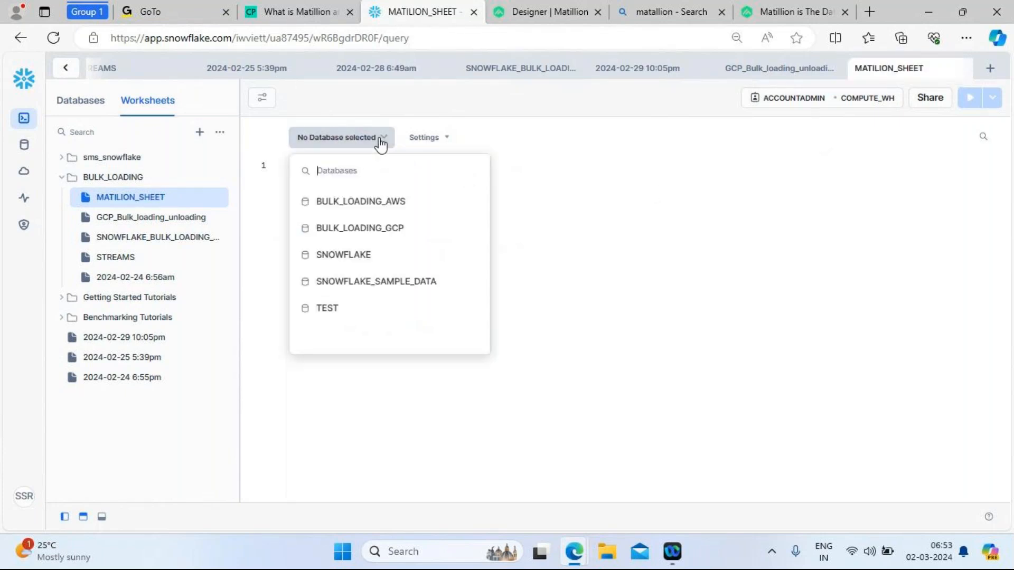
{"action": "left_click", "coordinate": [391, 231]}
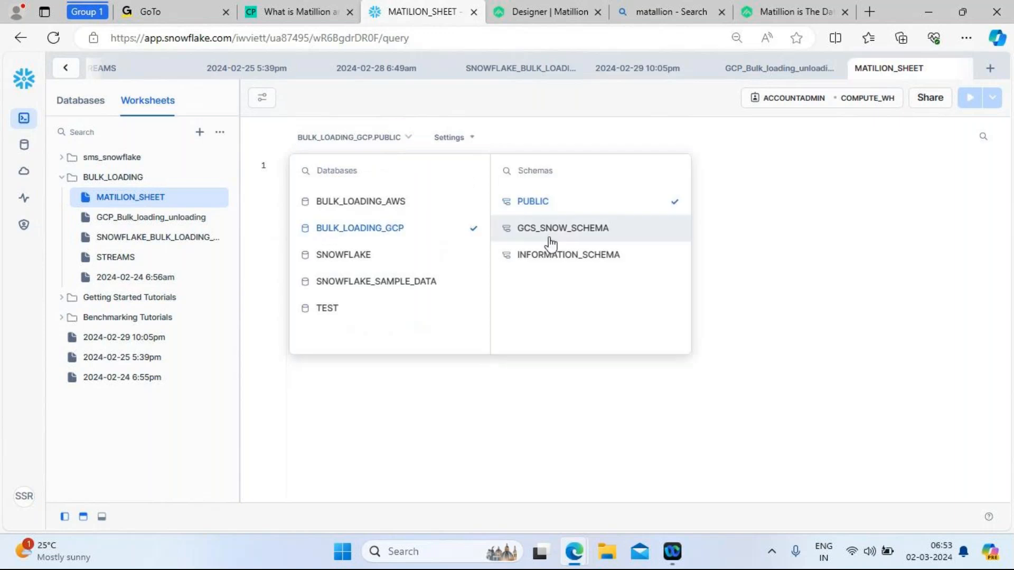
{"action": "left_click", "coordinate": [573, 239]}
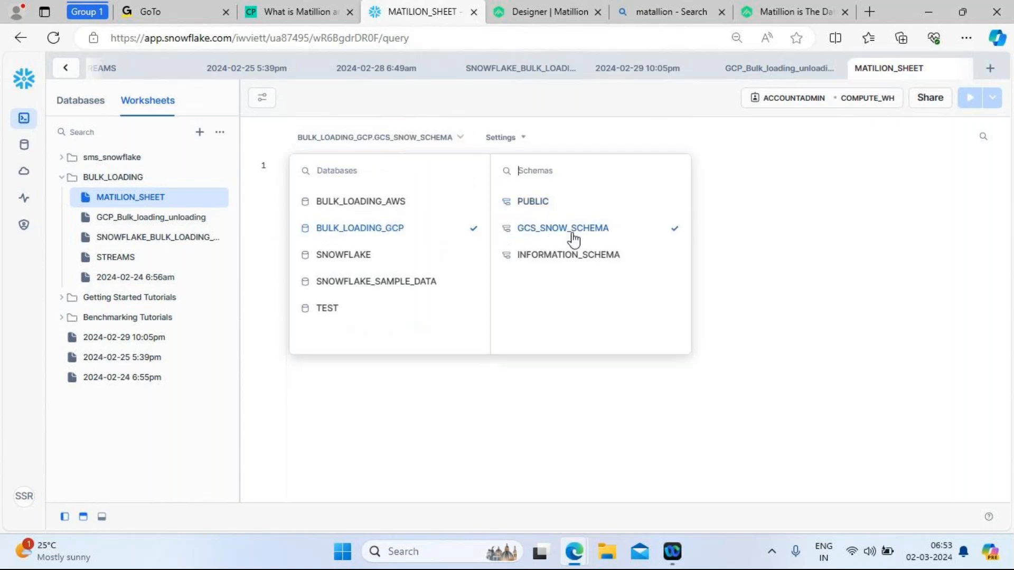
{"action": "left_click", "coordinate": [598, 142]}
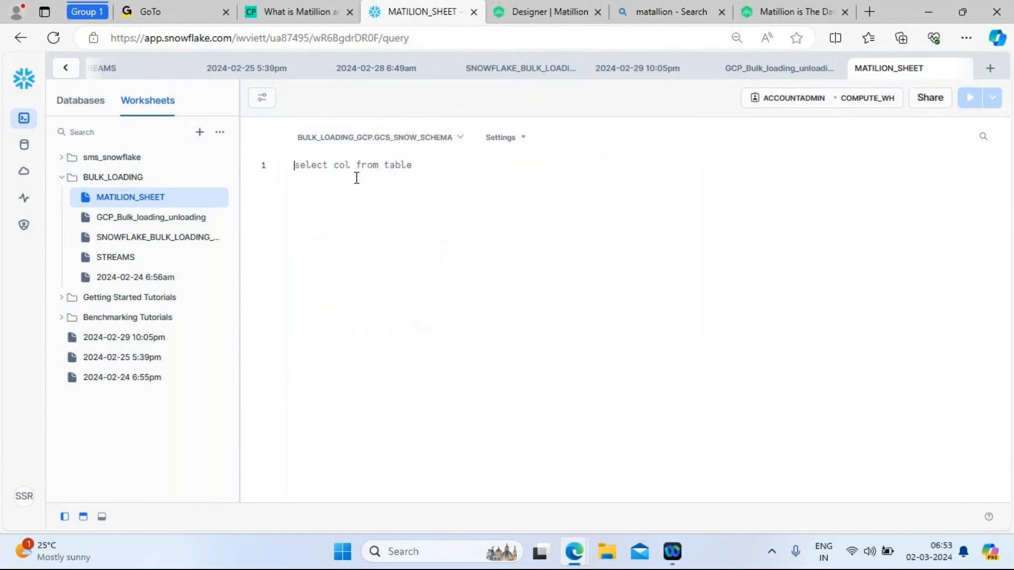
Run "show tables;" in the worksheet and enlarge the results area to examine the CUSTOMER_CSV entry
{"action": "key", "text": "Return"}
{"action": "key", "text": "Return"}
{"action": "key", "text": "Return"}
{"action": "type", "text": "show tables;"}
{"action": "key", "text": "ctrl+a"}
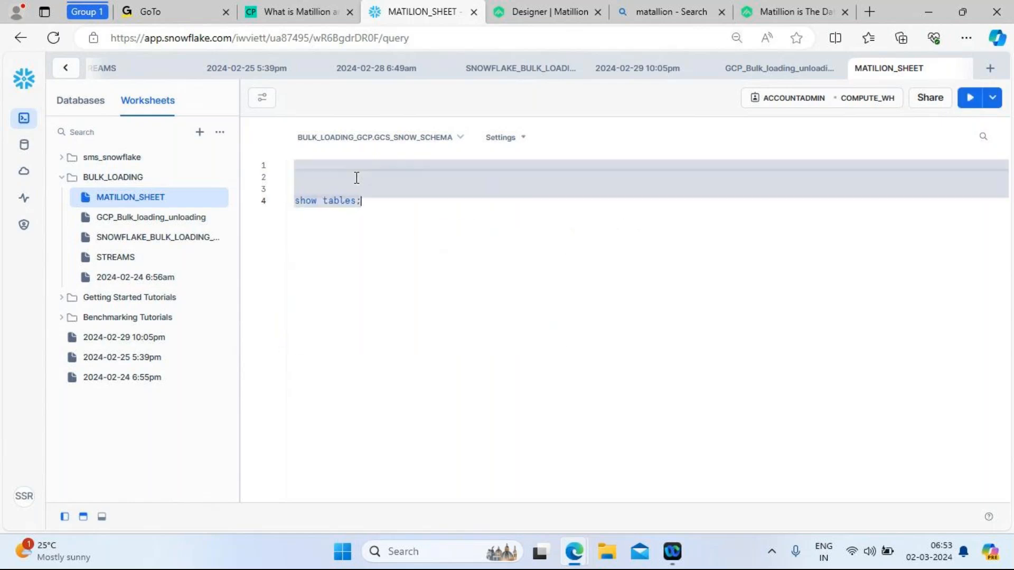
{"action": "left_click", "coordinate": [970, 97]}
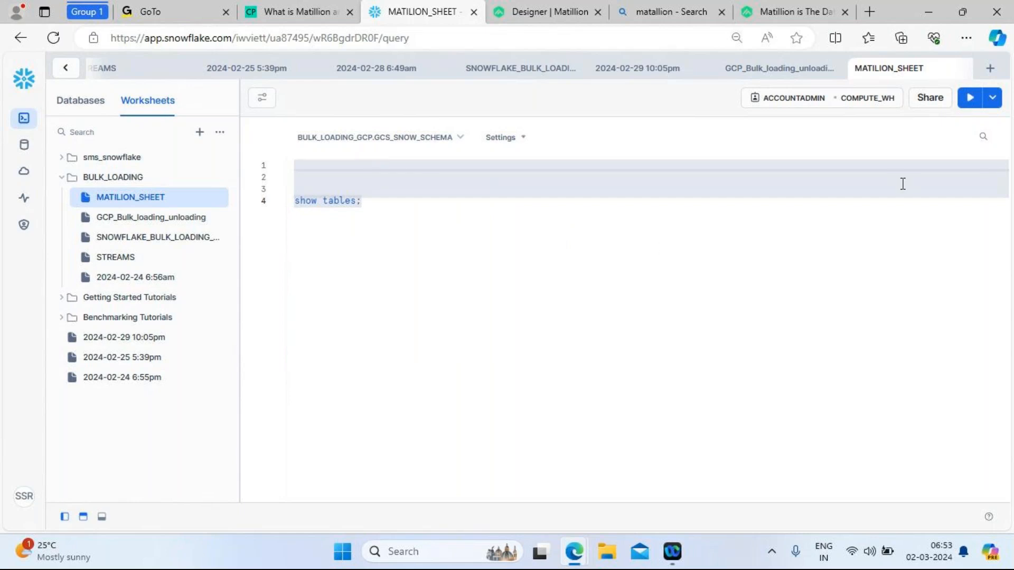
{"action": "left_click", "coordinate": [967, 98]}
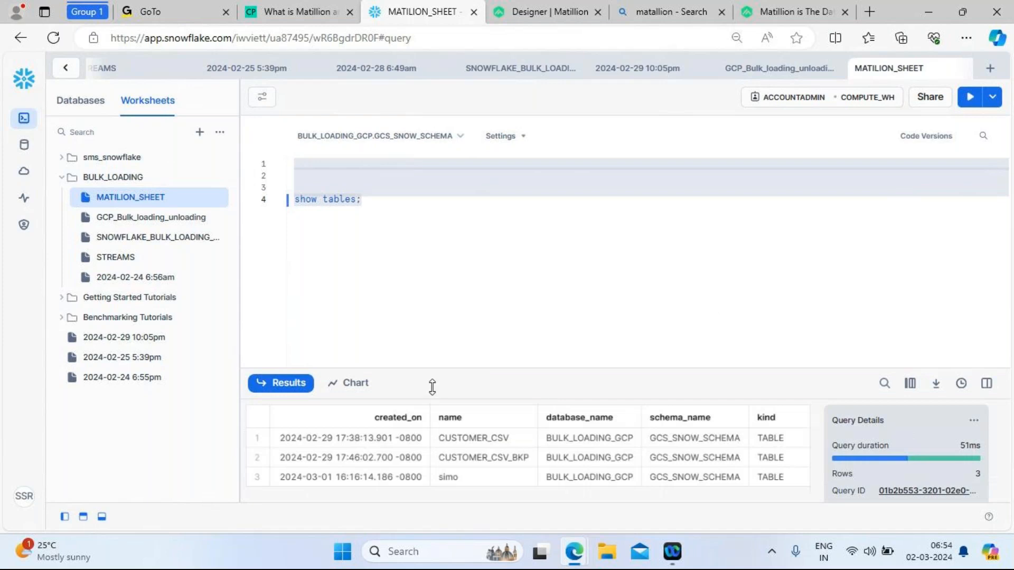
{"action": "left_click_drag", "start_coordinate": [427, 369], "coordinate": [412, 261]}
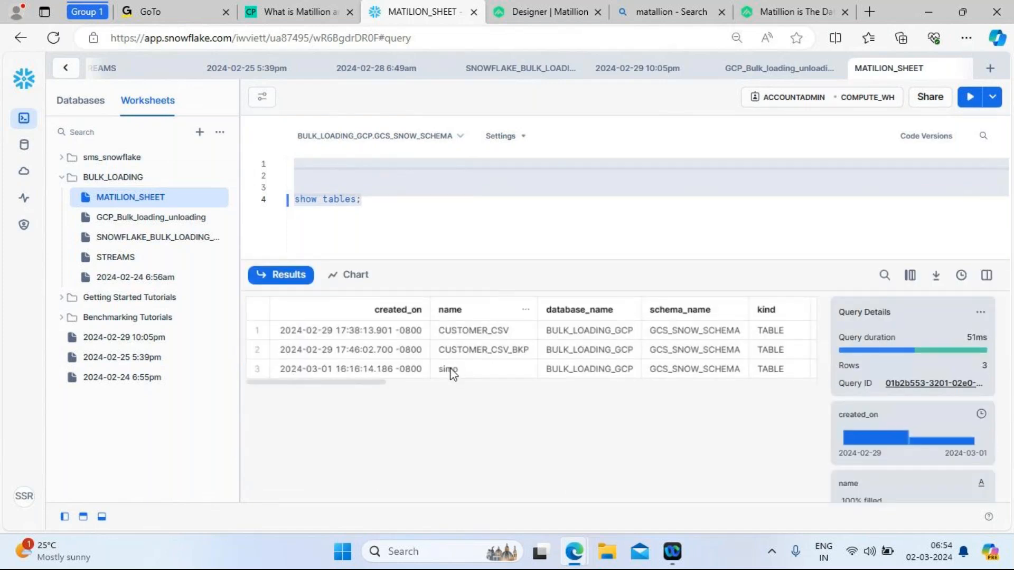
{"action": "left_click", "coordinate": [482, 333]}
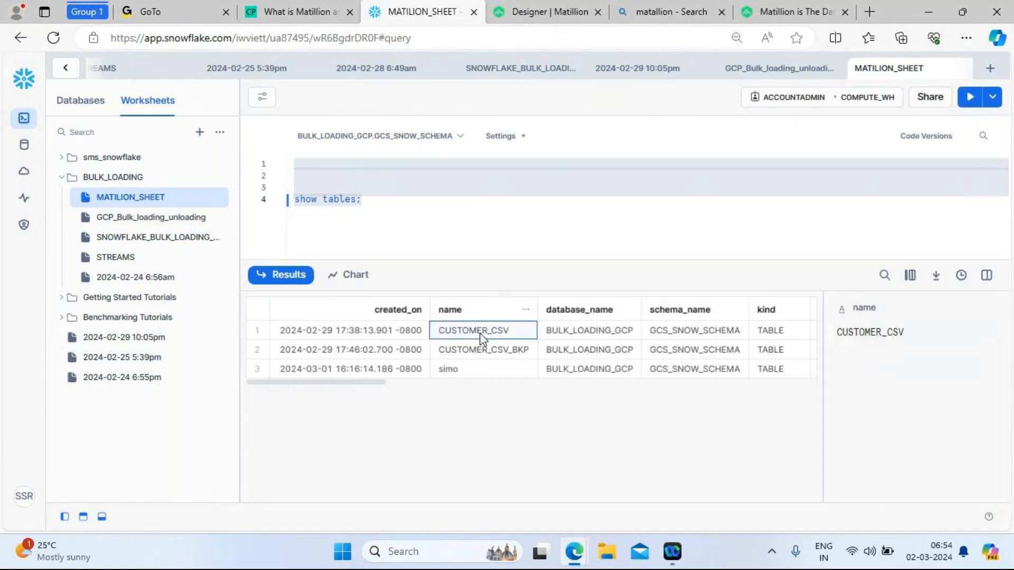
Add and run the query "select * from customer_csv;" and look through the returned columns
{"action": "left_click", "coordinate": [394, 198]}
{"action": "key", "text": "Return"}
{"action": "key", "text": "Return"}
{"action": "type", "text": "select "}
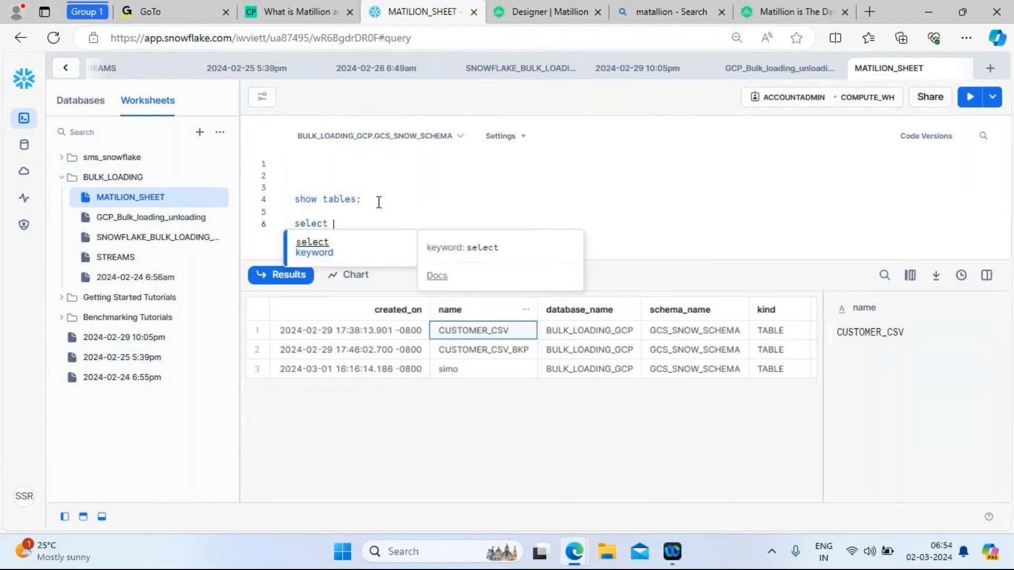
{"action": "type", "text": "* from "}
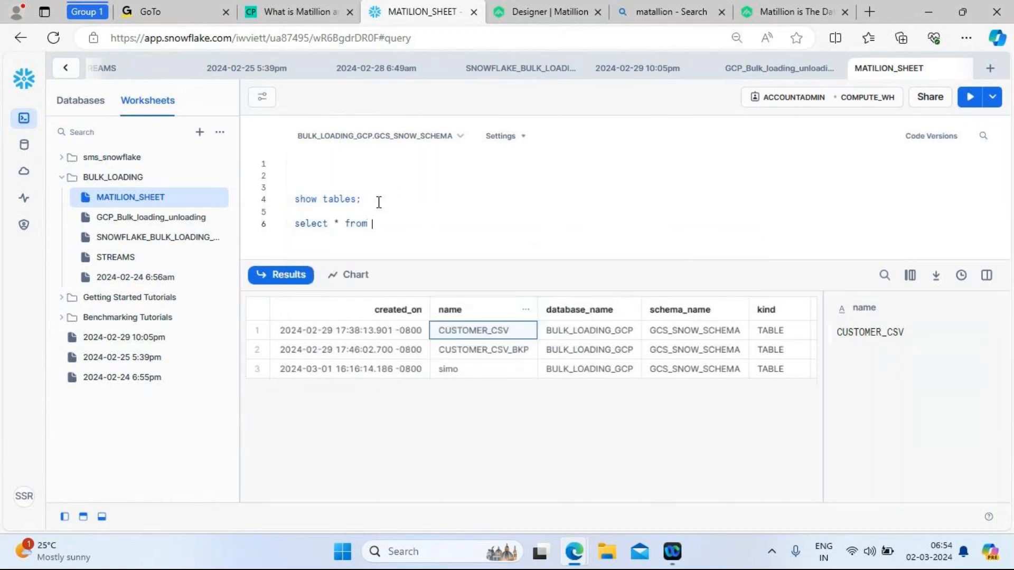
{"action": "type", "text": "cus"}
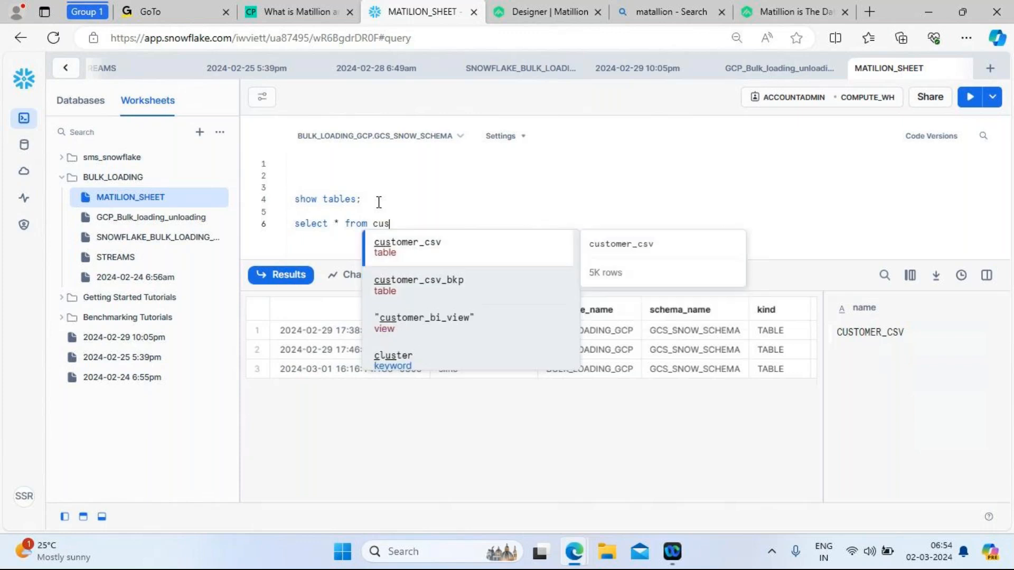
{"action": "key", "text": "Tab"}
{"action": "type", "text": ";"}
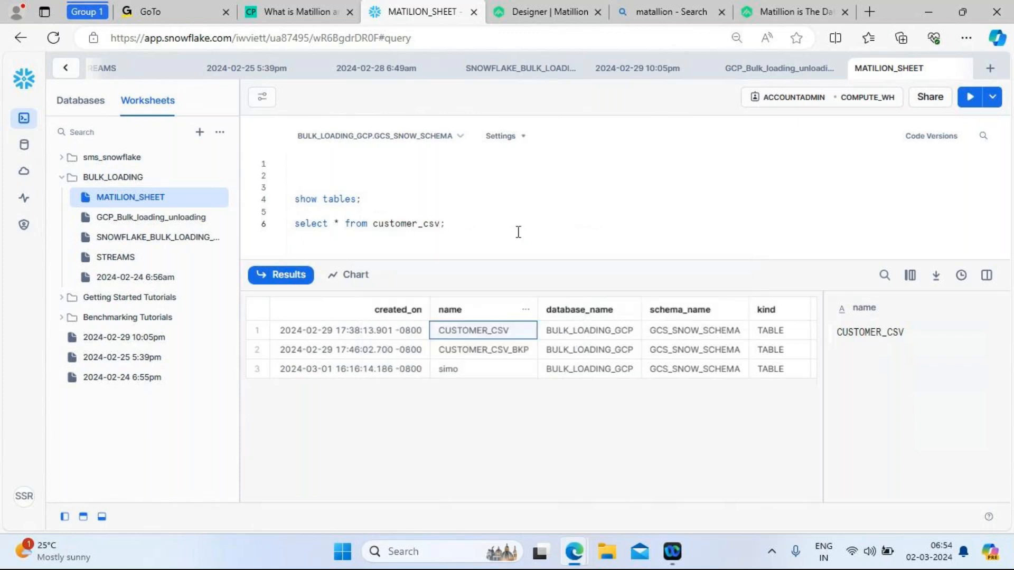
{"action": "left_click_drag", "start_coordinate": [489, 226], "coordinate": [261, 230]}
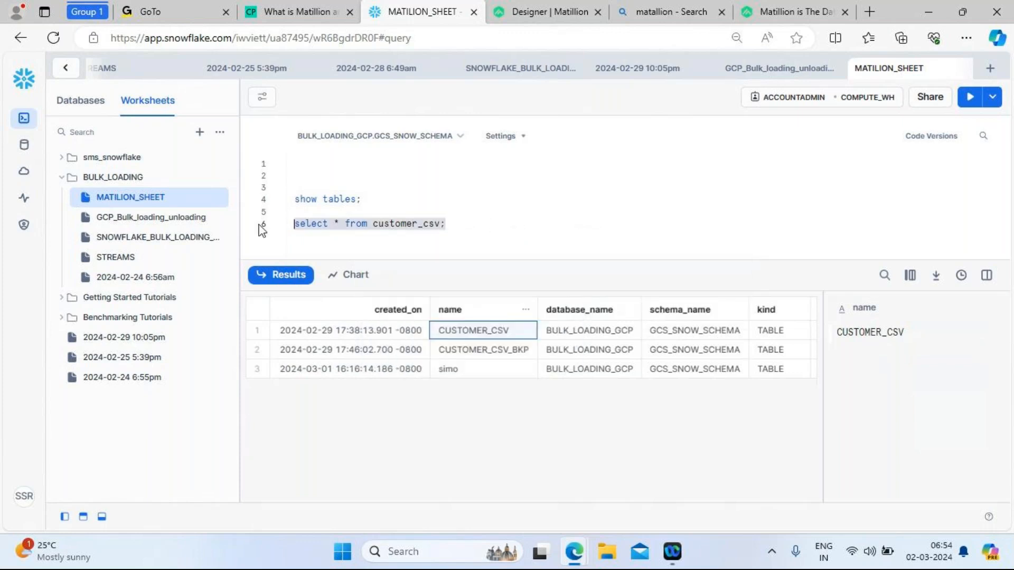
{"action": "left_click", "coordinate": [965, 104]}
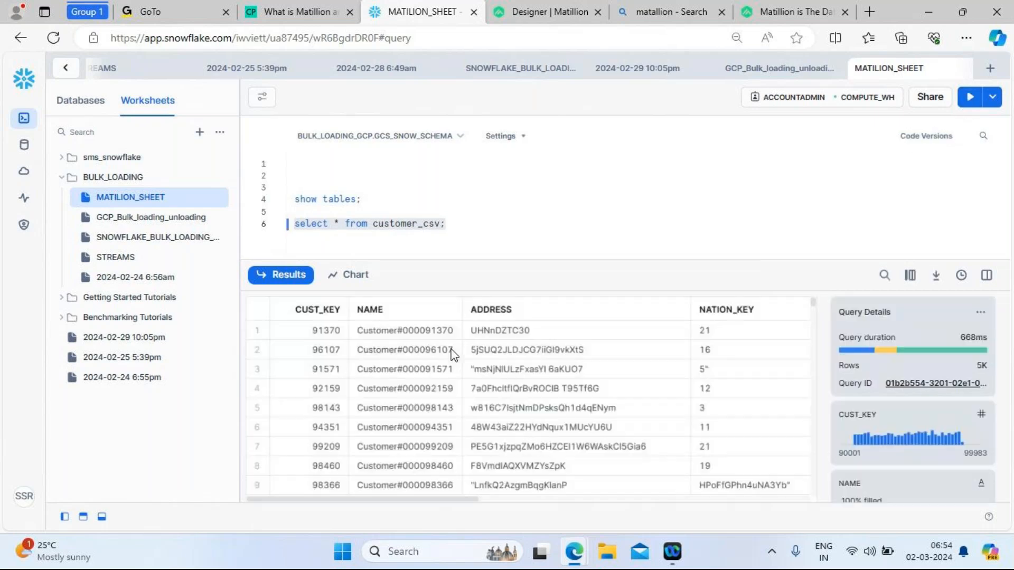
{"action": "left_click", "coordinate": [987, 277]}
{"action": "left_click_drag", "start_coordinate": [485, 501], "coordinate": [806, 501]}
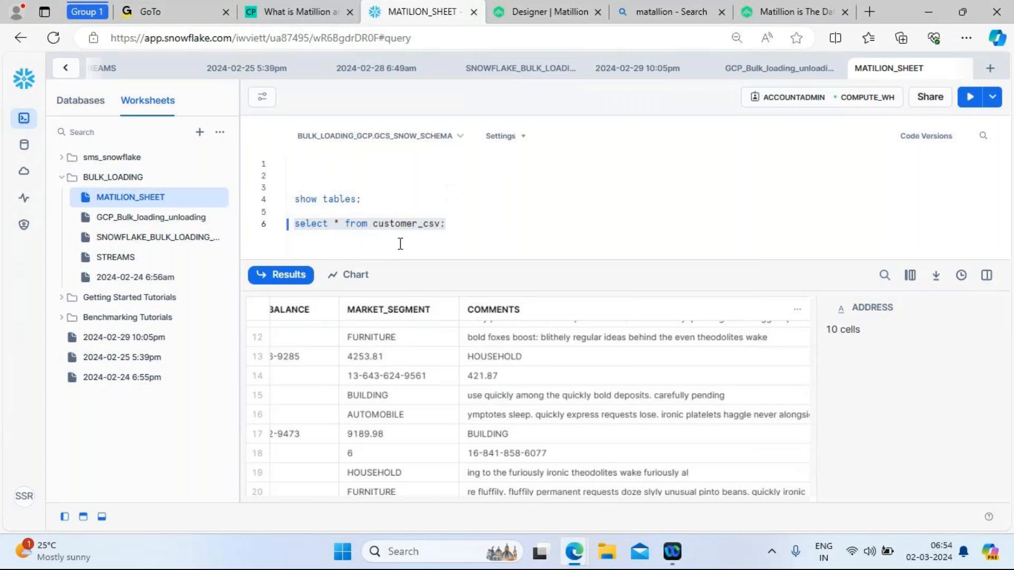
Change the customer_csv query to "select count(*) from customer_csv;" and run it
{"action": "left_click", "coordinate": [336, 222]}
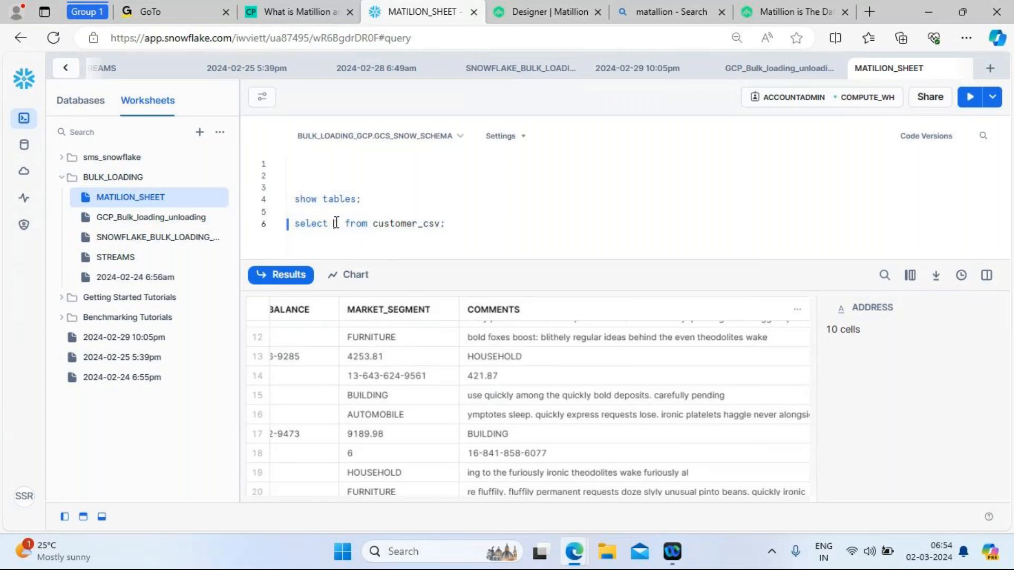
{"action": "type", "text": "count"}
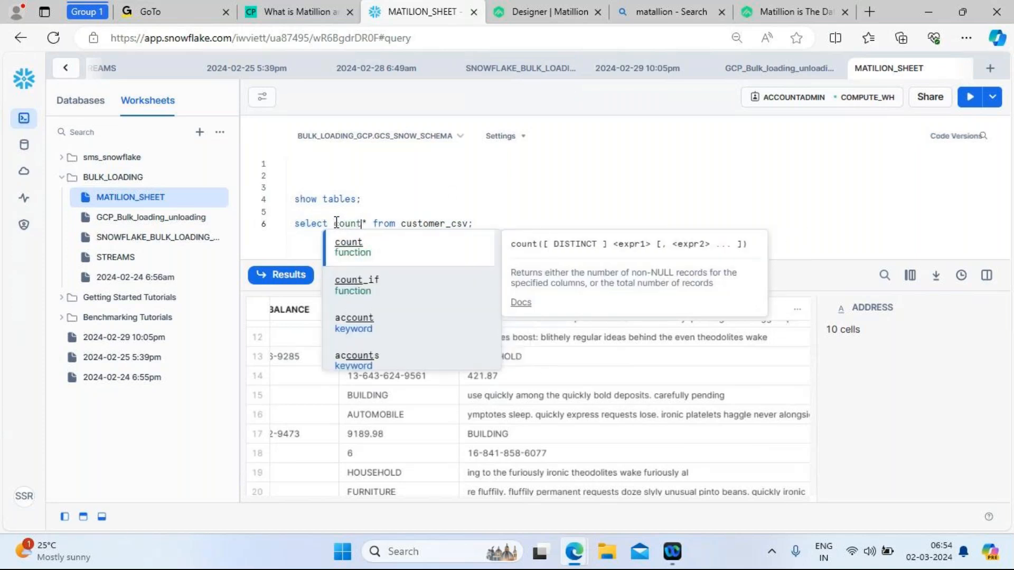
{"action": "type", "text": "(*)"}
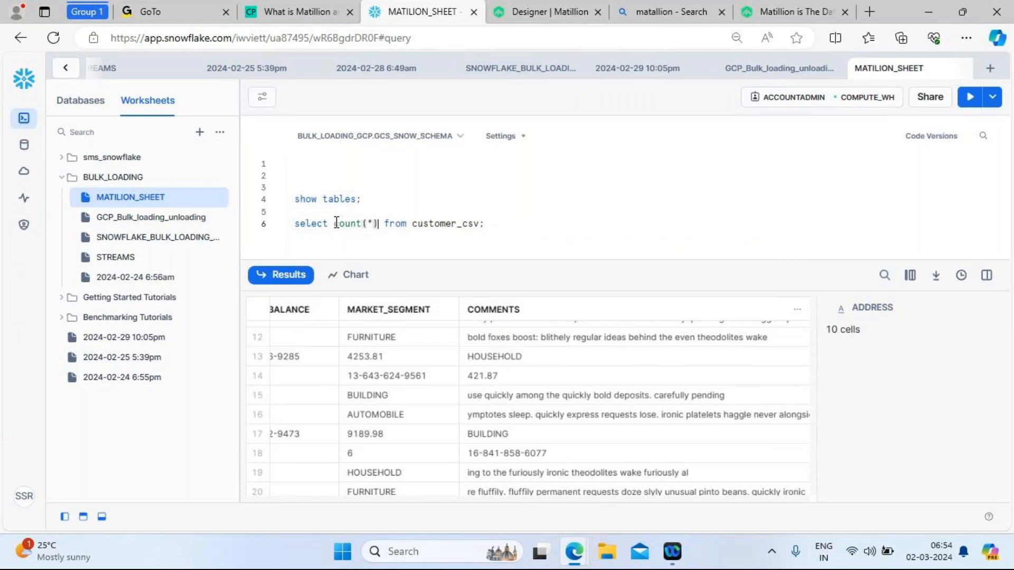
{"action": "left_click_drag", "start_coordinate": [510, 224], "coordinate": [277, 227]}
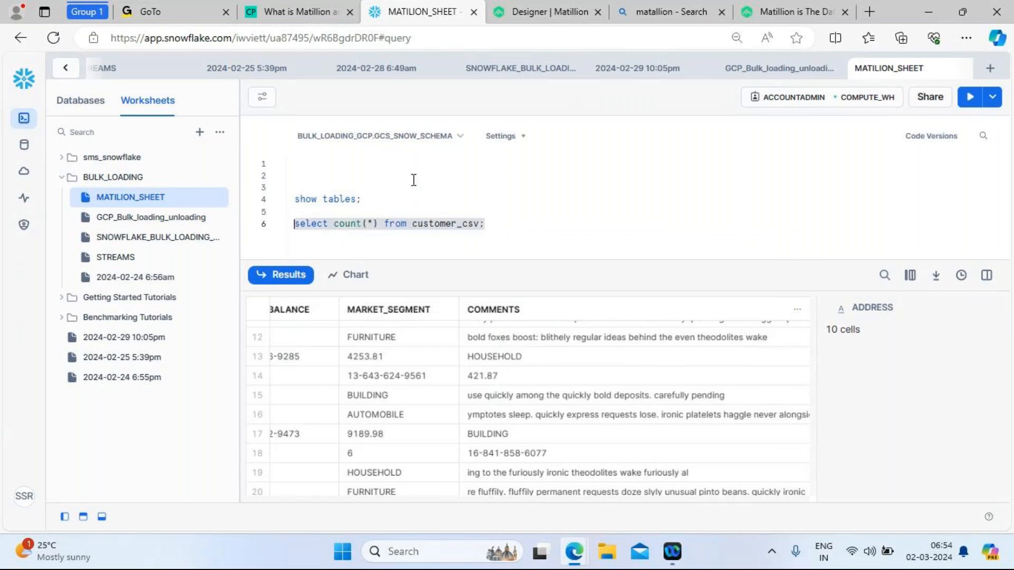
{"action": "left_click", "coordinate": [970, 98]}
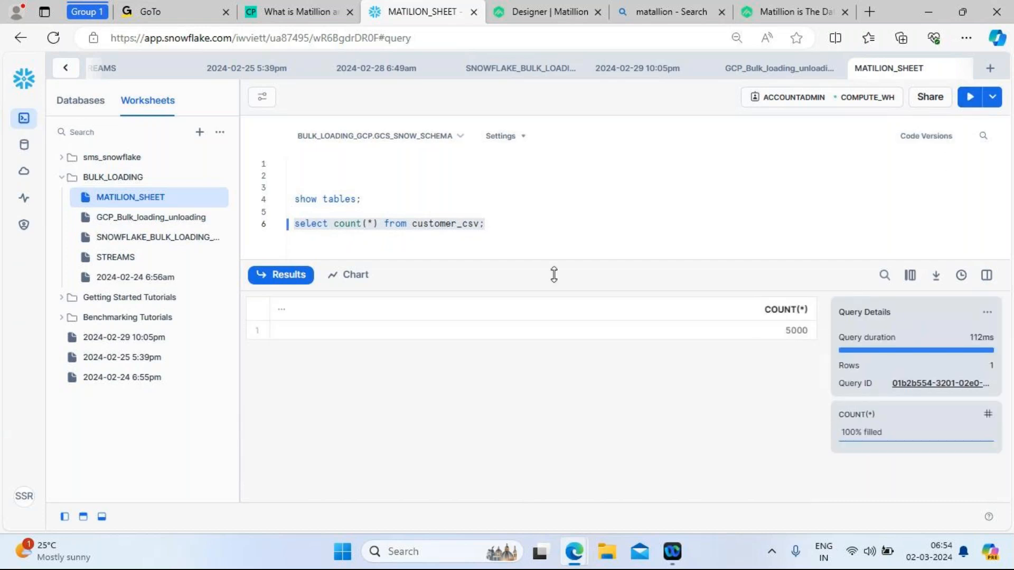
{"action": "left_click", "coordinate": [496, 224]}
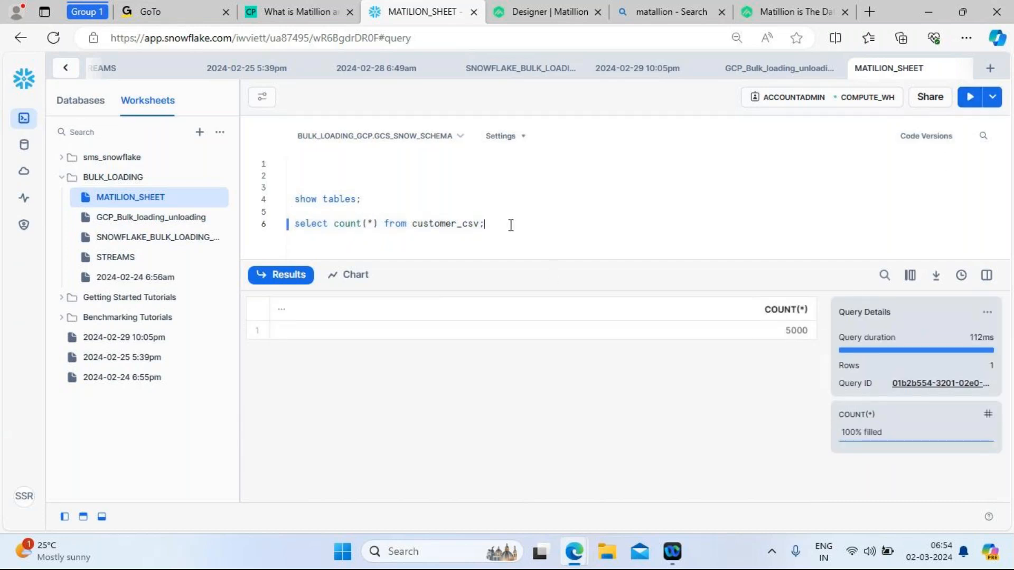
Rerun only the "show tables;" statement in MATILION_SHEET to review the schema's tables
{"action": "left_click", "coordinate": [537, 16]}
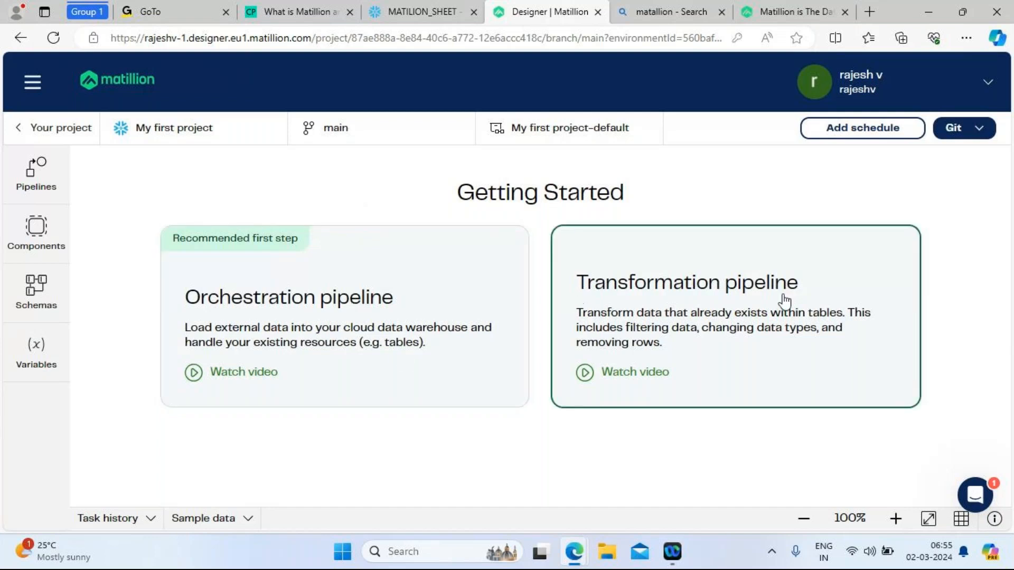
{"action": "left_click", "coordinate": [427, 15]}
{"action": "mouse_move", "coordinate": [201, 211]}
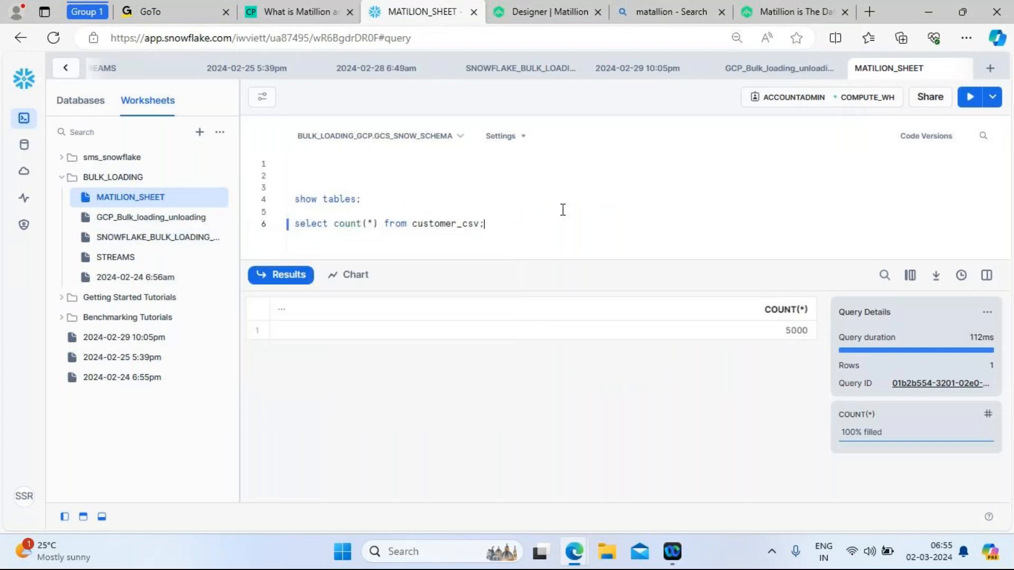
{"action": "left_click_drag", "start_coordinate": [369, 202], "coordinate": [281, 205]}
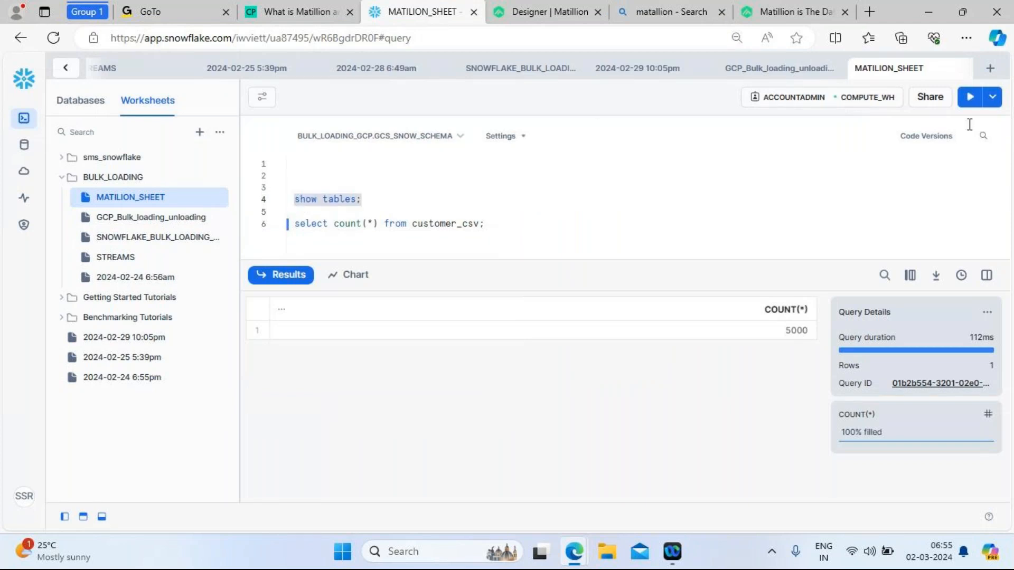
{"action": "left_click", "coordinate": [970, 98]}
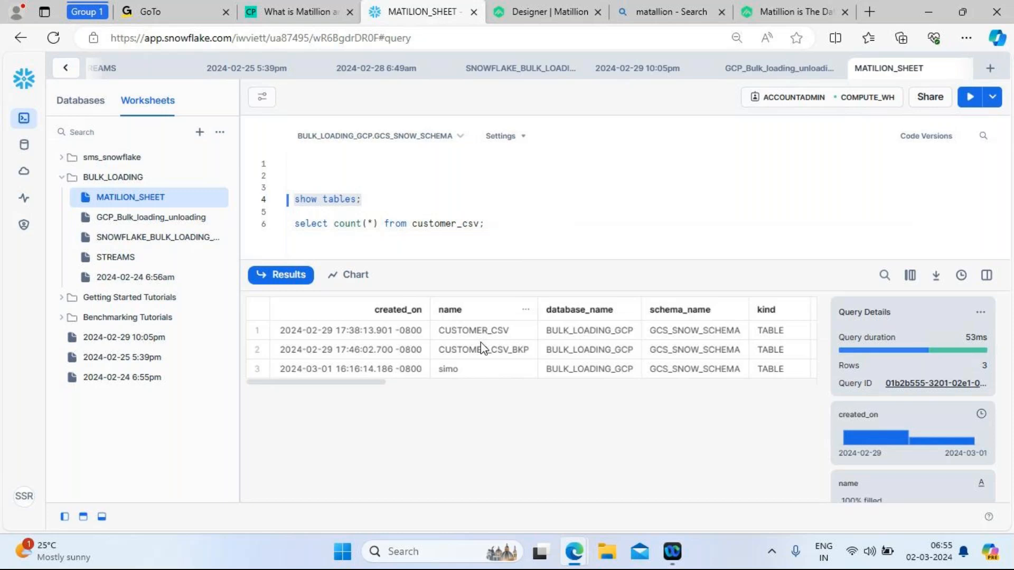
{"action": "left_click", "coordinate": [539, 15]}
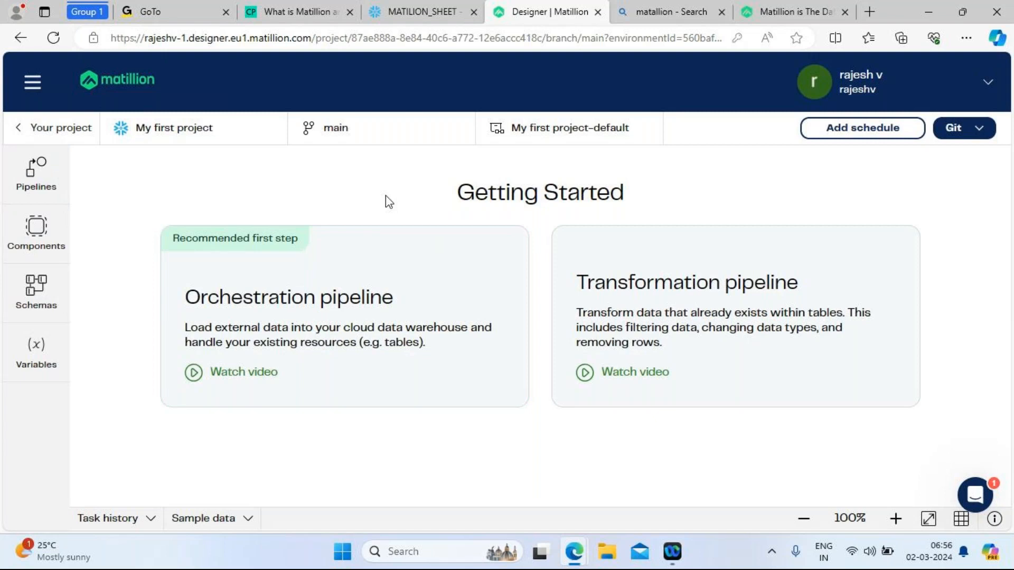
{"action": "left_click", "coordinate": [413, 9]}
{"action": "mouse_move", "coordinate": [210, 208]}
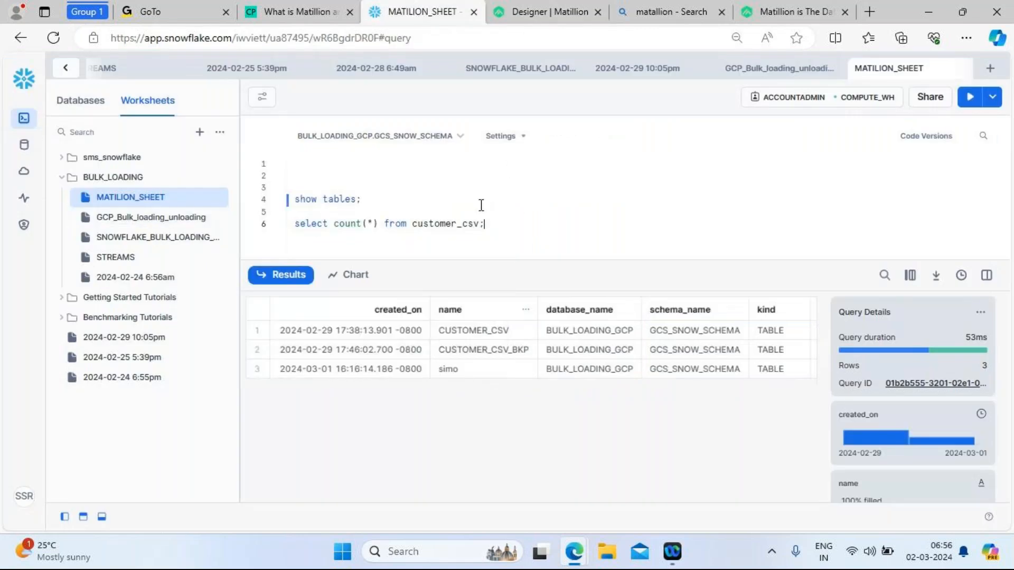
Switch to Matillion Designer, create a pipeline folder named Transformation in My first project, and expand it
{"action": "left_click", "coordinate": [528, 19]}
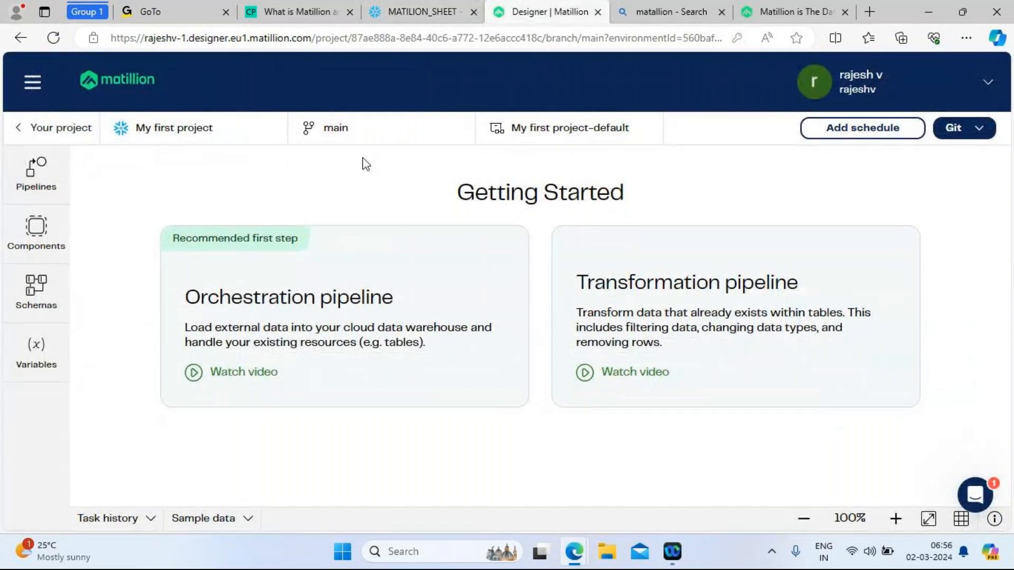
{"action": "left_click", "coordinate": [42, 181]}
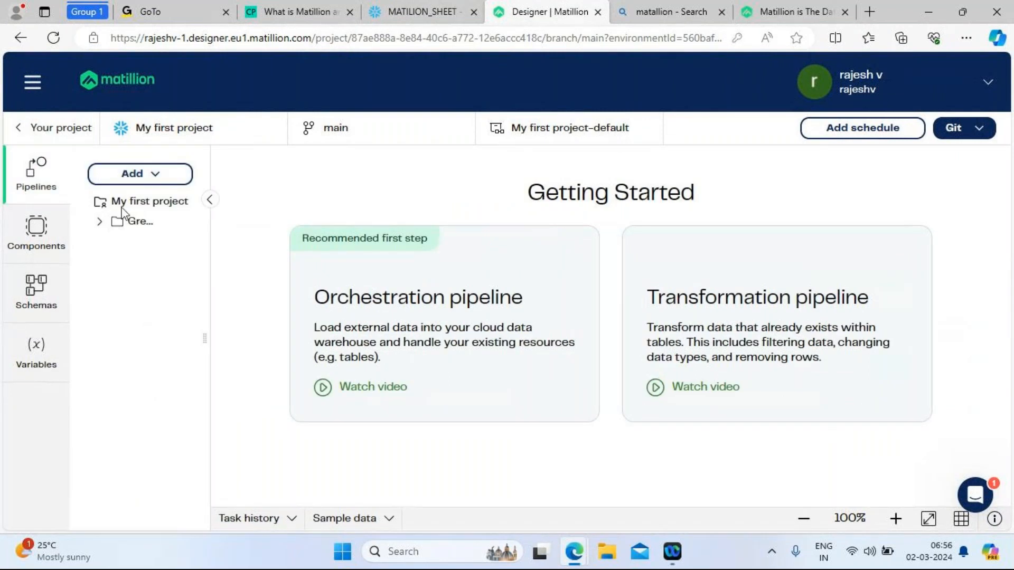
{"action": "left_click", "coordinate": [152, 178]}
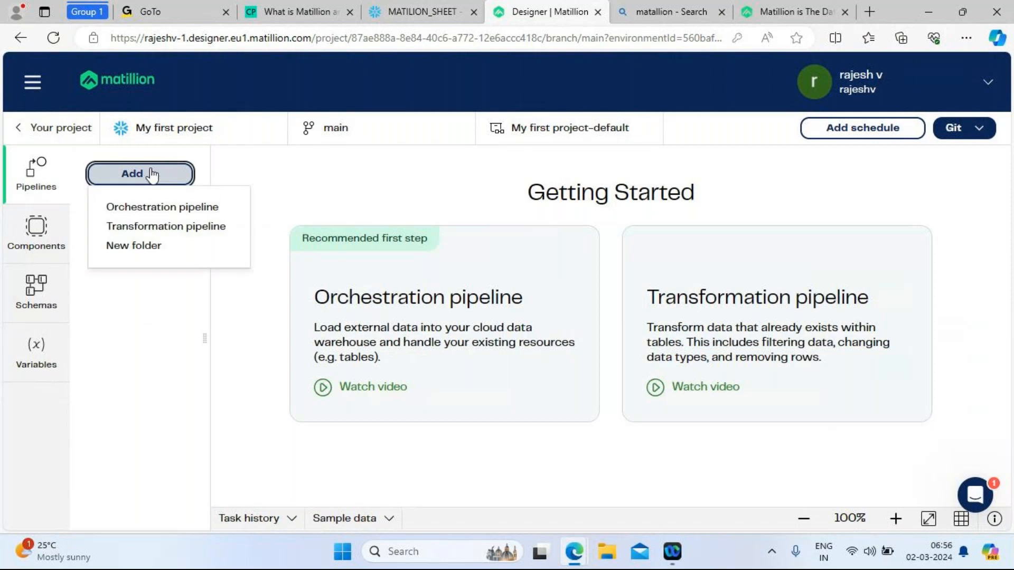
{"action": "left_click", "coordinate": [148, 246]}
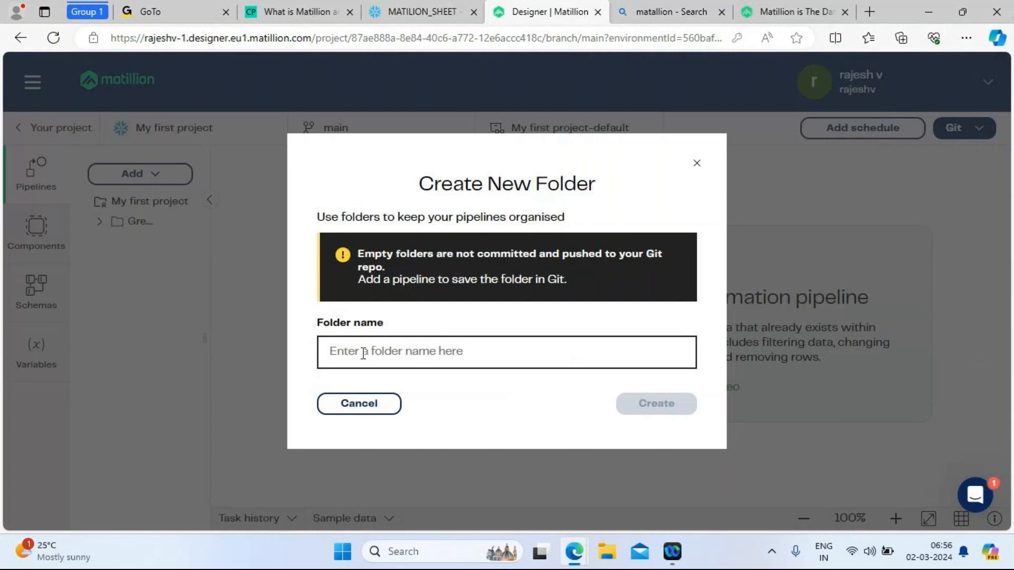
{"action": "type", "text": "Tran"}
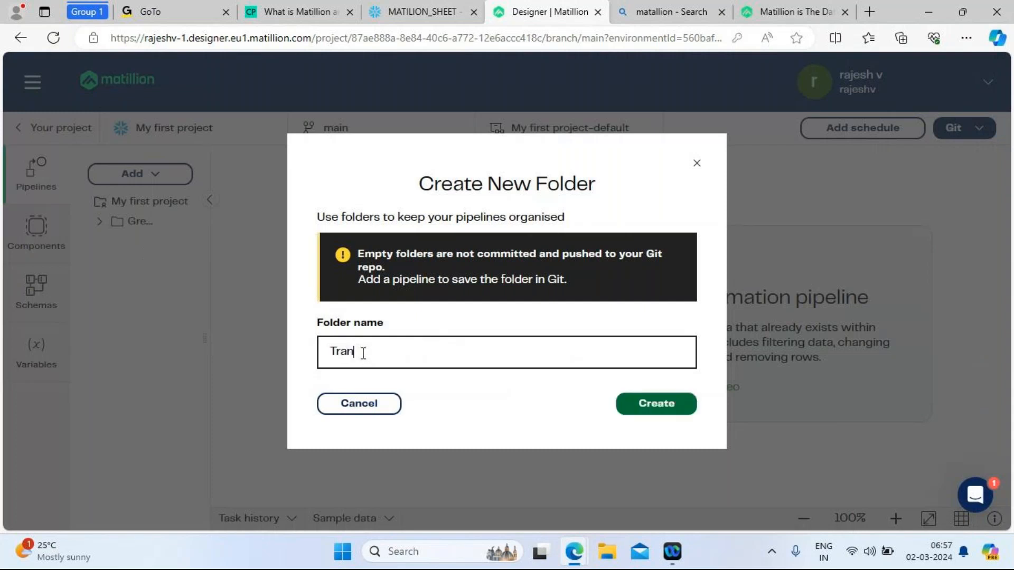
{"action": "type", "text": "sformation"}
{"action": "left_click", "coordinate": [656, 406]}
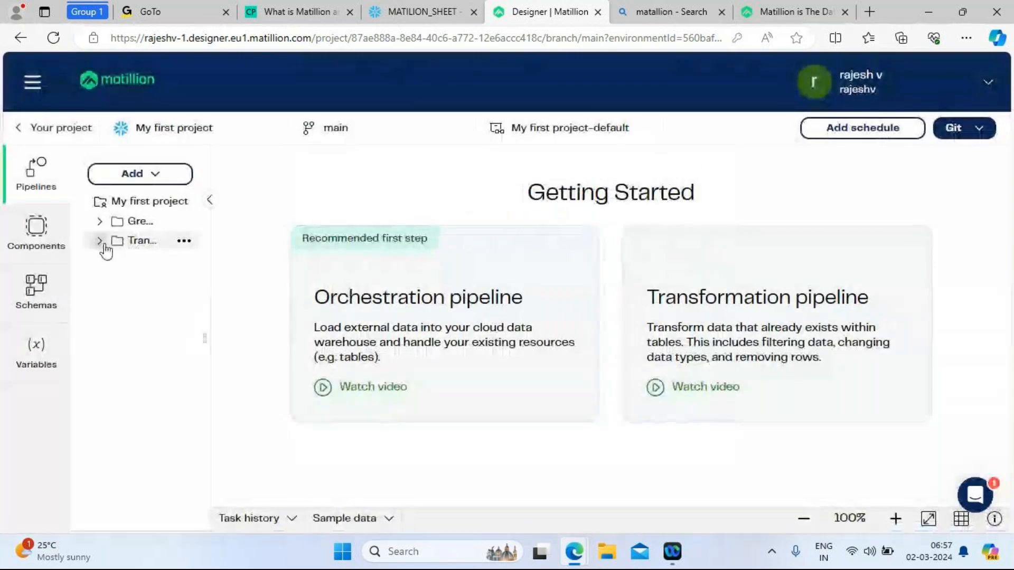
{"action": "left_click", "coordinate": [101, 242]}
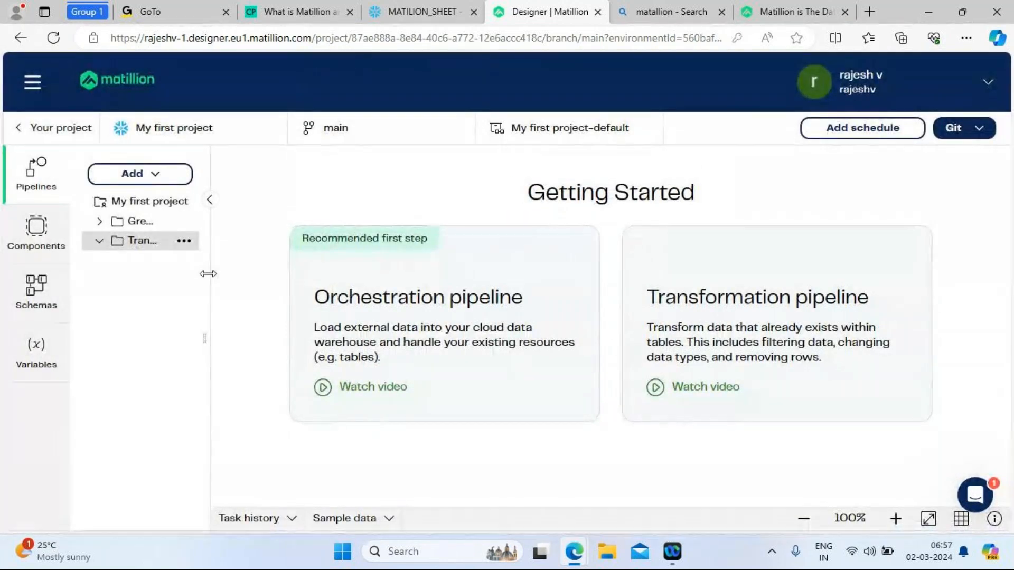
{"action": "left_click_drag", "start_coordinate": [262, 272], "coordinate": [342, 275]}
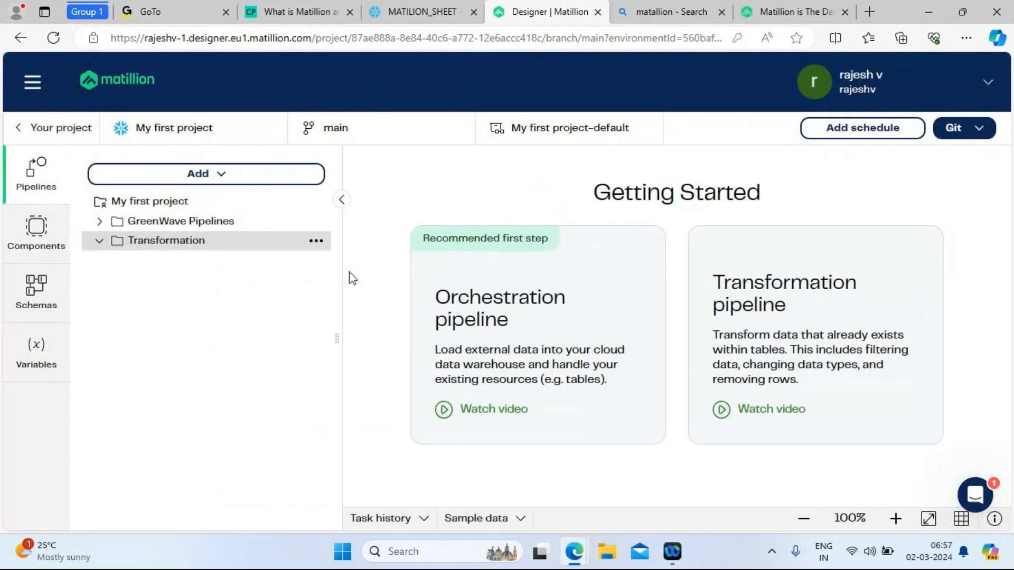
{"action": "left_click", "coordinate": [316, 241]}
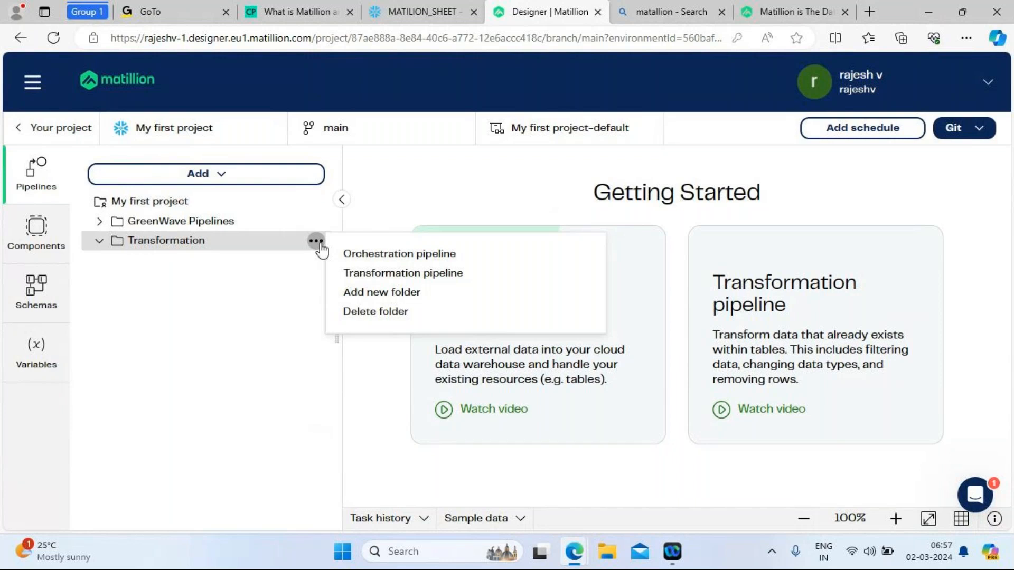
{"action": "mouse_move", "coordinate": [570, 552]}
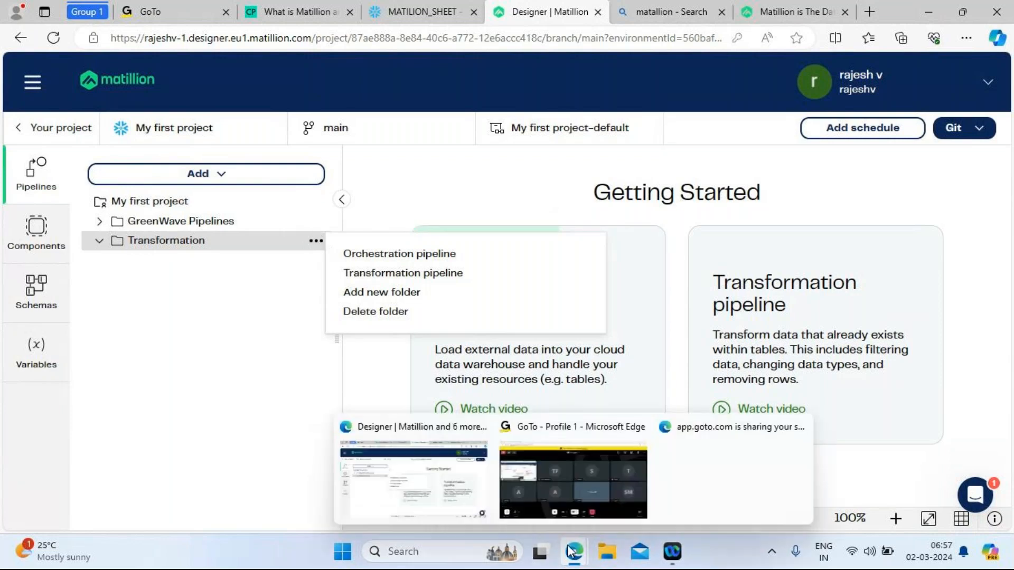
{"action": "left_click", "coordinate": [533, 480]}
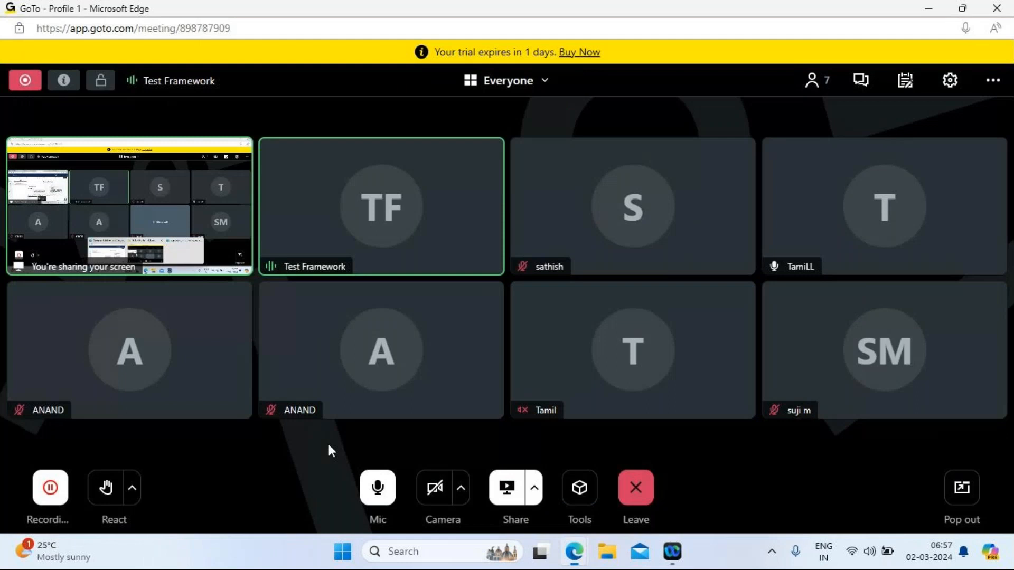
{"action": "left_click", "coordinate": [50, 487]}
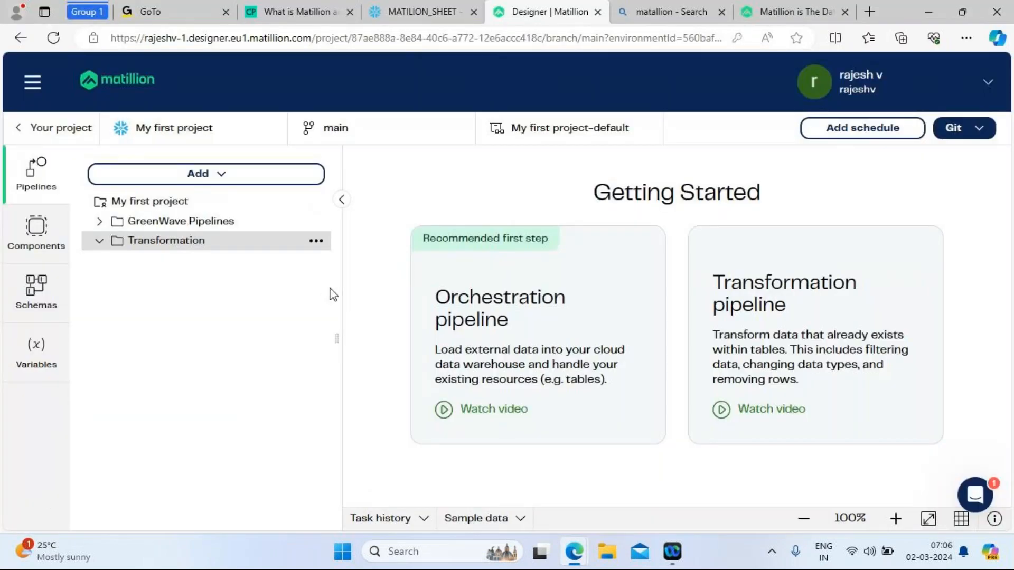
Add a transformation pipeline named CUSTOMER_TX inside the Transformation folder and check the available Git actions
{"action": "left_click", "coordinate": [317, 243]}
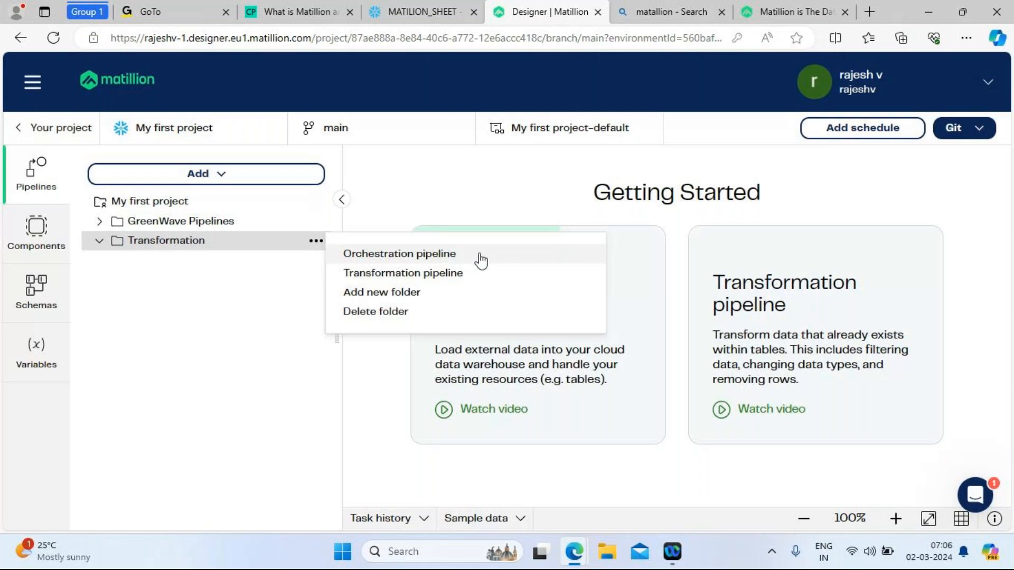
{"action": "left_click", "coordinate": [417, 274]}
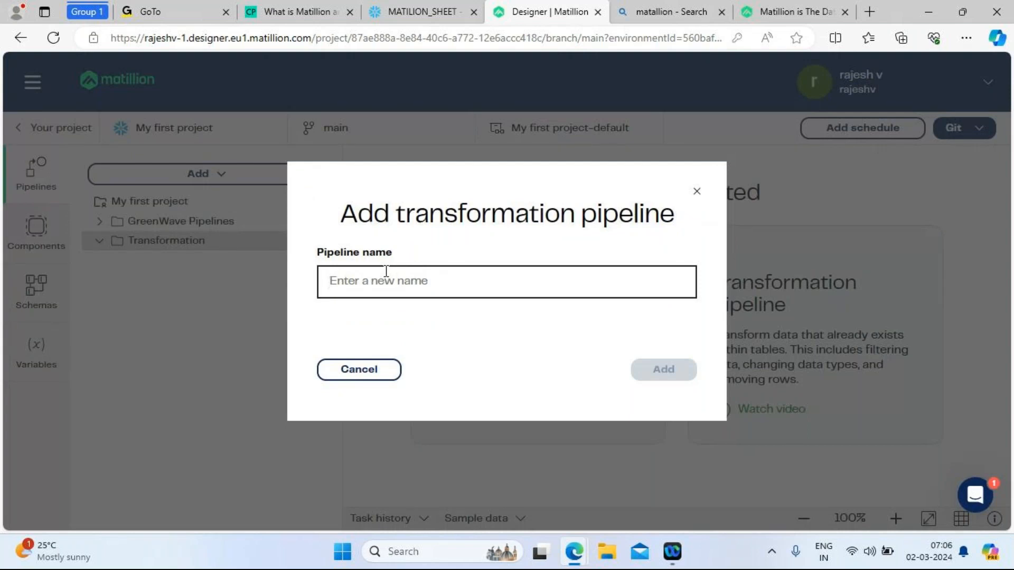
{"action": "type", "text": "CUSTOMER_TX"}
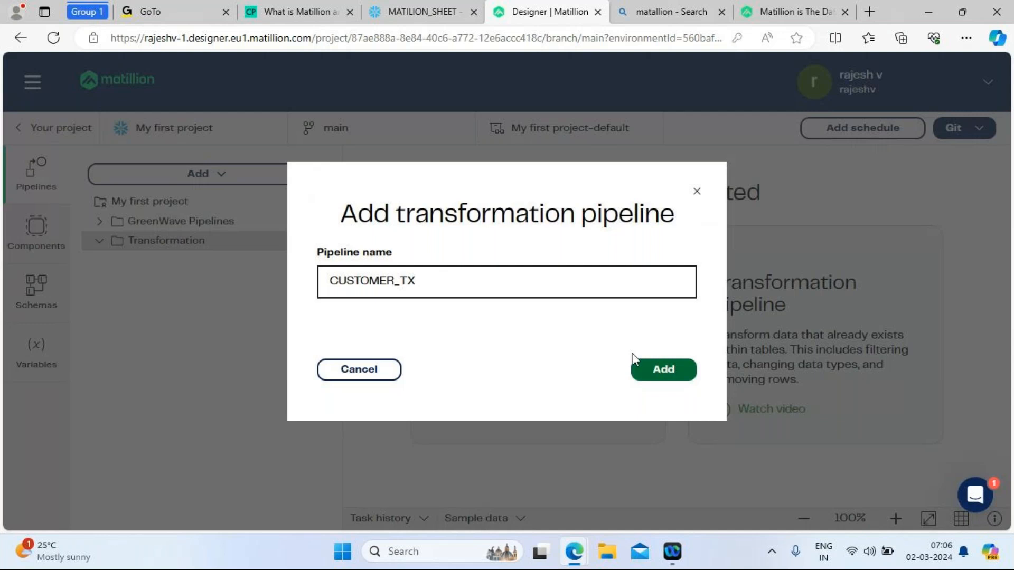
{"action": "left_click", "coordinate": [658, 371]}
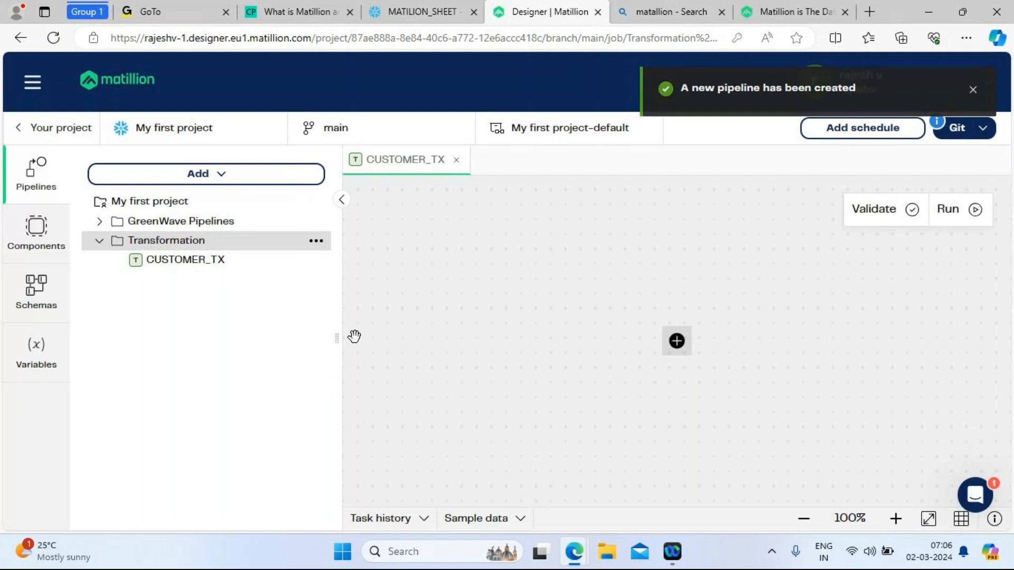
{"action": "left_click_drag", "start_coordinate": [338, 333], "coordinate": [260, 309]}
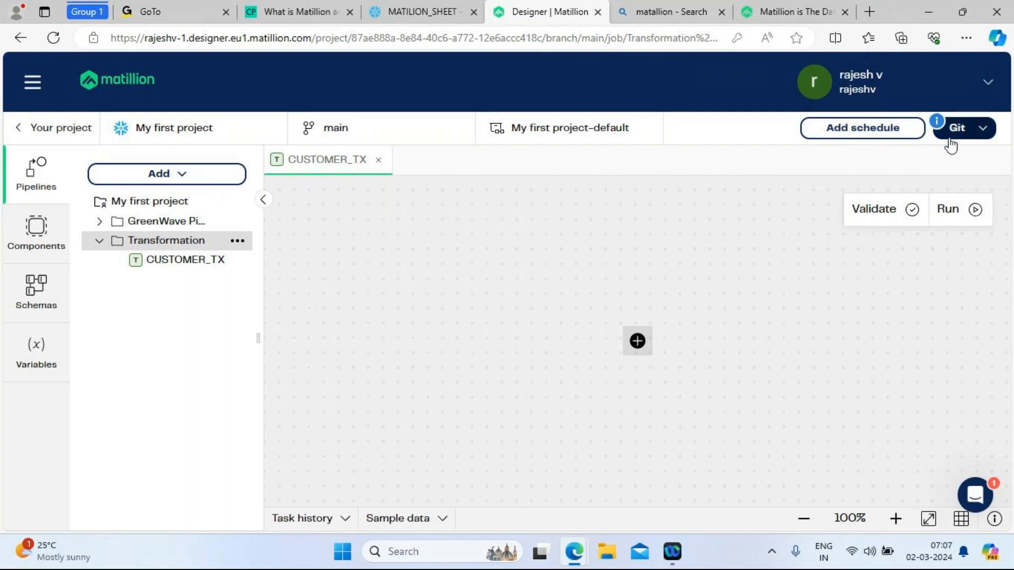
{"action": "left_click", "coordinate": [984, 131]}
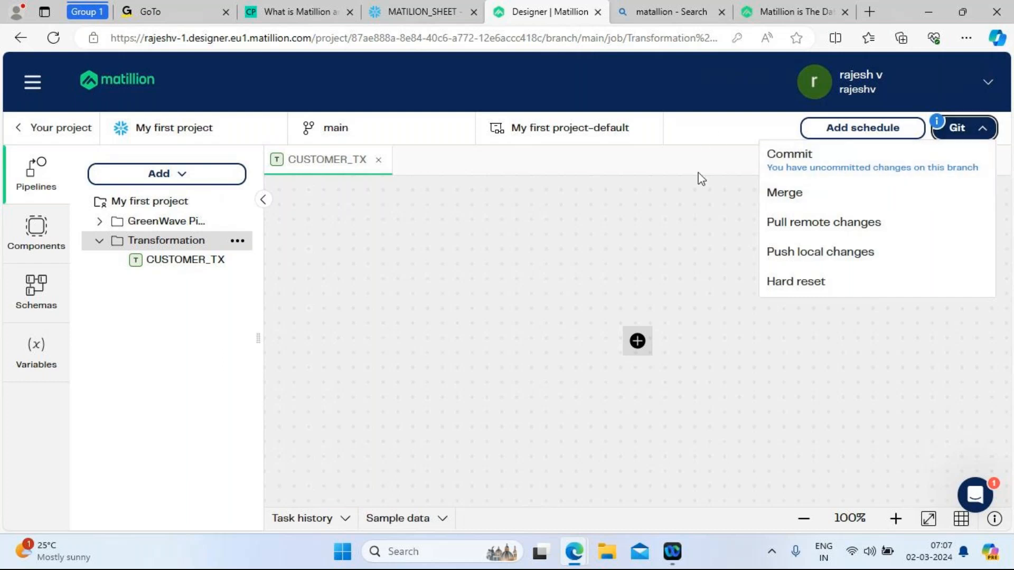
{"action": "left_click", "coordinate": [677, 170]}
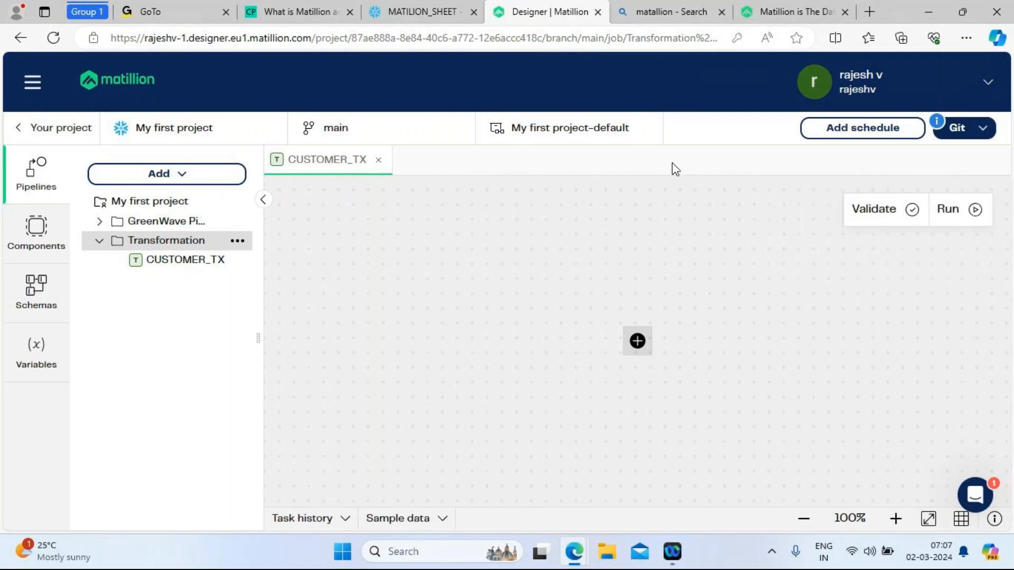
Filter the component list to Read components and place a Table Input component on the CUSTOMER_TX canvas
{"action": "left_click", "coordinate": [30, 239]}
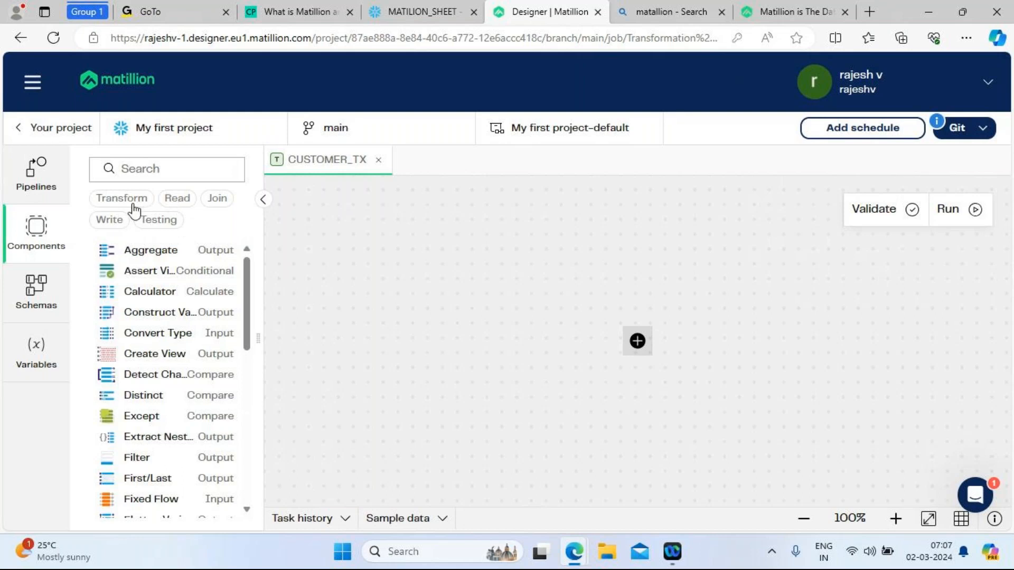
{"action": "left_click", "coordinate": [177, 200]}
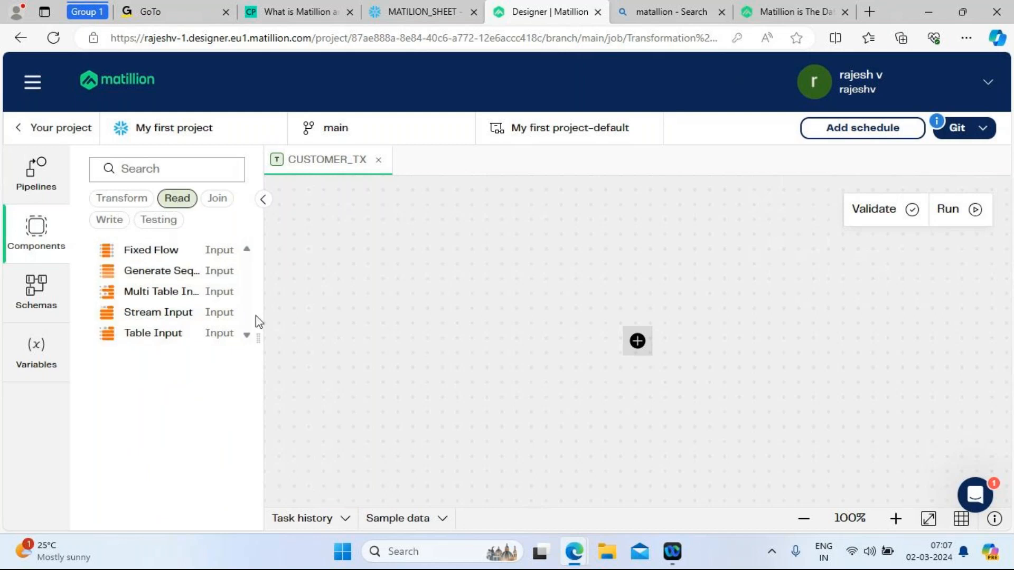
{"action": "left_click_drag", "start_coordinate": [265, 299], "coordinate": [314, 294]}
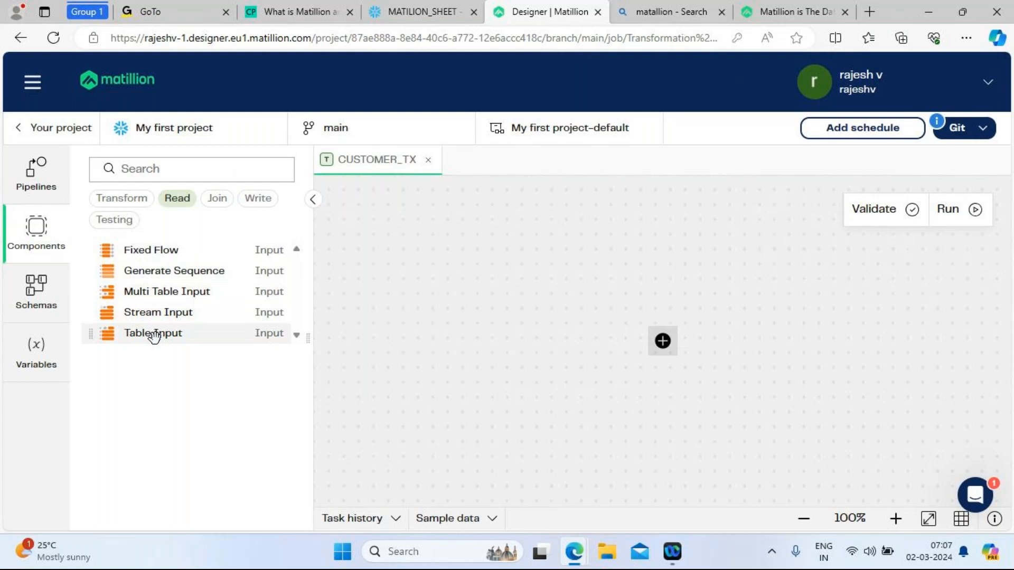
{"action": "left_click_drag", "start_coordinate": [154, 336], "coordinate": [405, 238]}
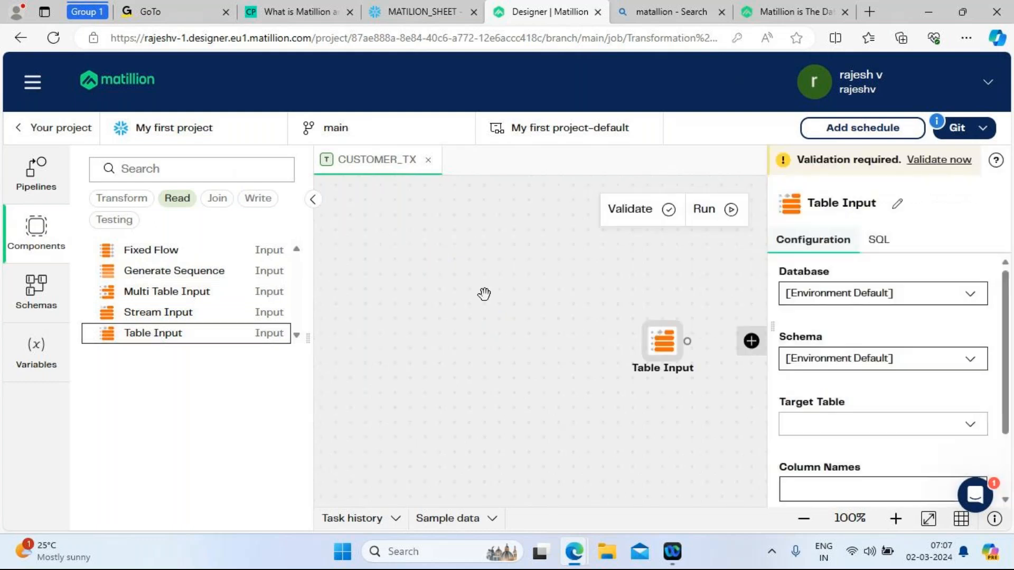
Reposition the Table Input component and set its database to BULK_LOADING_GCP, schema to GCS_SNOW_SCHEMA and target table to CUSTOMER_CSV
{"action": "left_click_drag", "start_coordinate": [650, 339], "coordinate": [387, 270]}
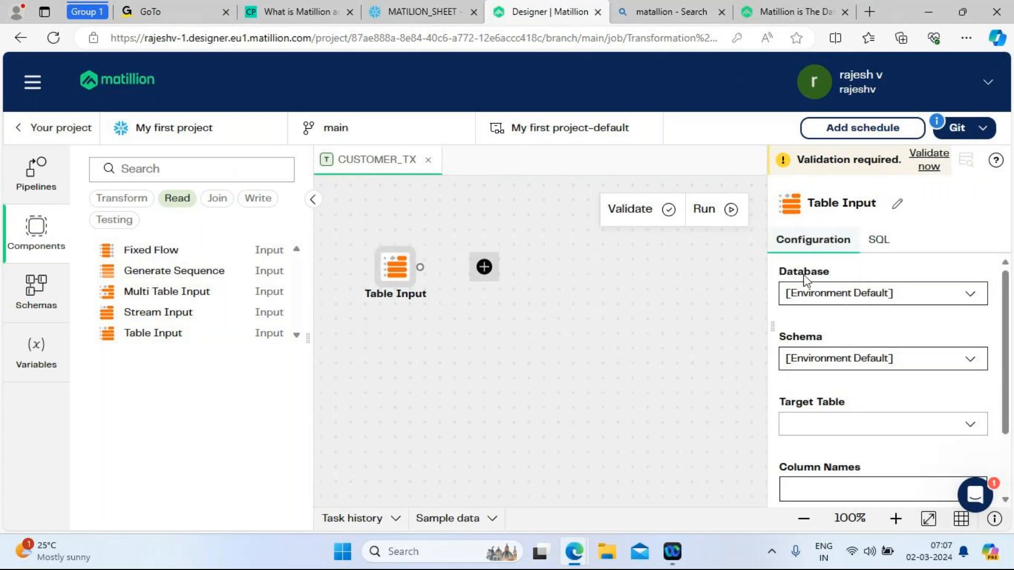
{"action": "left_click", "coordinate": [967, 300]}
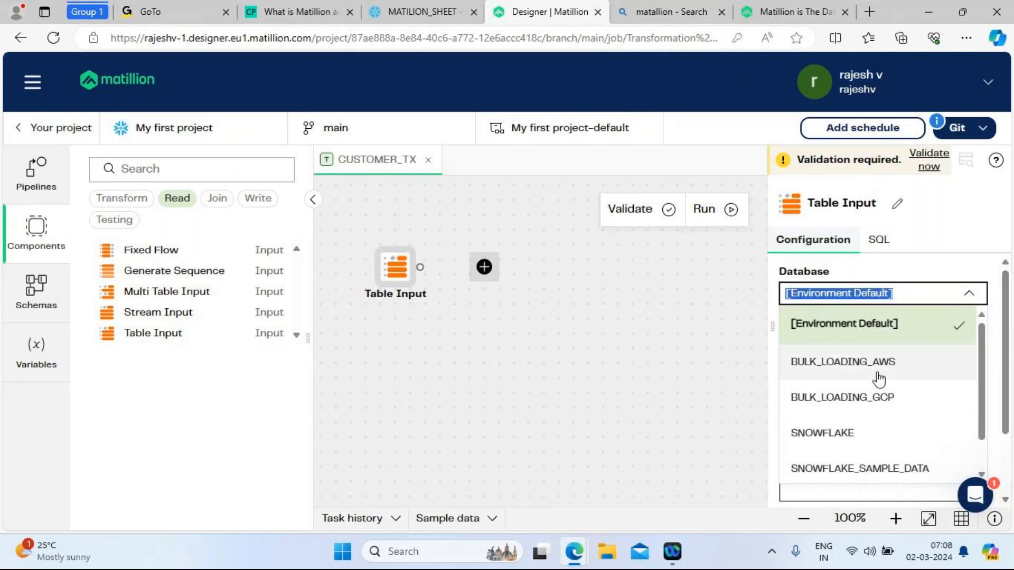
{"action": "left_click", "coordinate": [822, 410]}
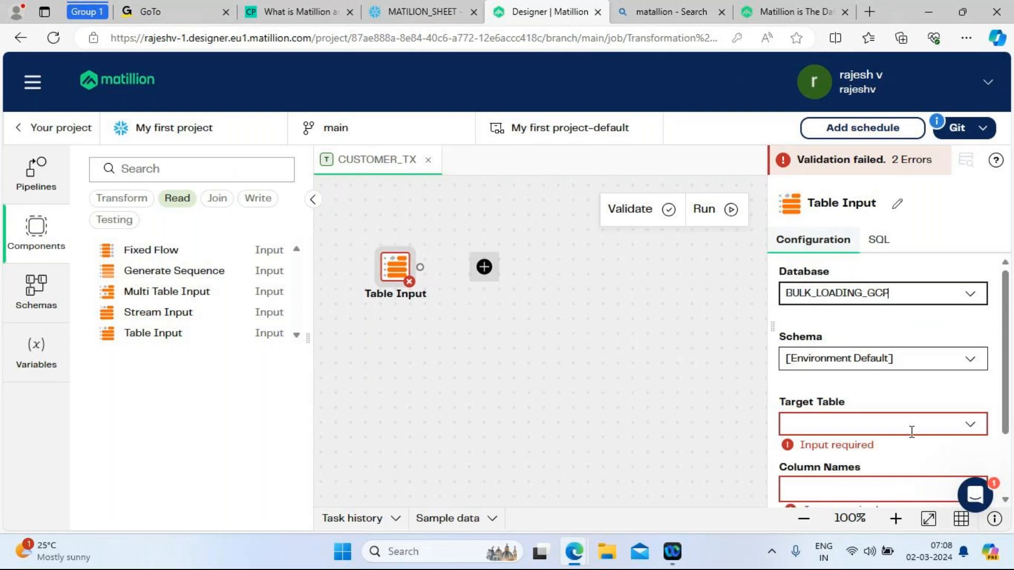
{"action": "left_click", "coordinate": [971, 364]}
{"action": "left_click", "coordinate": [971, 365]}
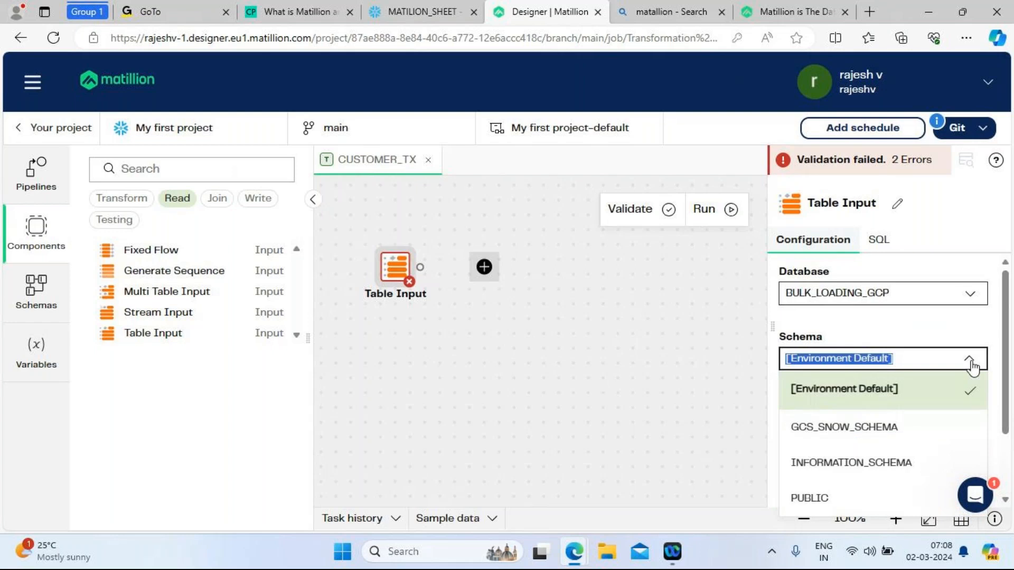
{"action": "left_click", "coordinate": [856, 437]}
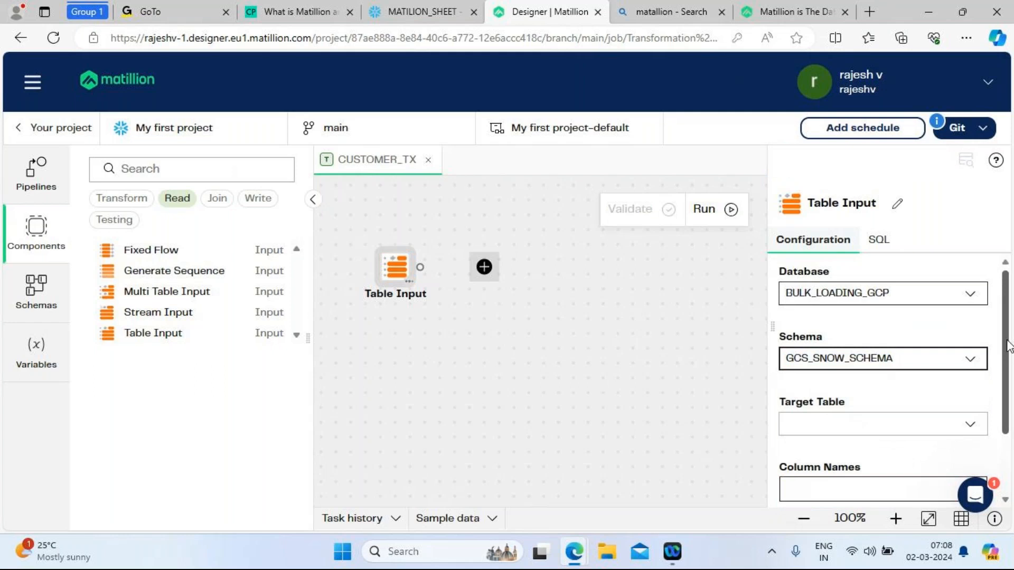
{"action": "left_click_drag", "start_coordinate": [1007, 344], "coordinate": [1009, 372]}
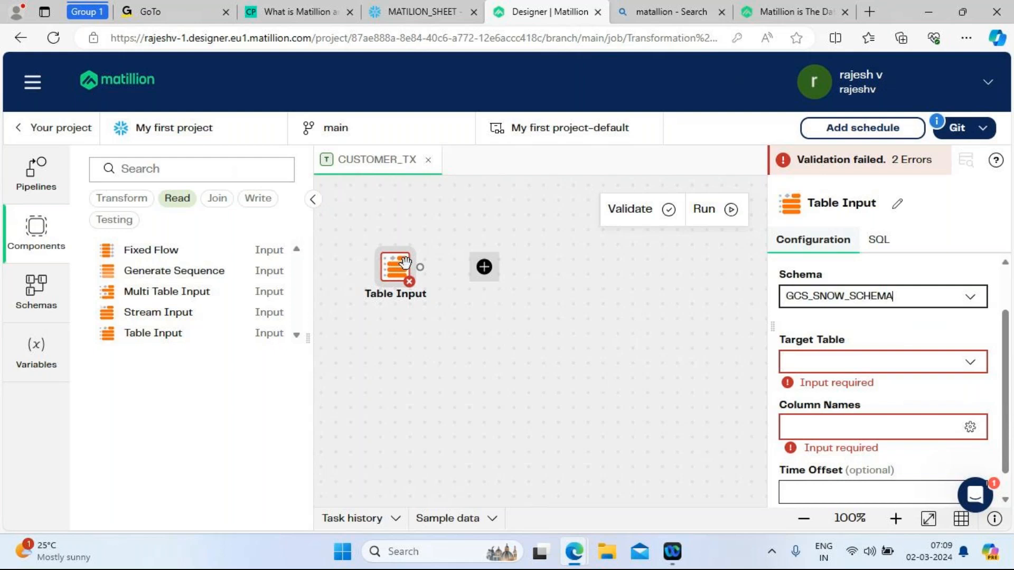
{"action": "left_click", "coordinate": [971, 363]}
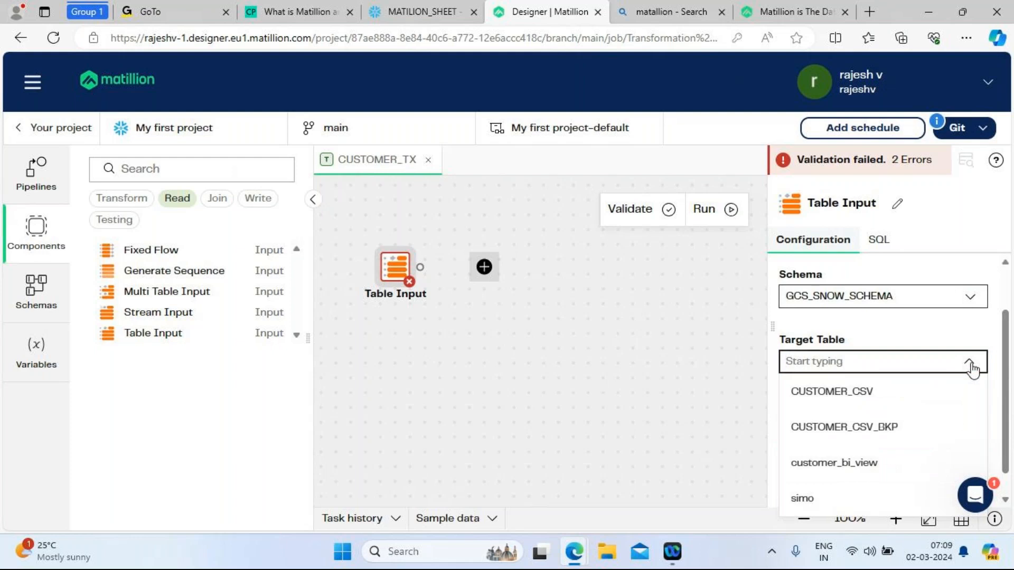
{"action": "left_click", "coordinate": [854, 400]}
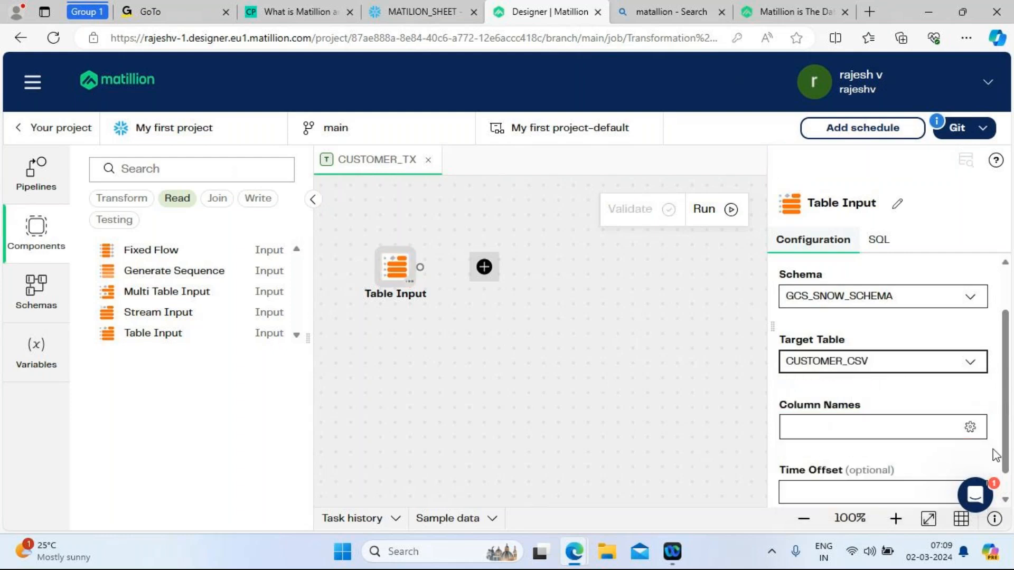
Include all available columns of the CUSTOMER_CSV table in its input component and save the column selection
{"action": "left_click", "coordinate": [897, 427]}
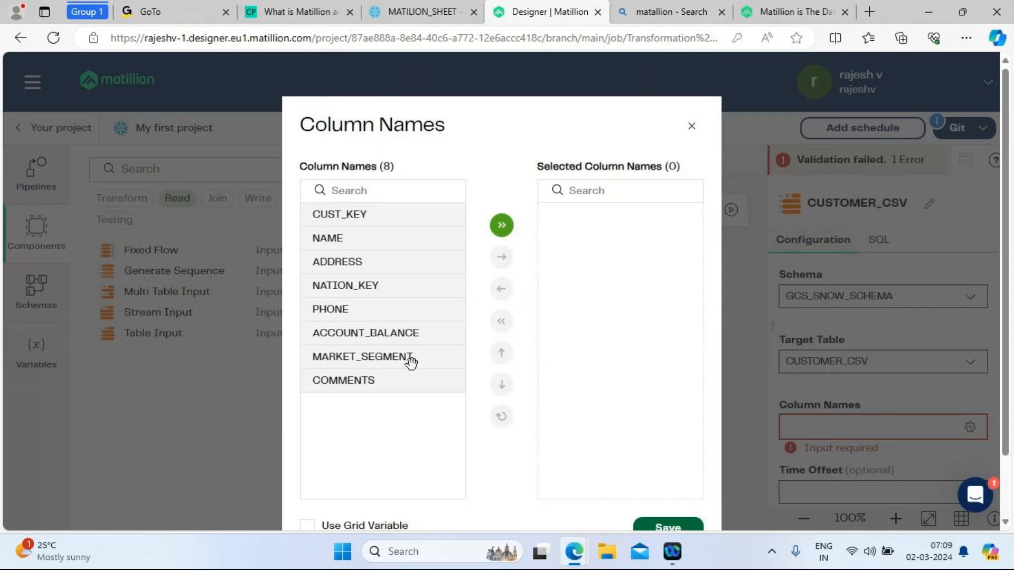
{"action": "left_click", "coordinate": [502, 226]}
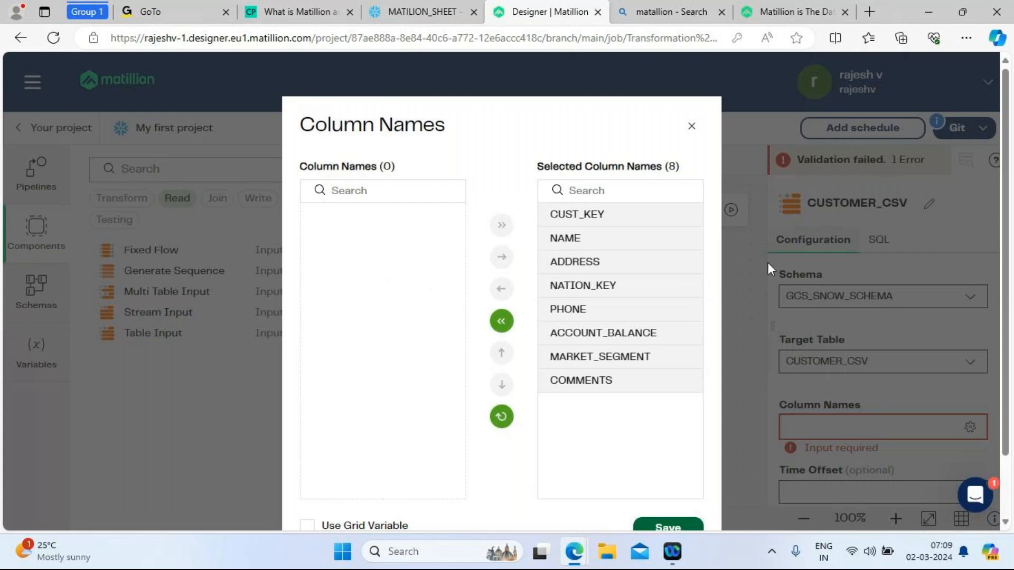
{"action": "mouse_move", "coordinate": [694, 537]}
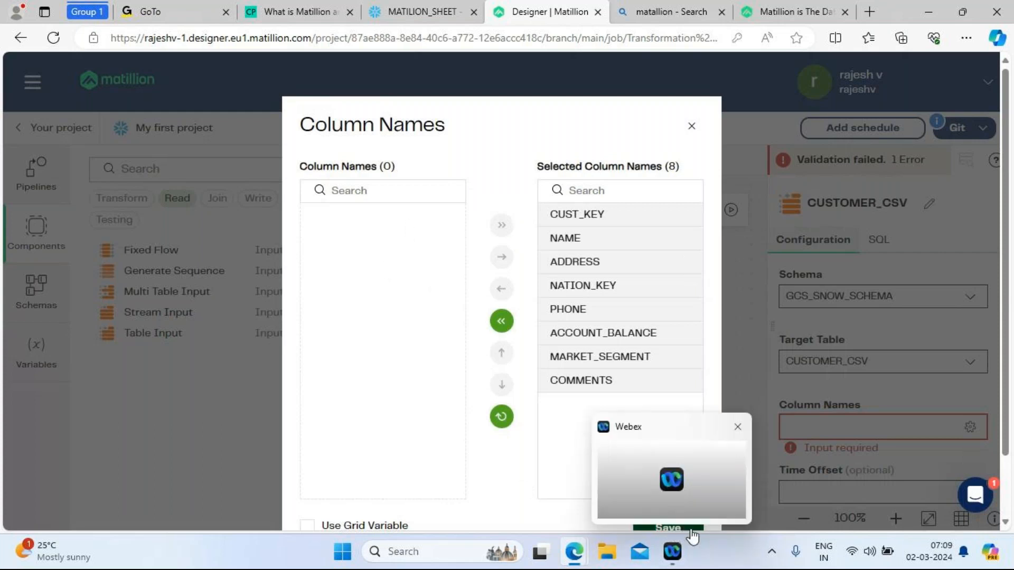
{"action": "left_click_drag", "start_coordinate": [467, 106], "coordinate": [434, 125]}
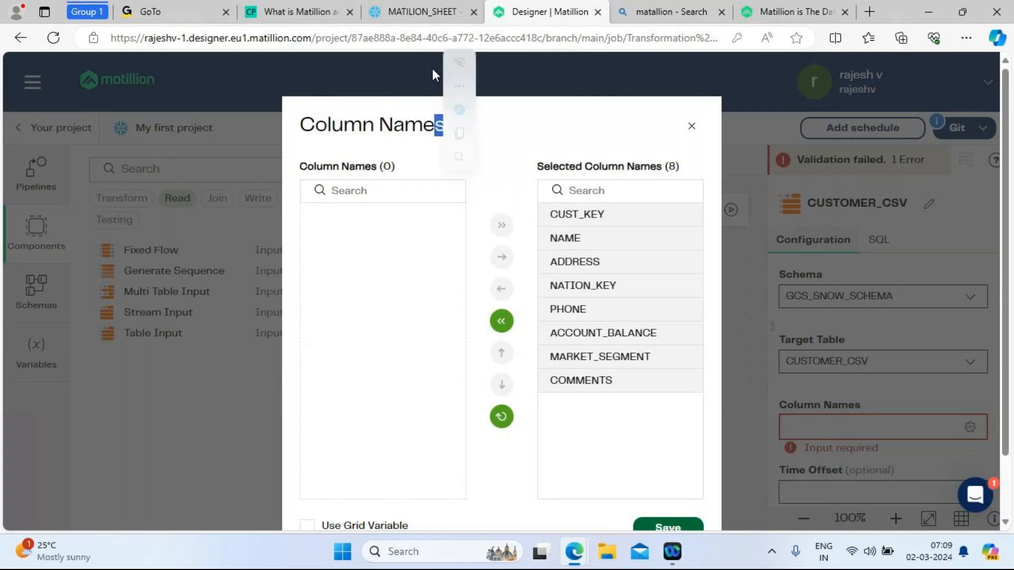
{"action": "left_click", "coordinate": [670, 527]}
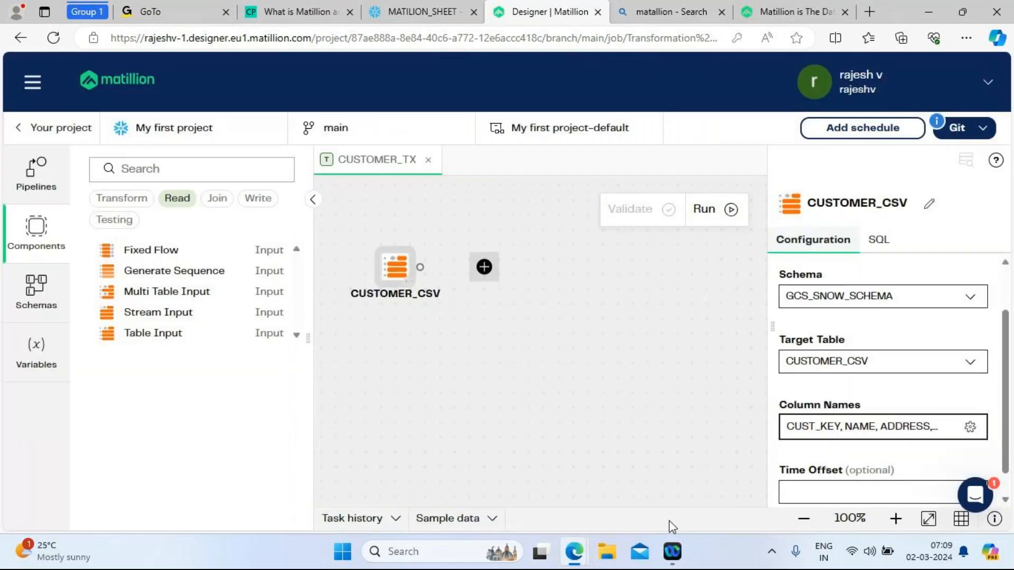
{"action": "left_click_drag", "start_coordinate": [1007, 402], "coordinate": [1010, 467]}
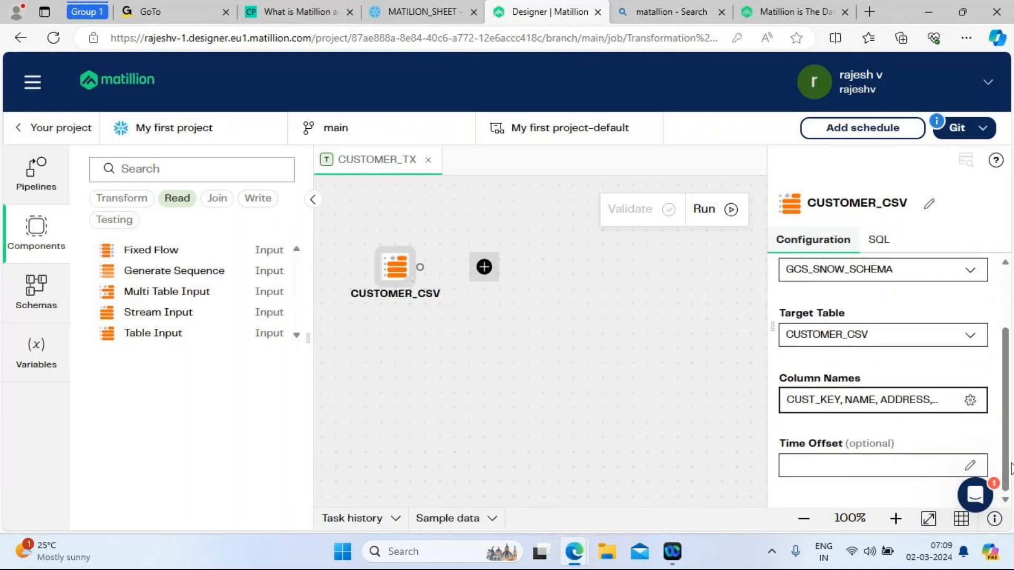
{"action": "left_click", "coordinate": [550, 301]}
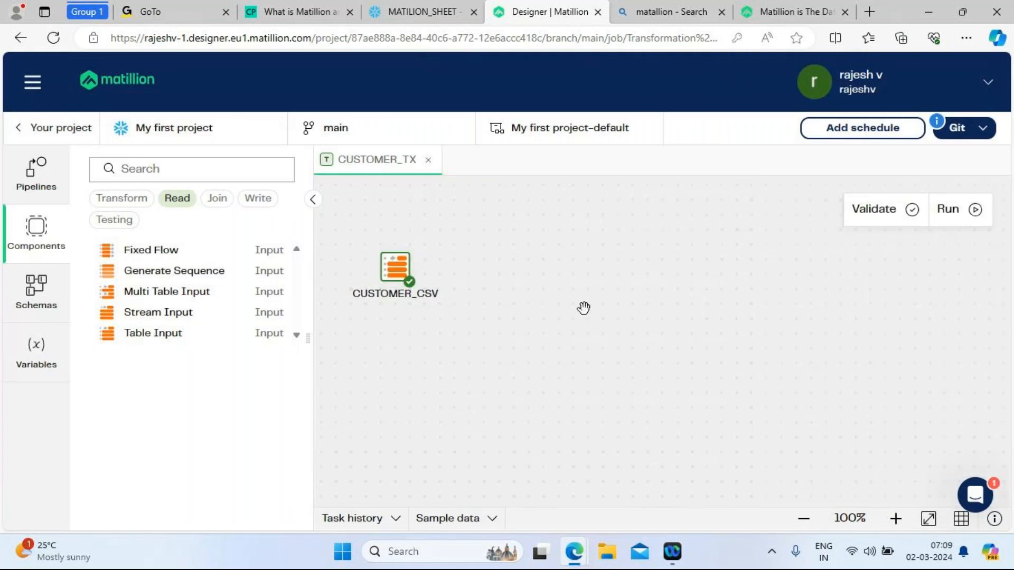
Validate the CUSTOMER_TX pipeline, show its task history, and validate the pipeline once more
{"action": "mouse_move", "coordinate": [396, 264]}
{"action": "left_click", "coordinate": [868, 217]}
{"action": "left_click", "coordinate": [351, 520]}
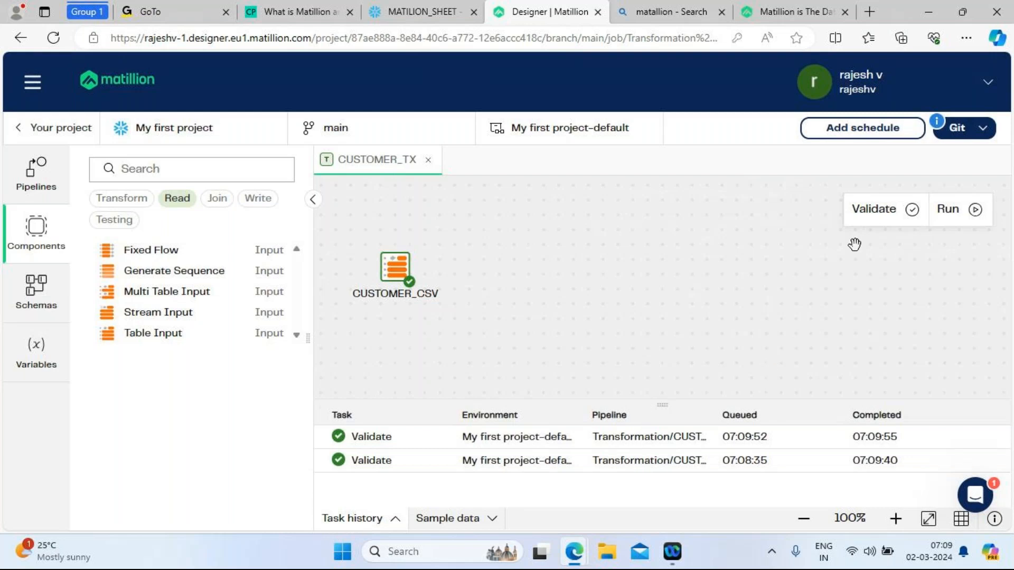
{"action": "left_click", "coordinate": [865, 216]}
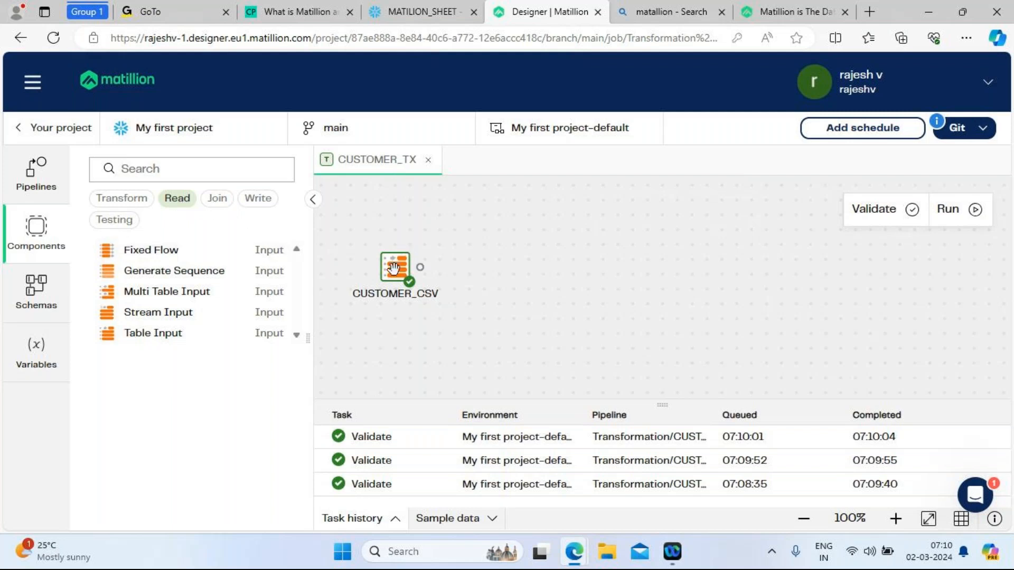
Move the CUSTOMER_CSV component higher on the canvas, and check the table list in Snowflake's MATILION_SHEET before returning to Matillion Designer
{"action": "left_click_drag", "start_coordinate": [393, 269], "coordinate": [394, 213]}
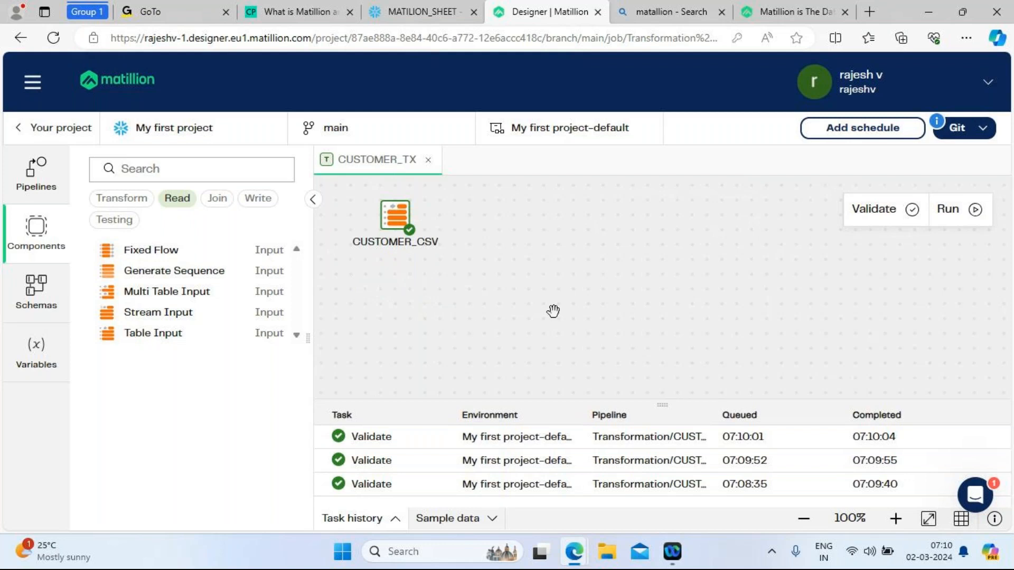
{"action": "left_click", "coordinate": [422, 11]}
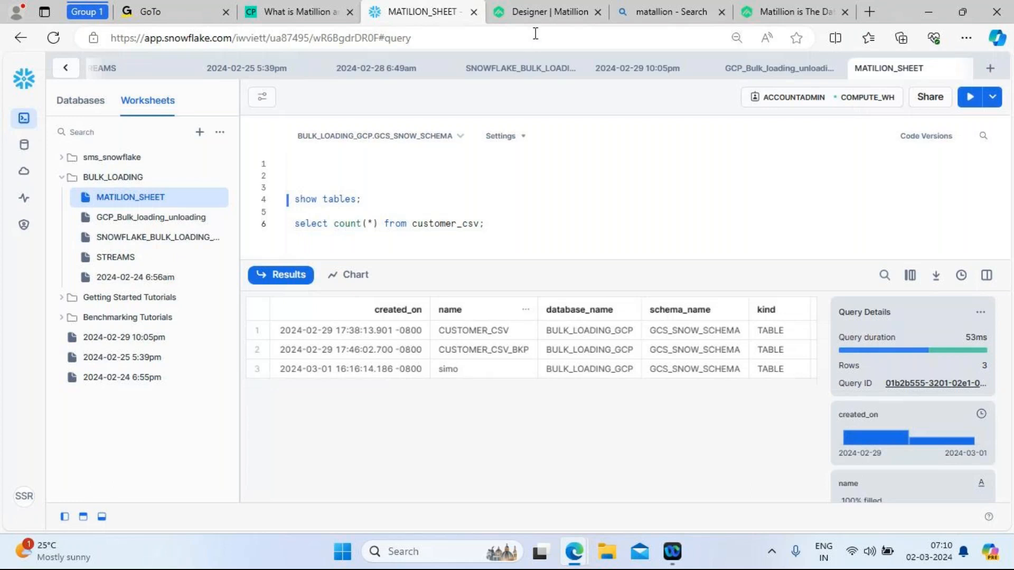
{"action": "left_click", "coordinate": [534, 14]}
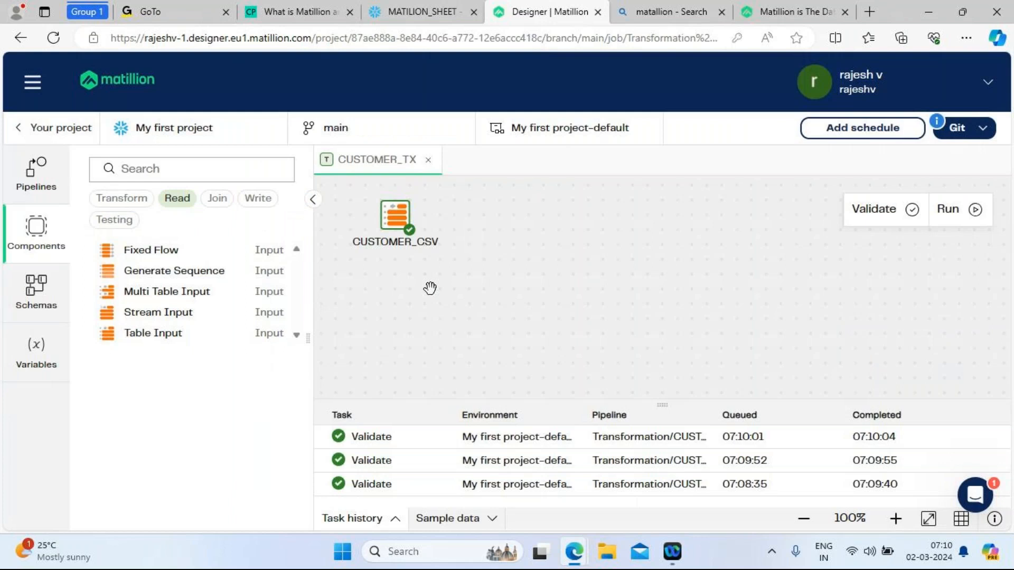
Add a second Table Input below CUSTOMER_CSV, using database BULK_LOADING_GCP, schema GCS_SNOW_SCHEMA and target table CUSTOMER_CSV_BKP
{"action": "left_click_drag", "start_coordinate": [153, 339], "coordinate": [378, 297]}
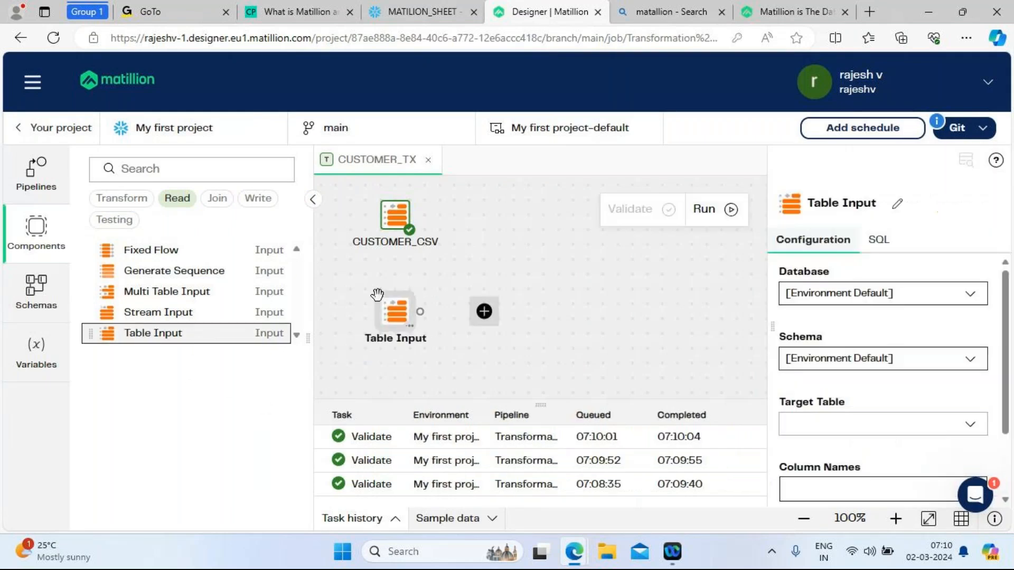
{"action": "left_click", "coordinate": [970, 299]}
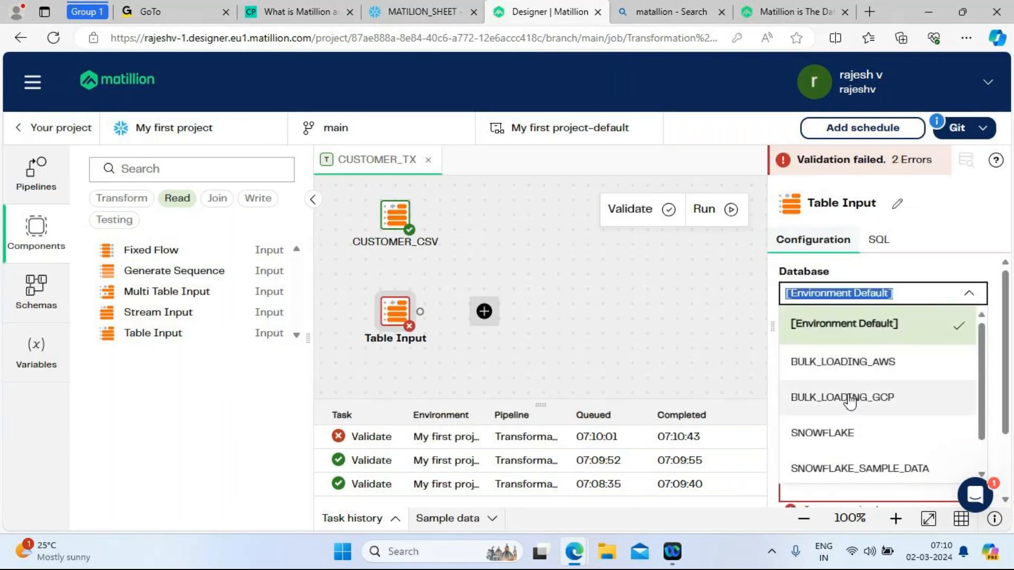
{"action": "left_click", "coordinate": [850, 400]}
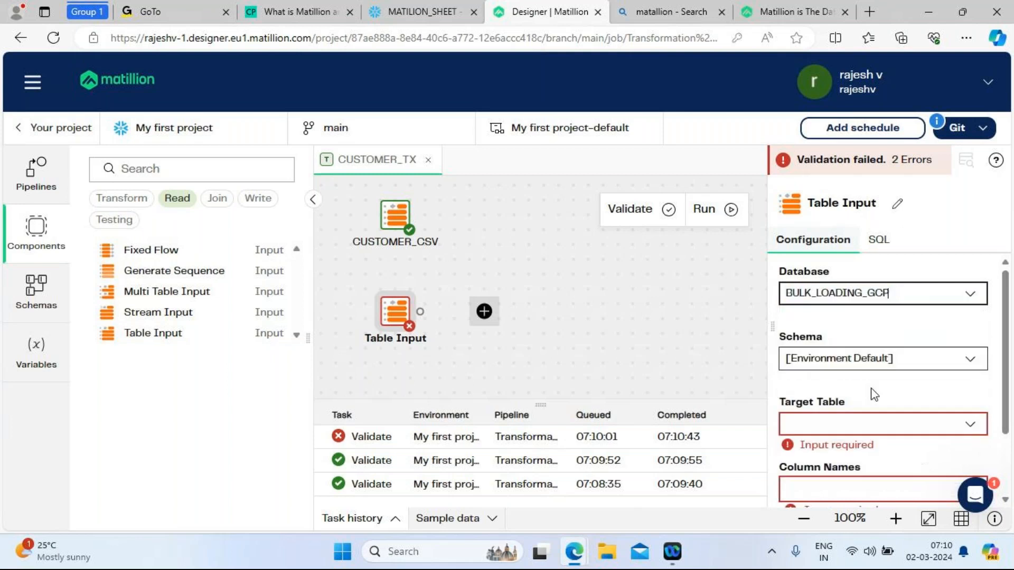
{"action": "left_click", "coordinate": [946, 358]}
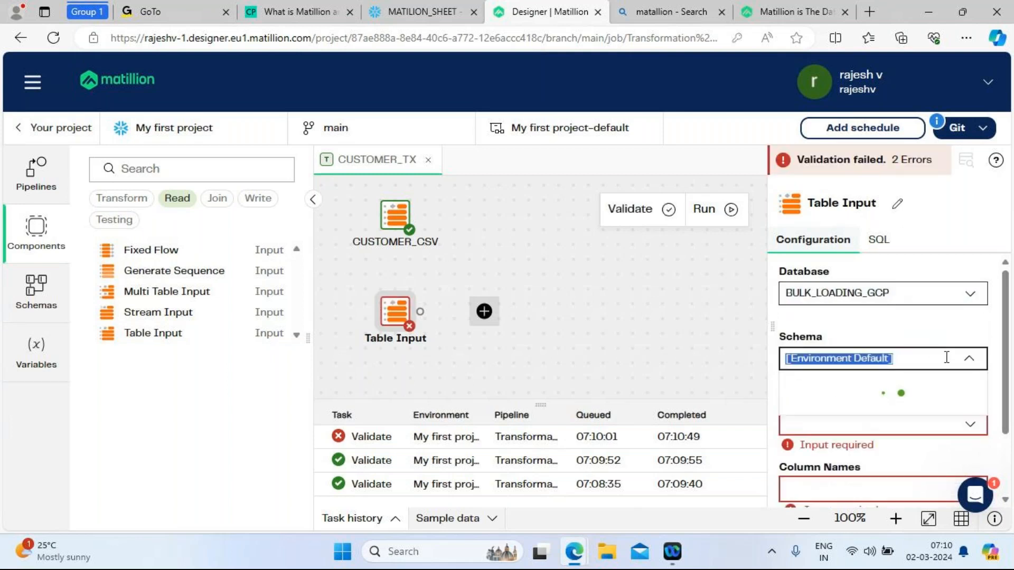
{"action": "left_click", "coordinate": [863, 427]}
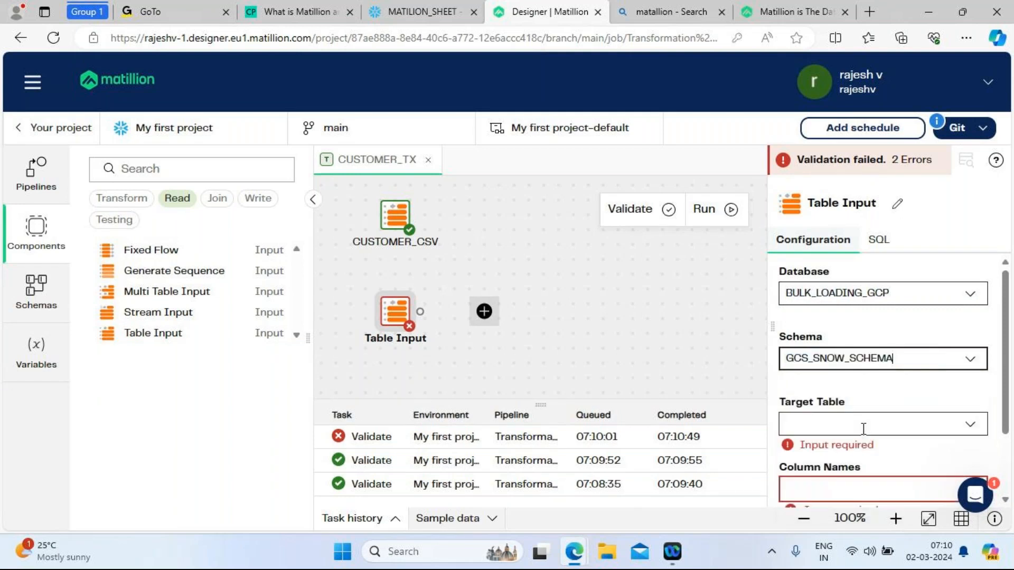
{"action": "left_click", "coordinate": [967, 428]}
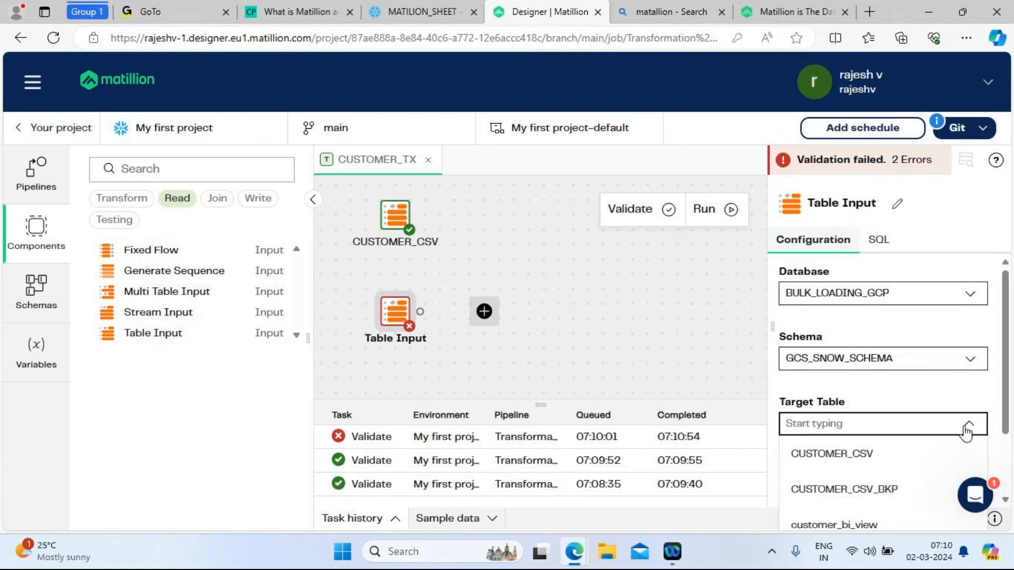
{"action": "left_click", "coordinate": [899, 490]}
Include all available columns of CUSTOMER_CSV_BKP in its input component, save the selection, and review the component's configuration
{"action": "left_click_drag", "start_coordinate": [1005, 399], "coordinate": [1005, 455]}
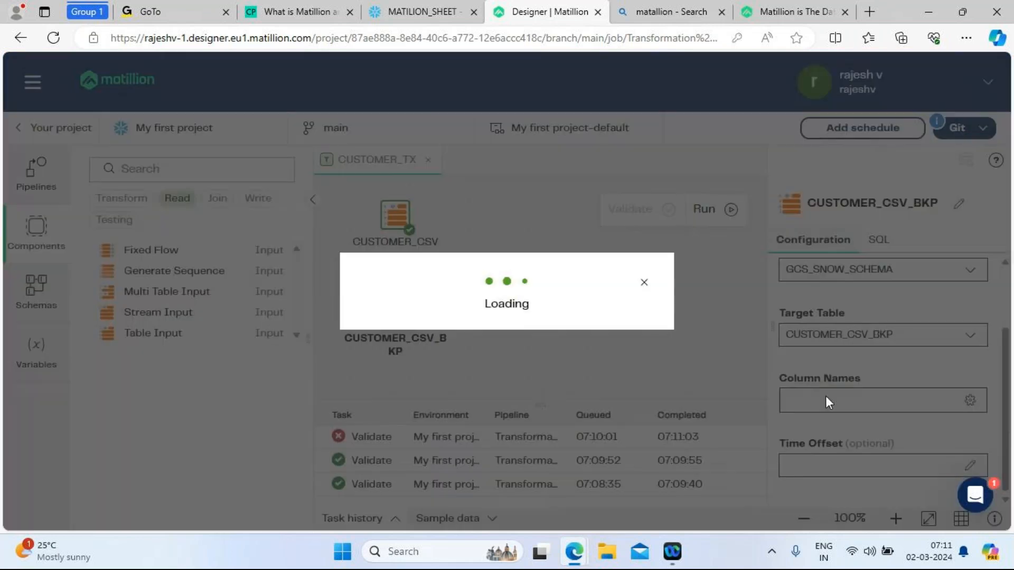
{"action": "left_click", "coordinate": [826, 399]}
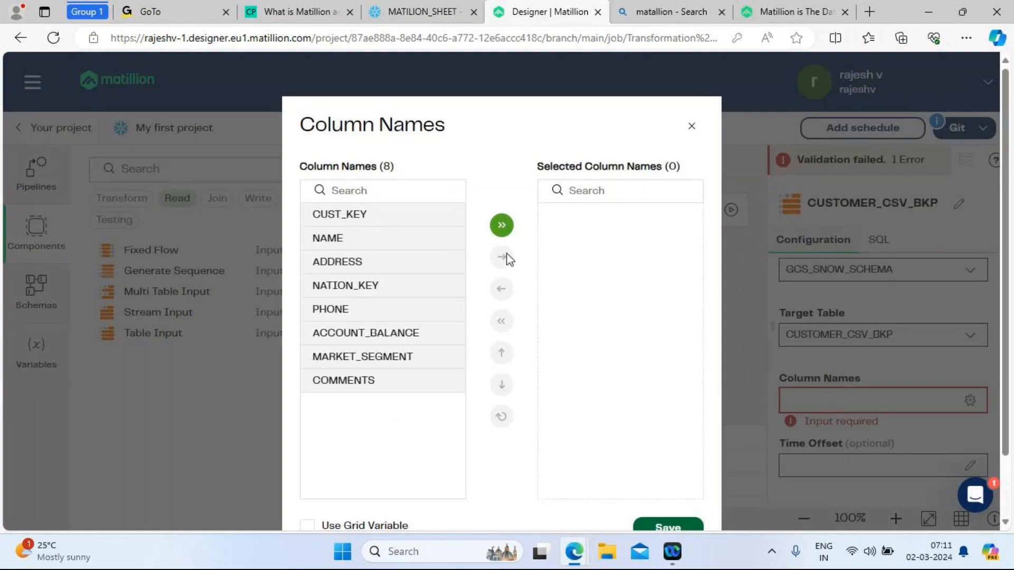
{"action": "left_click", "coordinate": [501, 227]}
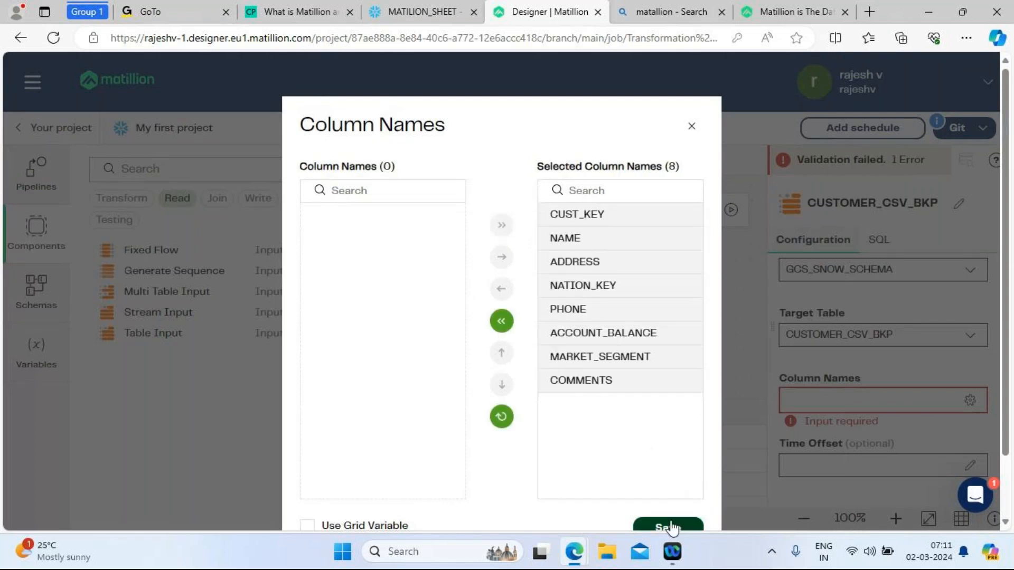
{"action": "left_click", "coordinate": [668, 528]}
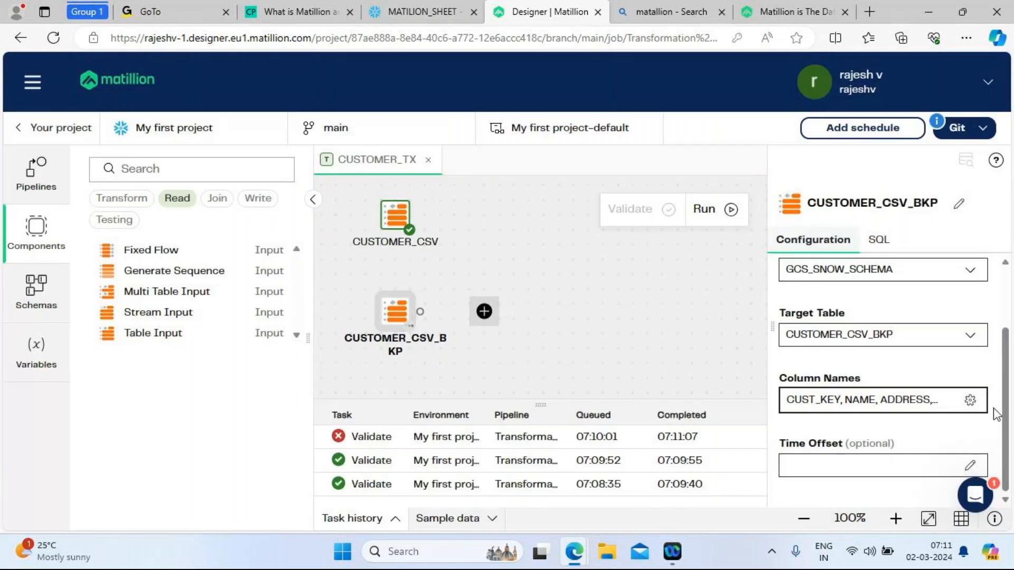
{"action": "left_click_drag", "start_coordinate": [1008, 374], "coordinate": [1006, 295]}
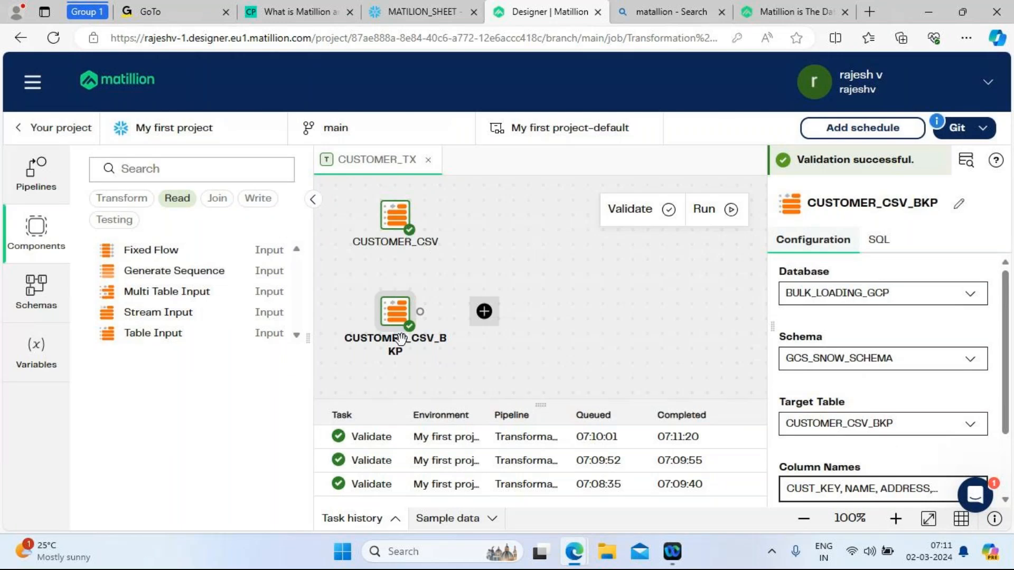
{"action": "left_click", "coordinate": [524, 256]}
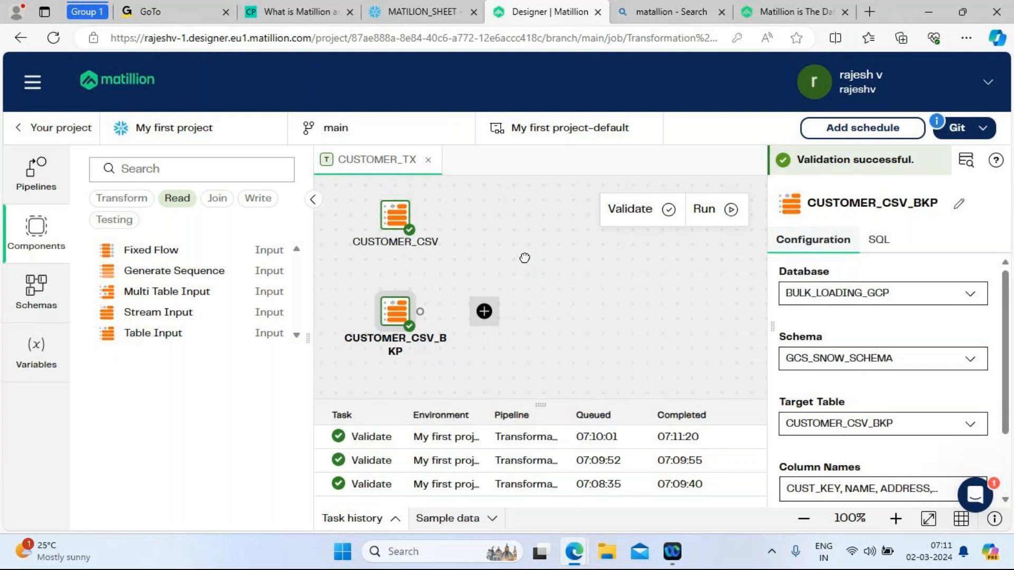
Filter the component list to Join components and place a Unite component beside the two table inputs
{"action": "left_click", "coordinate": [174, 204]}
{"action": "left_click", "coordinate": [217, 203]}
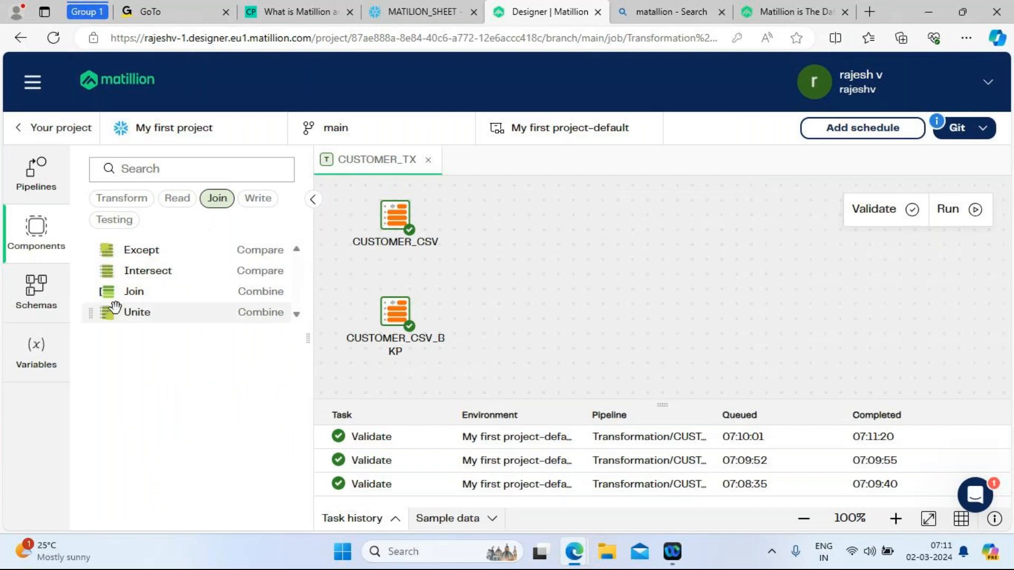
{"action": "left_click_drag", "start_coordinate": [134, 315], "coordinate": [514, 246]}
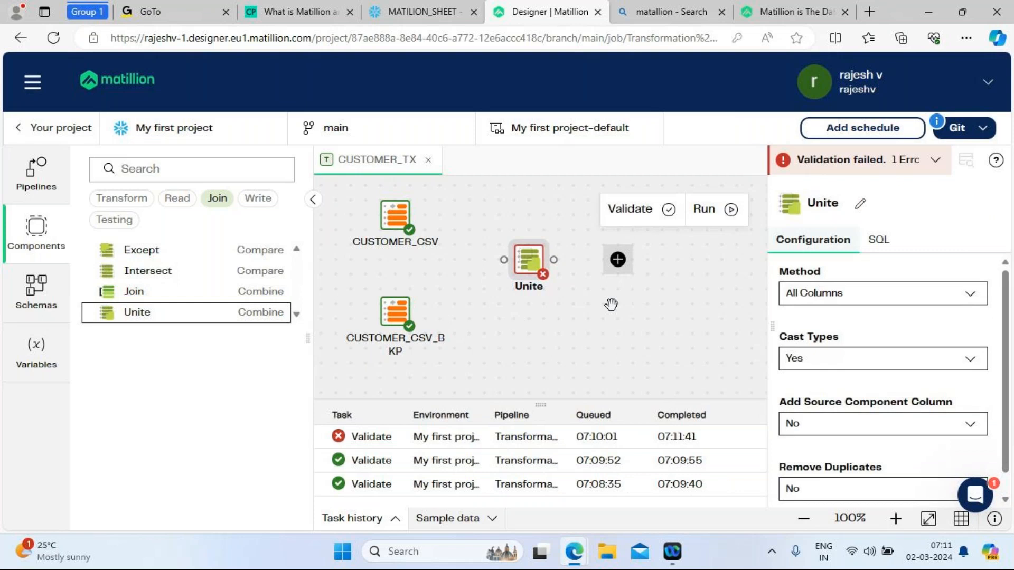
Connect the outputs of CUSTOMER_CSV and CUSTOMER_CSV_BKP to the Unite component's input
{"action": "left_click", "coordinate": [400, 217]}
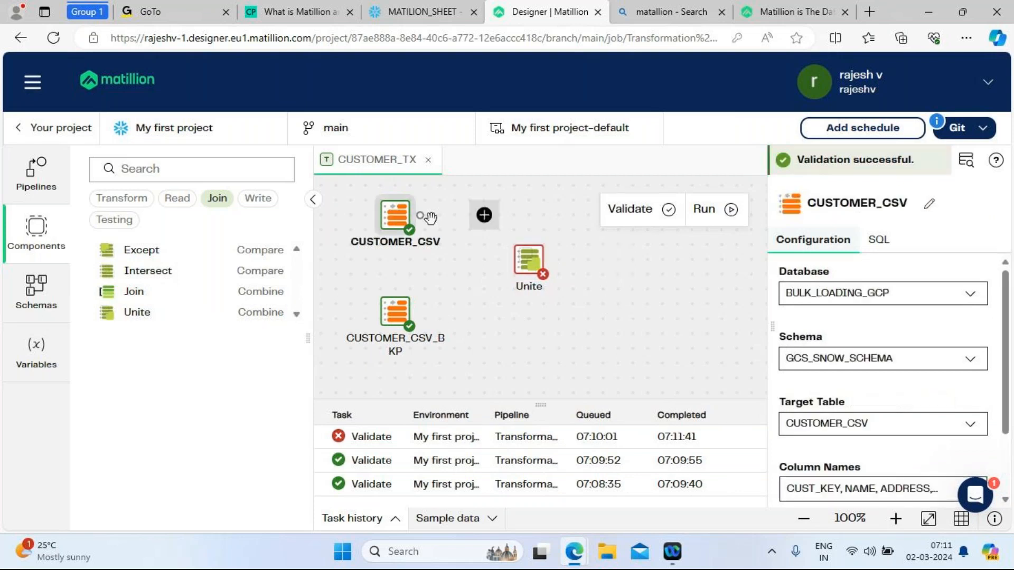
{"action": "left_click_drag", "start_coordinate": [421, 217], "coordinate": [504, 262]}
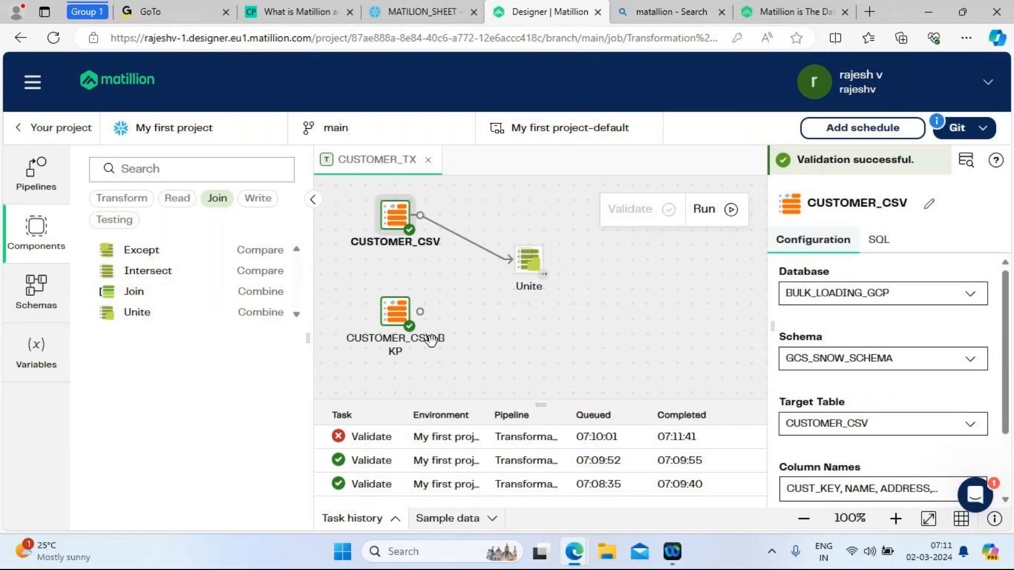
{"action": "left_click_drag", "start_coordinate": [421, 313], "coordinate": [505, 263]}
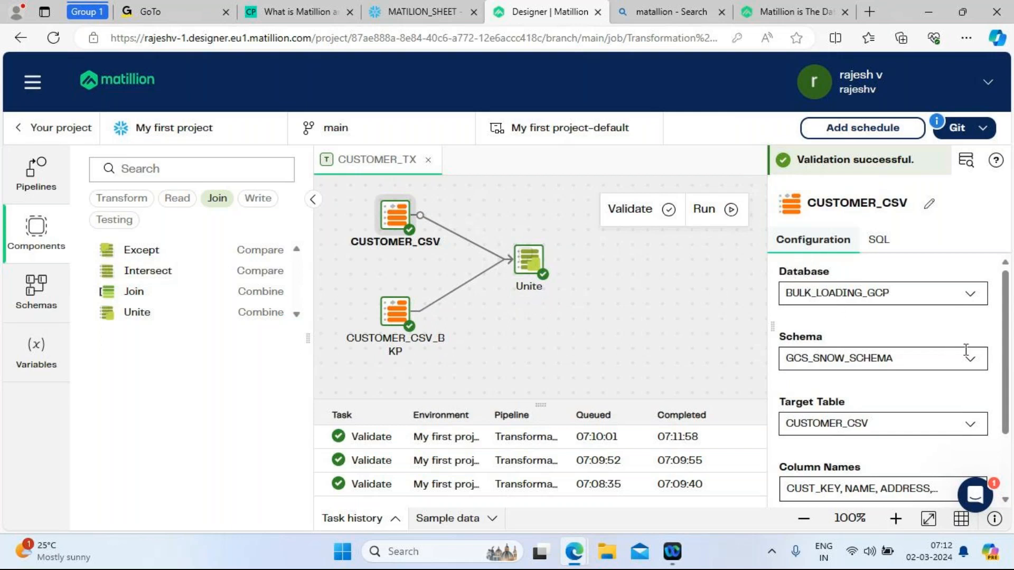
Configure the Unite component with method All Columns, Add Source Component Column set to No and Remove Duplicates set to No
{"action": "left_click", "coordinate": [532, 261]}
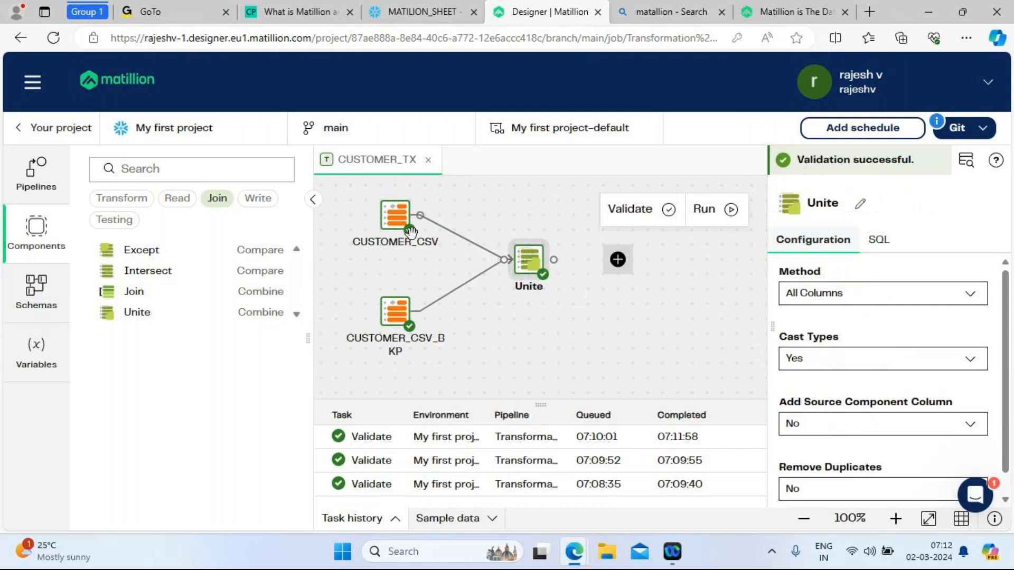
{"action": "left_click", "coordinate": [970, 299]}
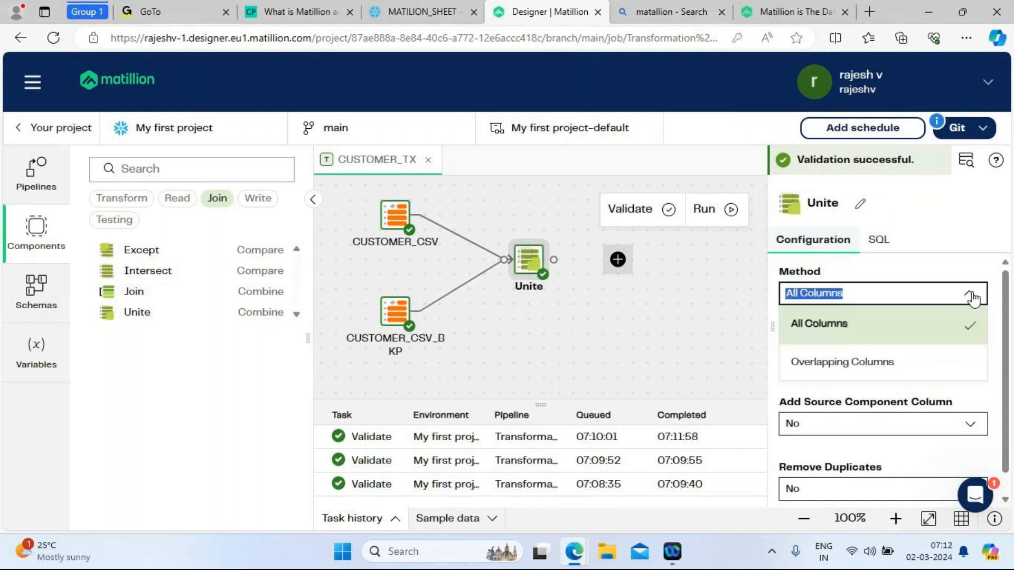
{"action": "left_click", "coordinate": [847, 328]}
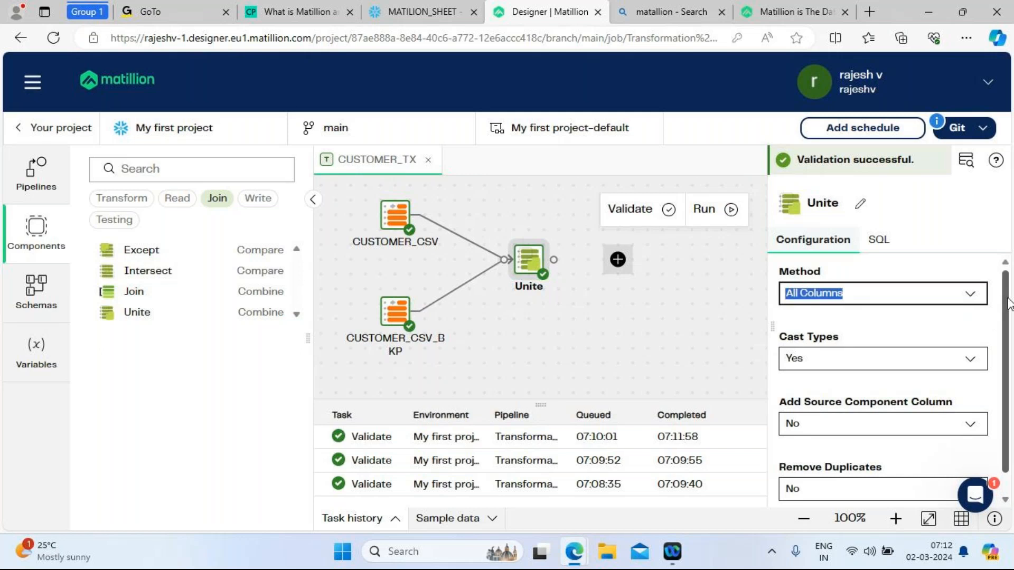
{"action": "scroll", "coordinate": [1008, 324], "scroll_direction": "down", "scroll_amount": 1}
{"action": "scroll", "coordinate": [1008, 325], "scroll_direction": "down", "scroll_amount": 1}
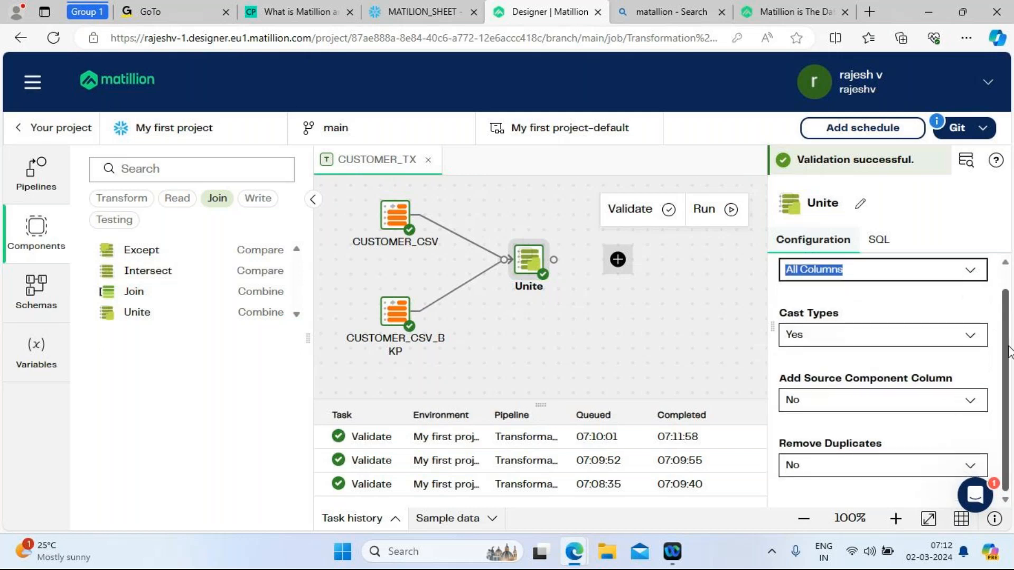
{"action": "left_click", "coordinate": [854, 394]}
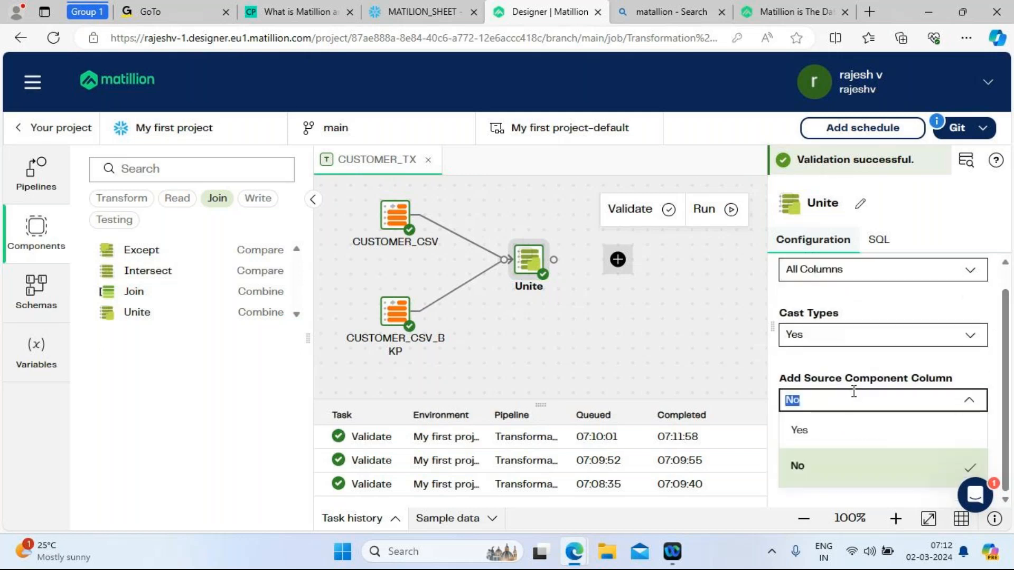
{"action": "left_click", "coordinate": [844, 470]}
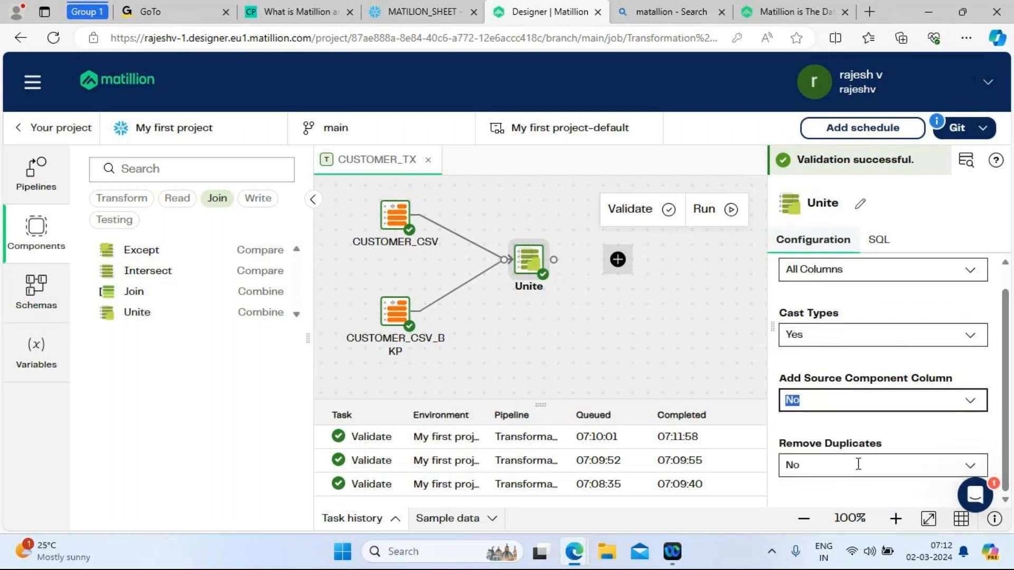
{"action": "left_click", "coordinate": [858, 464]}
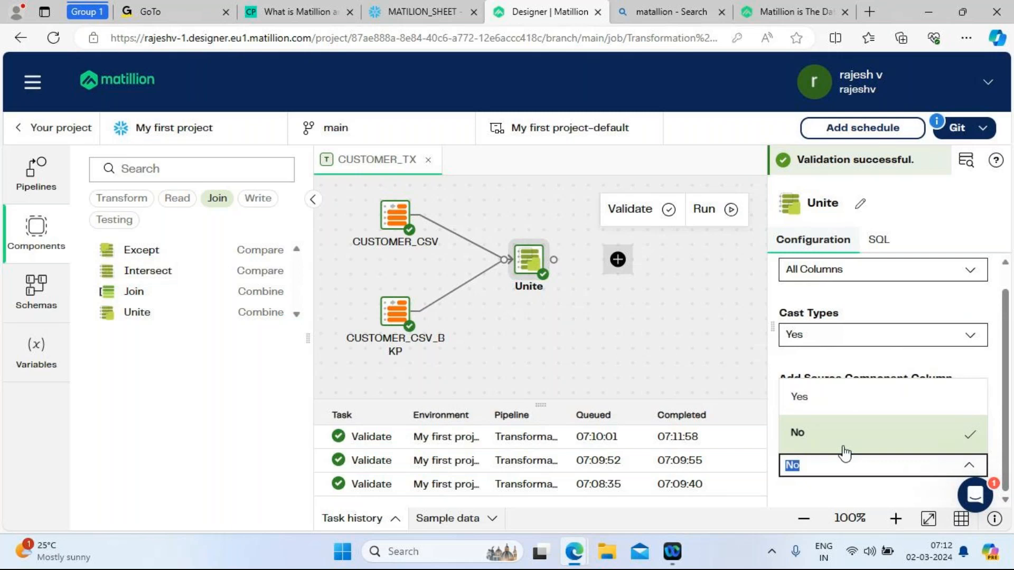
{"action": "left_click", "coordinate": [832, 431]}
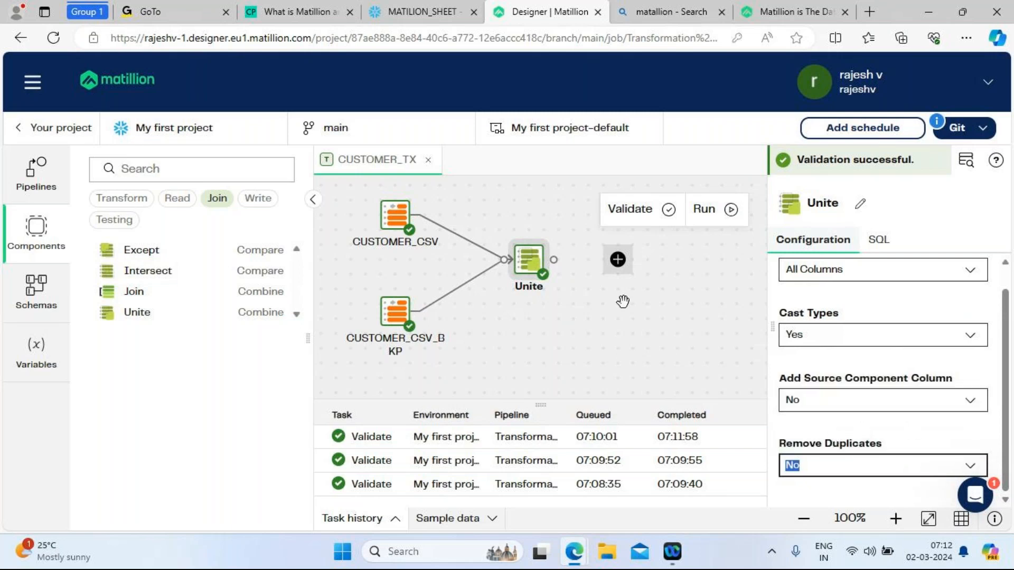
{"action": "left_click", "coordinate": [629, 318]}
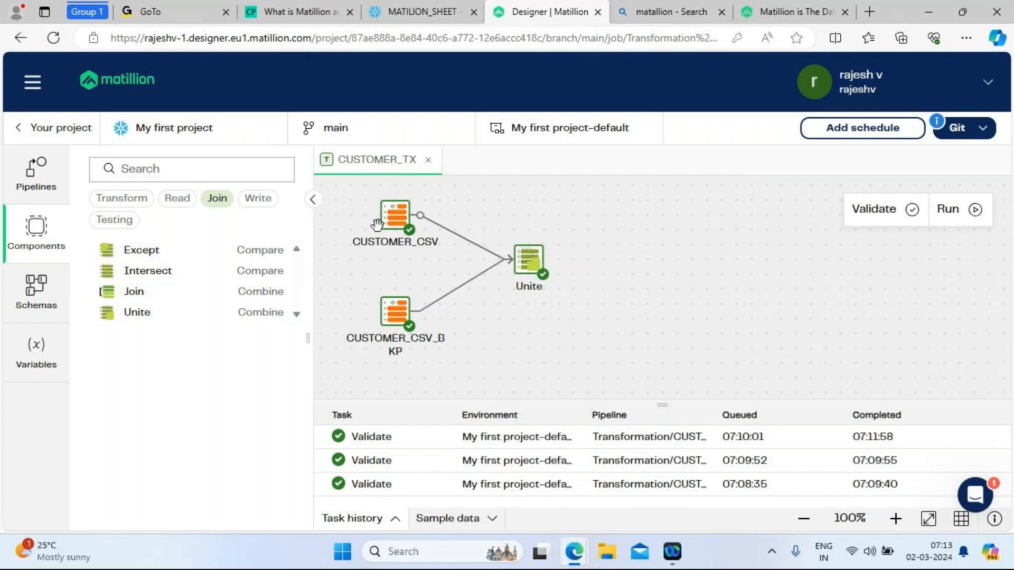
Add a Filter component from the Transform components beside Unite, and connect Unite's output to it
{"action": "left_click", "coordinate": [131, 200]}
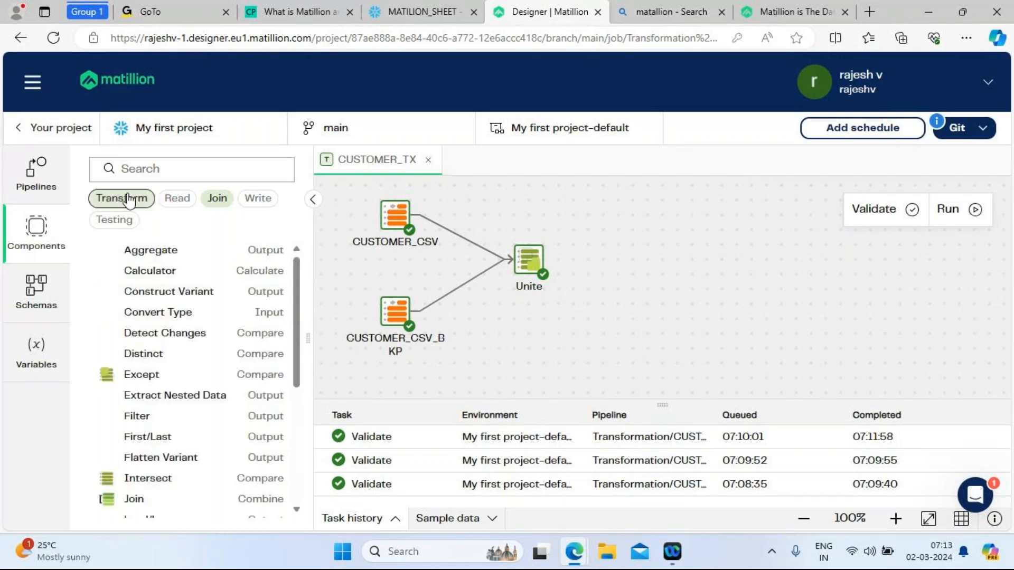
{"action": "left_click_drag", "start_coordinate": [137, 417], "coordinate": [635, 246]}
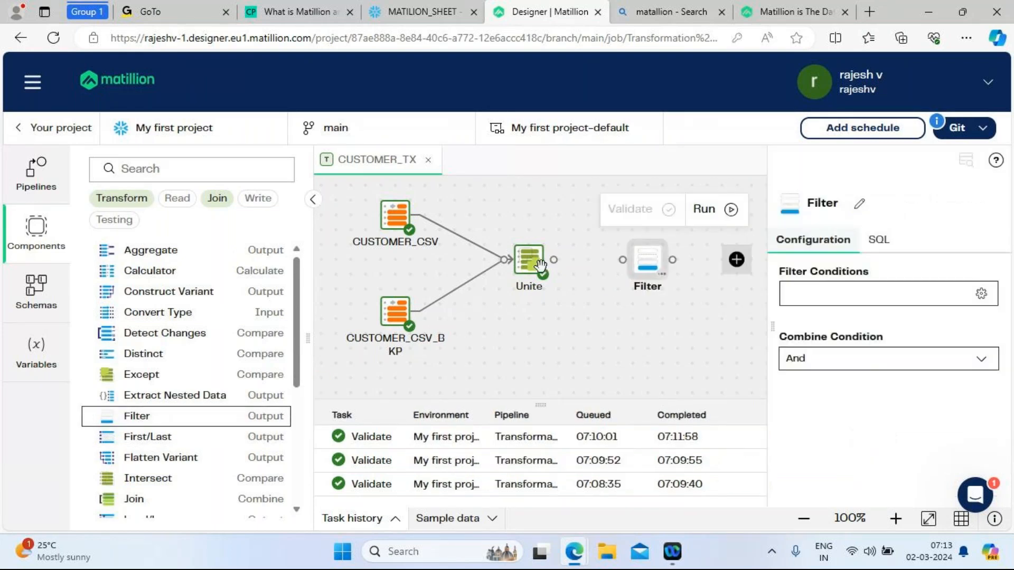
{"action": "left_click_drag", "start_coordinate": [554, 259], "coordinate": [623, 259]}
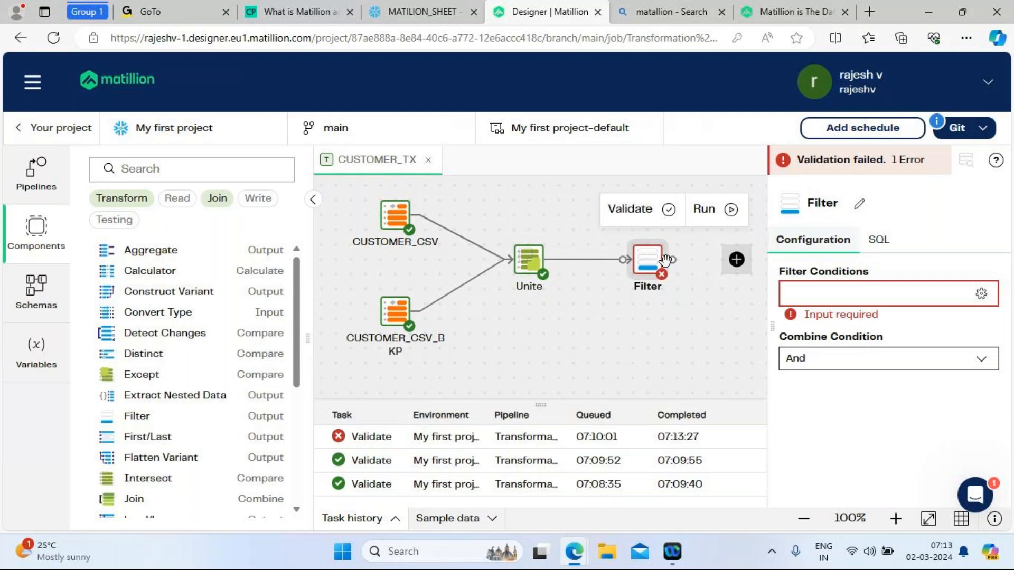
Start a filter condition for the Filter component on input column CUST_KEY with the qualifier Is
{"action": "left_click", "coordinate": [926, 298]}
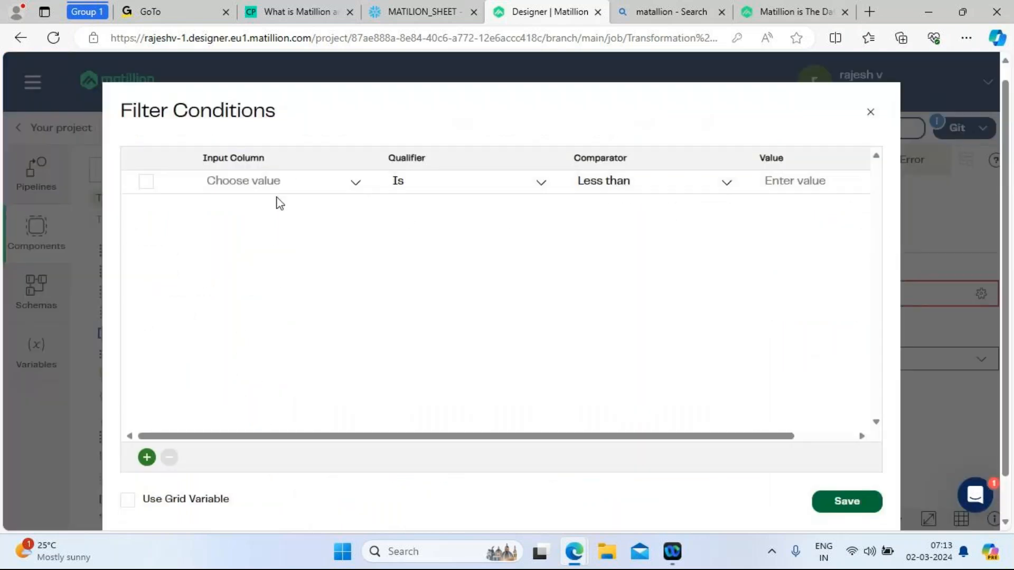
{"action": "left_click", "coordinate": [355, 185]}
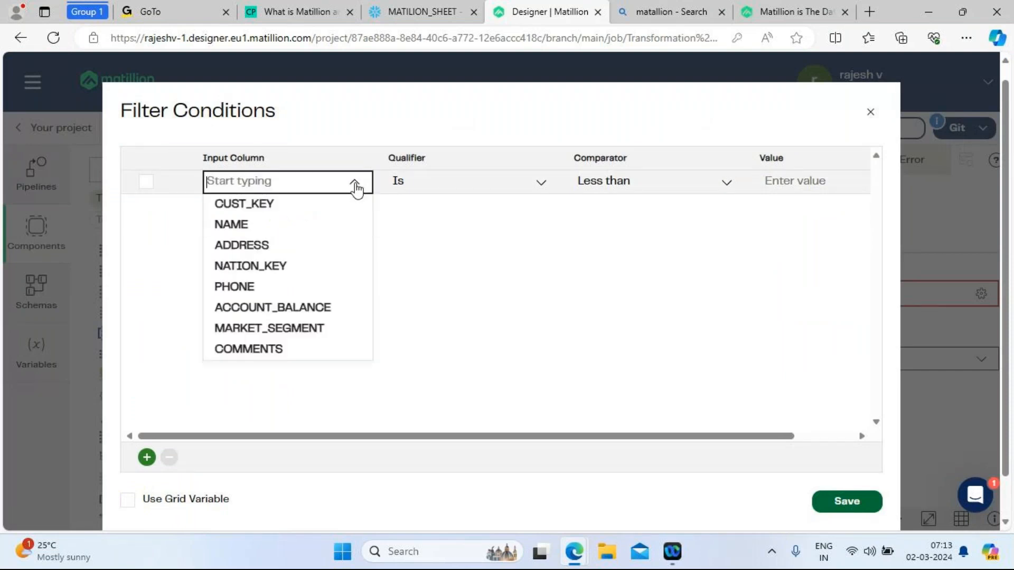
{"action": "left_click", "coordinate": [275, 210]}
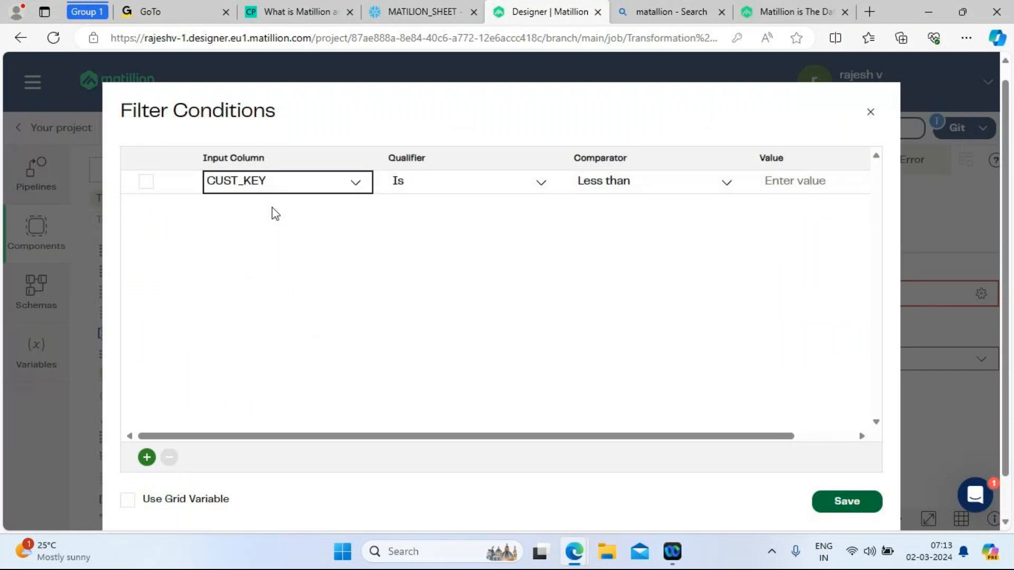
{"action": "left_click", "coordinate": [539, 185]}
{"action": "left_click", "coordinate": [541, 185]}
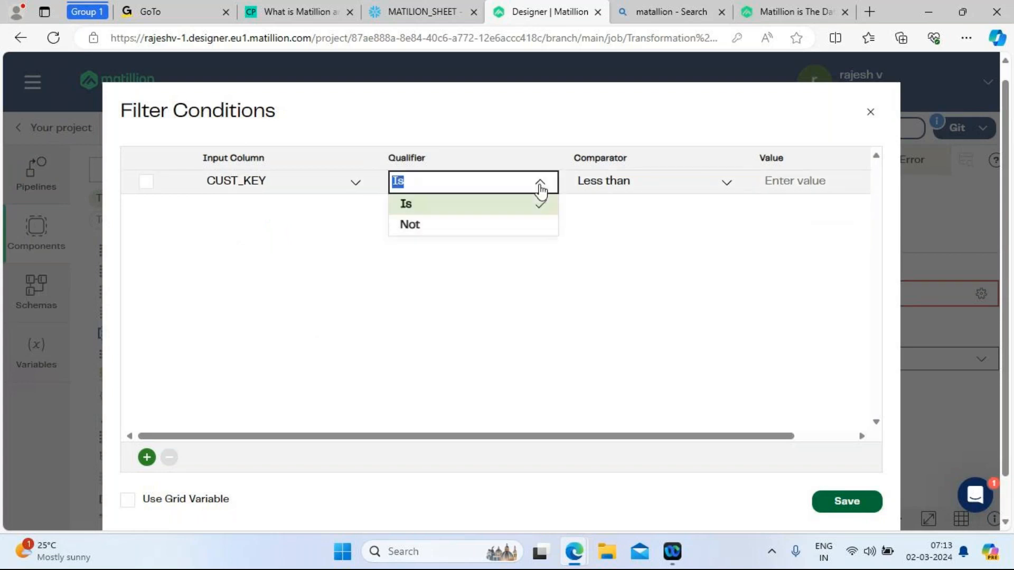
{"action": "left_click", "coordinate": [455, 210]}
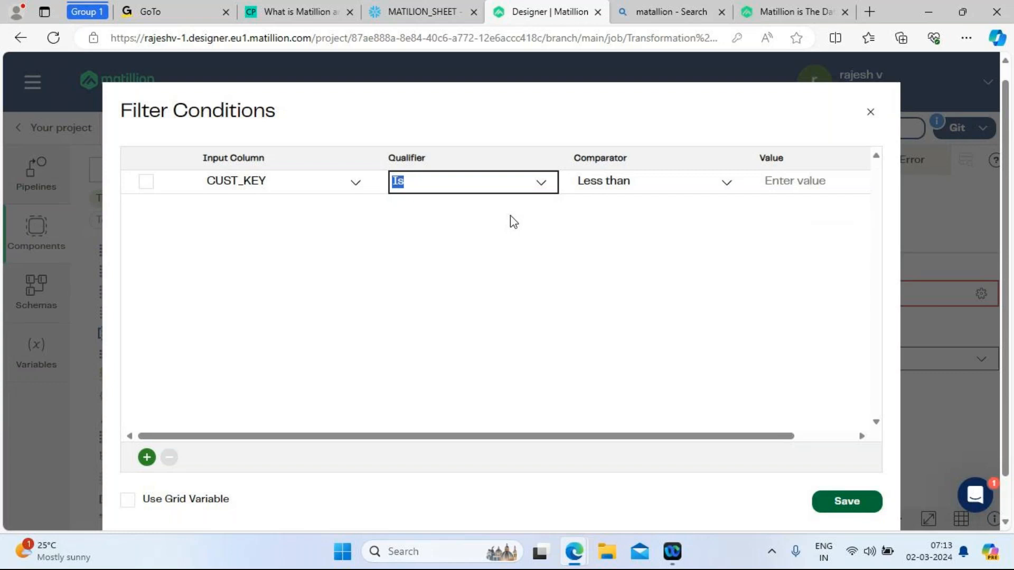
{"action": "left_click", "coordinate": [547, 192]}
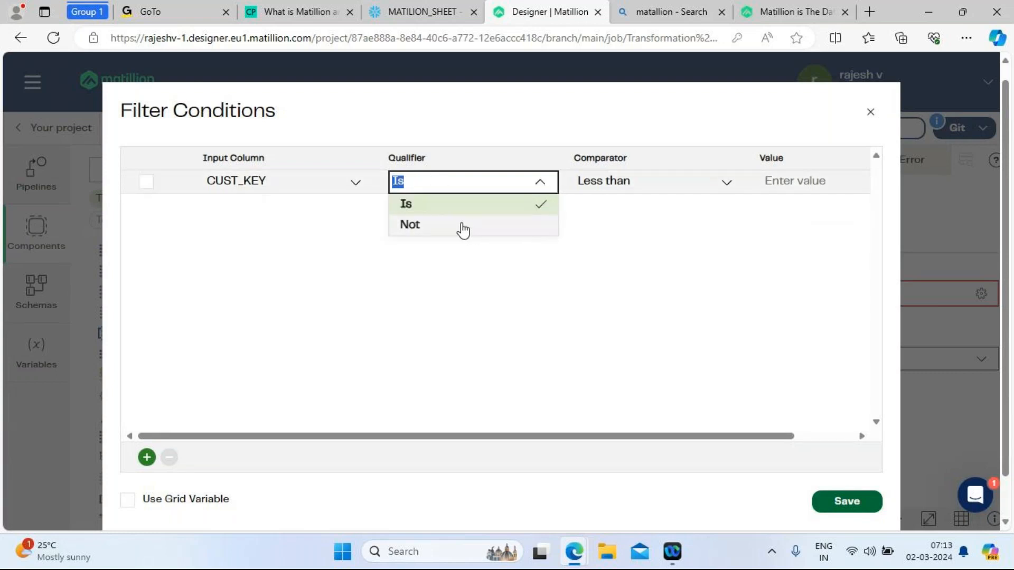
{"action": "left_click", "coordinate": [469, 209]}
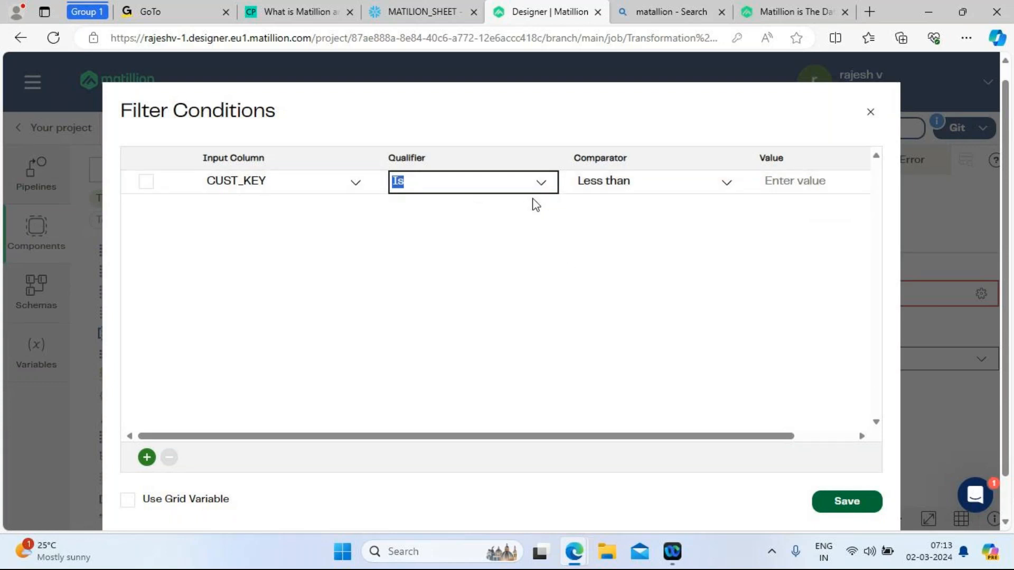
Choose Less than as the comparator of the CUST_KEY condition and open its comparison value for entry
{"action": "left_click", "coordinate": [727, 185]}
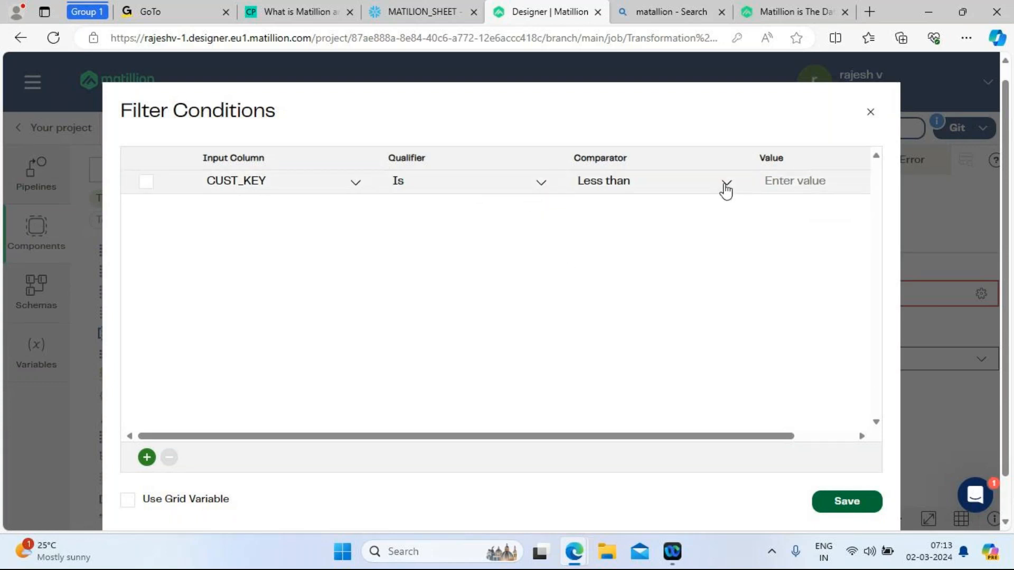
{"action": "left_click", "coordinate": [726, 185]}
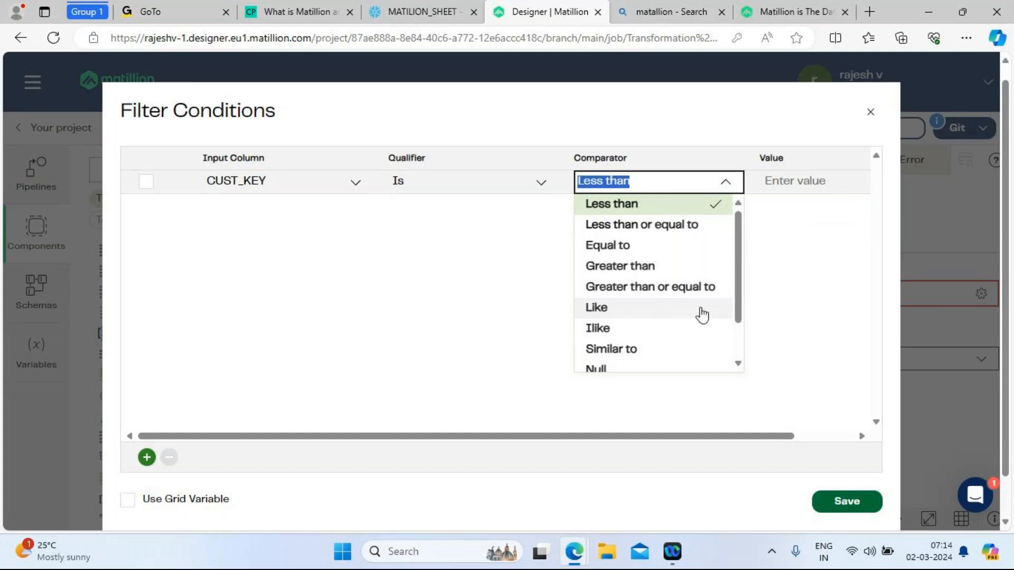
{"action": "left_click", "coordinate": [739, 304]}
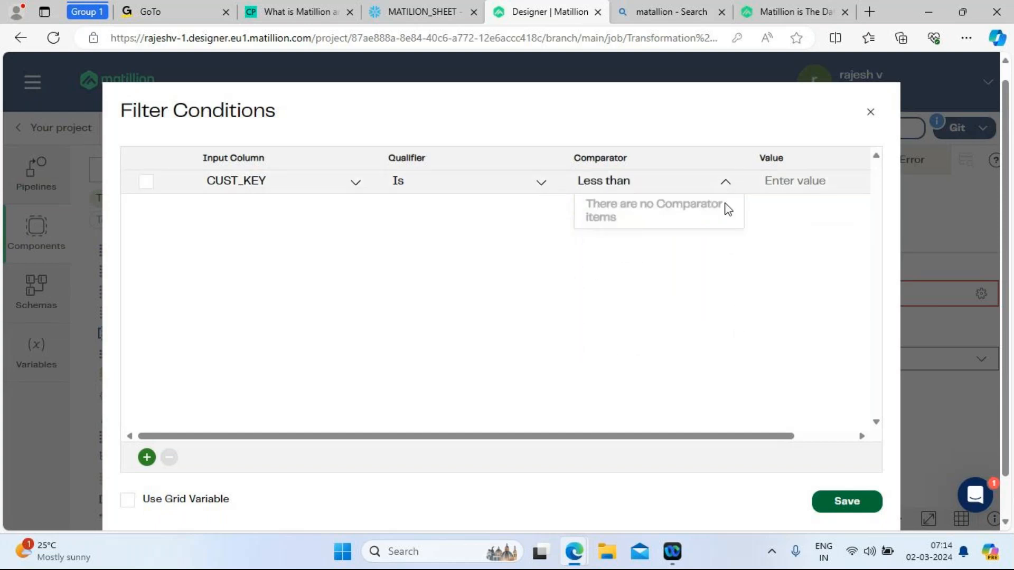
{"action": "left_click", "coordinate": [725, 182]}
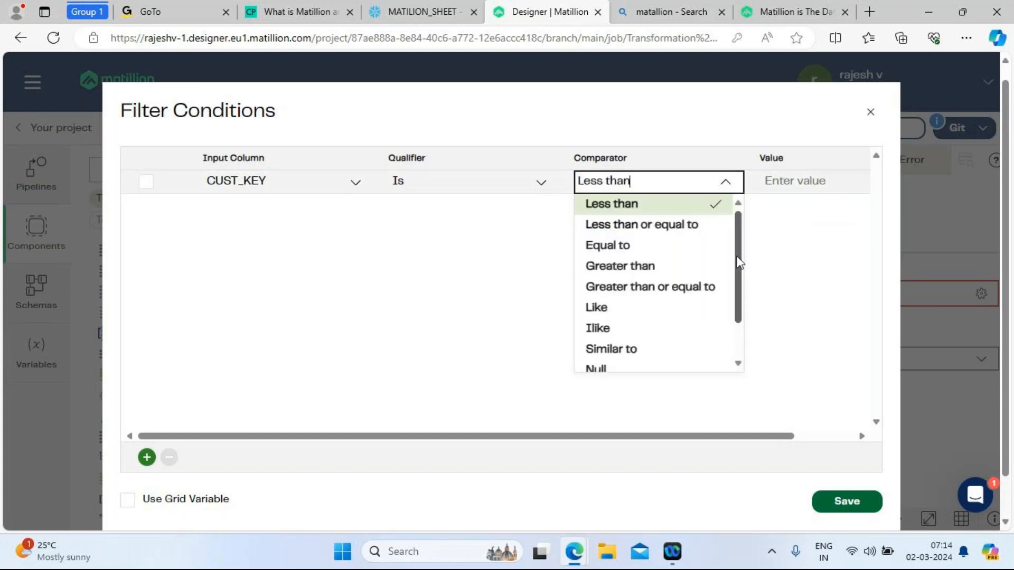
{"action": "left_click", "coordinate": [737, 262]}
{"action": "left_click", "coordinate": [711, 183]}
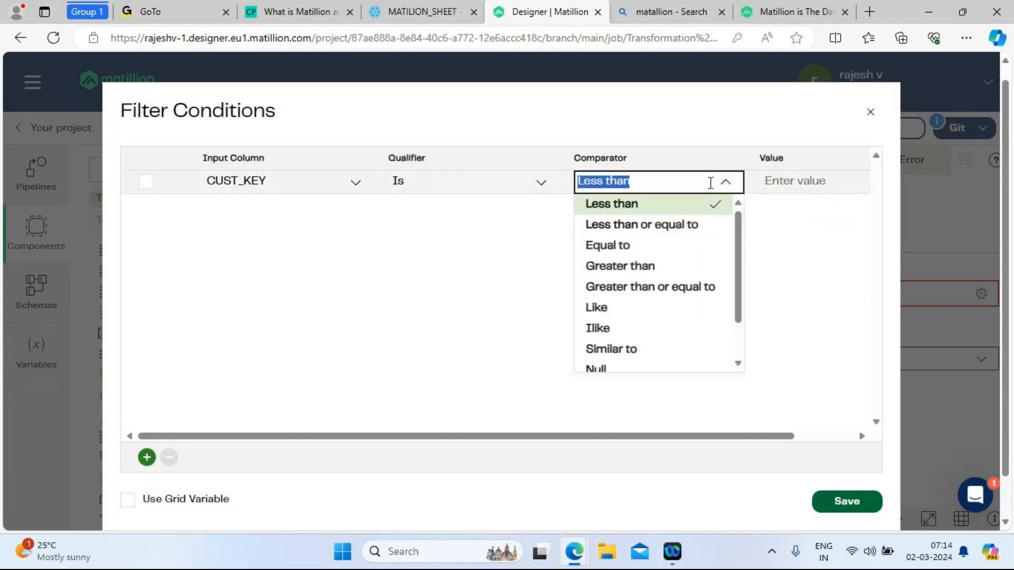
{"action": "left_click", "coordinate": [629, 208]}
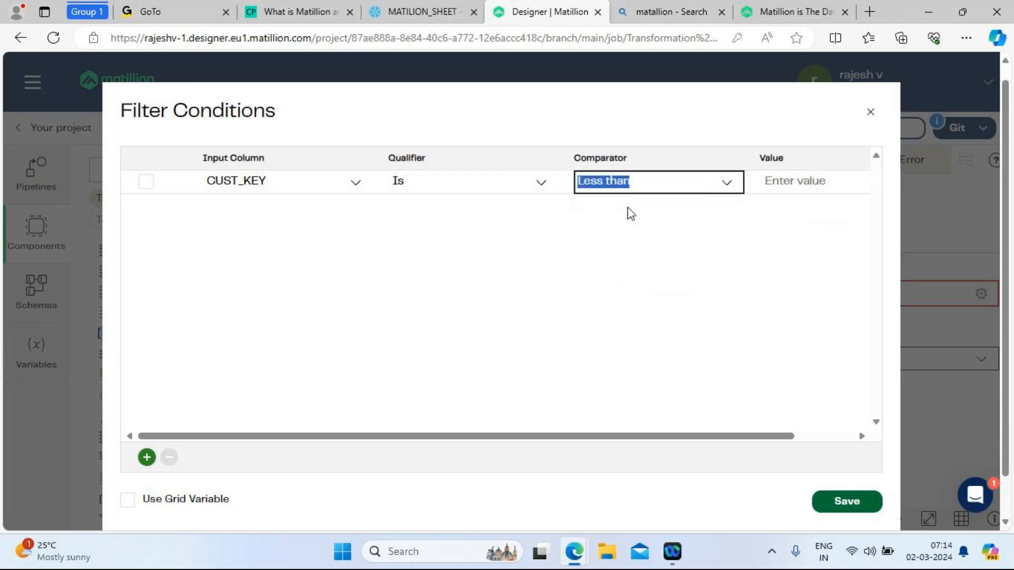
{"action": "left_click", "coordinate": [787, 183]}
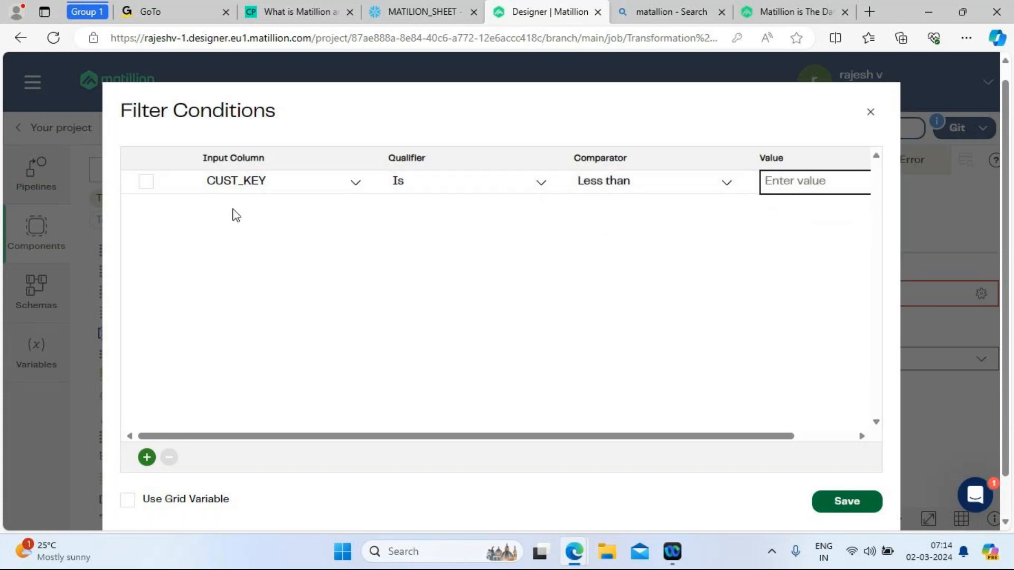
In Snowflake's MATILION_SHEET, run select * from customer_csv to examine the CUST_KEY values, and return to Matillion Designer
{"action": "left_click", "coordinate": [404, 7]}
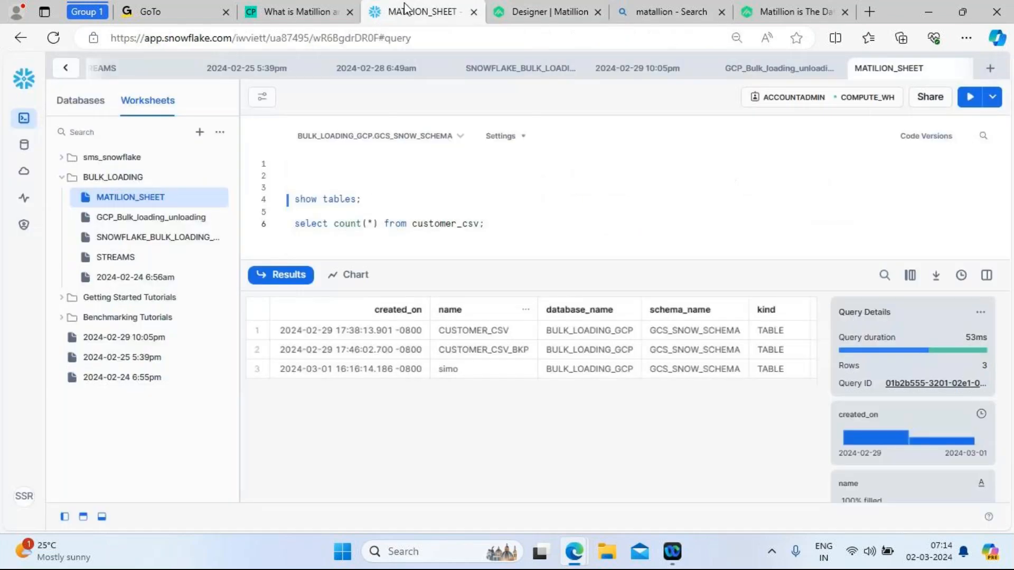
{"action": "left_click_drag", "start_coordinate": [379, 224], "coordinate": [333, 225]}
{"action": "type", "text": "*"}
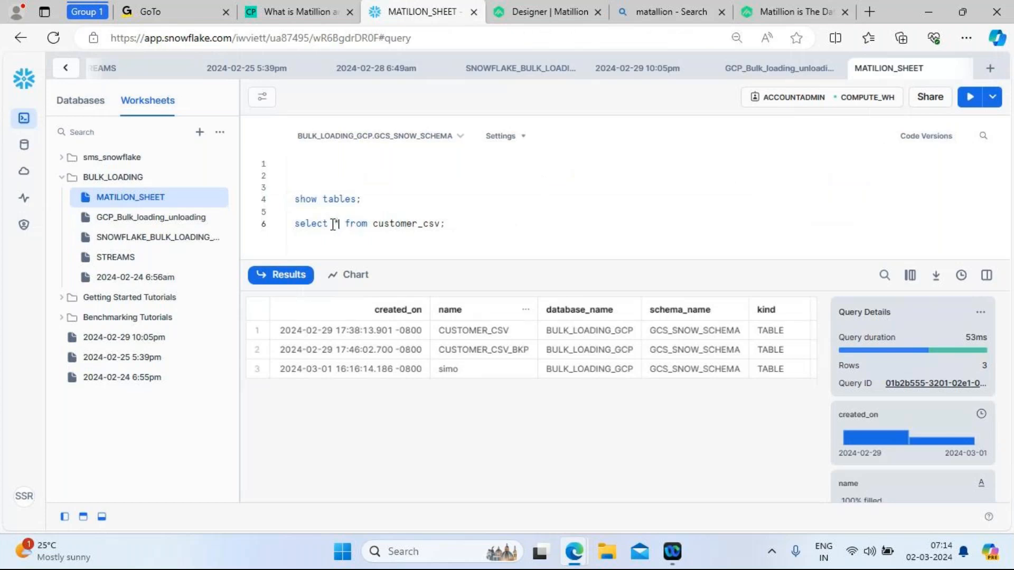
{"action": "left_click_drag", "start_coordinate": [463, 225], "coordinate": [283, 232]}
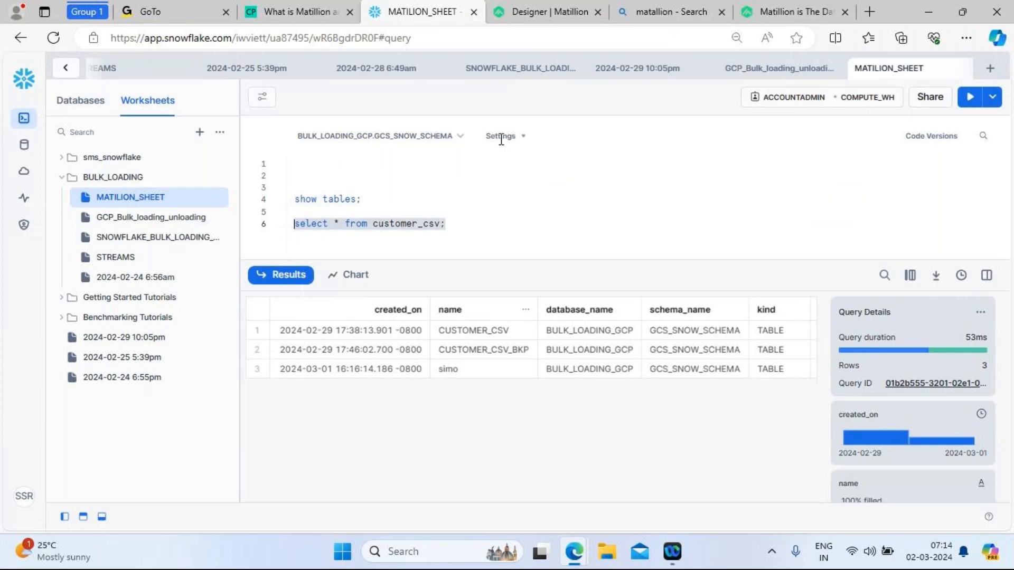
{"action": "left_click", "coordinate": [970, 99]}
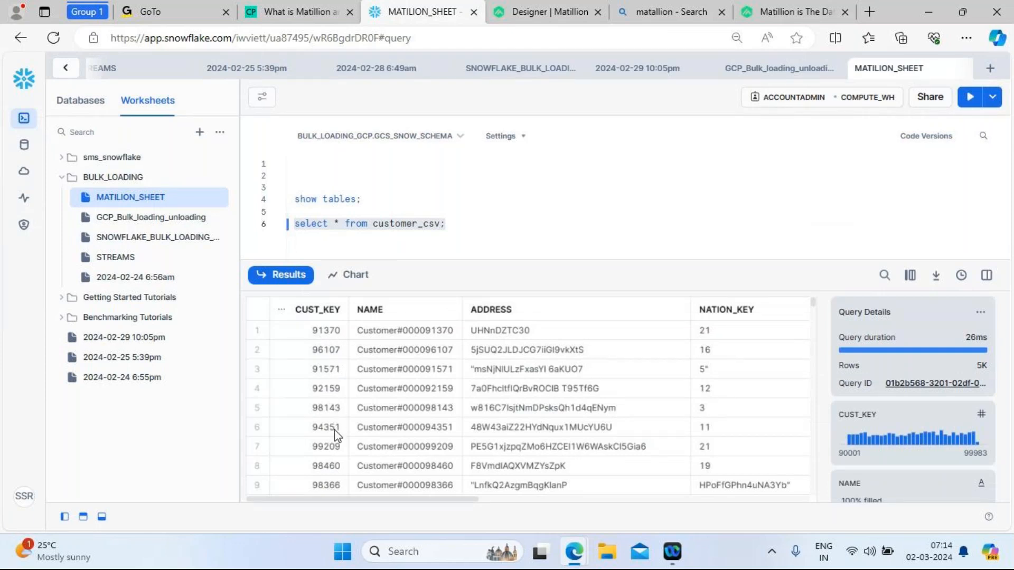
{"action": "left_click", "coordinate": [319, 375]}
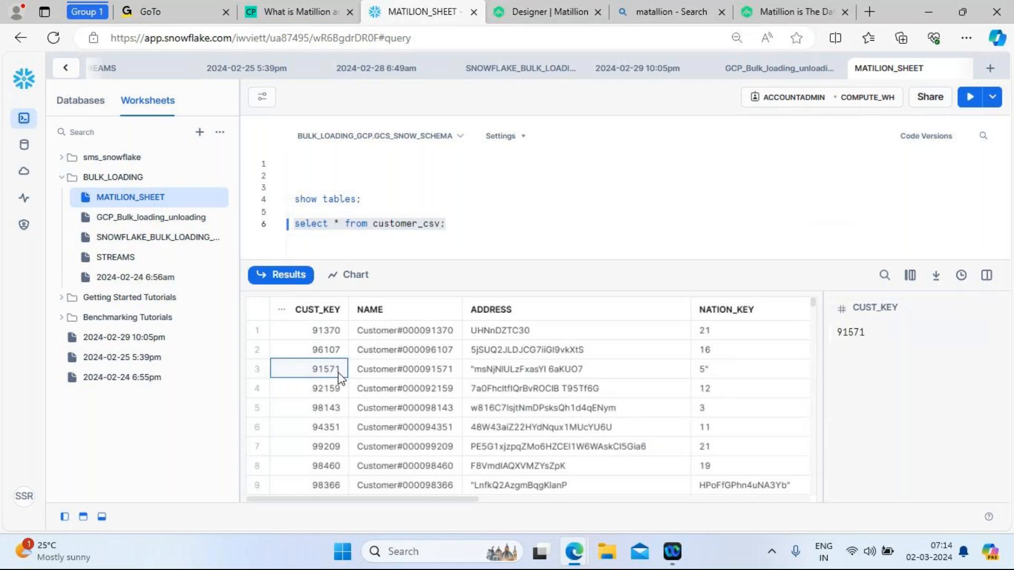
{"action": "left_click", "coordinate": [529, 20]}
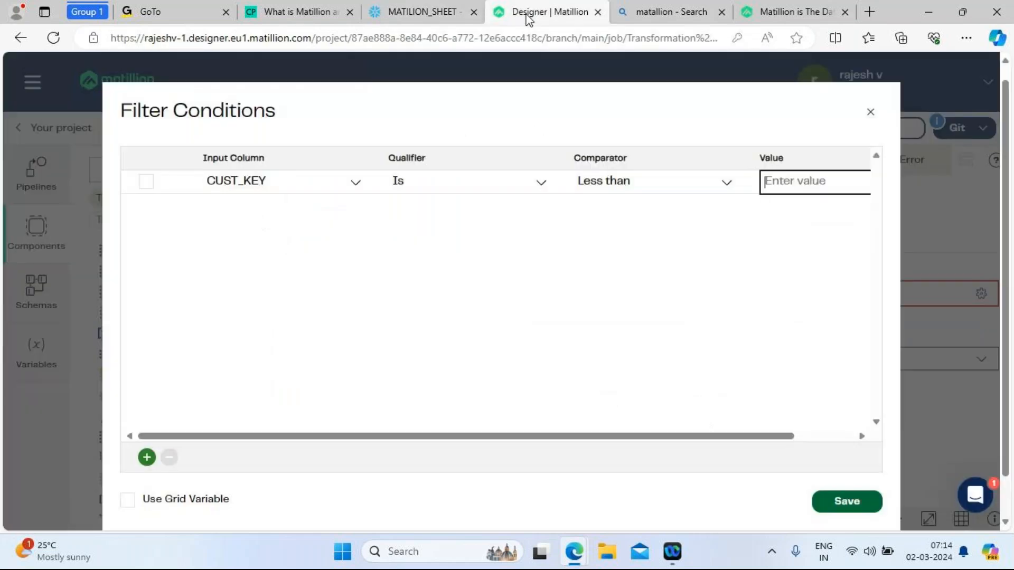
Set the comparison value of the CUST_KEY Less than condition to 91571
{"action": "left_click", "coordinate": [782, 180]}
{"action": "type", "text": "91571"}
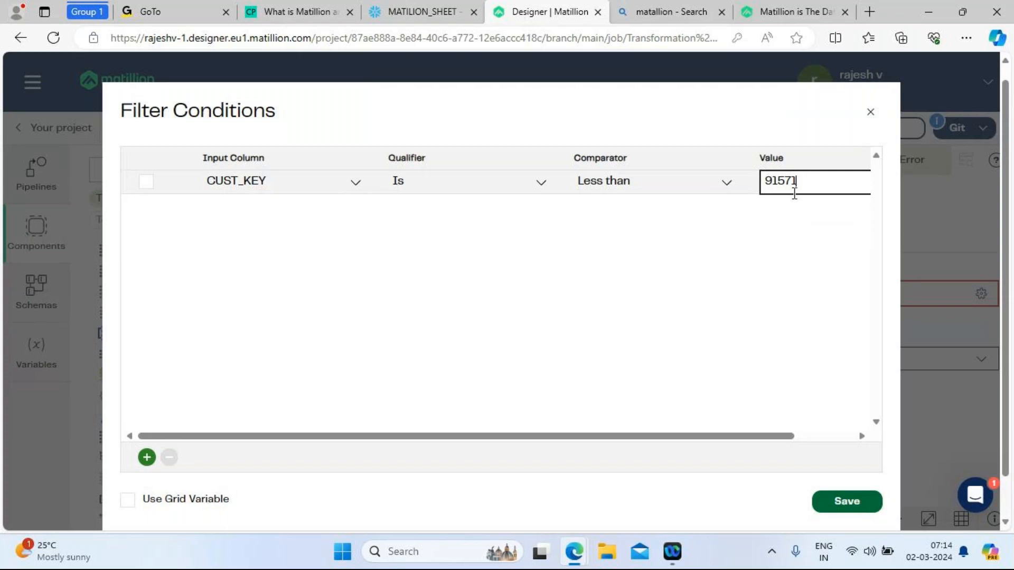
{"action": "left_click", "coordinate": [147, 458]}
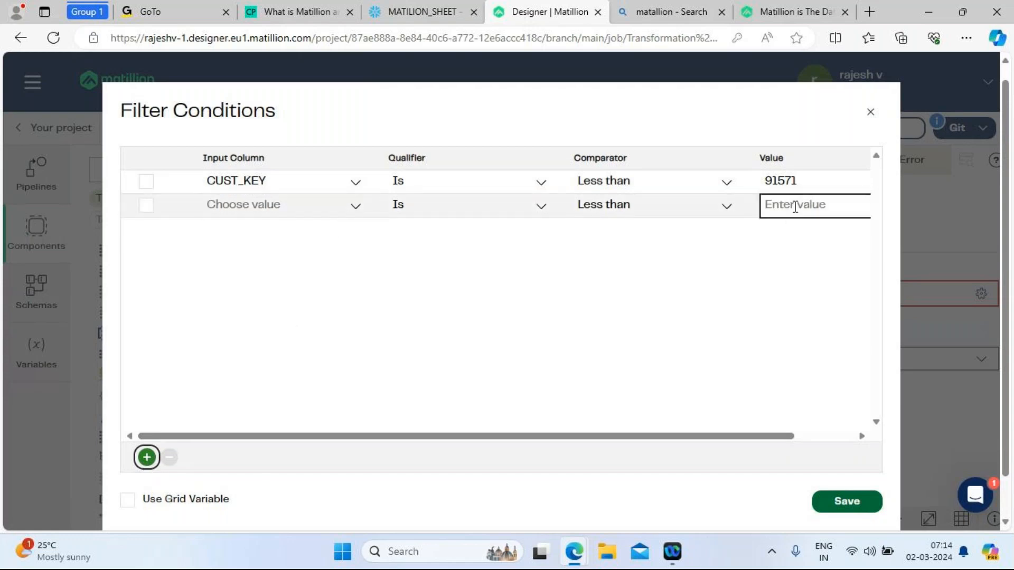
{"action": "left_click", "coordinate": [147, 206]}
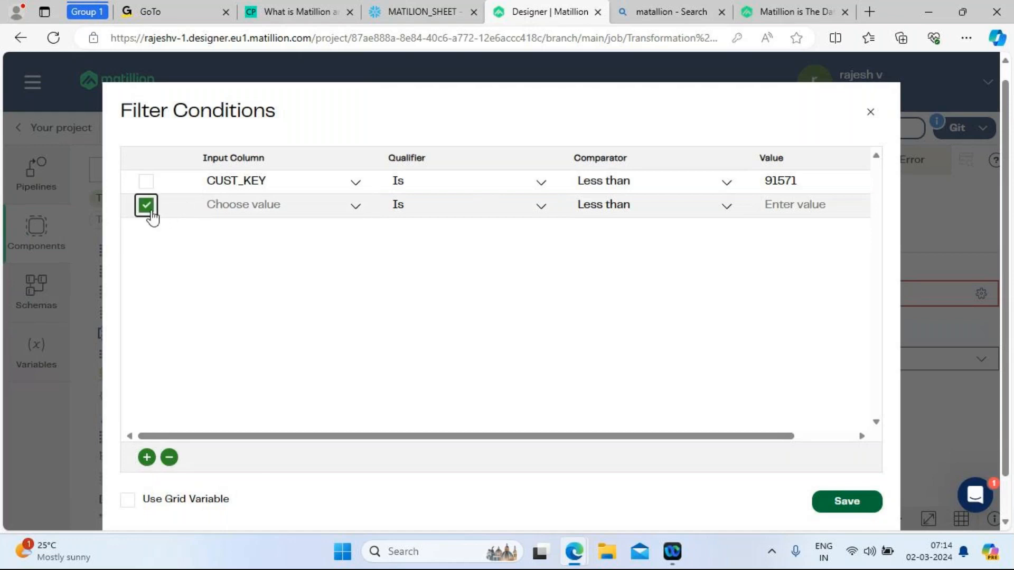
{"action": "left_click", "coordinate": [169, 458]}
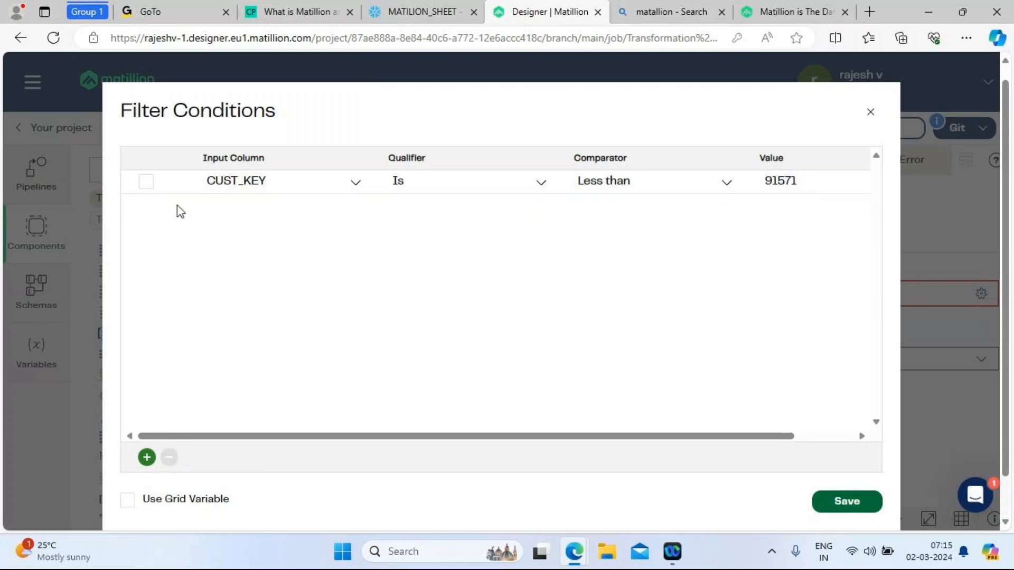
{"action": "left_click", "coordinate": [509, 189]}
{"action": "left_click", "coordinate": [146, 459]}
{"action": "left_click", "coordinate": [144, 461]}
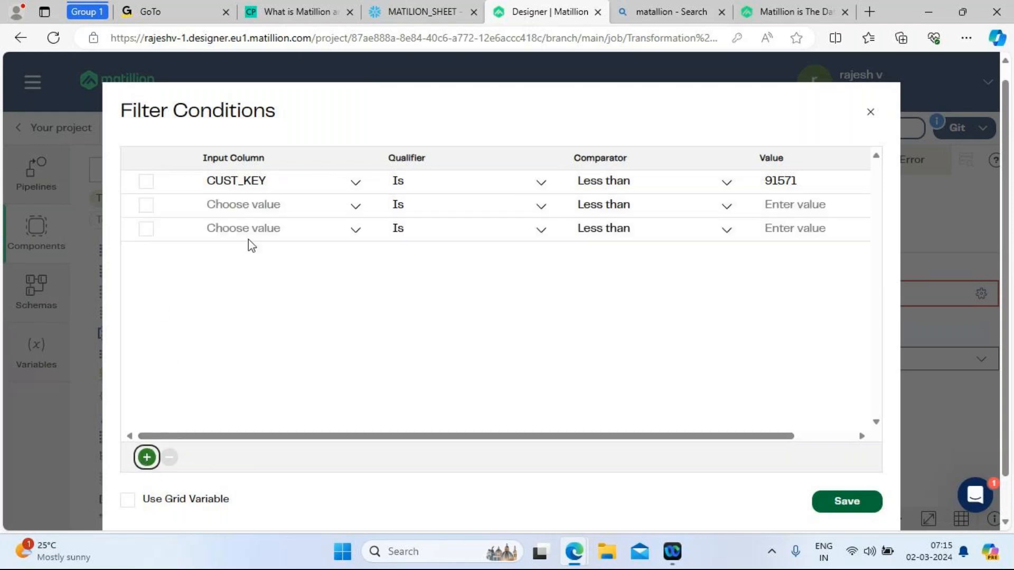
{"action": "left_click", "coordinate": [146, 205]}
{"action": "left_click", "coordinate": [147, 231]}
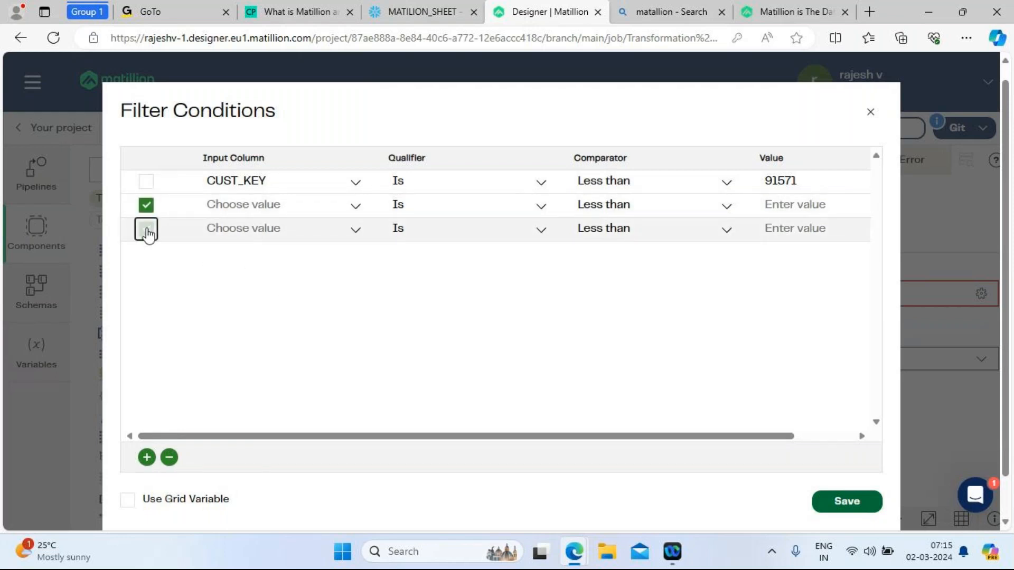
{"action": "left_click", "coordinate": [168, 458]}
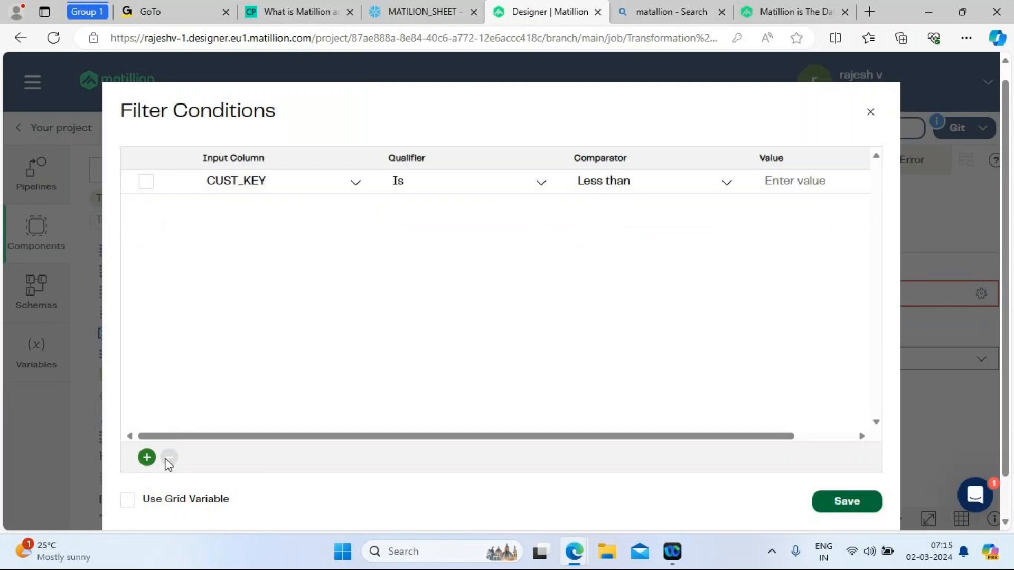
Save the CUST_KEY filter condition of the Filter component
{"action": "left_click", "coordinate": [862, 502]}
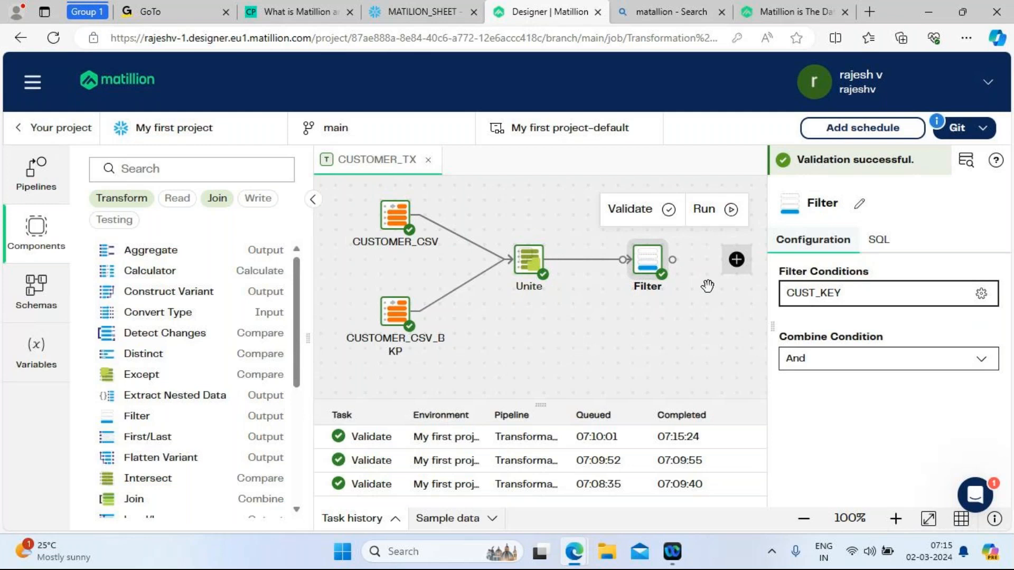
Widen the properties area and examine the Unite component's generated SQL, including the set operator joining the two table selects
{"action": "left_click", "coordinate": [533, 261]}
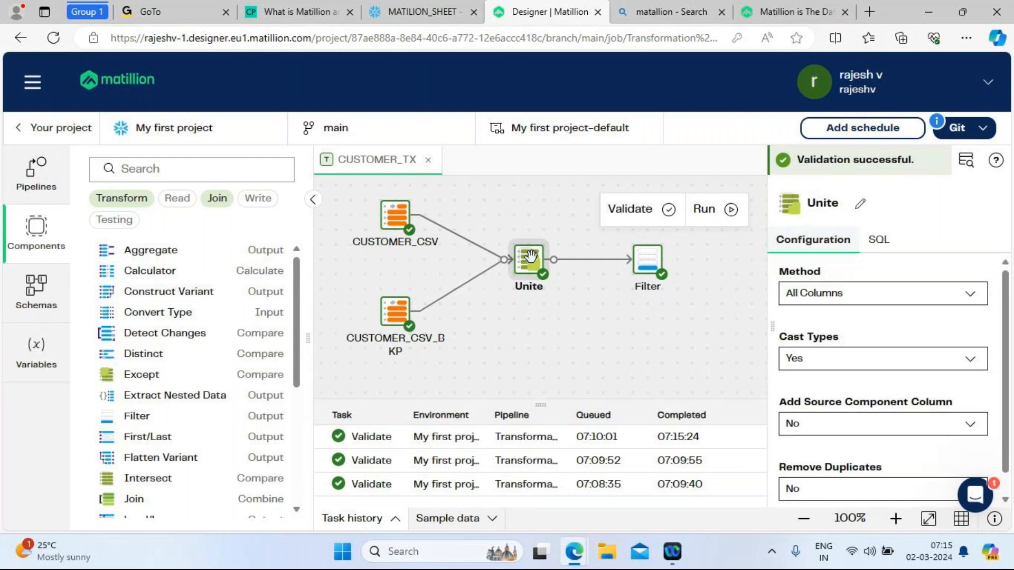
{"action": "left_click", "coordinate": [870, 247]}
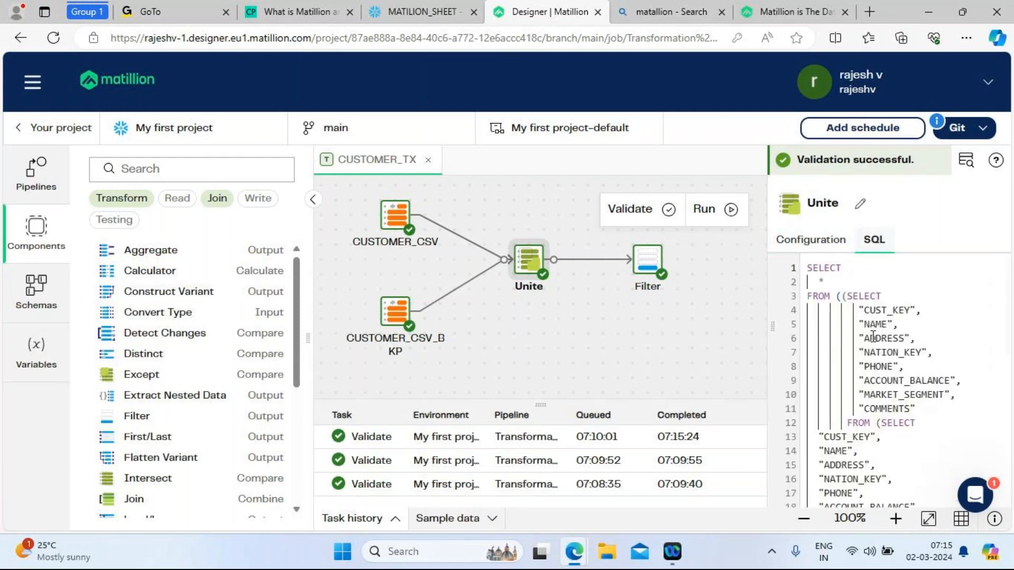
{"action": "left_click_drag", "start_coordinate": [773, 338], "coordinate": [675, 340]}
{"action": "left_click", "coordinate": [801, 324]}
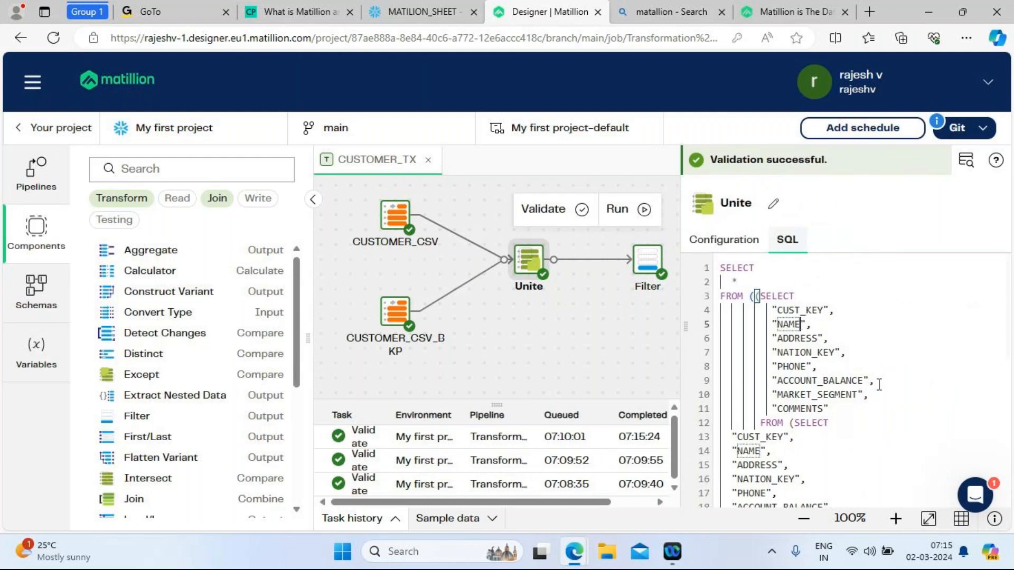
{"action": "key", "text": "Down"}
{"action": "key", "text": "Down"}
{"action": "key", "text": "Down"}
{"action": "key", "text": "Down"}
{"action": "key", "text": "Down"}
{"action": "key", "text": "Down"}
{"action": "key", "text": "Down"}
{"action": "key", "text": "Down"}
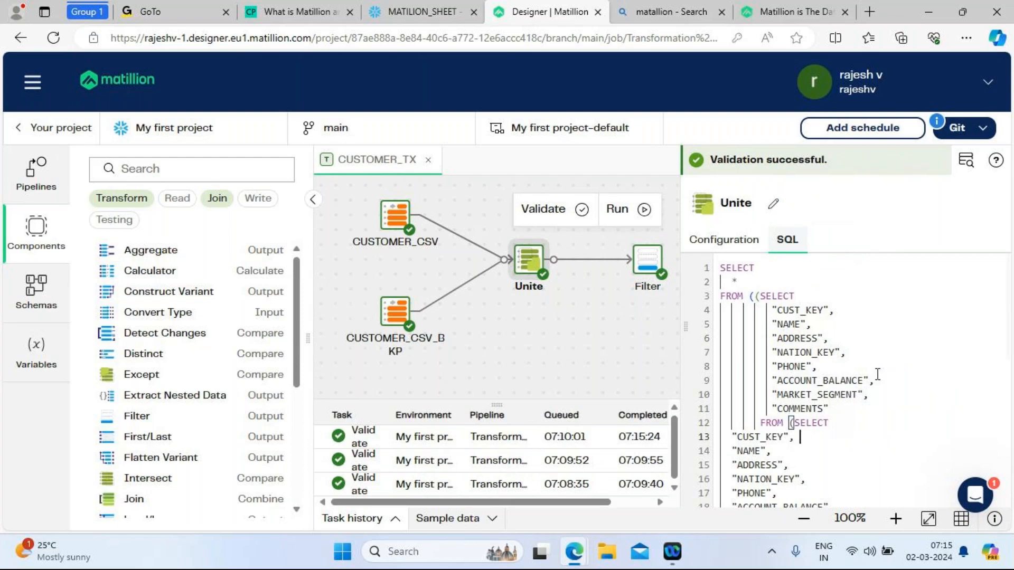
{"action": "key", "text": "Down"}
{"action": "key", "text": "Down"}
{"action": "key", "text": "Down"}
{"action": "key", "text": "Down"}
{"action": "key", "text": "Down"}
{"action": "key", "text": "Down"}
{"action": "key", "text": "Down"}
{"action": "key", "text": "Down"}
{"action": "key", "text": "Down"}
{"action": "key", "text": "Down"}
{"action": "key", "text": "Down"}
{"action": "key", "text": "Down"}
{"action": "key", "text": "Down"}
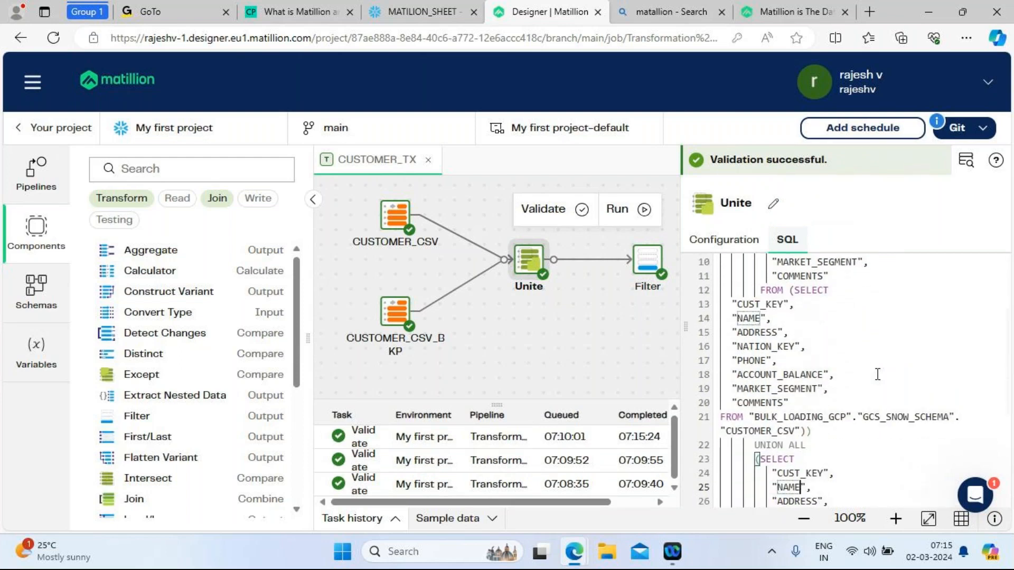
{"action": "left_click", "coordinate": [745, 446]}
{"action": "left_click_drag", "start_coordinate": [745, 446], "coordinate": [813, 446]}
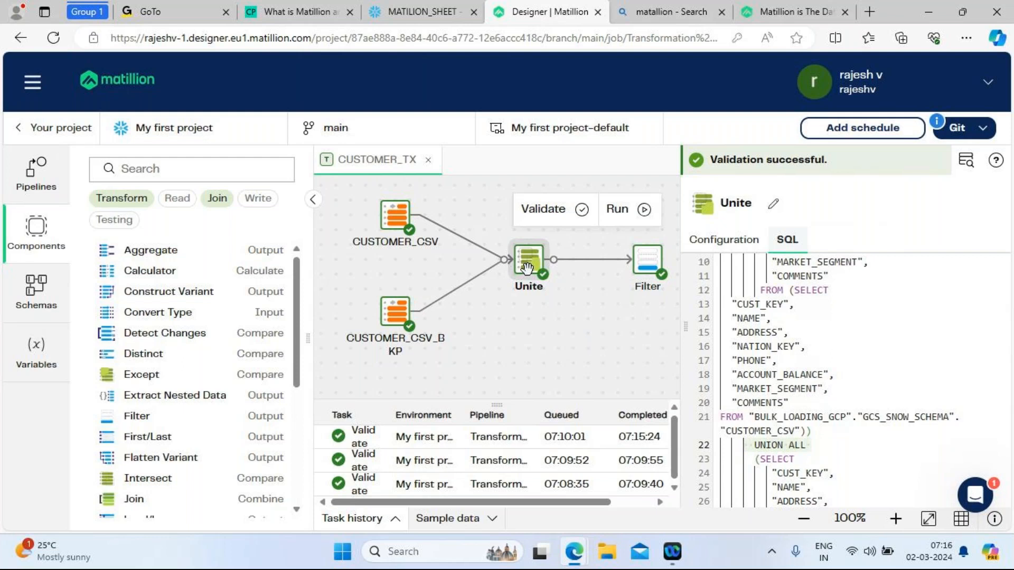
Set the Unite component's Remove Duplicates option to Yes
{"action": "left_click", "coordinate": [711, 244]}
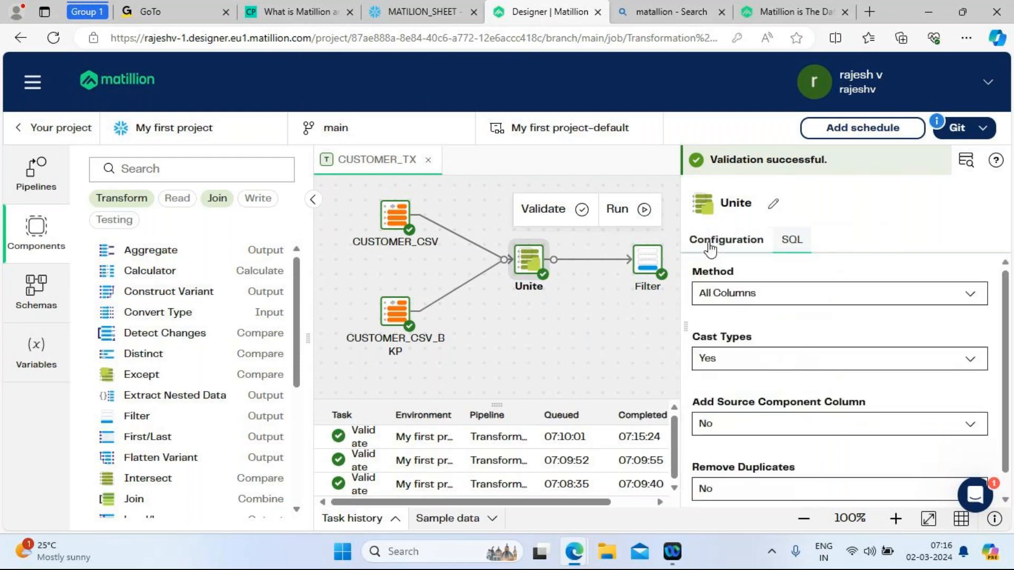
{"action": "scroll", "coordinate": [1008, 385], "scroll_direction": "down", "scroll_amount": 1}
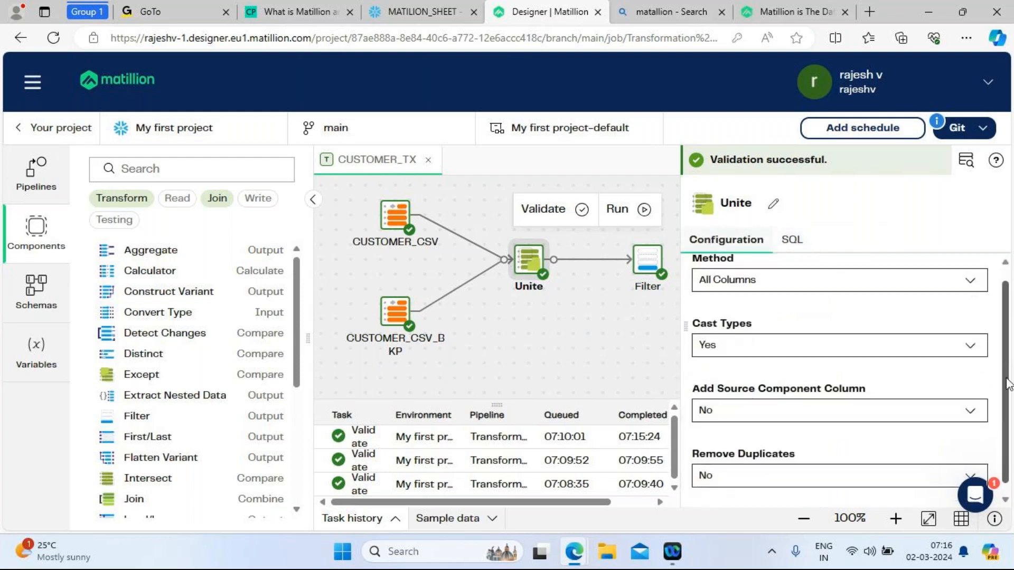
{"action": "scroll", "coordinate": [1008, 385], "scroll_direction": "down", "scroll_amount": 1}
{"action": "left_click", "coordinate": [859, 463]}
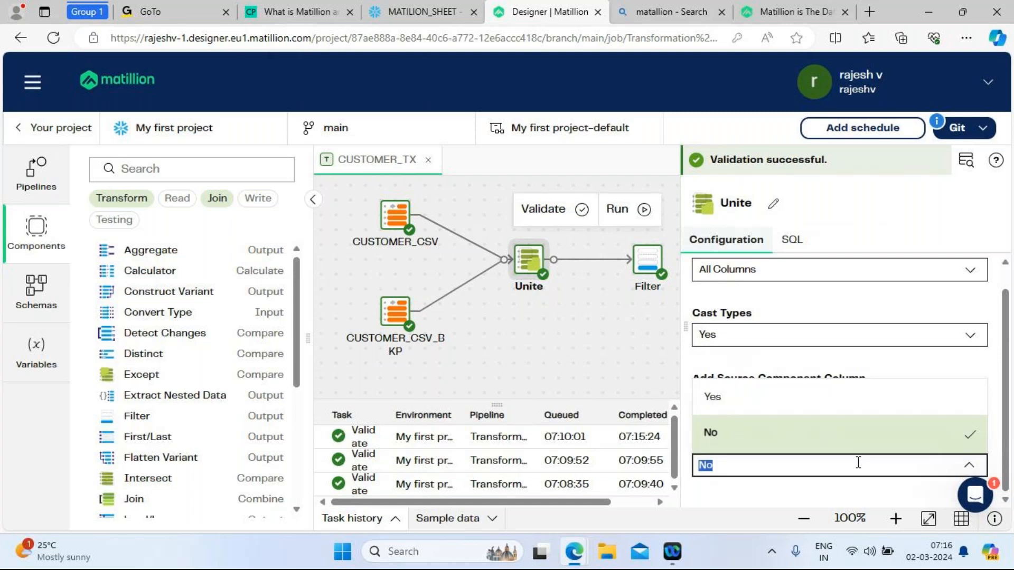
{"action": "left_click", "coordinate": [766, 397]}
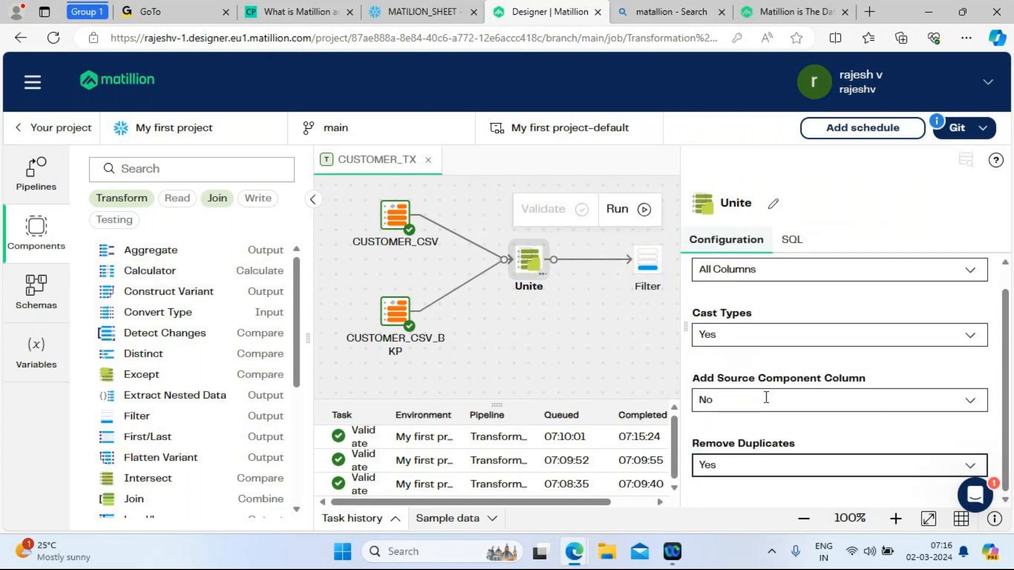
Examine which set operator Unite's generated SQL uses with Remove Duplicates enabled
{"action": "left_click", "coordinate": [791, 242]}
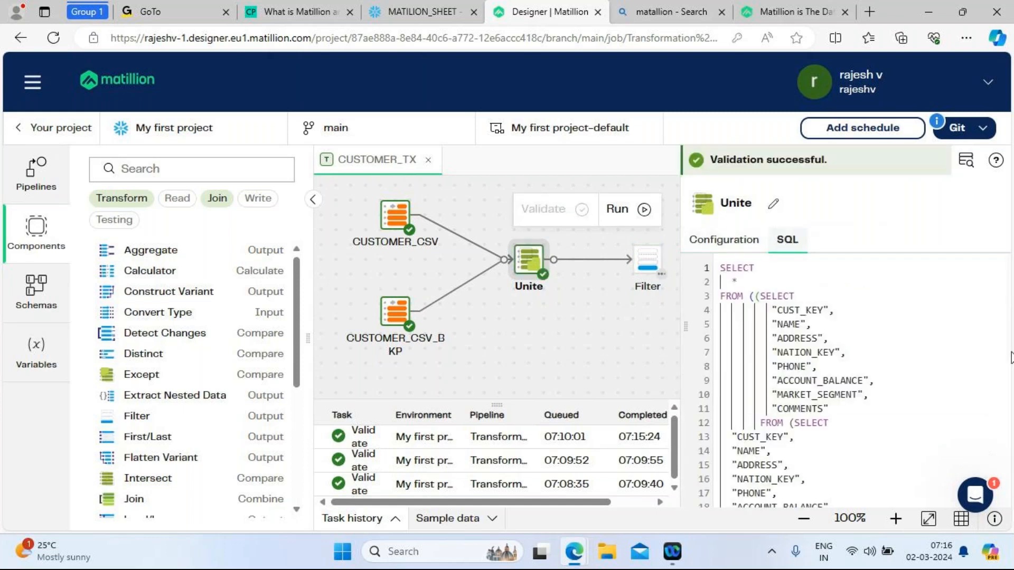
{"action": "left_click", "coordinate": [853, 329]}
{"action": "key", "text": "Down"}
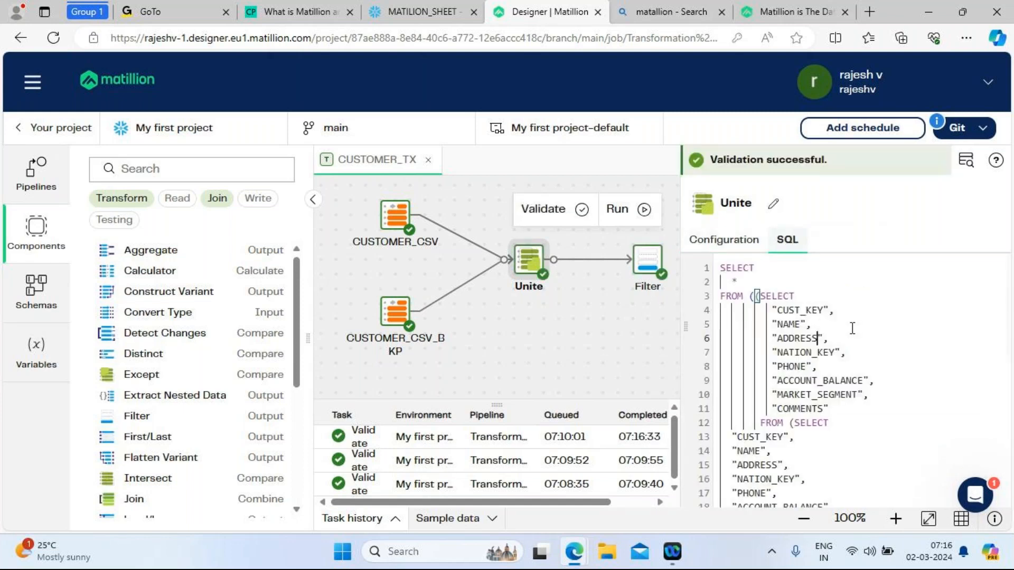
{"action": "key", "text": "Down"}
{"action": "key", "text": "Down"}
{"action": "key", "text": "Down"}
{"action": "key", "text": "Down"}
{"action": "key", "text": "Down"}
{"action": "key", "text": "Down"}
{"action": "key", "text": "Down"}
{"action": "key", "text": "Down"}
{"action": "key", "text": "Down"}
{"action": "key", "text": "Down"}
{"action": "key", "text": "Down"}
{"action": "key", "text": "Down"}
{"action": "key", "text": "Down"}
{"action": "key", "text": "Down"}
{"action": "key", "text": "Down"}
{"action": "key", "text": "Down"}
{"action": "key", "text": "Down"}
{"action": "key", "text": "Down"}
{"action": "key", "text": "Down"}
{"action": "key", "text": "Down"}
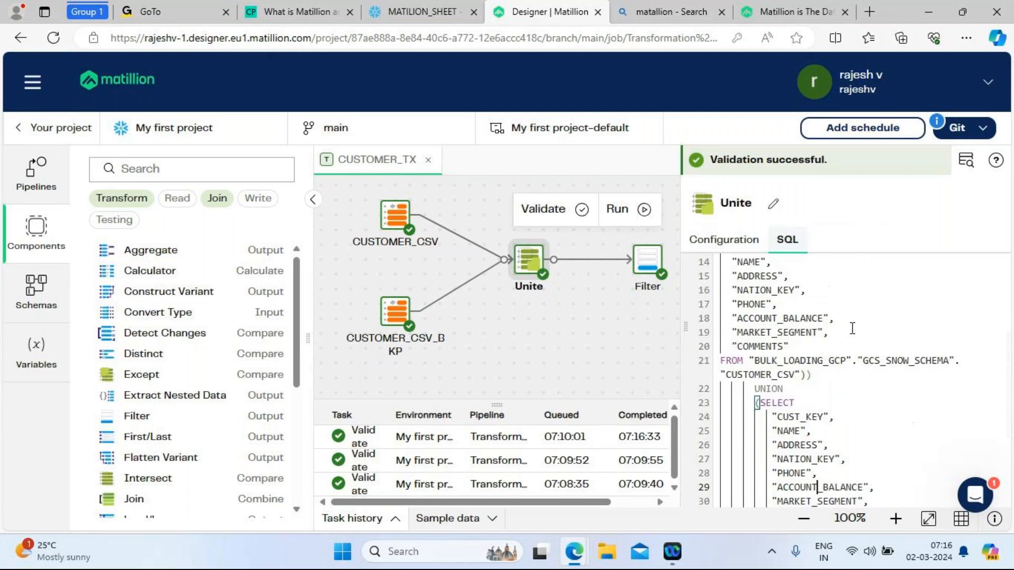
{"action": "left_click", "coordinate": [781, 390]}
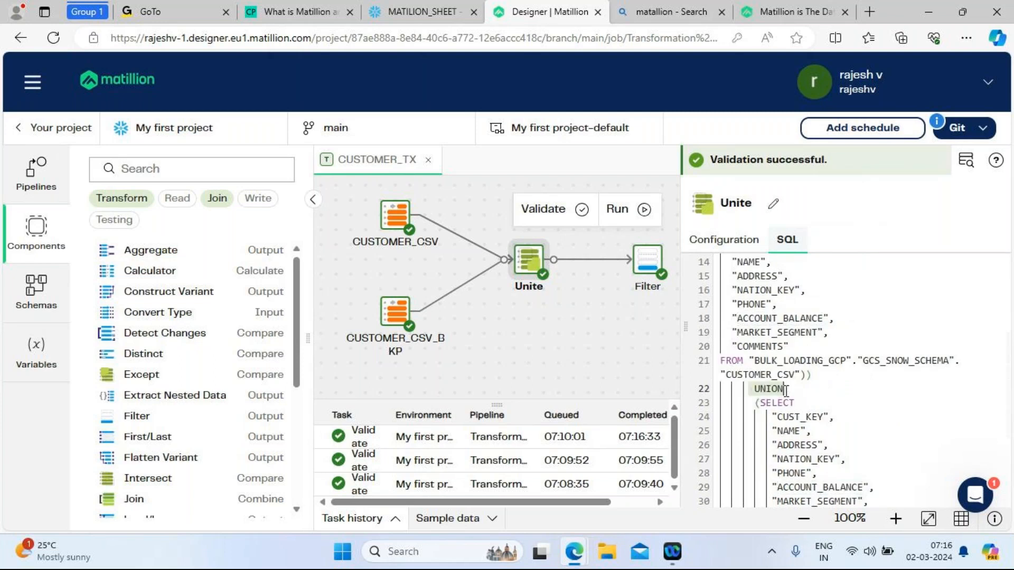
Set the Unite component's Remove Duplicates option back to No
{"action": "left_click", "coordinate": [529, 259]}
{"action": "left_click", "coordinate": [716, 237]}
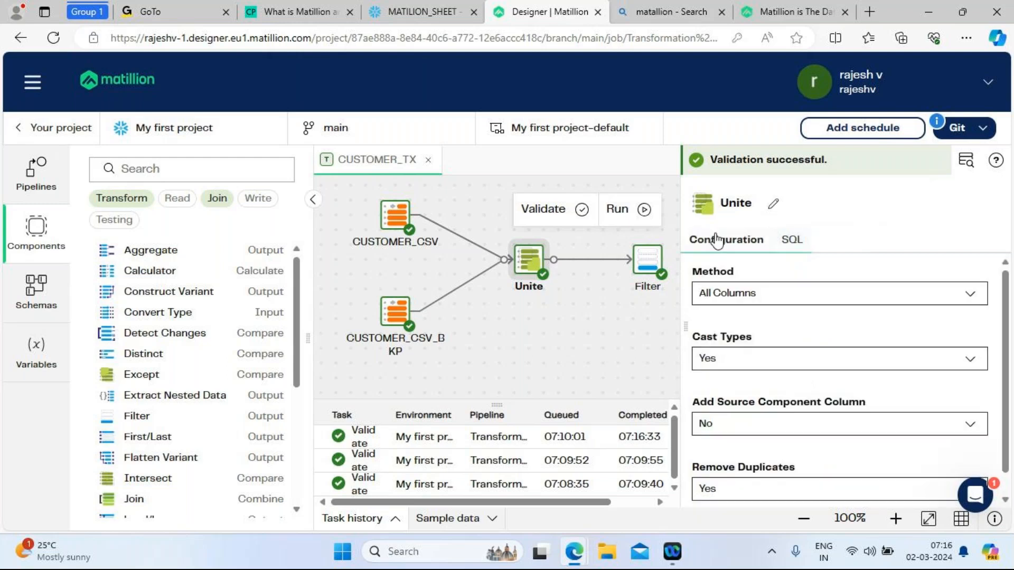
{"action": "scroll", "coordinate": [1007, 409], "scroll_direction": "down", "scroll_amount": 1}
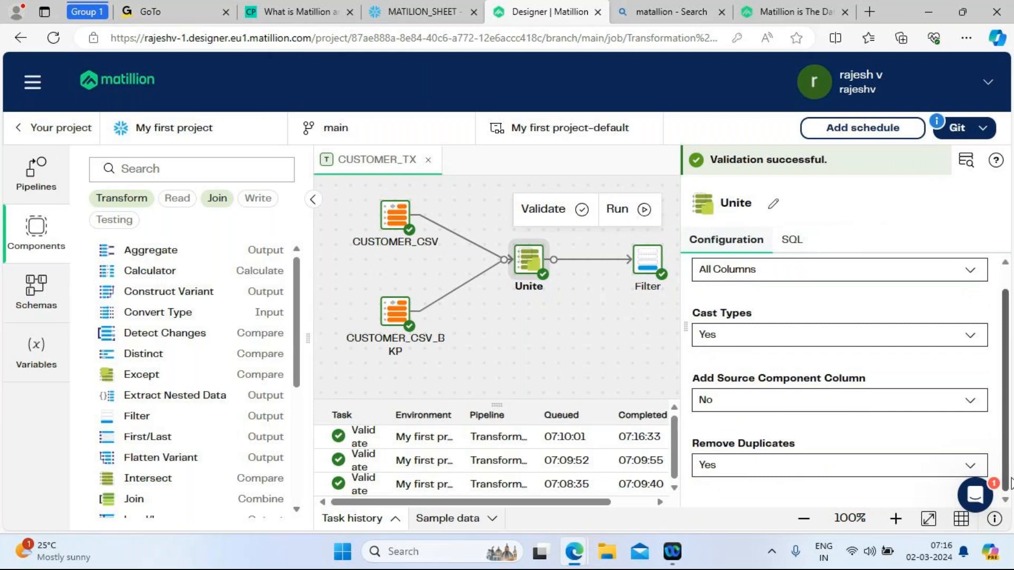
{"action": "left_click", "coordinate": [898, 465]}
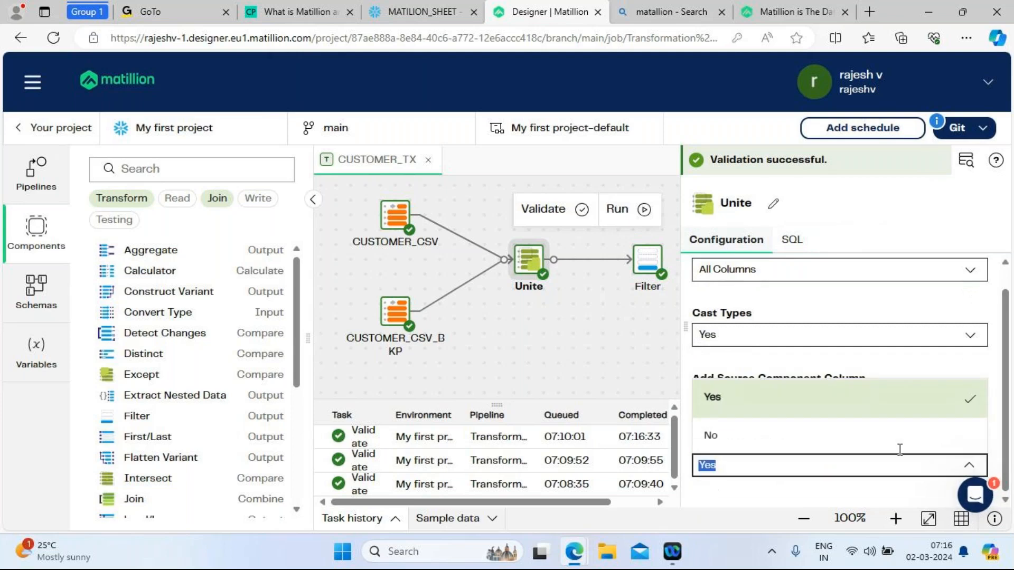
{"action": "left_click", "coordinate": [806, 435]}
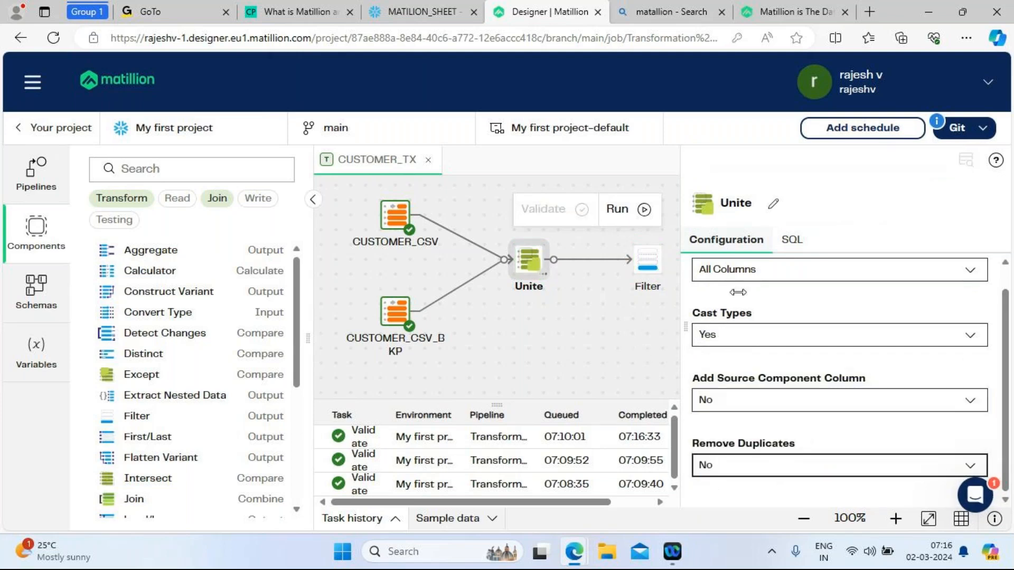
Read through Unite's generated SQL with Remove Duplicates disabled, from the first select to the CUSTOMER_CSV_BKP source
{"action": "left_click", "coordinate": [794, 244]}
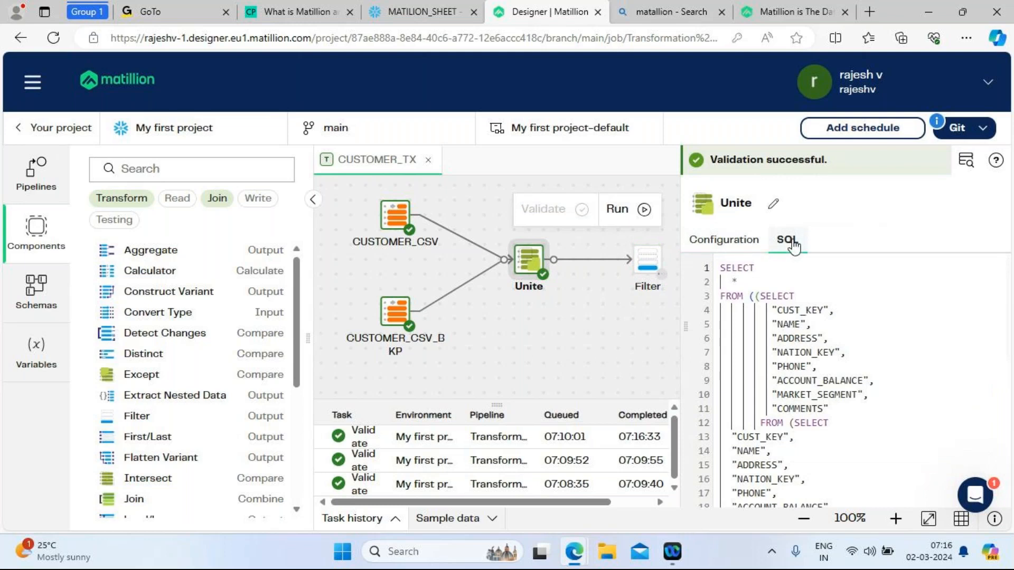
{"action": "left_click", "coordinate": [870, 394]}
{"action": "key", "text": "Down"}
{"action": "key", "text": "Down"}
{"action": "key", "text": "Down"}
{"action": "key", "text": "Down"}
{"action": "key", "text": "Down"}
{"action": "key", "text": "Down"}
{"action": "key", "text": "Down"}
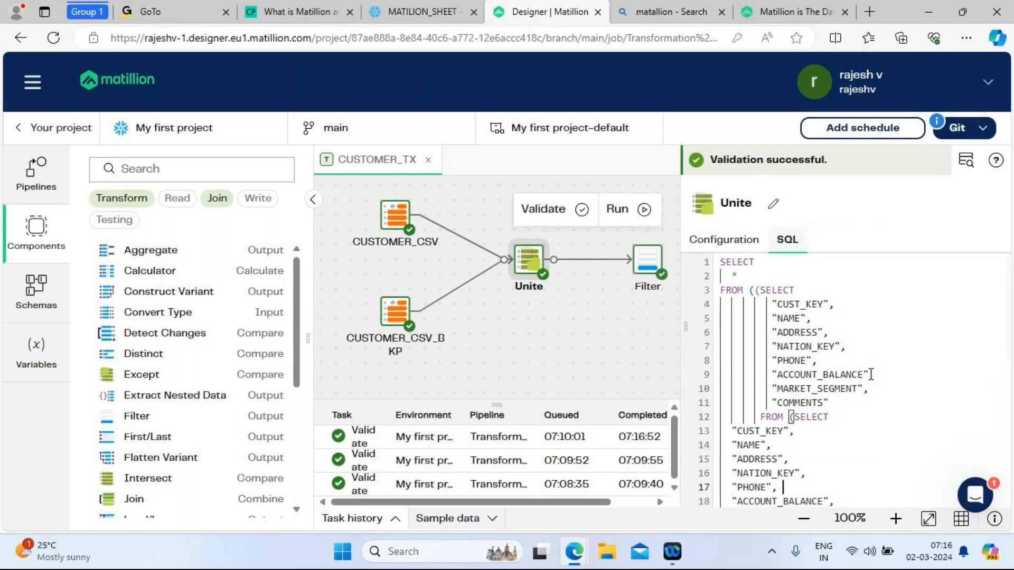
{"action": "key", "text": "Down"}
{"action": "key", "text": "Down"}
{"action": "key", "text": "Down"}
{"action": "key", "text": "Down"}
{"action": "key", "text": "Down"}
{"action": "key", "text": "Down"}
{"action": "key", "text": "Down"}
{"action": "key", "text": "Down"}
{"action": "key", "text": "Down"}
{"action": "key", "text": "Down"}
{"action": "key", "text": "Down"}
{"action": "key", "text": "Down"}
{"action": "key", "text": "Down"}
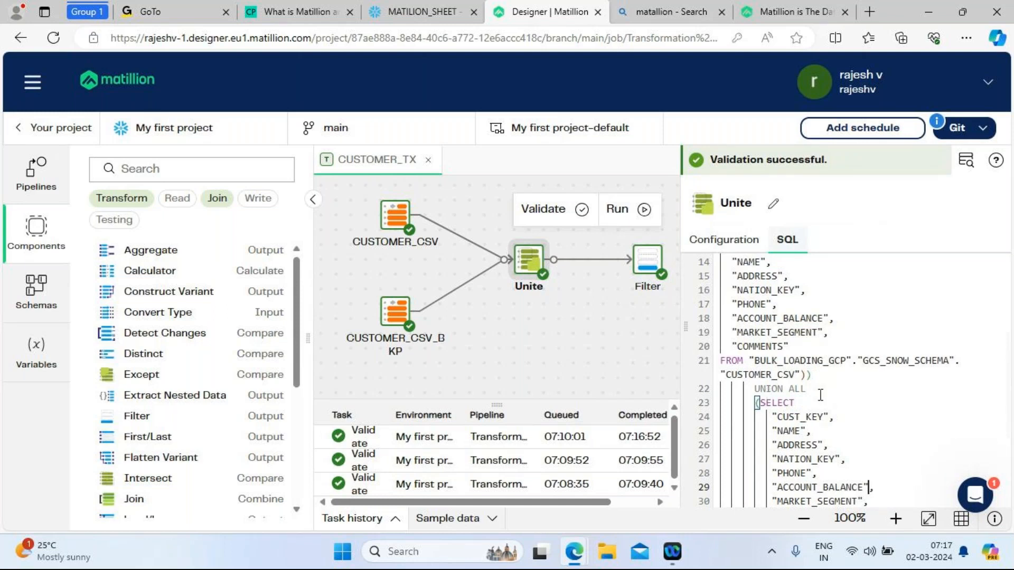
{"action": "key", "text": "Down"}
{"action": "key", "text": "Down"}
{"action": "key", "text": "Down"}
{"action": "key", "text": "Down"}
{"action": "key", "text": "Down"}
{"action": "key", "text": "Down"}
{"action": "key", "text": "Down"}
{"action": "key", "text": "Down"}
{"action": "key", "text": "Down"}
{"action": "key", "text": "Down"}
{"action": "key", "text": "Down"}
{"action": "key", "text": "Down"}
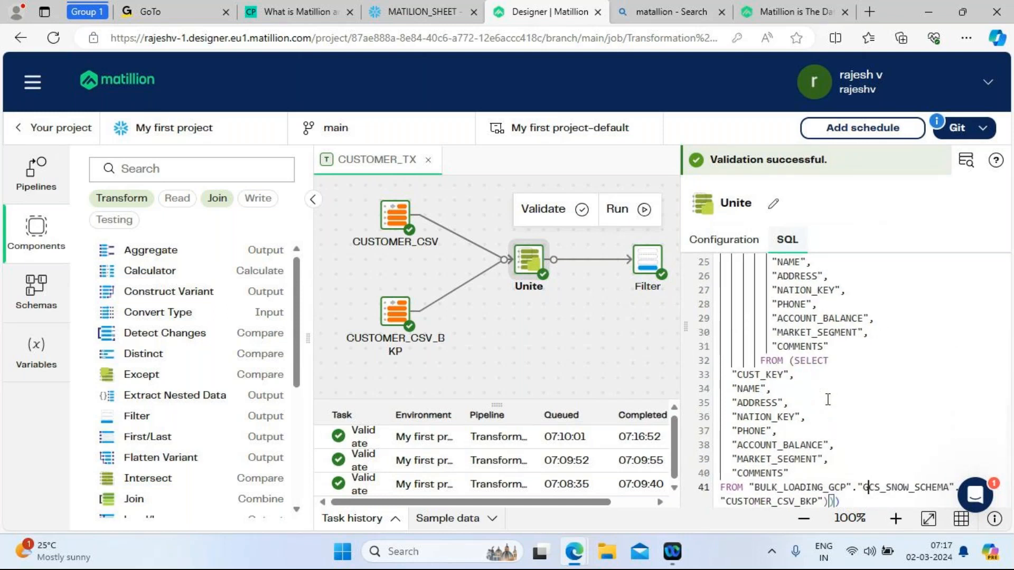
Copy Unite's entire SQL query, open Notepad, paste the query into a new document and maximize the window
{"action": "left_click", "coordinate": [847, 402]}
{"action": "key", "text": "ctrl+a"}
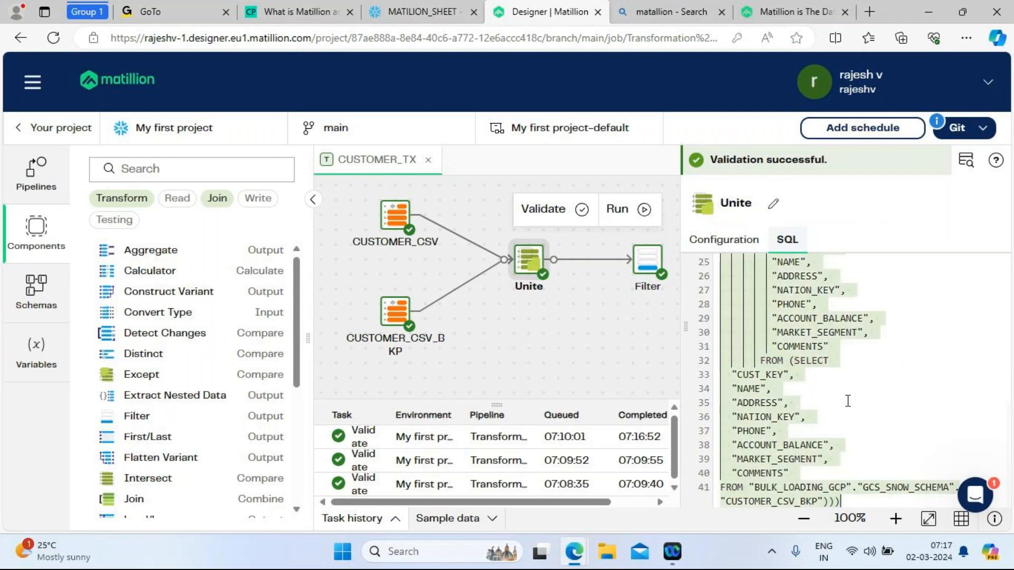
{"action": "key", "text": "super+r"}
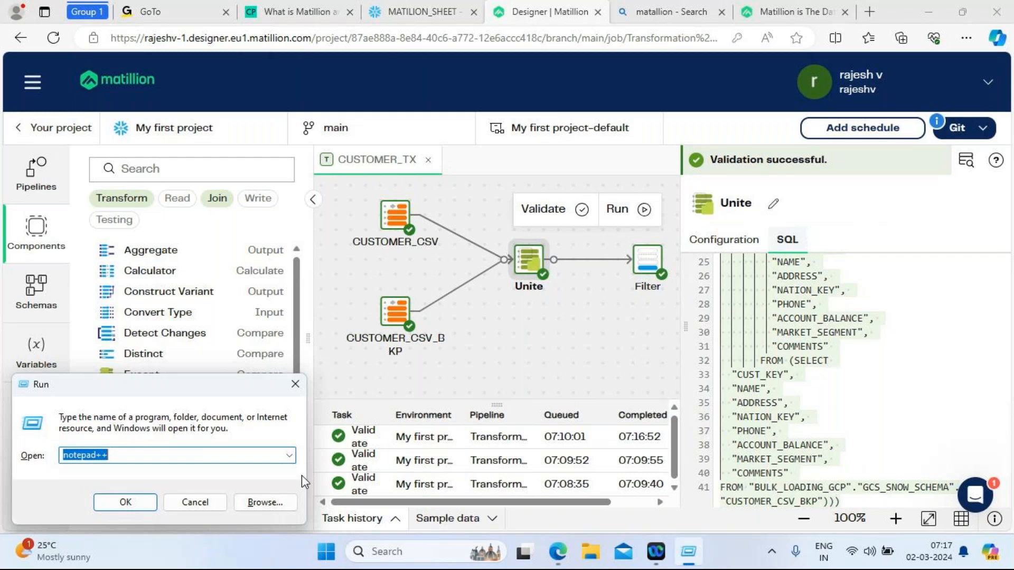
{"action": "left_click", "coordinate": [172, 458]}
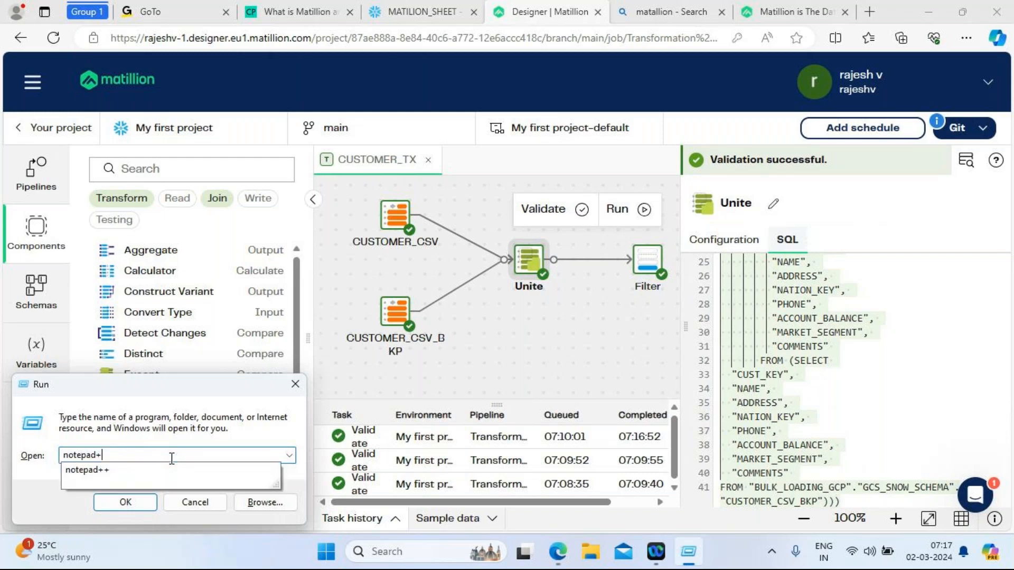
{"action": "key", "text": "Return"}
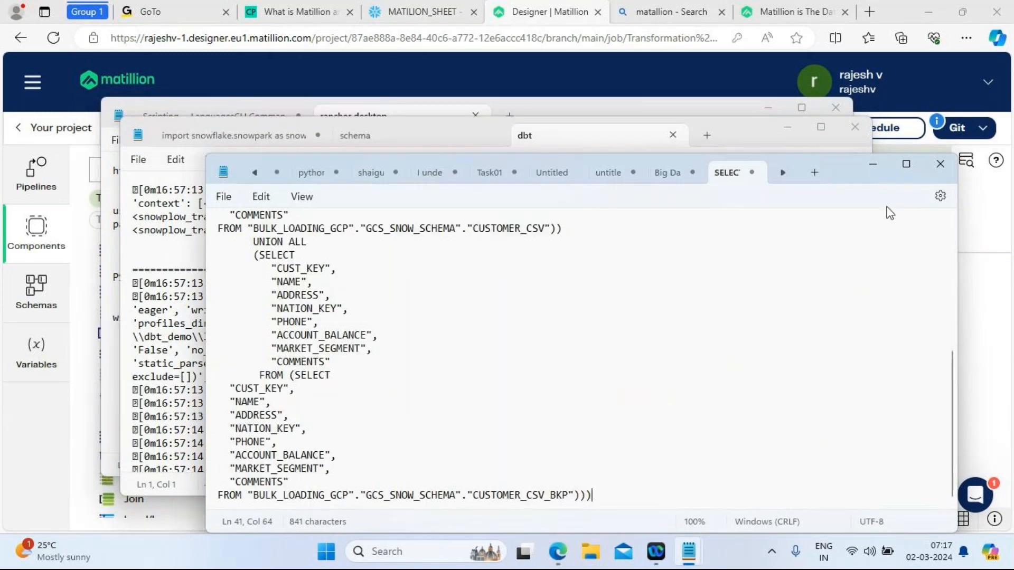
{"action": "left_click", "coordinate": [906, 164]}
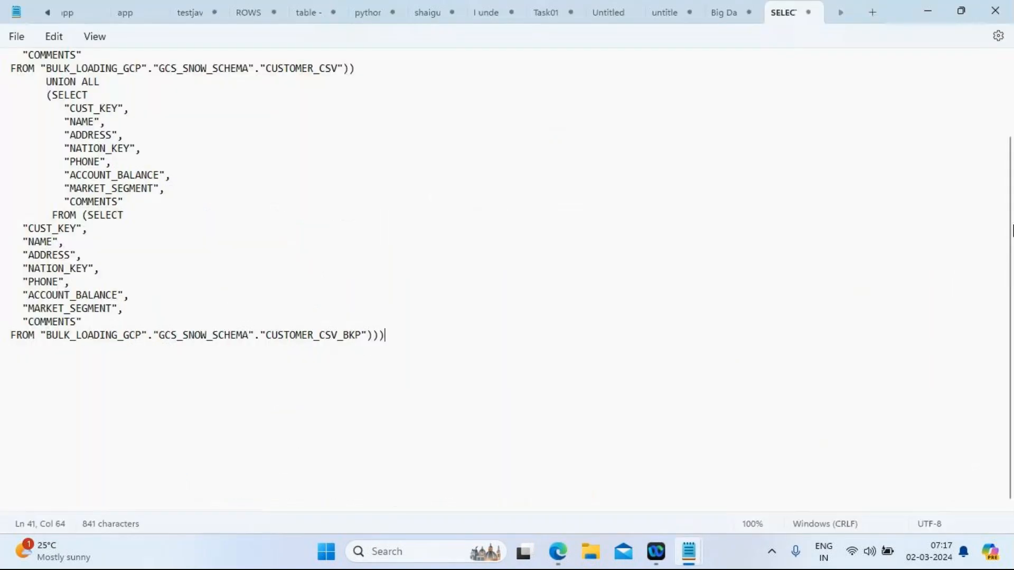
Review Unite's query in Notepad, highlighting the CUSTOMER_CSV_BKP source table and the UNION ALL operator and reading back up to the first SELECT
{"action": "scroll", "coordinate": [1008, 211], "scroll_direction": "up", "scroll_amount": 7}
{"action": "left_click_drag", "start_coordinate": [1008, 140], "coordinate": [1012, 212]}
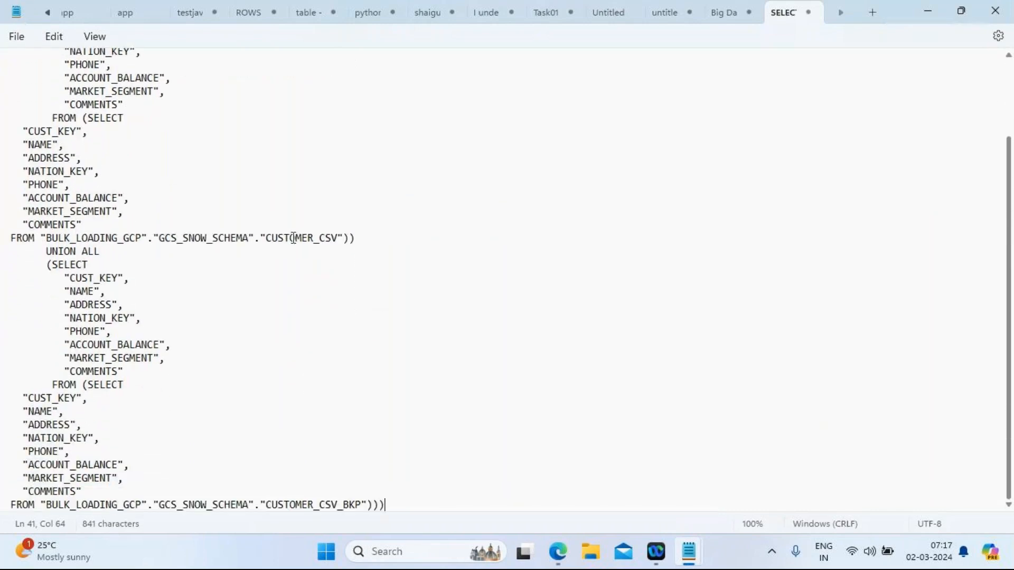
{"action": "left_click_drag", "start_coordinate": [361, 505], "coordinate": [266, 502]}
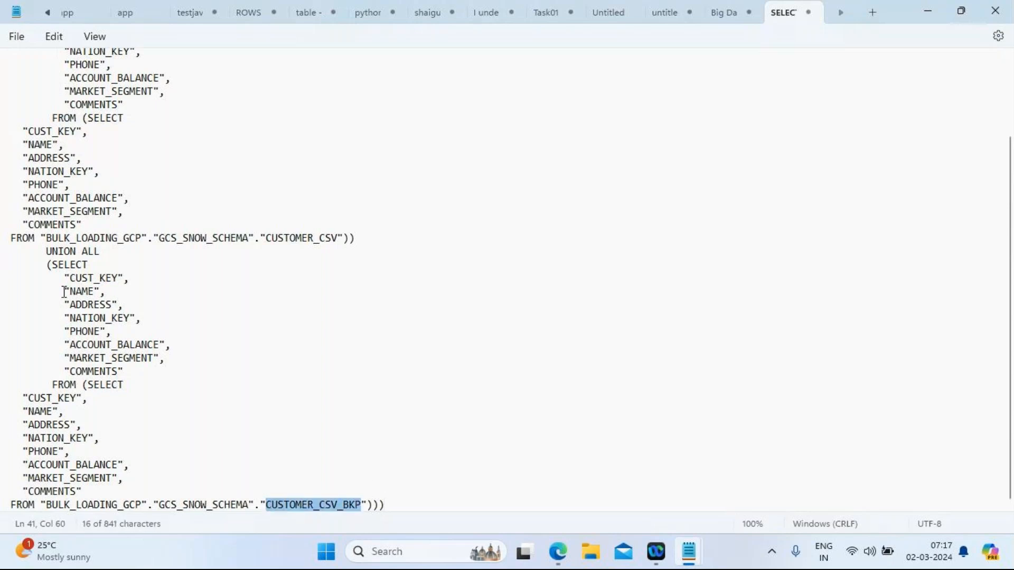
{"action": "left_click_drag", "start_coordinate": [40, 251], "coordinate": [131, 250]}
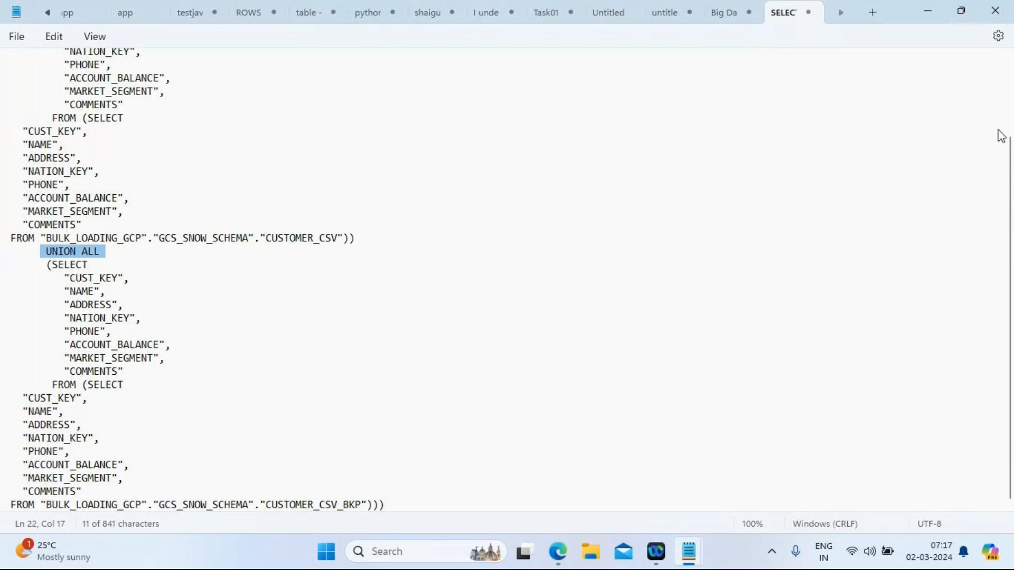
{"action": "left_click", "coordinate": [795, 111]}
{"action": "key", "text": "Up"}
{"action": "key", "text": "Up"}
{"action": "key", "text": "Up"}
{"action": "key", "text": "Up"}
{"action": "key", "text": "Up"}
{"action": "key", "text": "Up"}
{"action": "key", "text": "Up"}
{"action": "key", "text": "Up"}
{"action": "key", "text": "Up"}
{"action": "key", "text": "Up"}
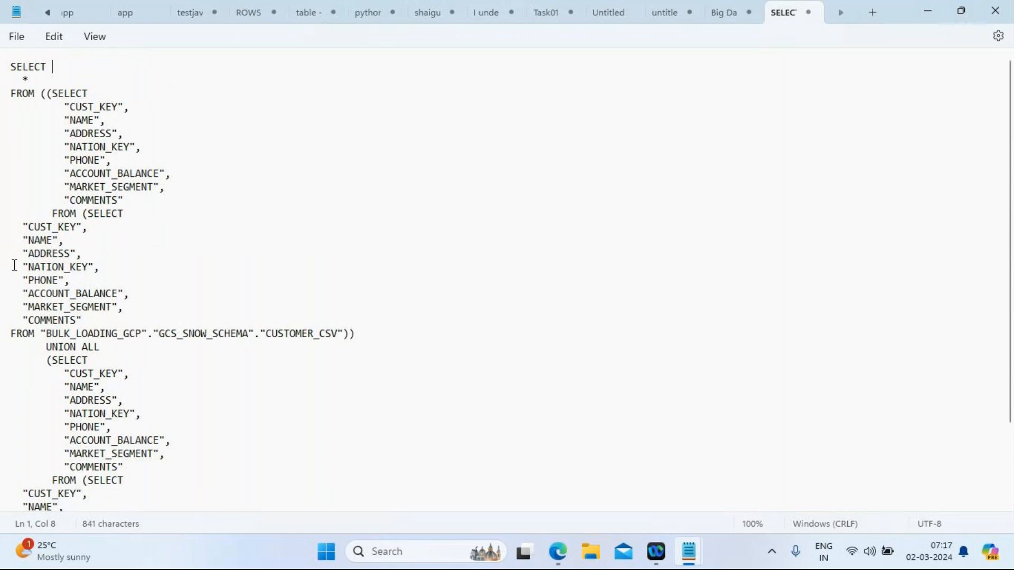
Minimize the Notepad windows to return to Matillion and show the Filter component's generated SQL
{"action": "left_click", "coordinate": [928, 11]}
{"action": "left_click", "coordinate": [930, 14]}
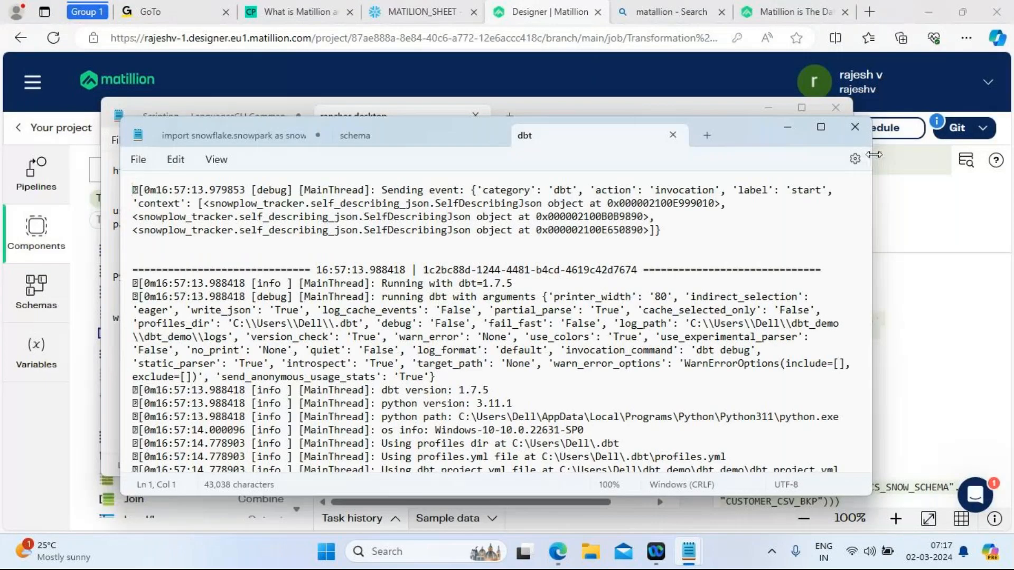
{"action": "left_click", "coordinate": [787, 126]}
{"action": "left_click", "coordinate": [765, 111]}
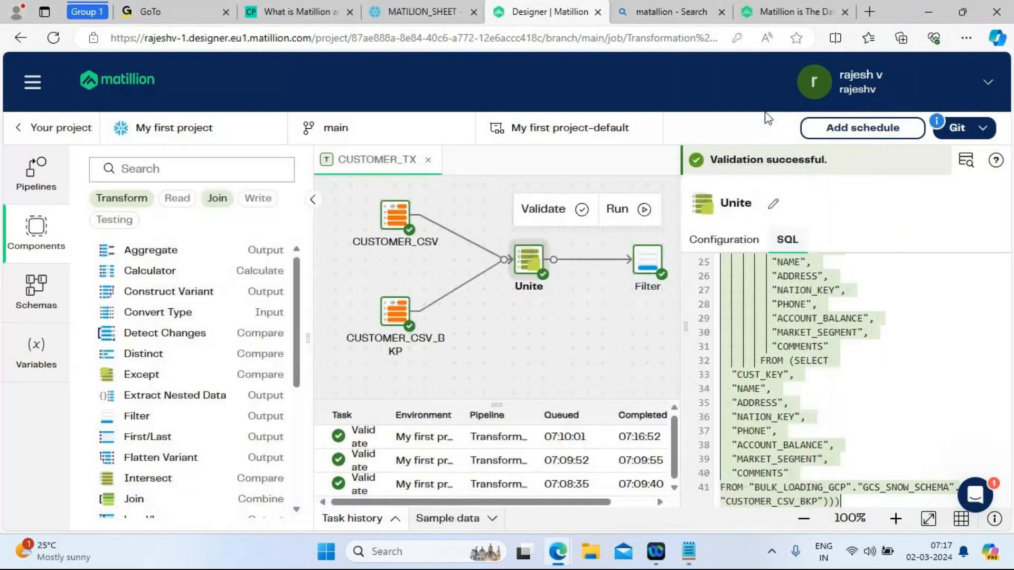
{"action": "left_click", "coordinate": [633, 329]}
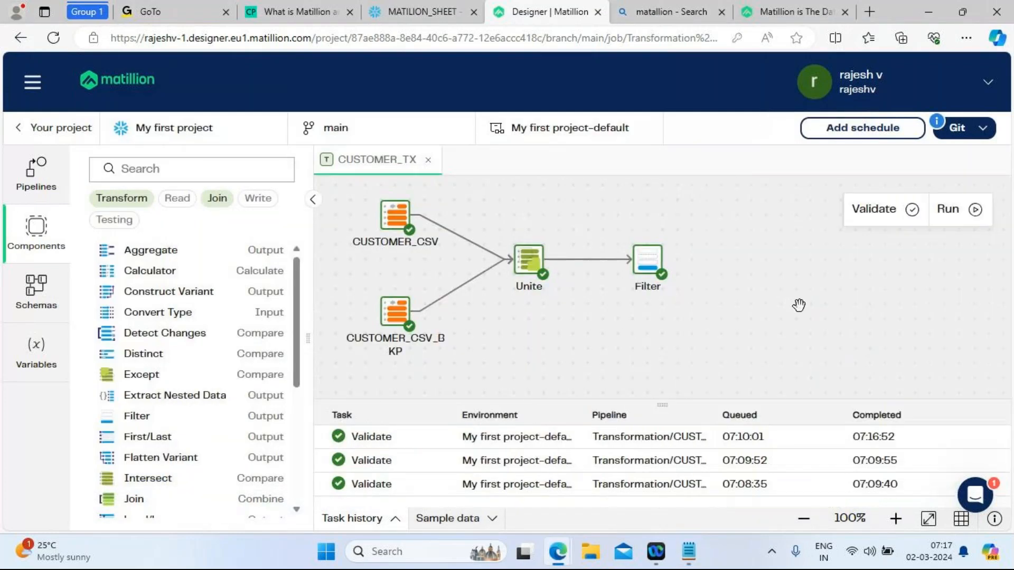
{"action": "left_click", "coordinate": [650, 265]}
{"action": "left_click", "coordinate": [877, 242]}
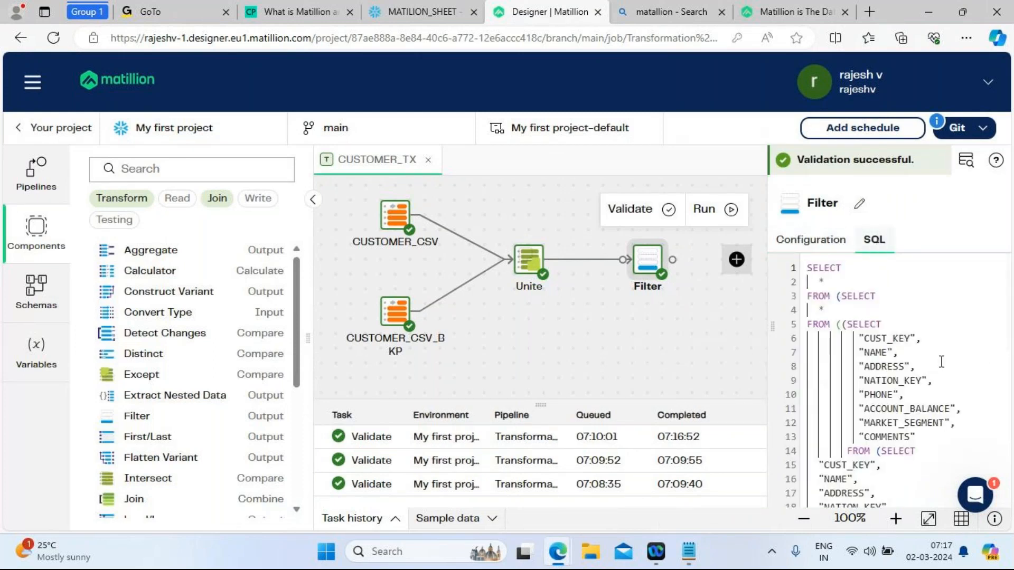
Read through Filter's generated SQL from the outer select down to the closing WHERE clause
{"action": "left_click", "coordinate": [934, 346]}
{"action": "key", "text": "Down"}
{"action": "key", "text": "Down"}
{"action": "key", "text": "Down"}
{"action": "key", "text": "Down"}
{"action": "key", "text": "Down"}
{"action": "key", "text": "Down"}
{"action": "key", "text": "Down"}
{"action": "key", "text": "Down"}
{"action": "key", "text": "Down"}
{"action": "key", "text": "Down"}
{"action": "key", "text": "Down"}
{"action": "key", "text": "Down"}
{"action": "key", "text": "Down"}
{"action": "key", "text": "Down"}
{"action": "key", "text": "Down"}
{"action": "key", "text": "Down"}
{"action": "key", "text": "Down"}
{"action": "key", "text": "Down"}
{"action": "key", "text": "Down"}
{"action": "key", "text": "Down"}
{"action": "key", "text": "Down"}
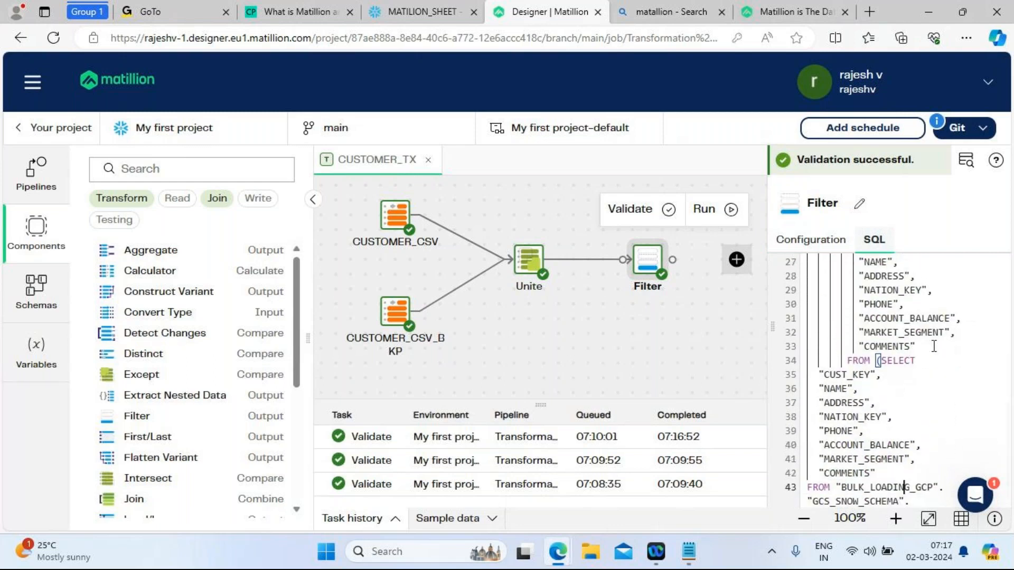
{"action": "key", "text": "Down"}
{"action": "key", "text": "Down"}
{"action": "key", "text": "Down"}
{"action": "key", "text": "End"}
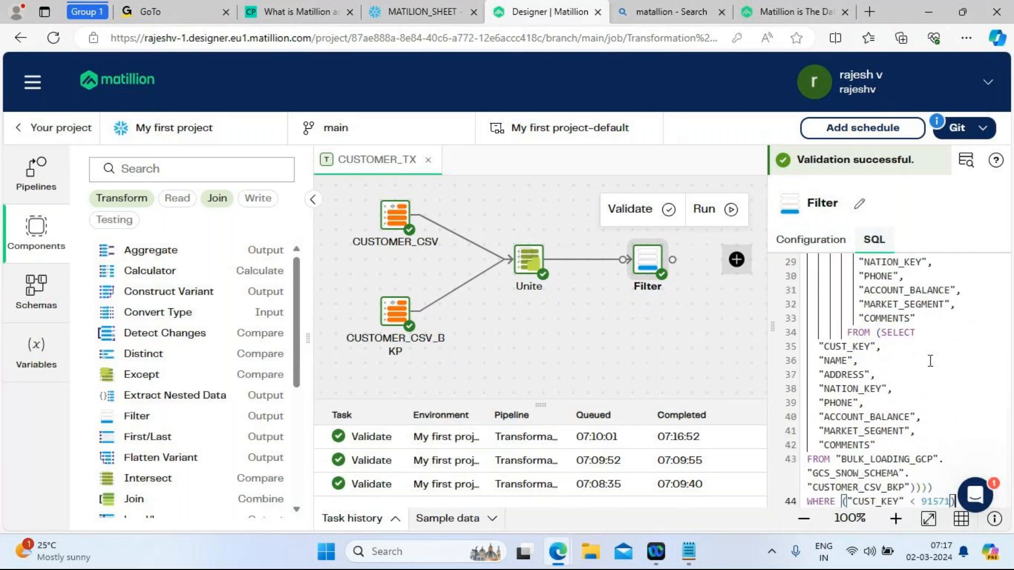
Copy Filter's entire SQL query, switch to Notepad, replace the Unite query with it and highlight the CUST_KEY < 91571 condition
{"action": "key", "text": "ctrl+a"}
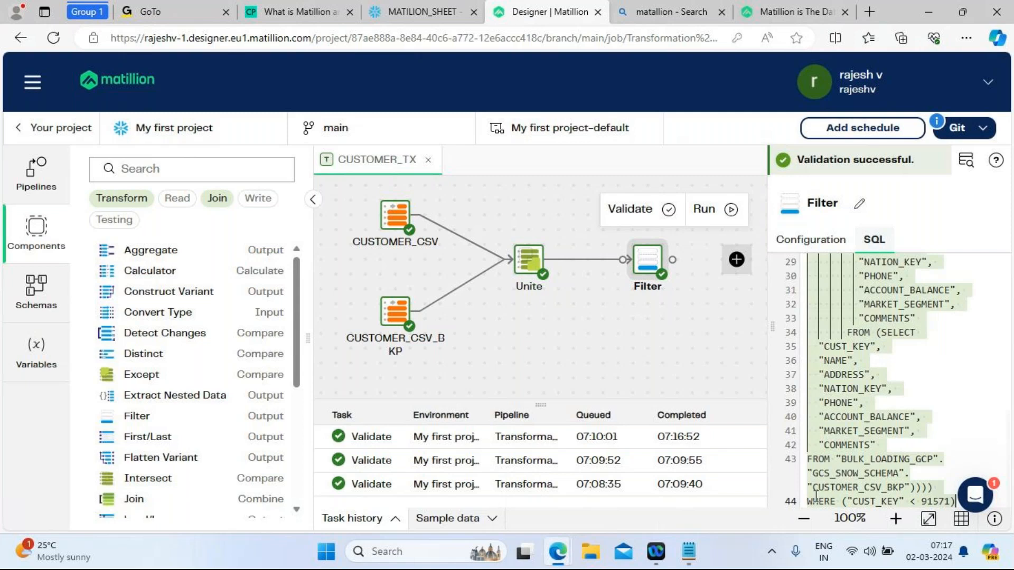
{"action": "mouse_move", "coordinate": [688, 552]}
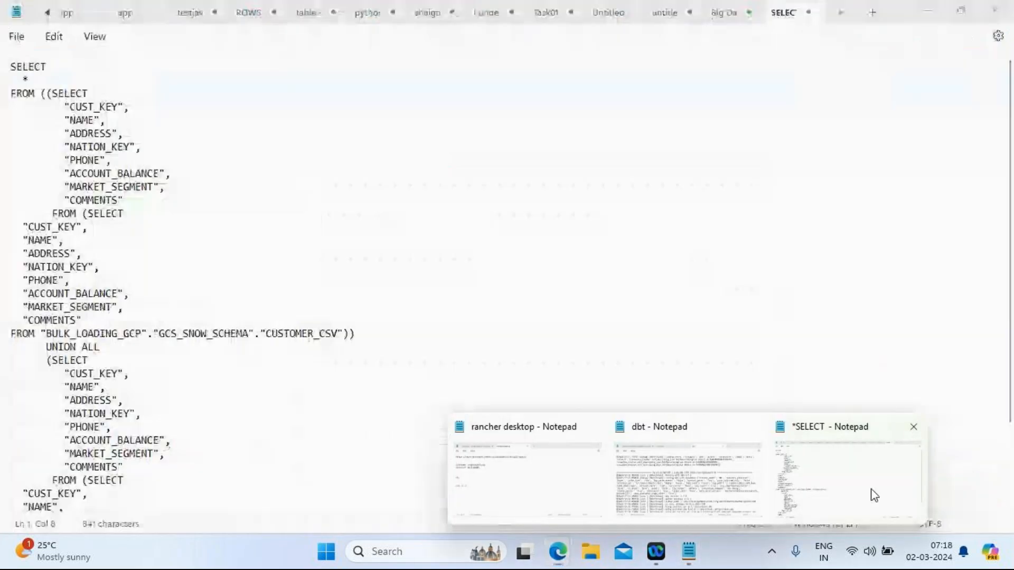
{"action": "left_click", "coordinate": [874, 496]}
{"action": "left_click", "coordinate": [360, 412]}
{"action": "key", "text": "ctrl+a"}
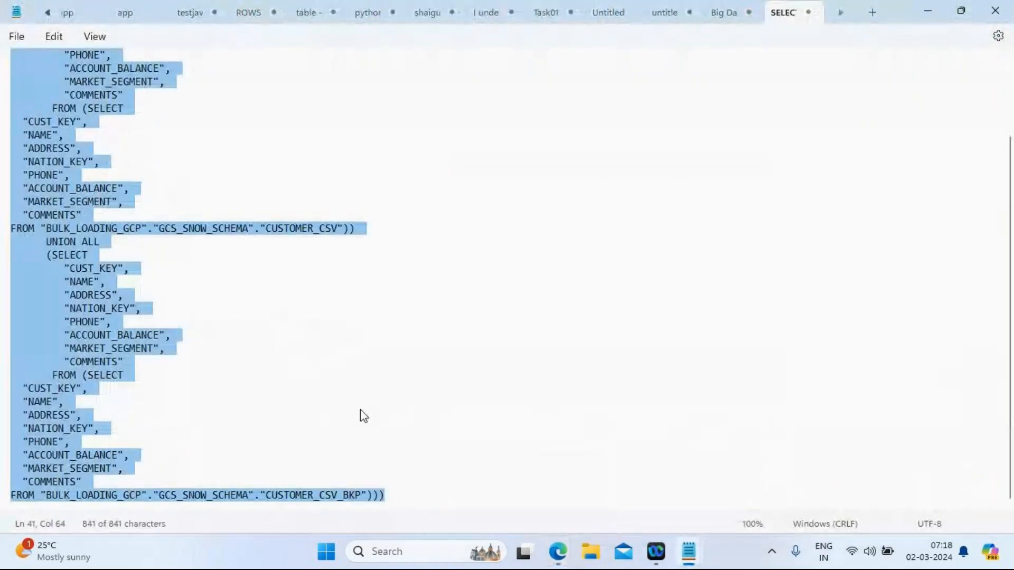
{"action": "key", "text": "ctrl+v"}
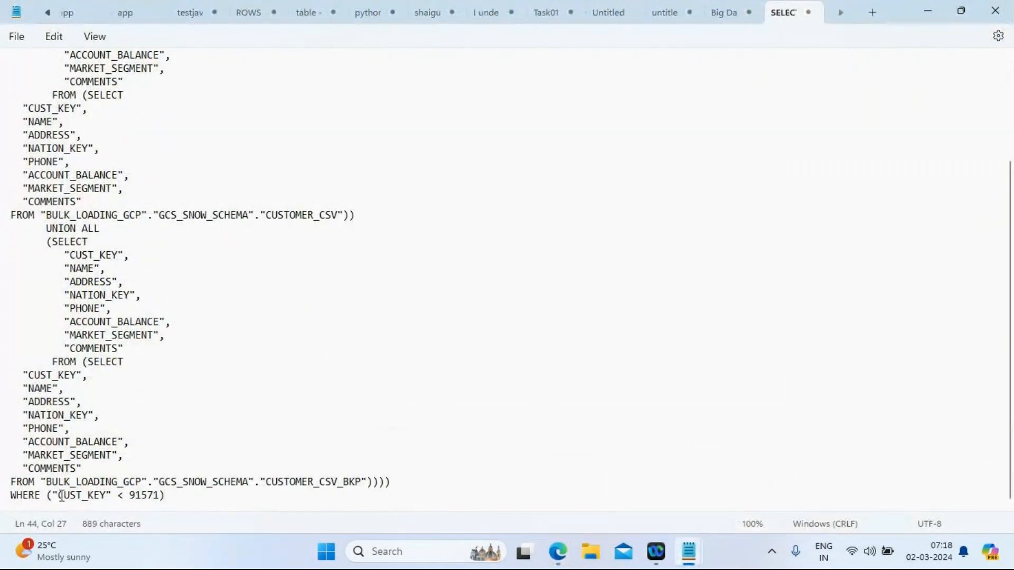
{"action": "left_click_drag", "start_coordinate": [59, 495], "coordinate": [162, 501]}
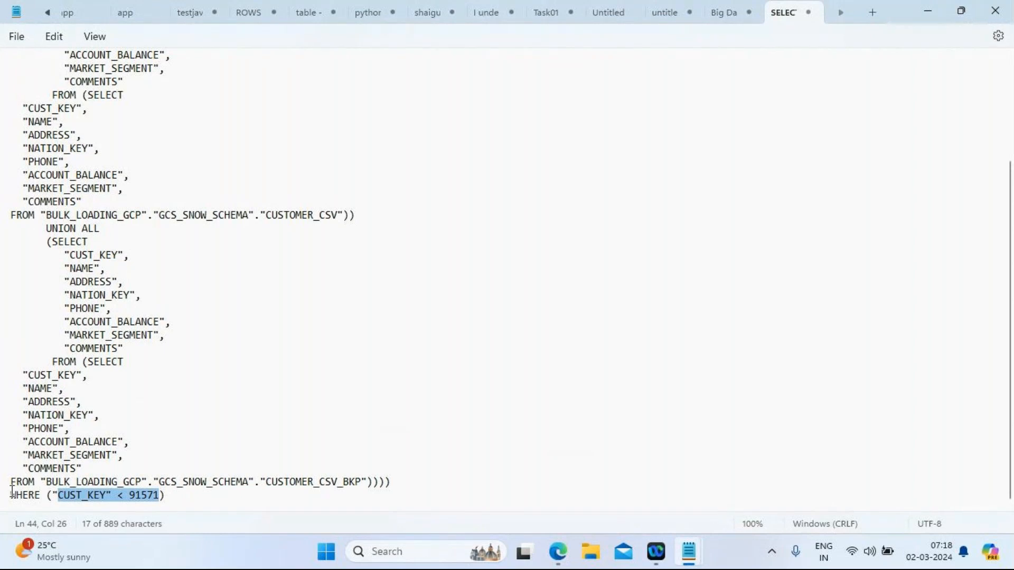
Highlight the query's final FROM and WHERE lines, and return to the CUSTOMER_TX pipeline canvas in Matillion Designer with the Filter deselected
{"action": "left_click_drag", "start_coordinate": [9, 494], "coordinate": [102, 487]}
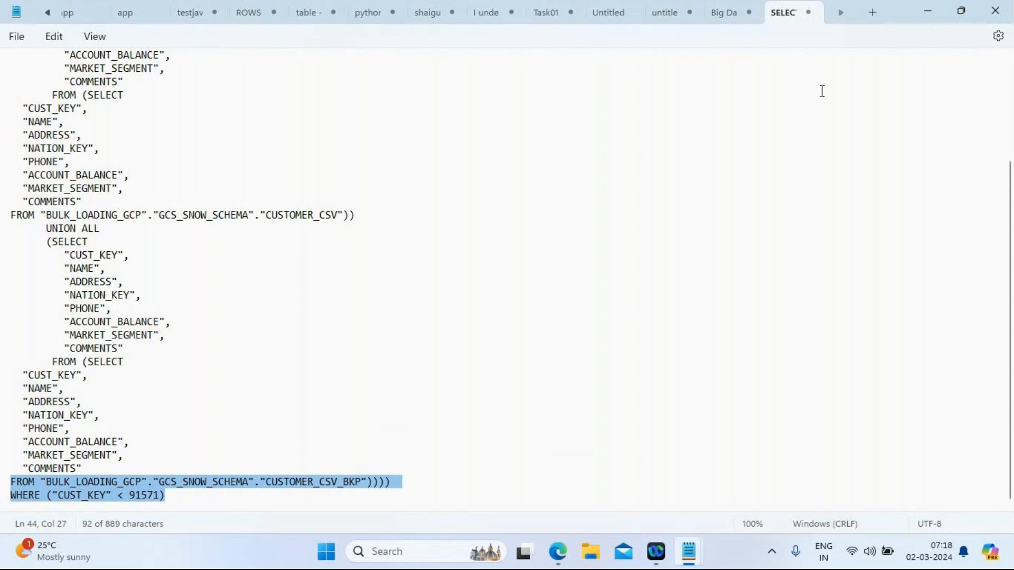
{"action": "left_click", "coordinate": [925, 12]}
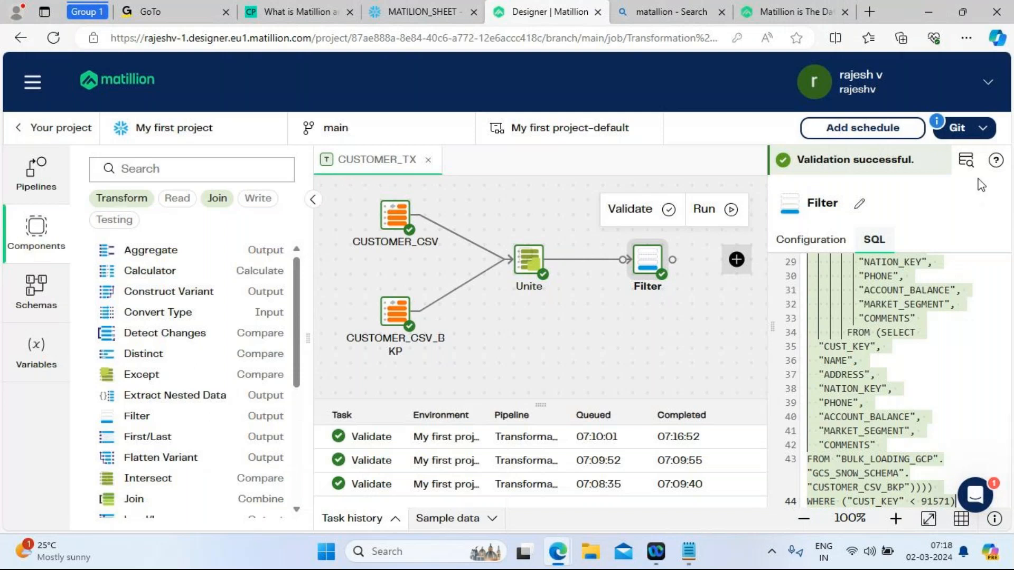
{"action": "left_click", "coordinate": [712, 257]}
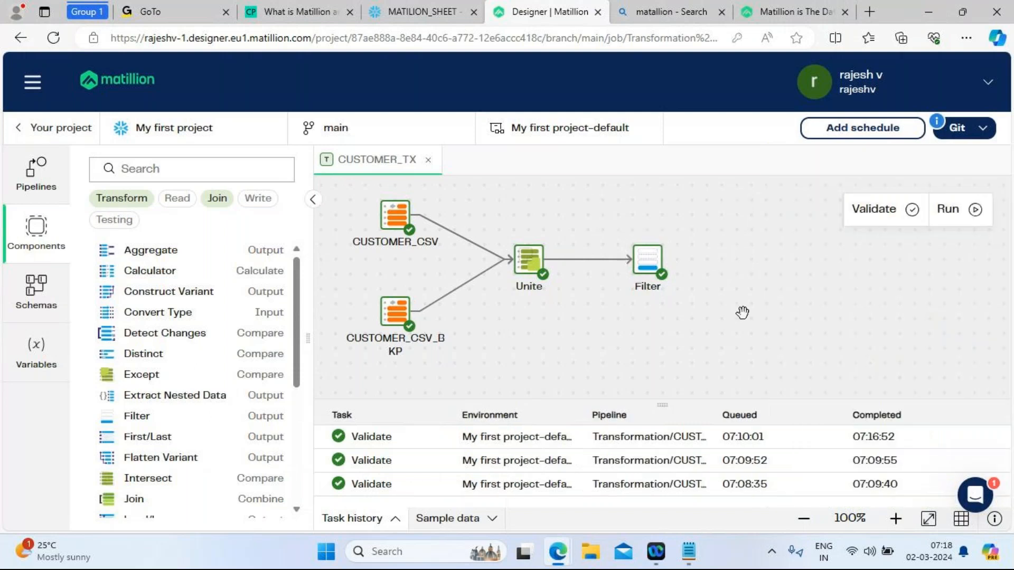
Limit the component list to the Write category by enabling Write and turning off Transform and Join
{"action": "left_click", "coordinate": [258, 199]}
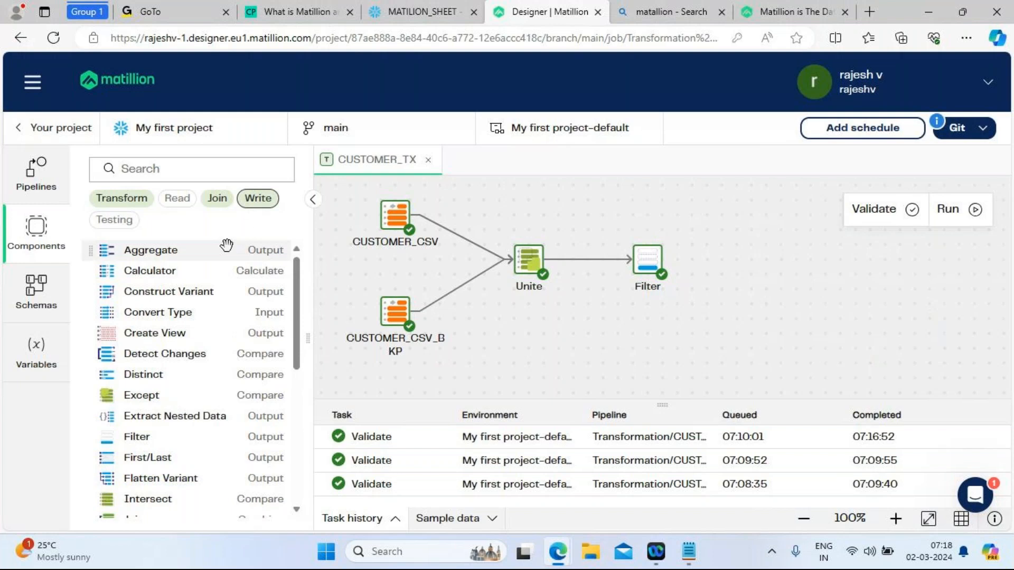
{"action": "left_click", "coordinate": [121, 201]}
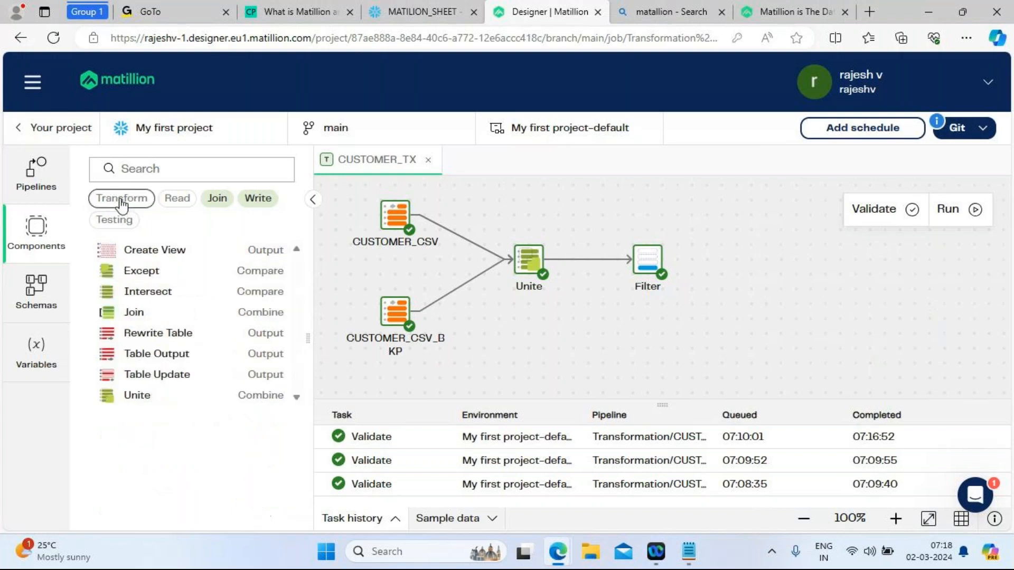
{"action": "left_click", "coordinate": [215, 204]}
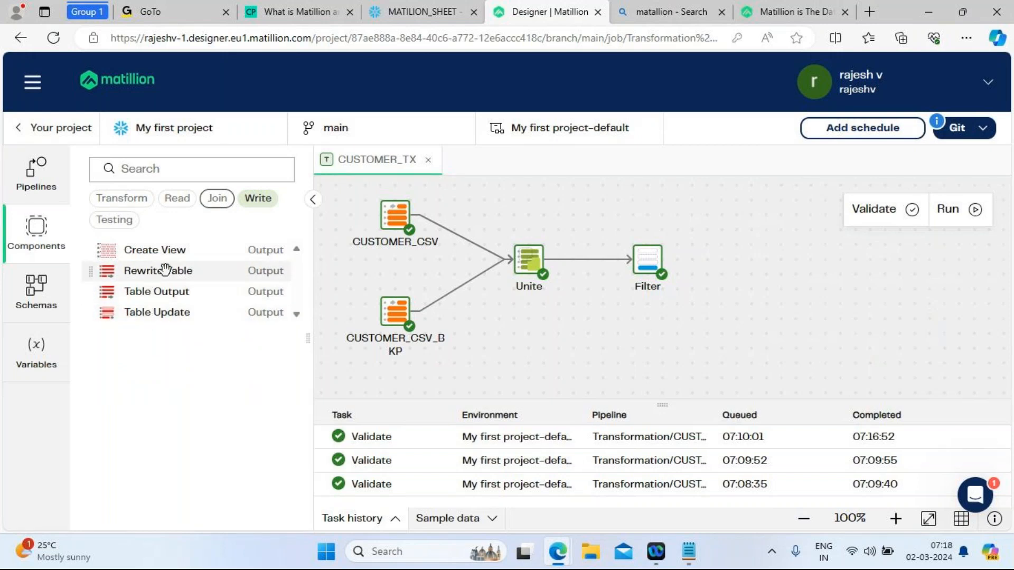
Add a Create View component to the pipeline after the Filter and connect the Filter's output to it
{"action": "left_click_drag", "start_coordinate": [165, 256], "coordinate": [767, 233]}
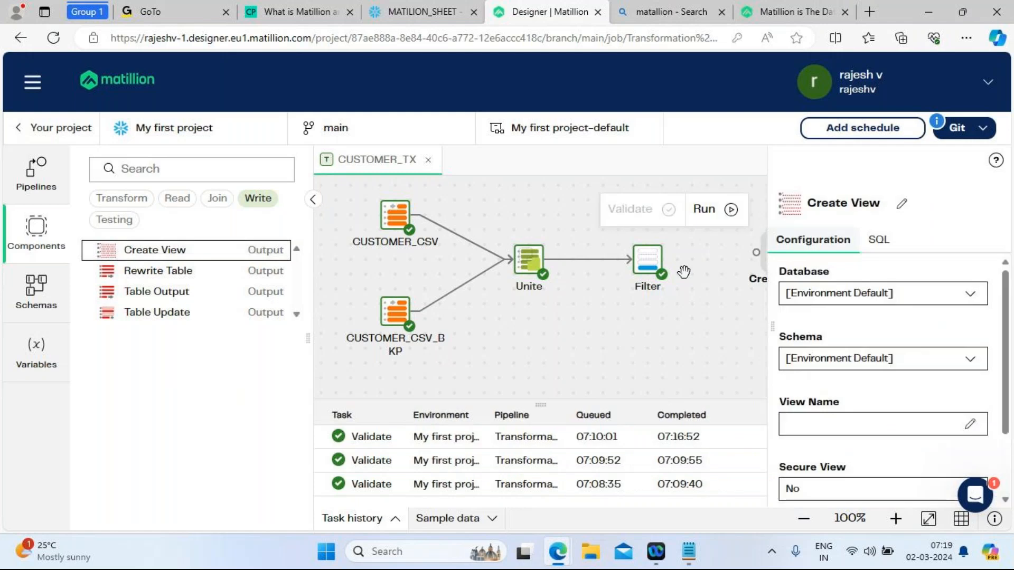
{"action": "left_click", "coordinate": [712, 327]}
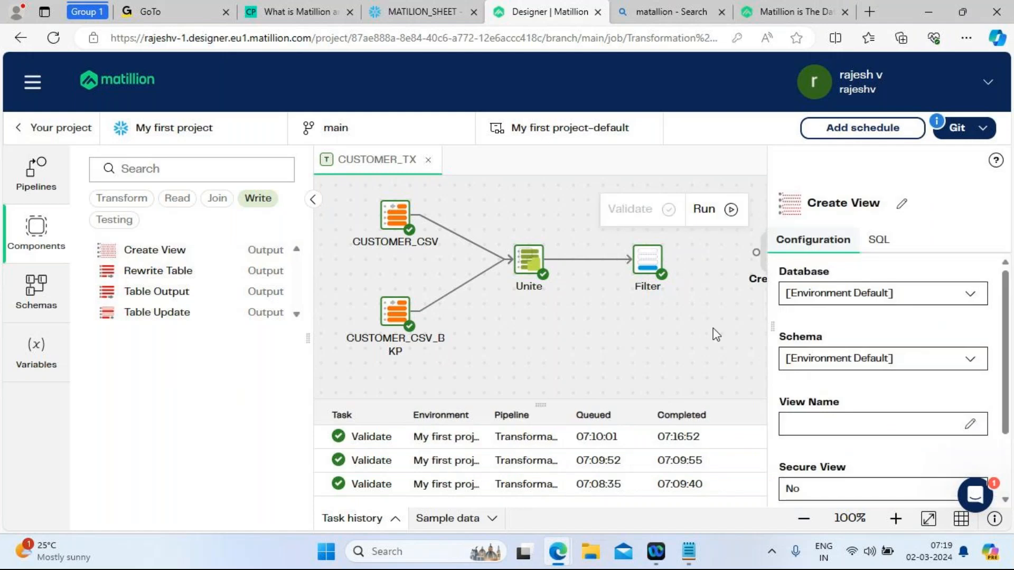
{"action": "left_click_drag", "start_coordinate": [672, 259], "coordinate": [757, 253]}
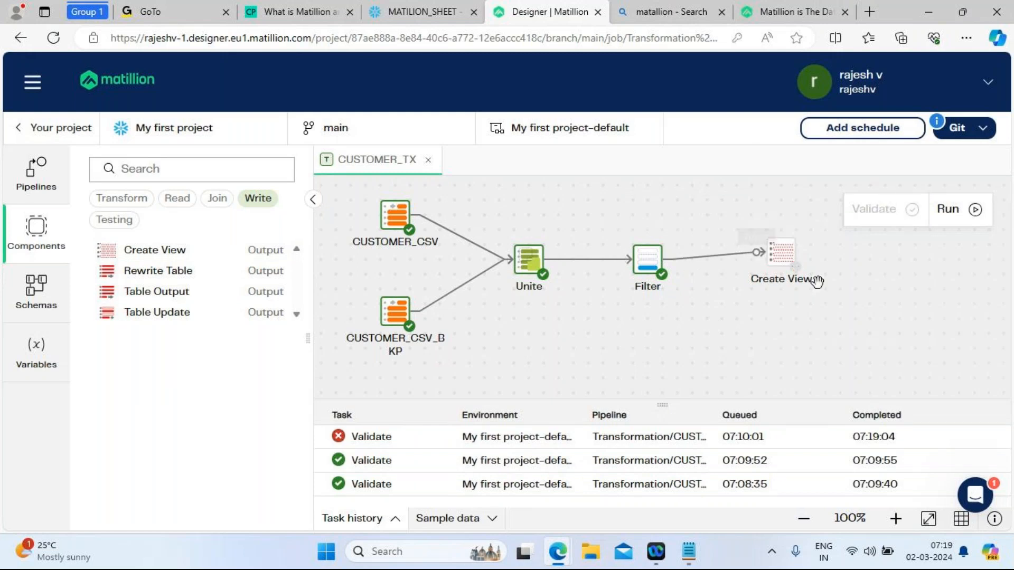
Set the Create View component's database to BULK_LOADING_GCP and its schema to GCS_SNOW_SCHEMA
{"action": "left_click", "coordinate": [782, 255]}
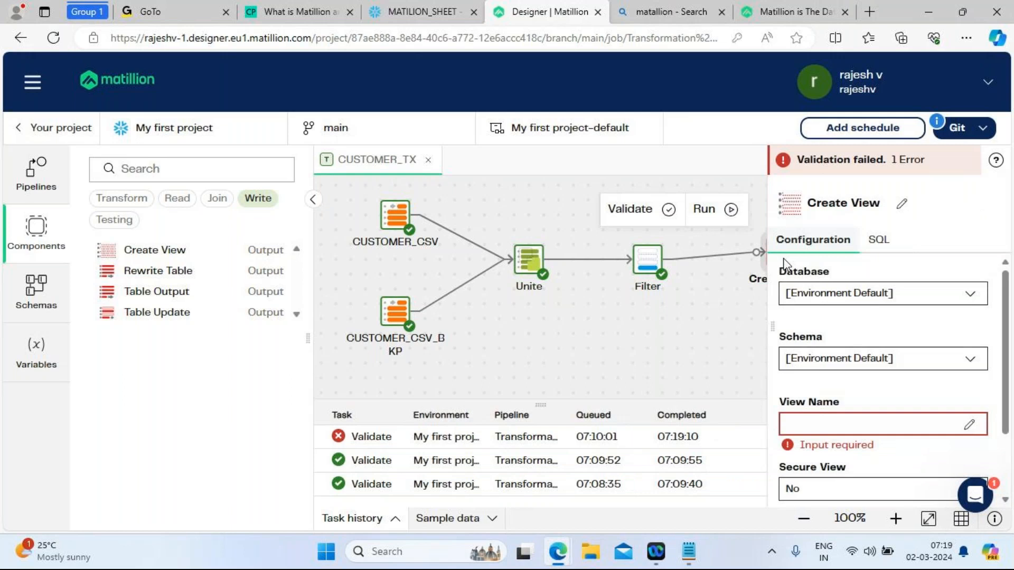
{"action": "left_click", "coordinate": [971, 297]}
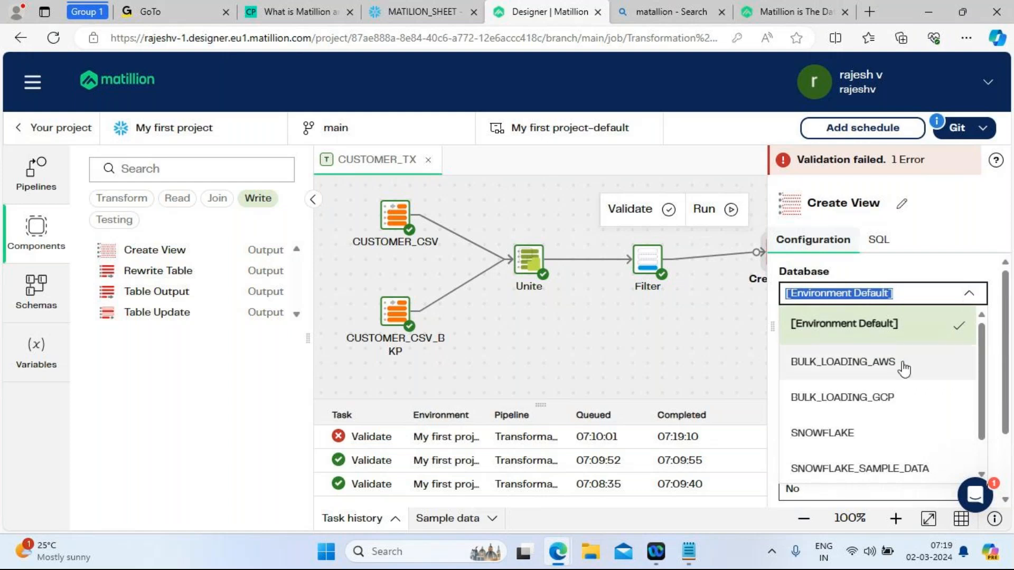
{"action": "left_click", "coordinate": [871, 402]}
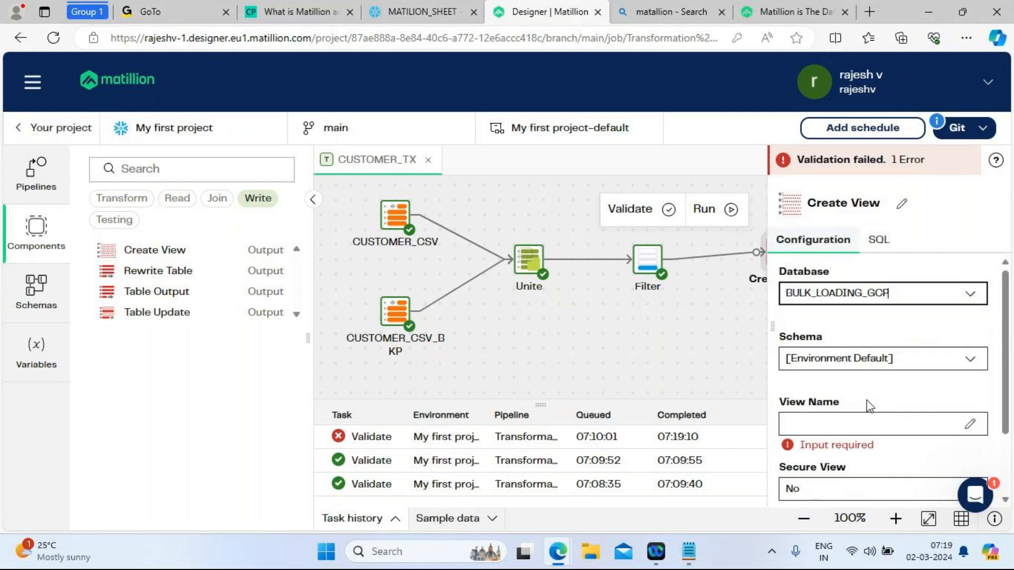
{"action": "left_click", "coordinate": [956, 355]}
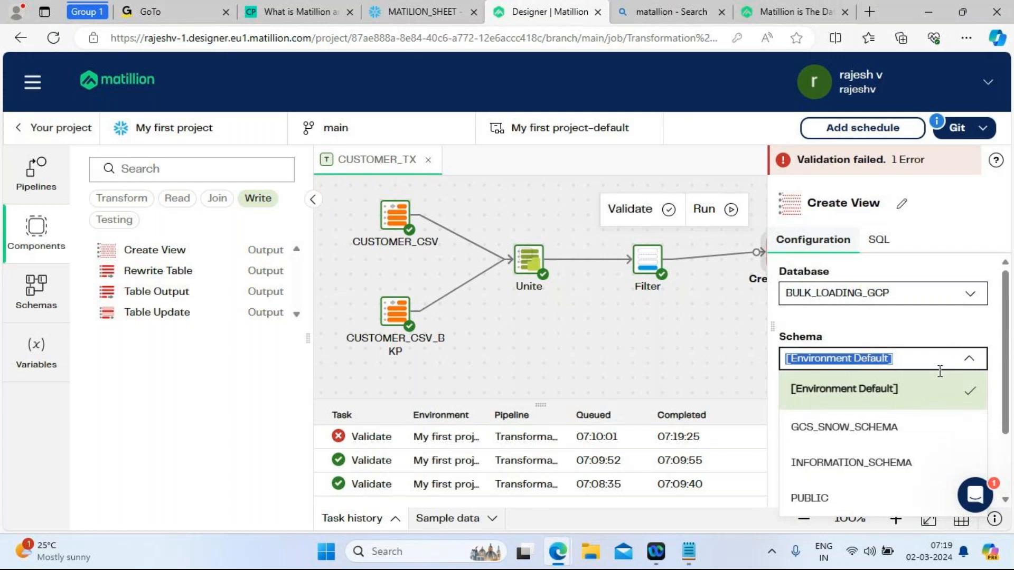
{"action": "left_click", "coordinate": [861, 428]}
Name the view customer_vw in the Create View component
{"action": "left_click", "coordinate": [913, 425]}
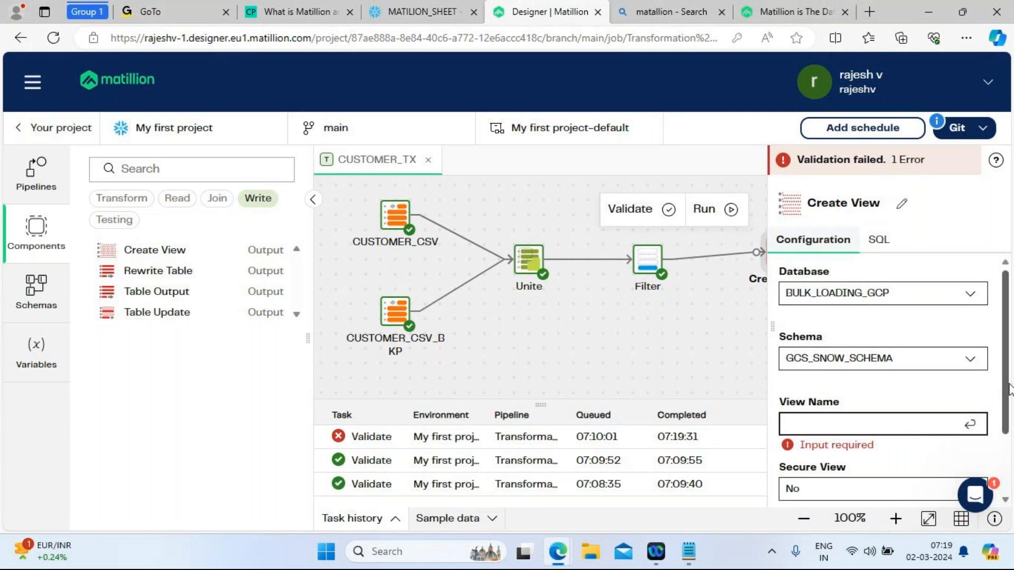
{"action": "left_click_drag", "start_coordinate": [1011, 385], "coordinate": [1010, 427]}
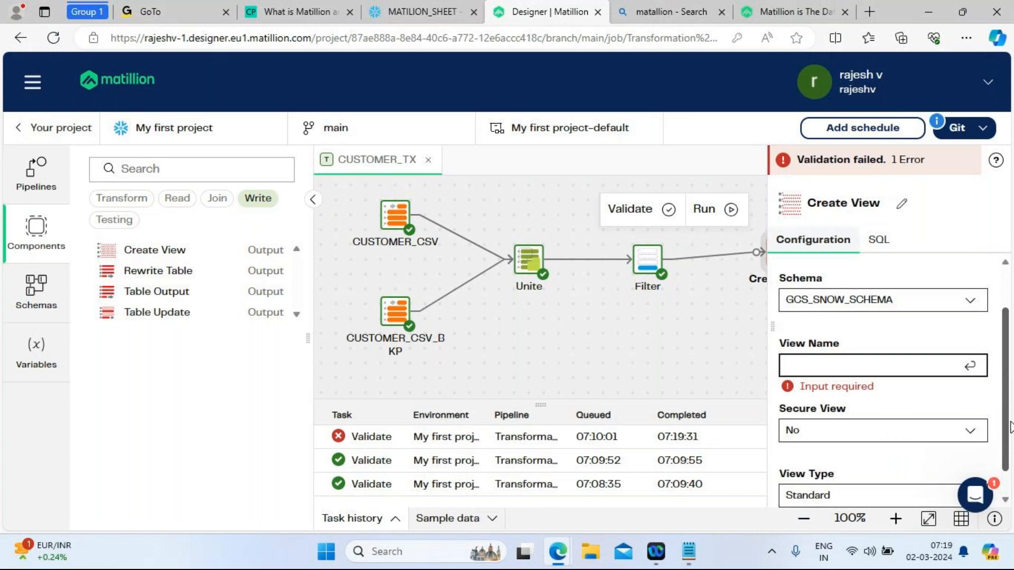
{"action": "type", "text": "customer_vw"}
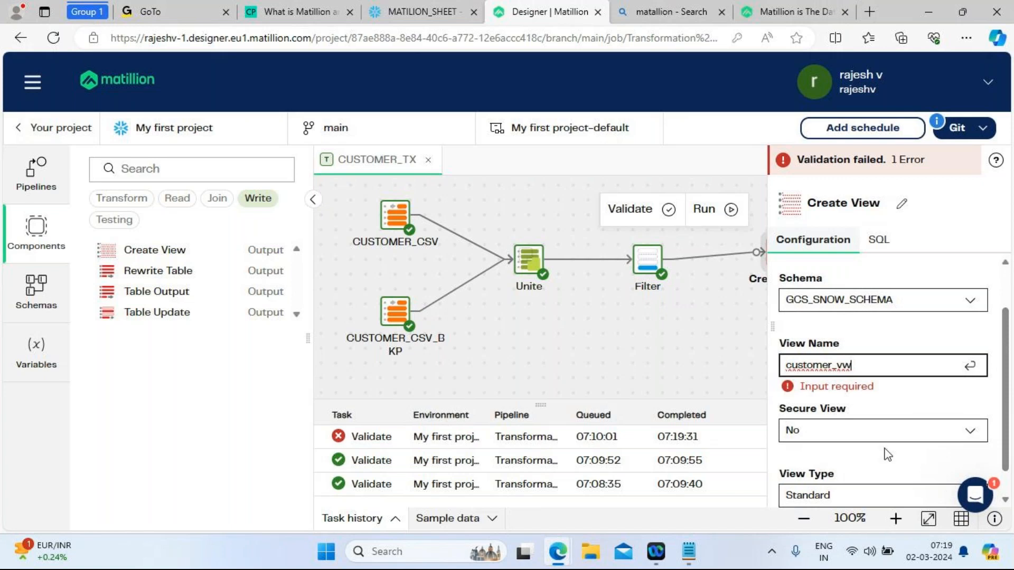
Keep Secure View at No and set the View Type to Materialized for the Create View component
{"action": "left_click", "coordinate": [970, 432]}
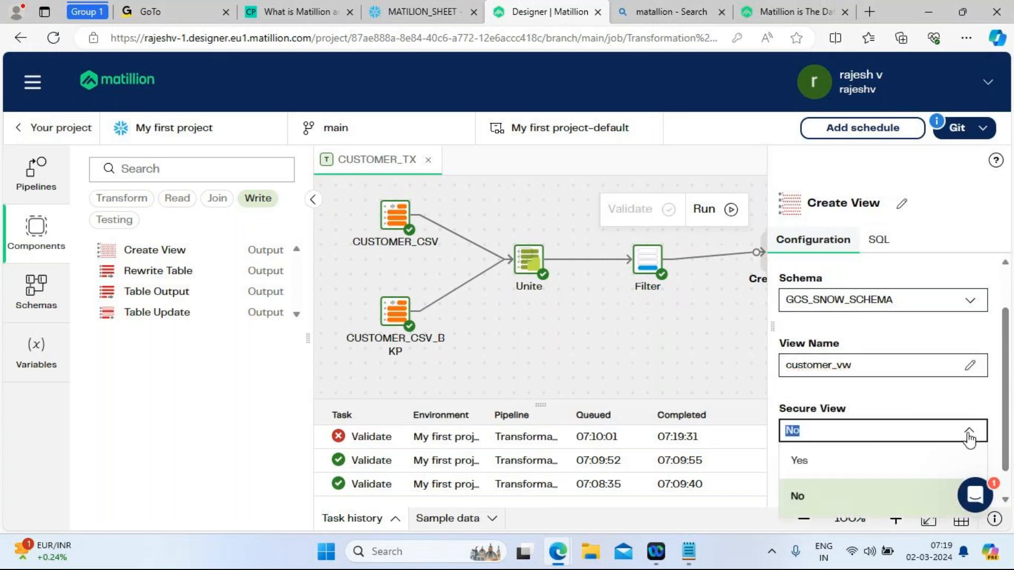
{"action": "left_click", "coordinate": [814, 494]}
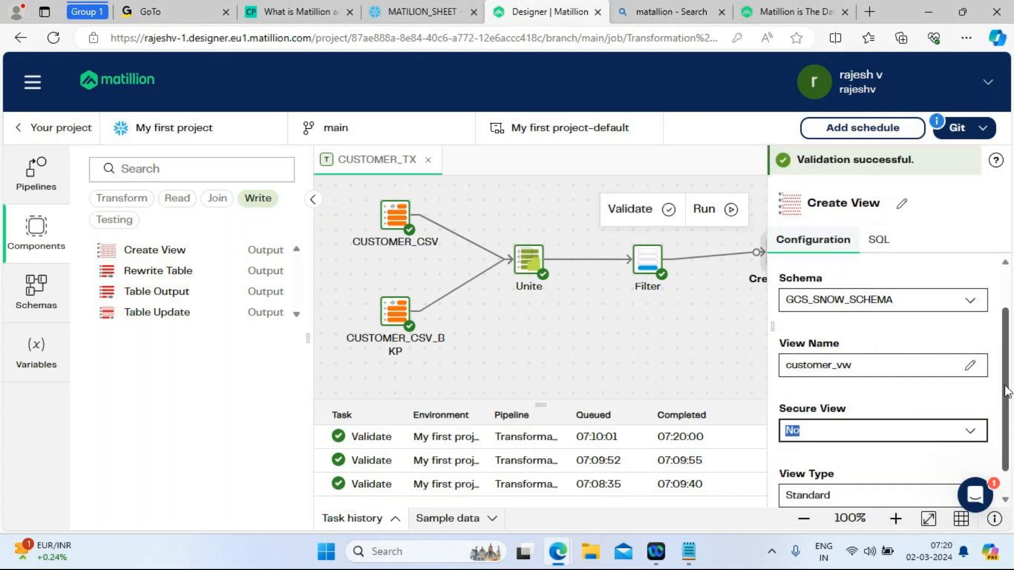
{"action": "left_click_drag", "start_coordinate": [1007, 394], "coordinate": [1009, 451]}
{"action": "left_click", "coordinate": [904, 470]}
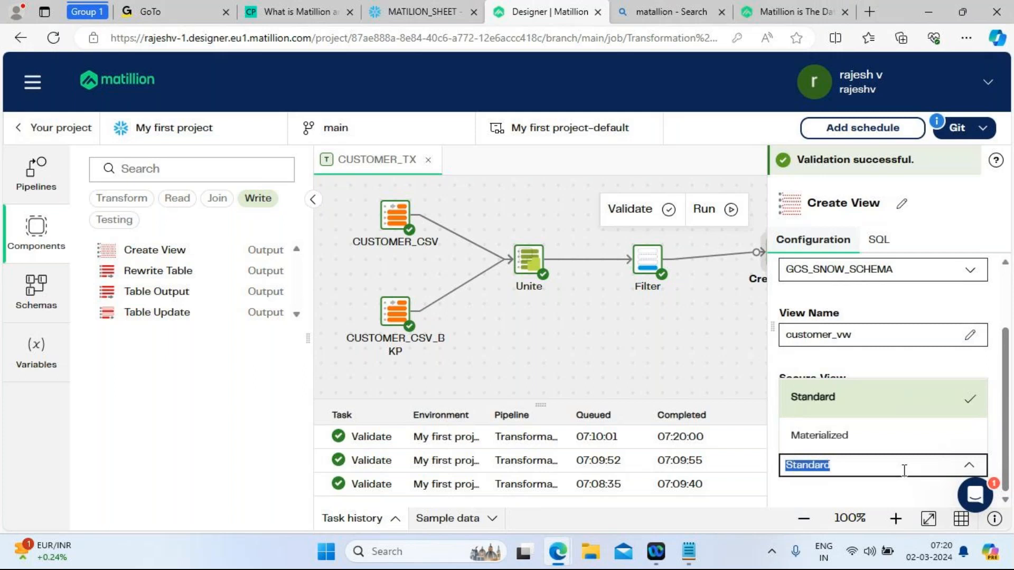
{"action": "left_click", "coordinate": [840, 439]}
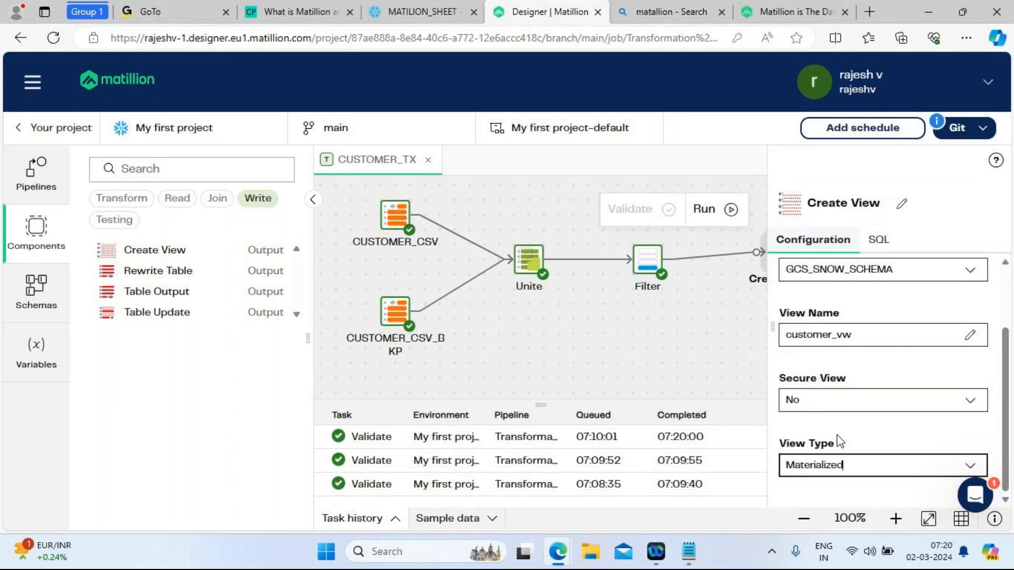
Show the SQL generated for the Create View component and copy the whole statement
{"action": "left_click", "coordinate": [880, 240]}
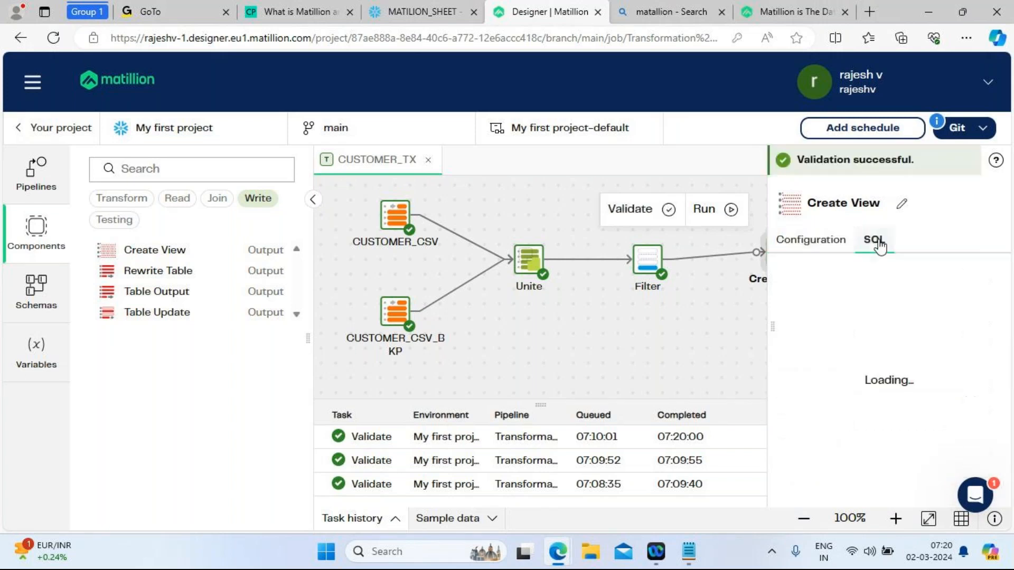
{"action": "left_click", "coordinate": [930, 324]}
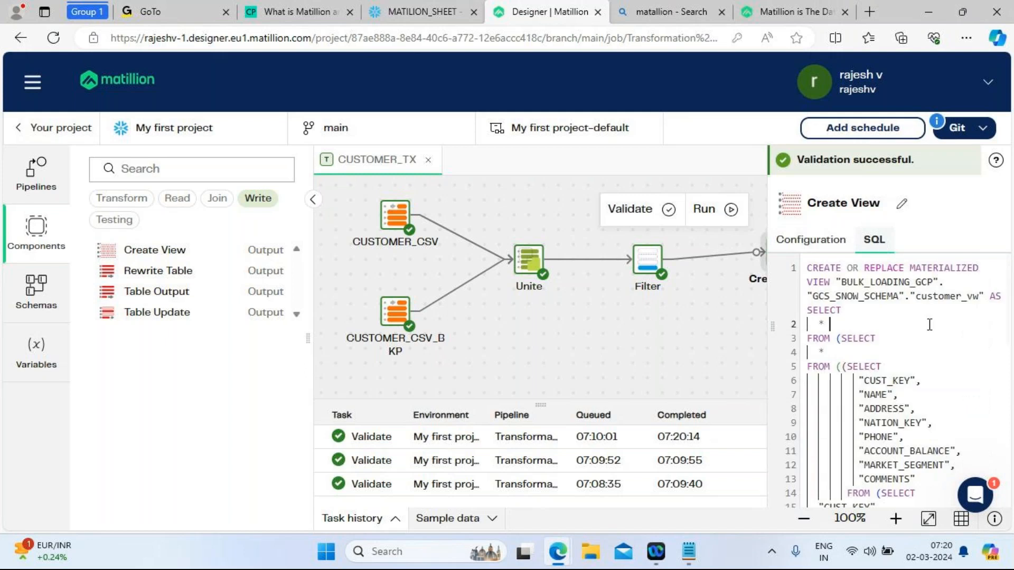
{"action": "key", "text": "ctrl+a"}
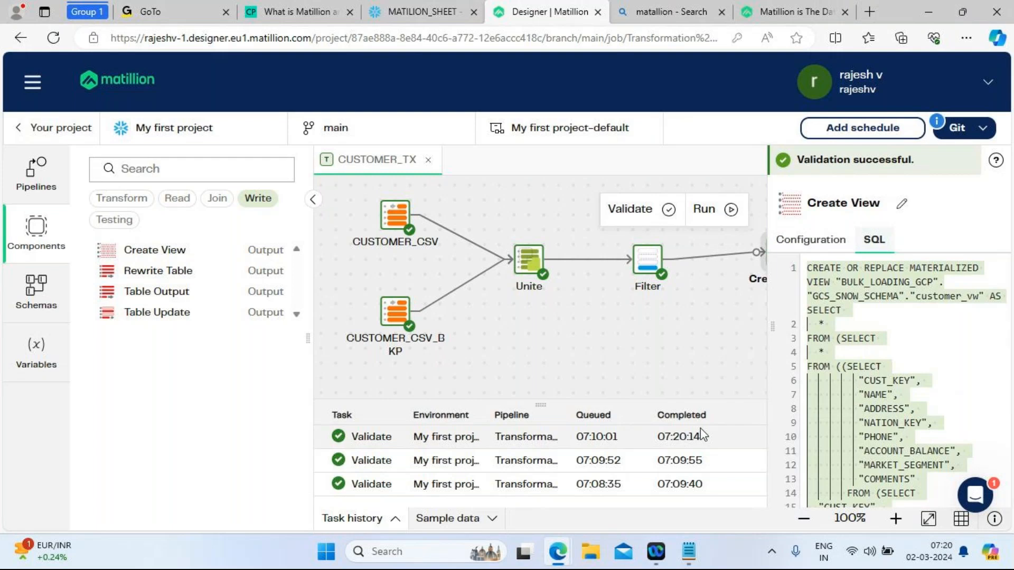
Launch Notepad++ through the Run dialog and paste the copied SQL into a new document
{"action": "key", "text": "super+r"}
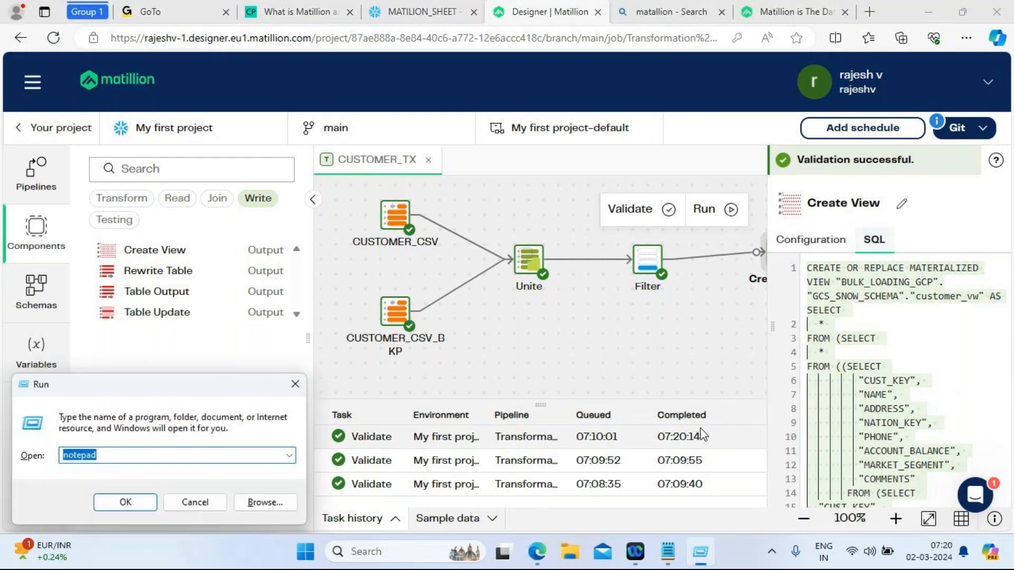
{"action": "left_click", "coordinate": [133, 452]}
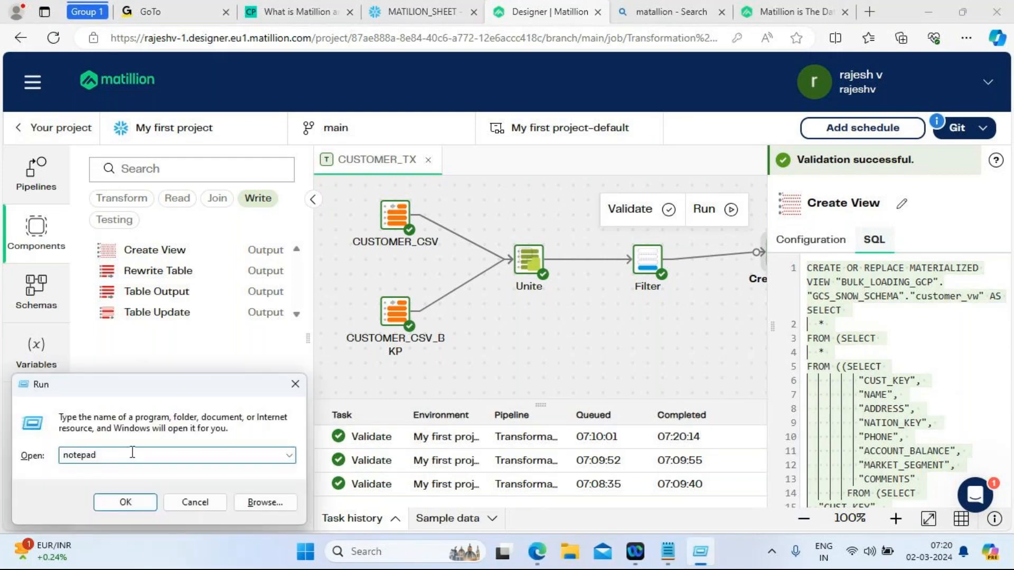
{"action": "type", "text": "++"}
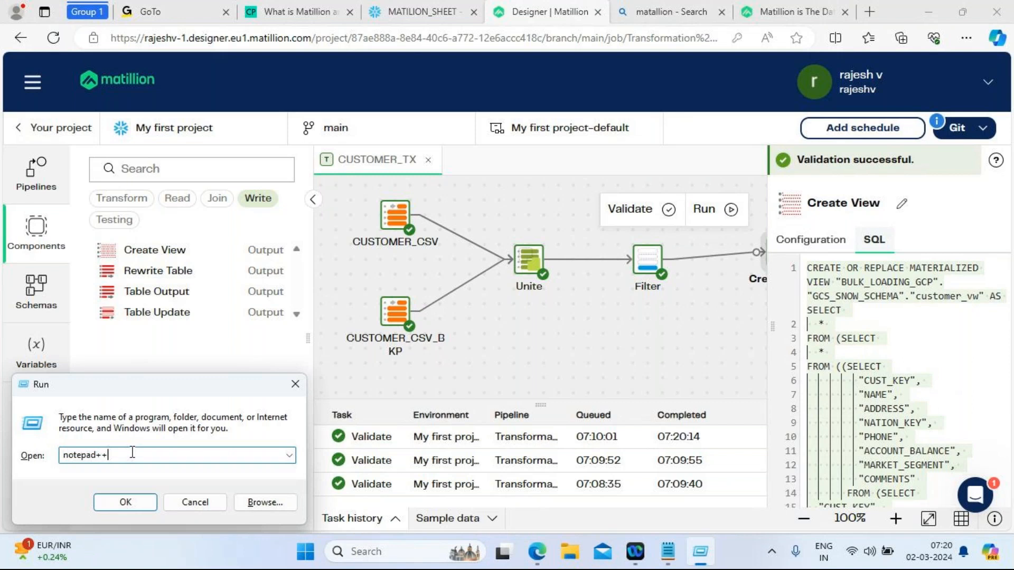
{"action": "left_click", "coordinate": [133, 501]}
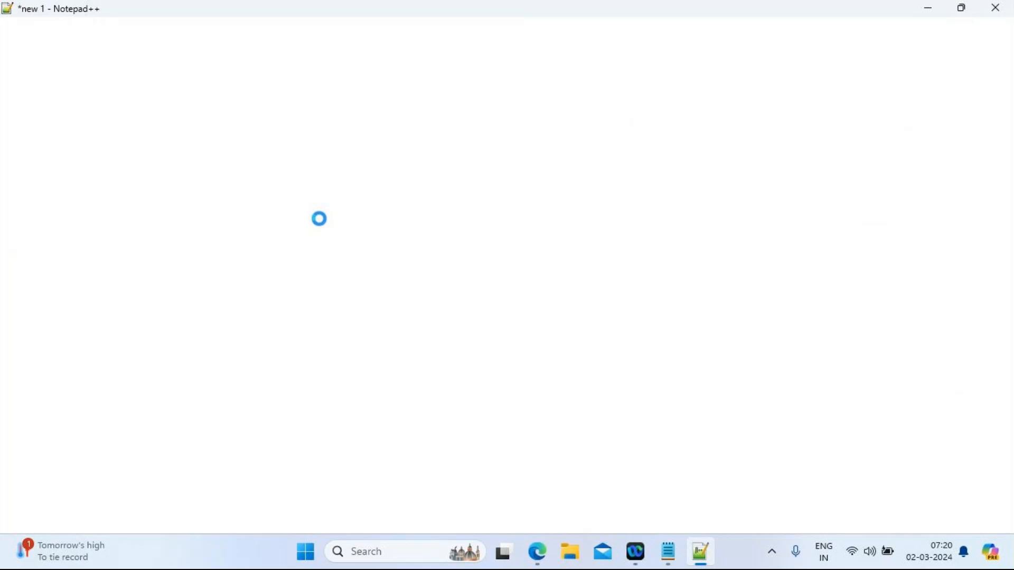
{"action": "key", "text": "ctrl+n"}
{"action": "key", "text": "ctrl+v"}
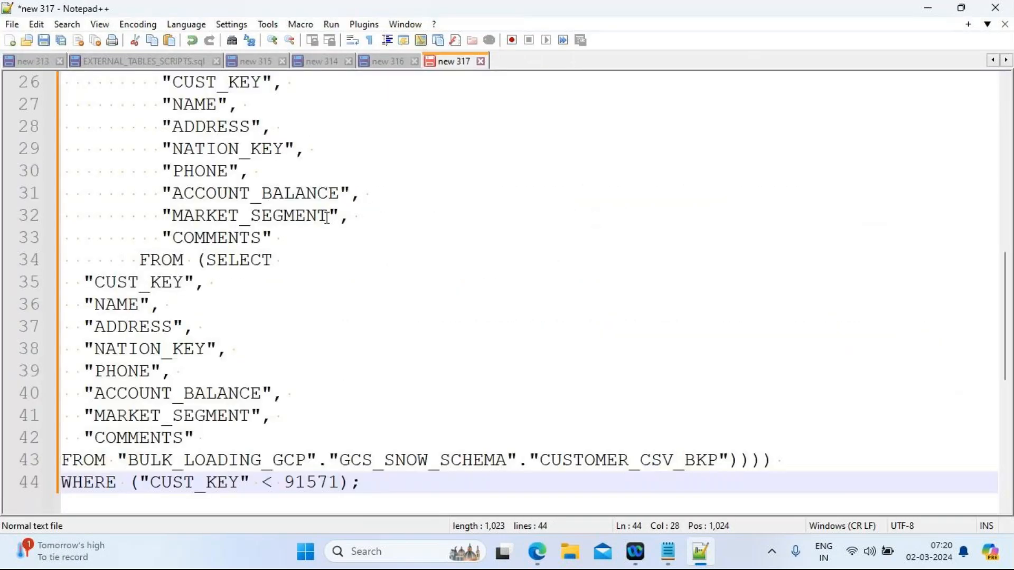
Set the new document's syntax highlighting language to SQL
{"action": "left_click", "coordinate": [180, 25]}
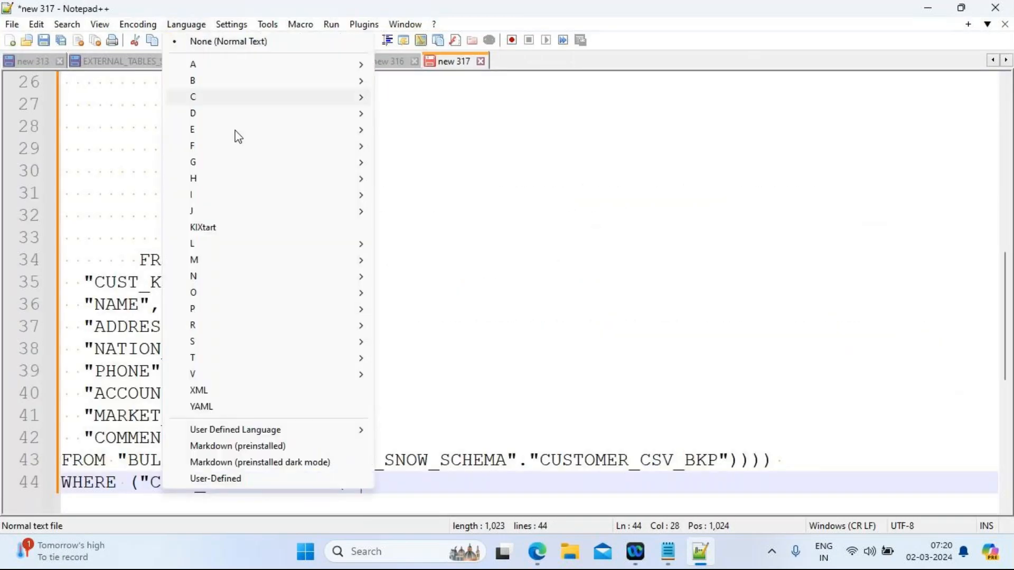
{"action": "mouse_move", "coordinate": [222, 342]}
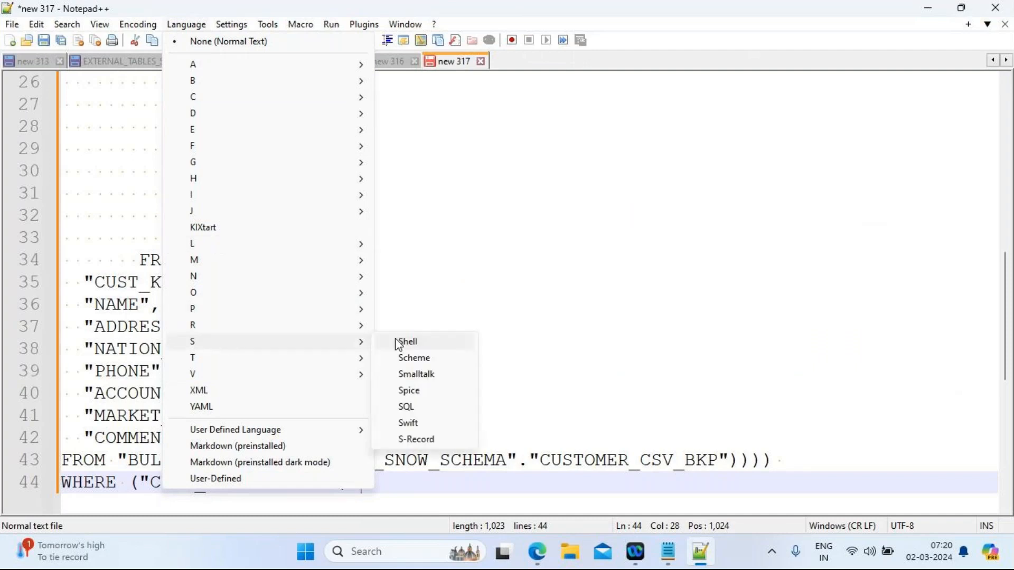
{"action": "left_click", "coordinate": [418, 408]}
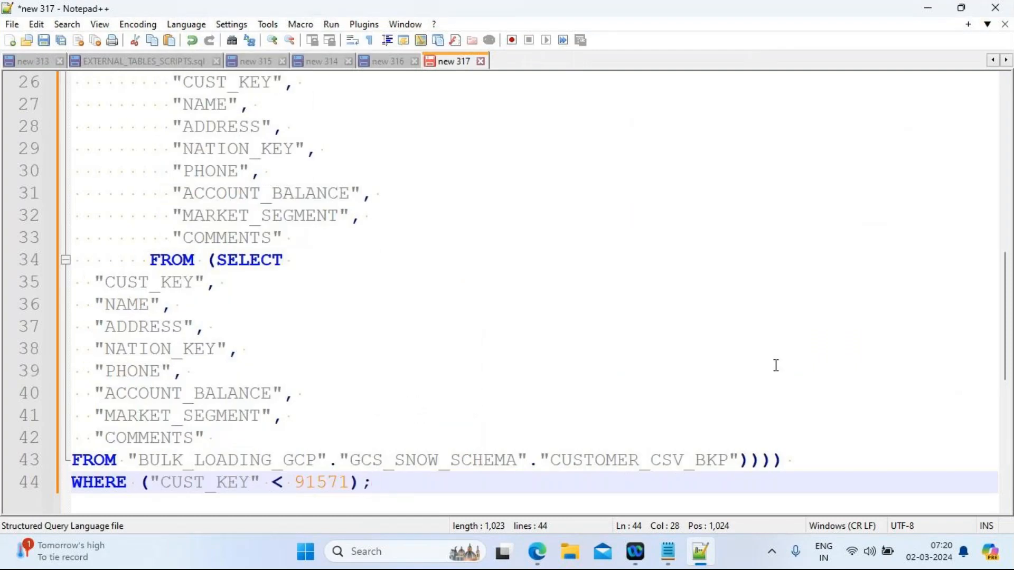
Examine the script from its closing WHERE clause up to the CREATE OR REPLACE MATERIALIZED VIEW line, highlighting the MATERIALIZED VIEW keywords
{"action": "left_click_drag", "start_coordinate": [1009, 313], "coordinate": [1009, 345]}
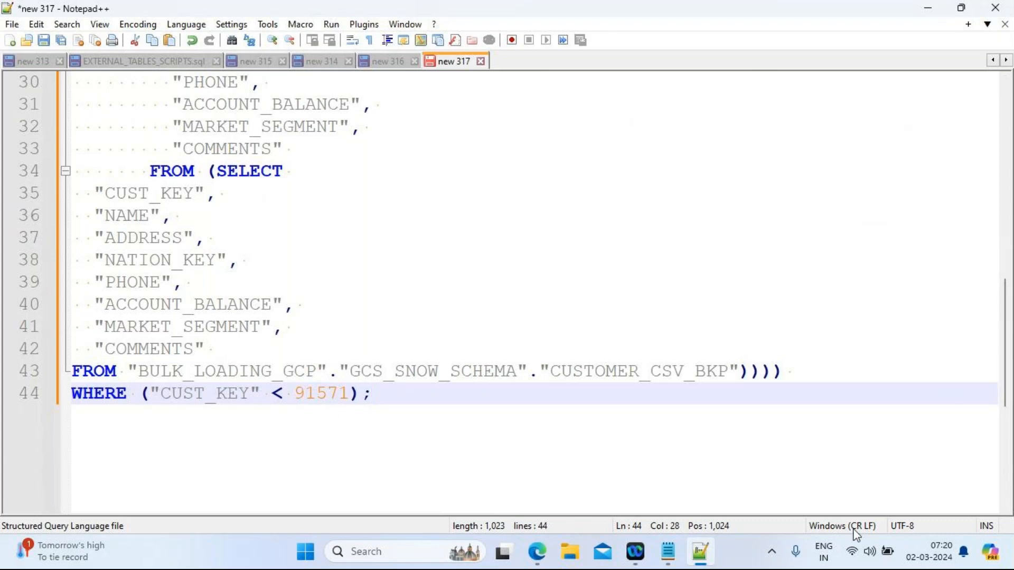
{"action": "left_click_drag", "start_coordinate": [1008, 393], "coordinate": [1008, 190]}
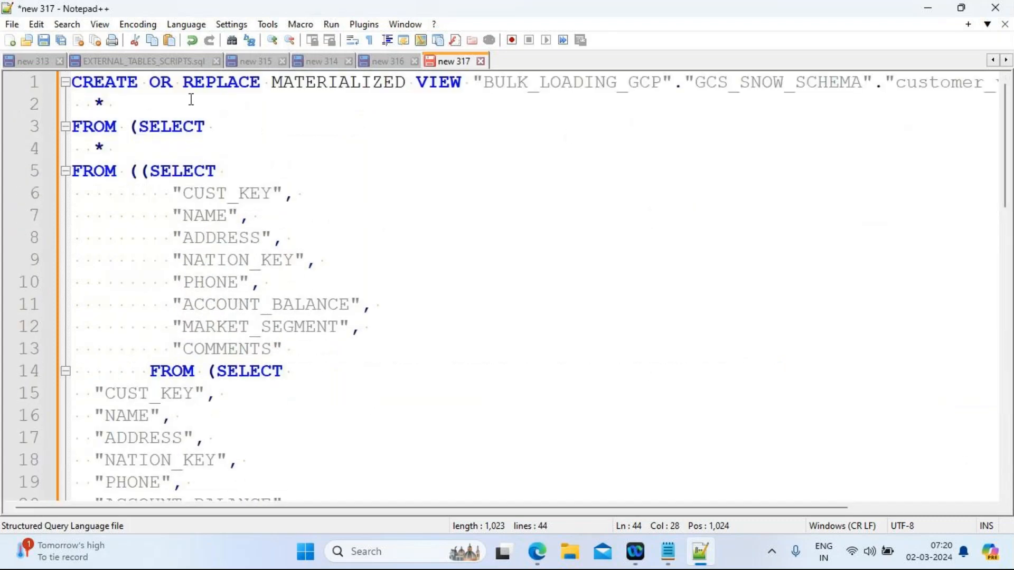
{"action": "left_click", "coordinate": [271, 83]}
{"action": "left_click_drag", "start_coordinate": [272, 83], "coordinate": [477, 87]}
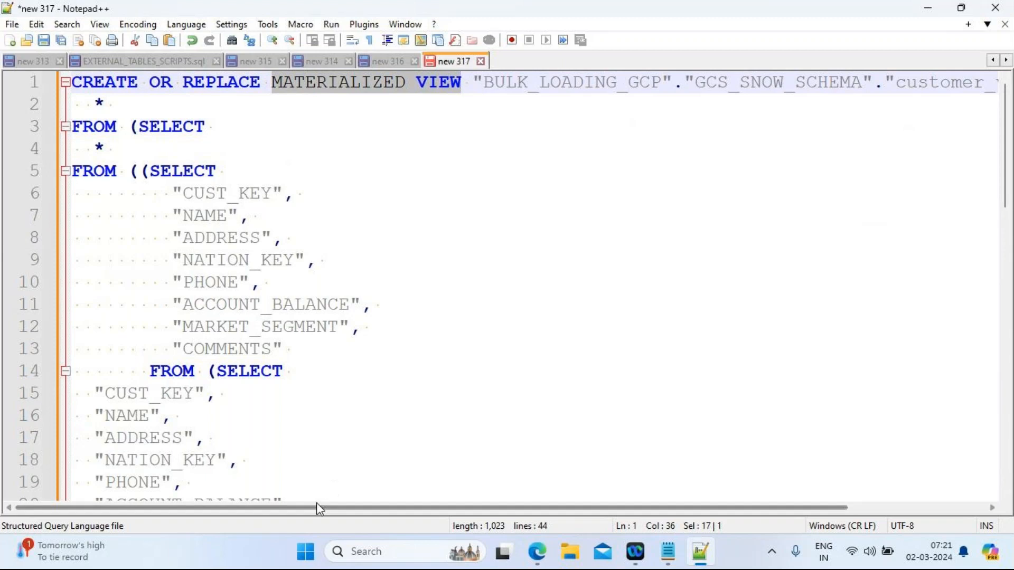
{"action": "left_click_drag", "start_coordinate": [315, 502], "coordinate": [470, 506]}
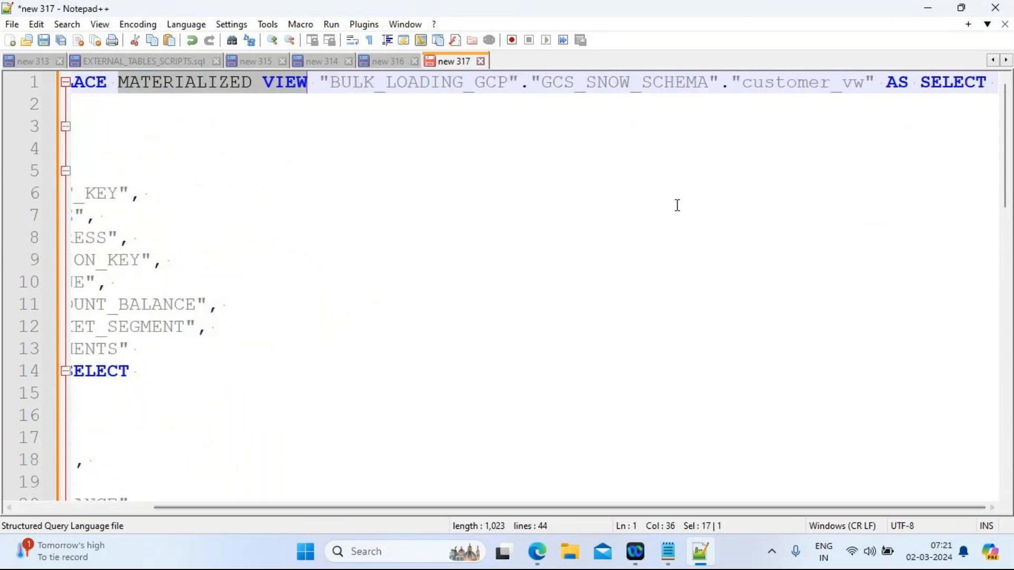
Highlight the database, schema and customer_vw view name in the script's first line, and return to the start of the line
{"action": "left_click", "coordinate": [389, 83]}
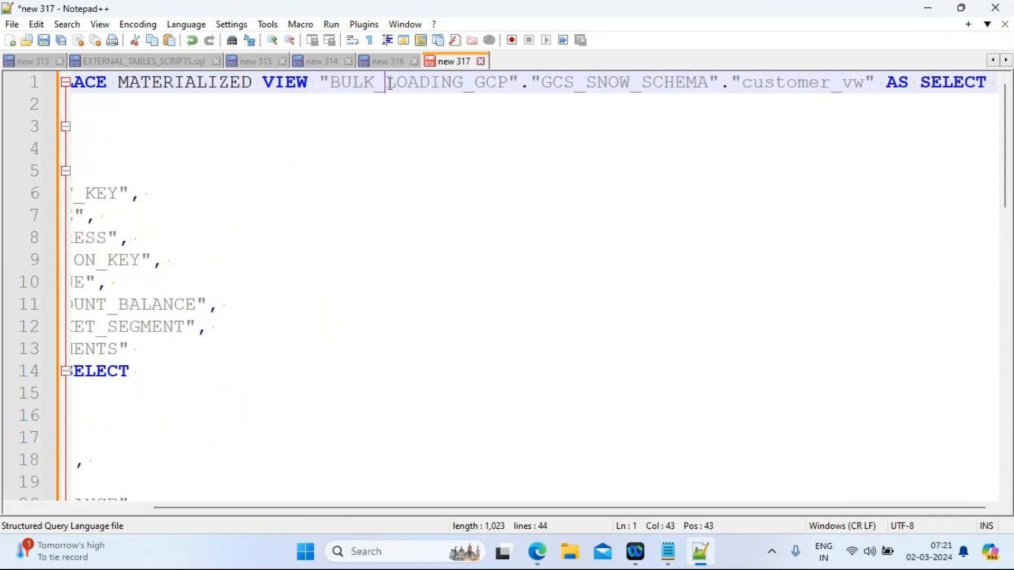
{"action": "double_click", "coordinate": [389, 84]}
{"action": "double_click", "coordinate": [591, 83]}
{"action": "left_click_drag", "start_coordinate": [742, 84], "coordinate": [863, 83]}
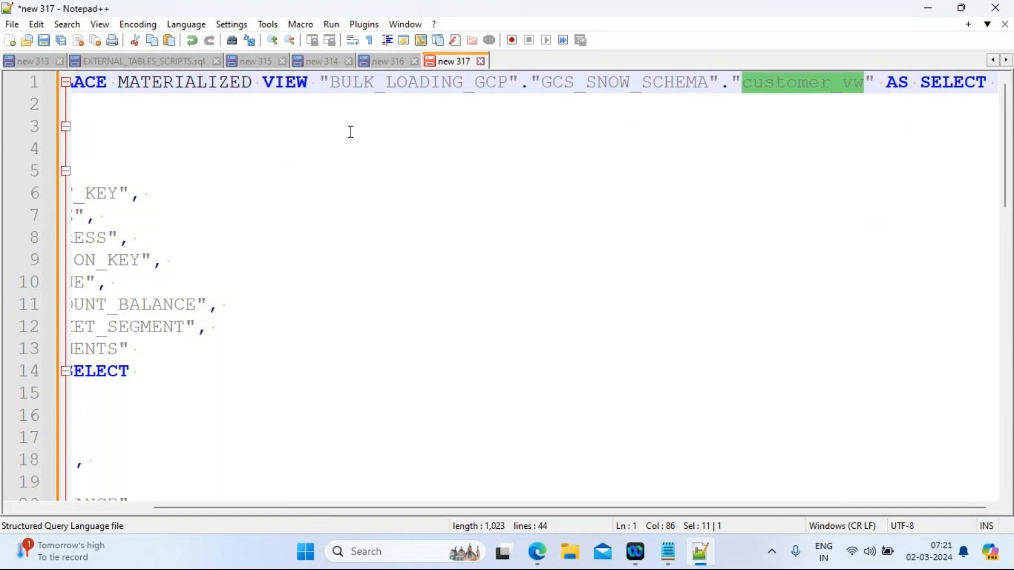
{"action": "left_click_drag", "start_coordinate": [499, 507], "coordinate": [267, 491]}
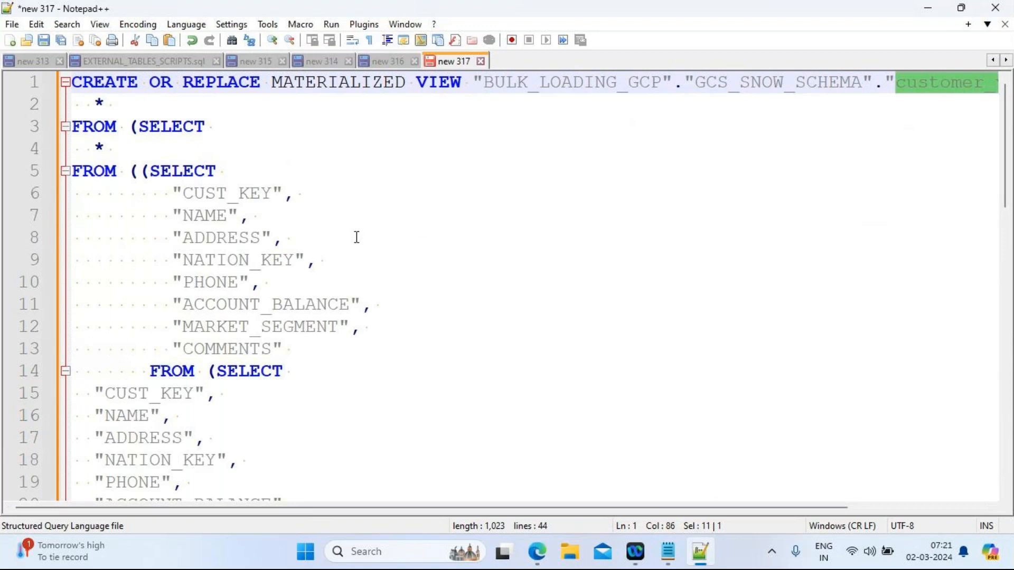
Switch back to the Matillion Designer, enlarge the results area and sample the Filter component's data
{"action": "mouse_move", "coordinate": [537, 567]}
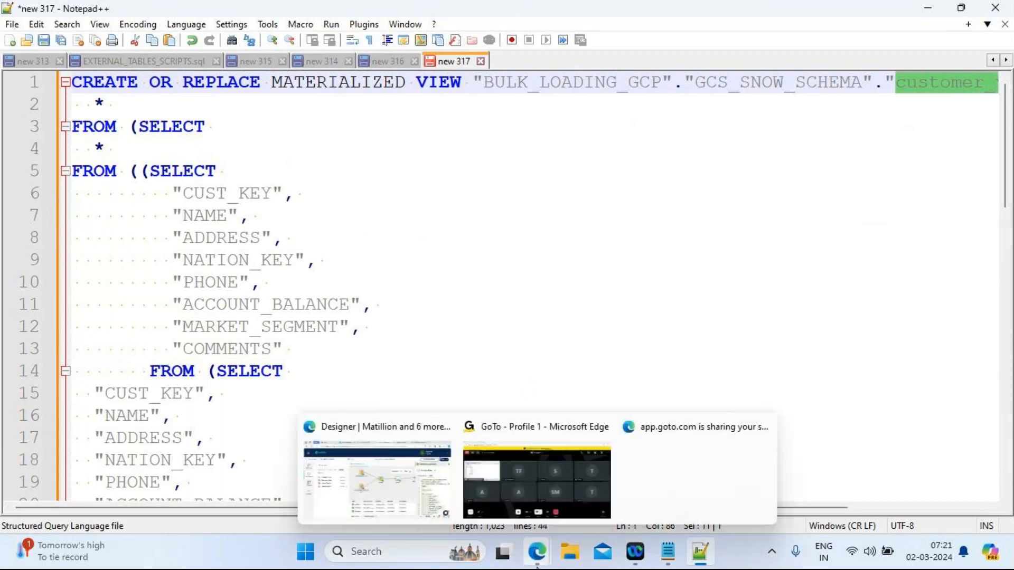
{"action": "left_click", "coordinate": [418, 500]}
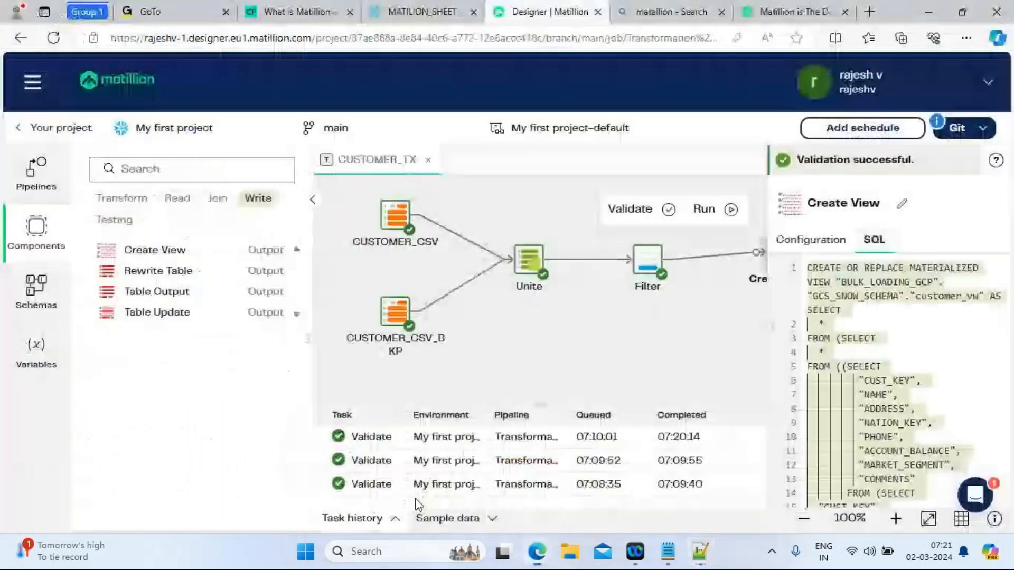
{"action": "left_click", "coordinate": [617, 324]}
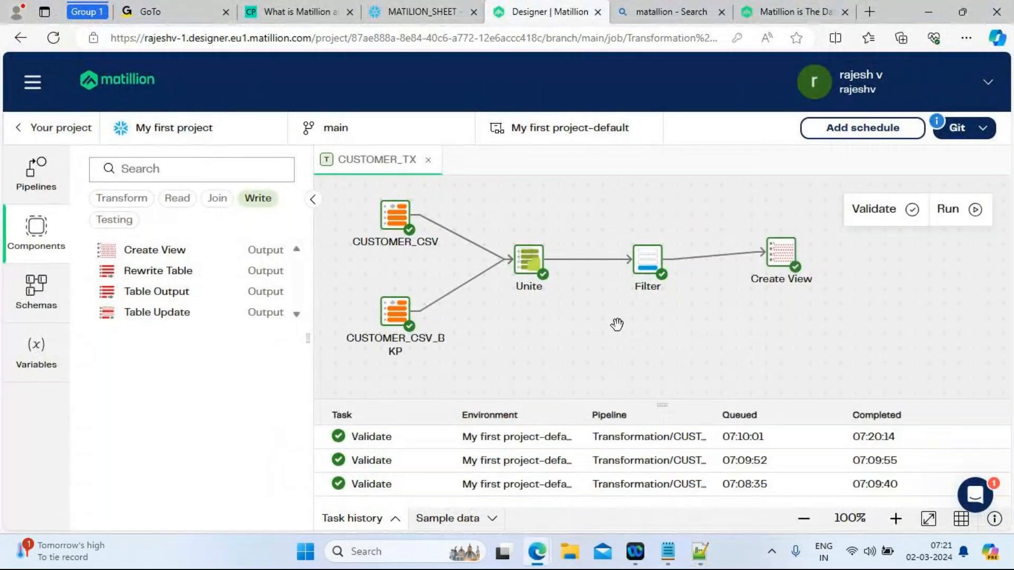
{"action": "left_click_drag", "start_coordinate": [426, 397], "coordinate": [426, 366]}
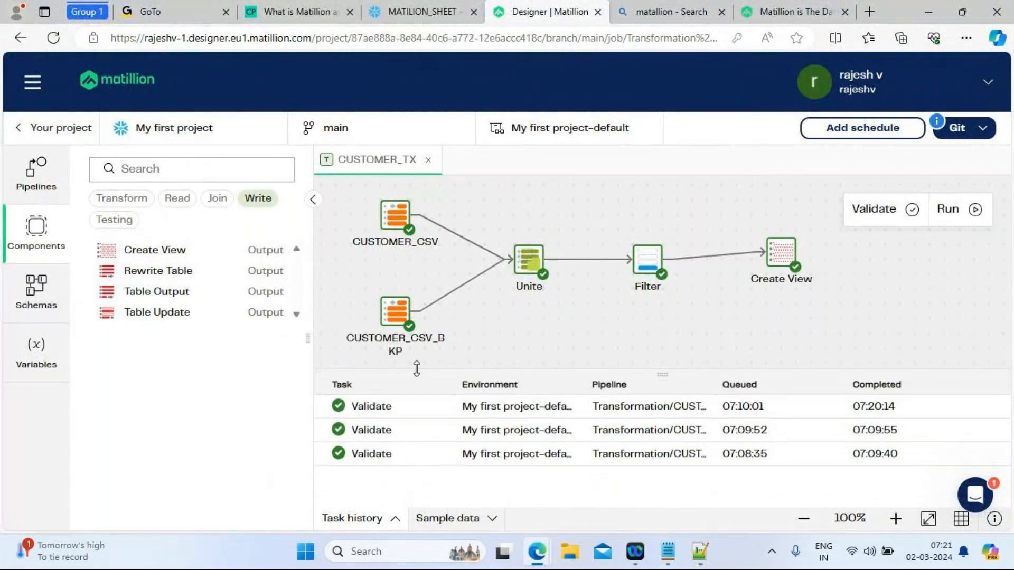
{"action": "left_click", "coordinate": [448, 521]}
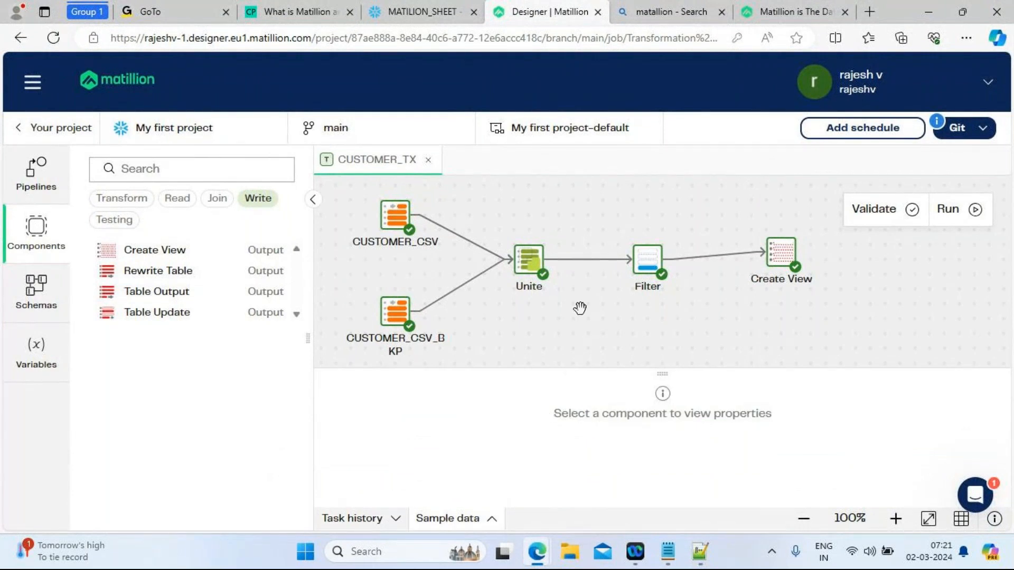
{"action": "left_click", "coordinate": [647, 263]}
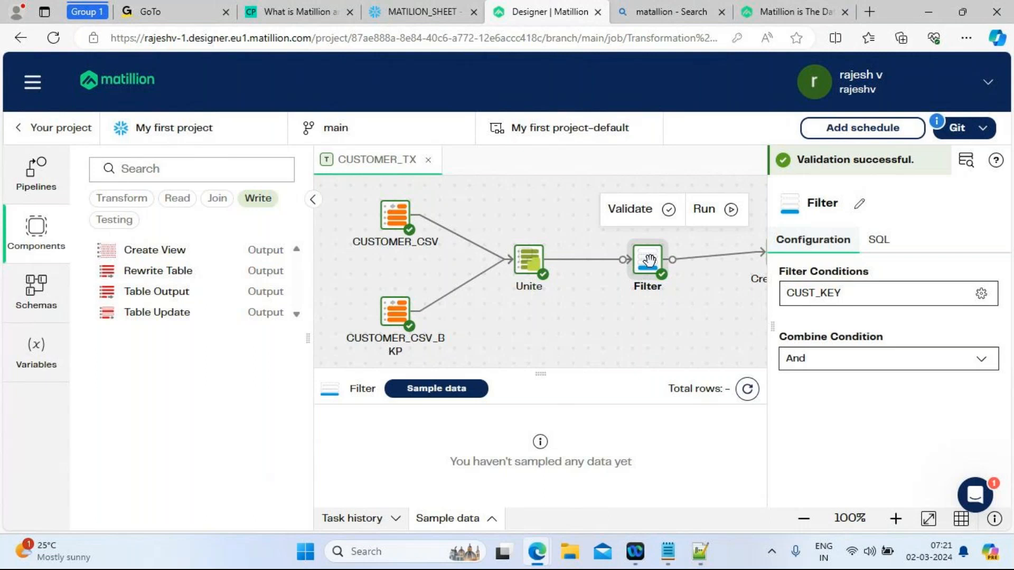
{"action": "left_click", "coordinate": [447, 391]}
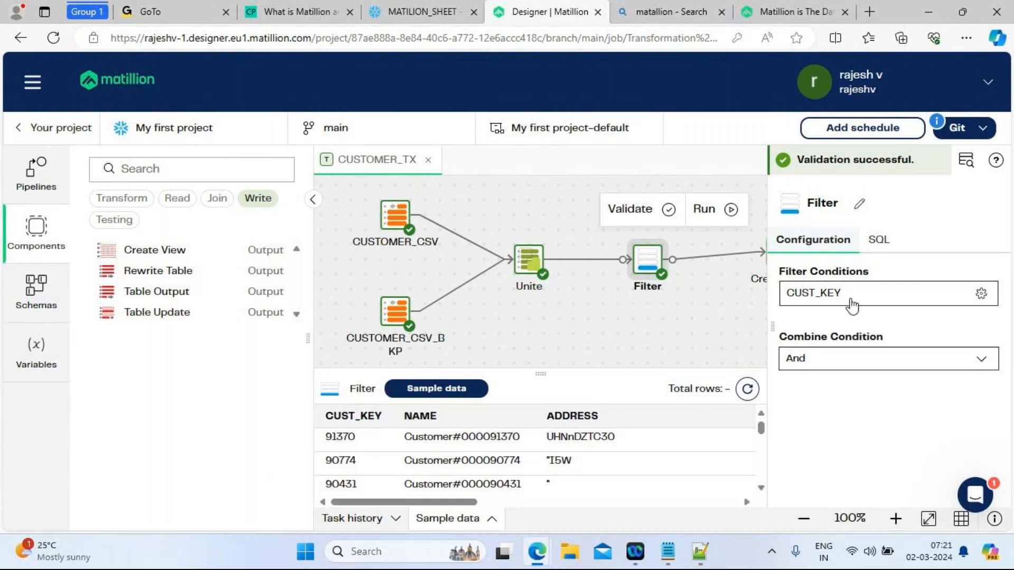
Show the SQL generated for the Filter component and go through it down to the closing WHERE clause
{"action": "left_click", "coordinate": [874, 241]}
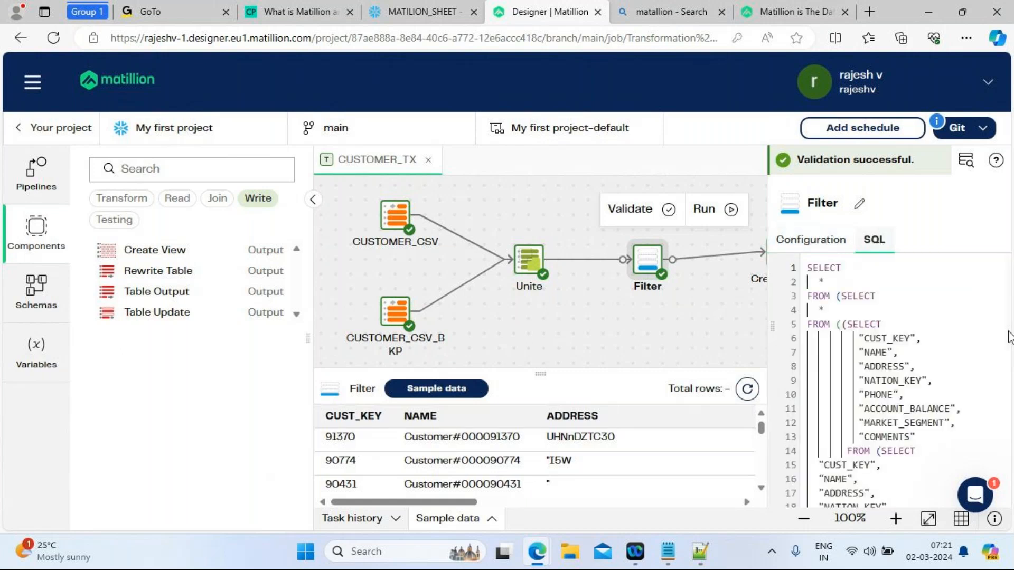
{"action": "key", "text": "Down"}
{"action": "key", "text": "Down"}
{"action": "key", "text": "Down"}
{"action": "key", "text": "Down"}
{"action": "key", "text": "Down"}
{"action": "key", "text": "Down"}
{"action": "key", "text": "Down"}
{"action": "key", "text": "Down"}
{"action": "key", "text": "Down"}
{"action": "key", "text": "Down"}
{"action": "key", "text": "Down"}
{"action": "key", "text": "Down"}
{"action": "key", "text": "Down"}
{"action": "key", "text": "Down"}
{"action": "key", "text": "Down"}
{"action": "key", "text": "Down"}
{"action": "key", "text": "Down"}
{"action": "key", "text": "Down"}
{"action": "key", "text": "Down"}
{"action": "key", "text": "Down"}
{"action": "key", "text": "Down"}
{"action": "key", "text": "Down"}
{"action": "key", "text": "Down"}
{"action": "key", "text": "Down"}
{"action": "key", "text": "Down"}
{"action": "key", "text": "Down"}
{"action": "key", "text": "Down"}
{"action": "key", "text": "Down"}
{"action": "key", "text": "Down"}
{"action": "key", "text": "Down"}
{"action": "key", "text": "Down"}
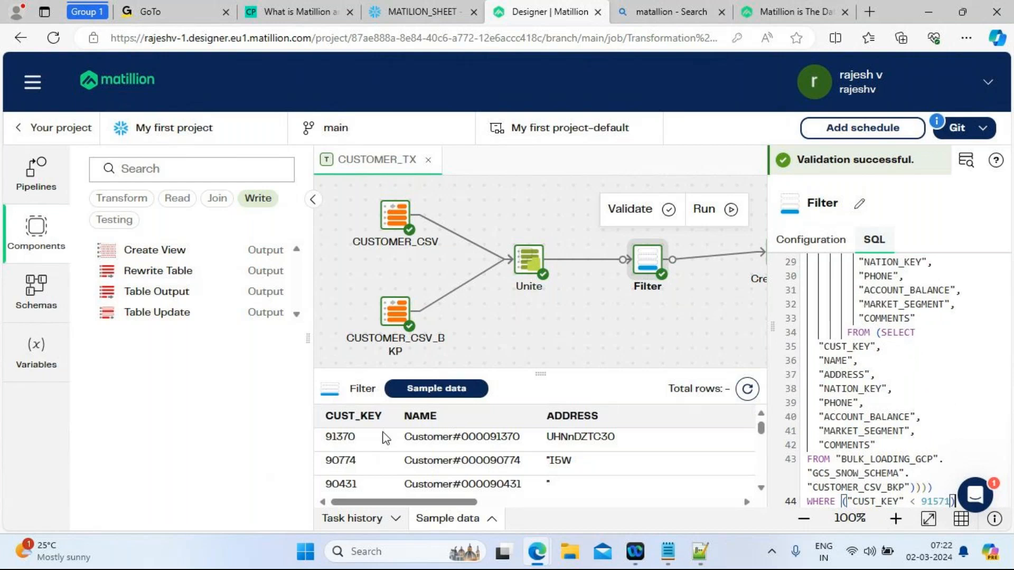
Look through the Filter component's sampled rows and compare their CUST_KEY values with the WHERE condition
{"action": "left_click_drag", "start_coordinate": [760, 433], "coordinate": [761, 487]}
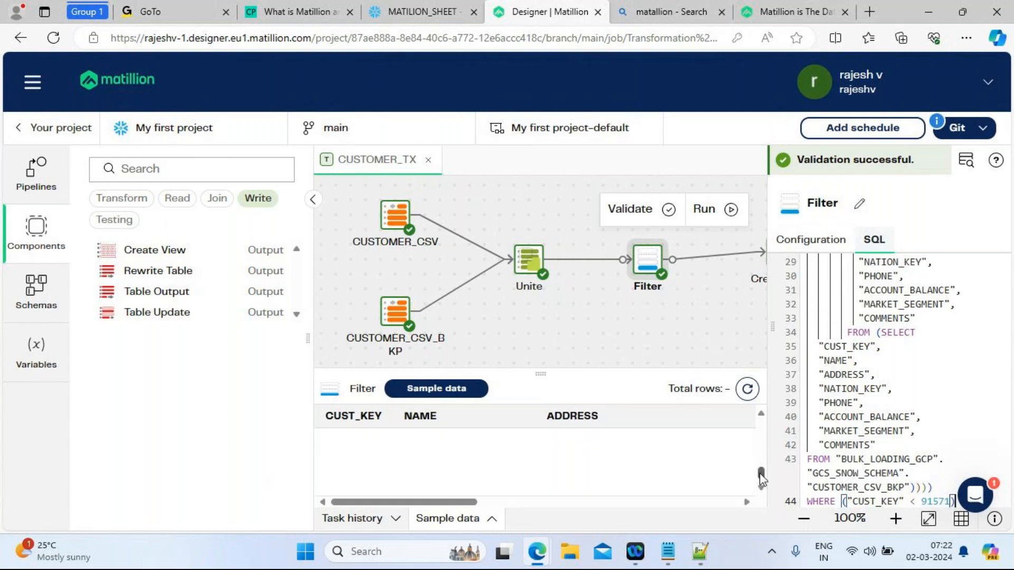
{"action": "left_click_drag", "start_coordinate": [761, 478], "coordinate": [761, 463]}
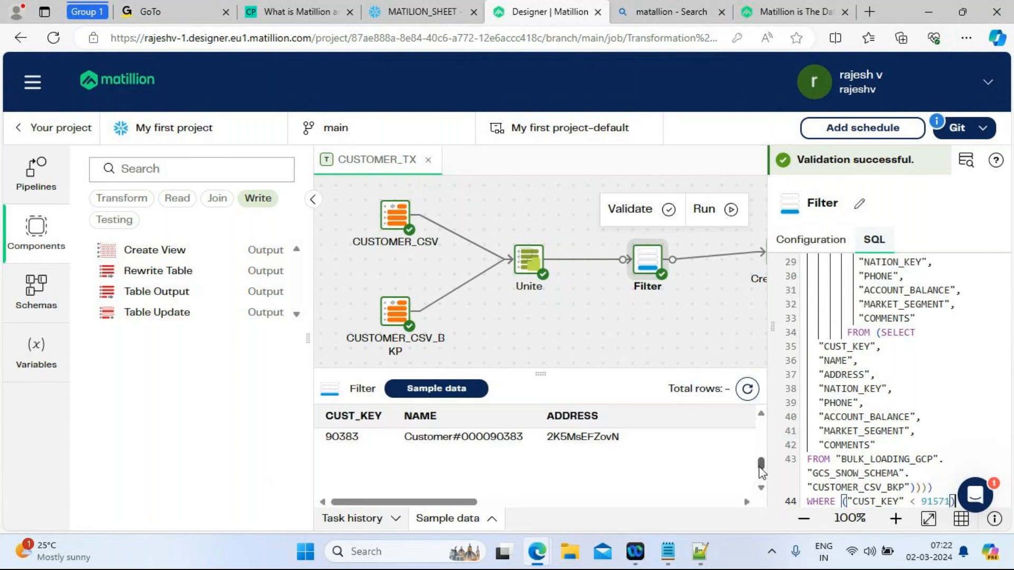
{"action": "left_click_drag", "start_coordinate": [761, 469], "coordinate": [758, 456]}
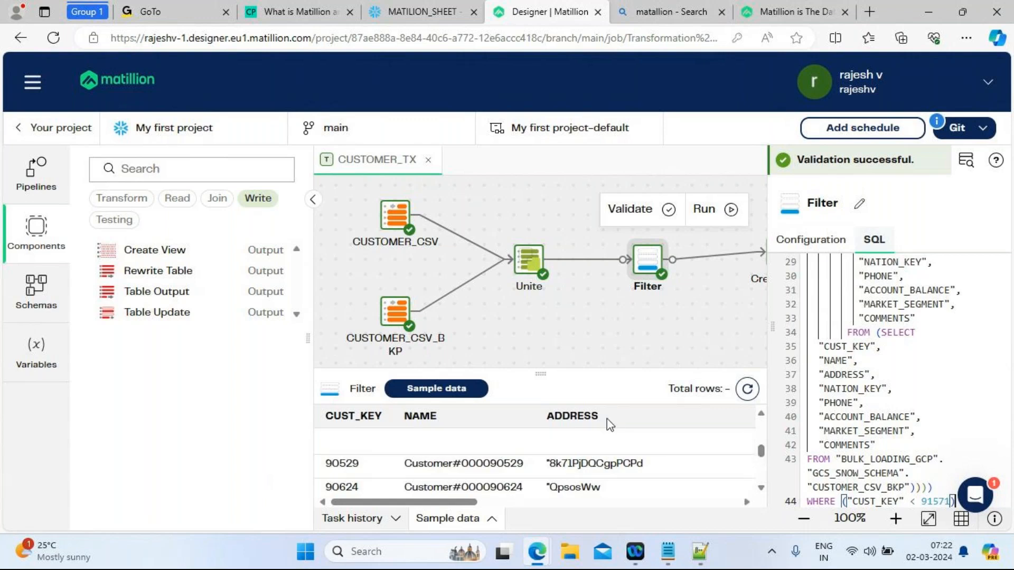
Sample the data of the Unite and CUSTOMER_CSV components and retrieve the total row count for CUSTOMER_CSV
{"action": "left_click", "coordinate": [523, 270]}
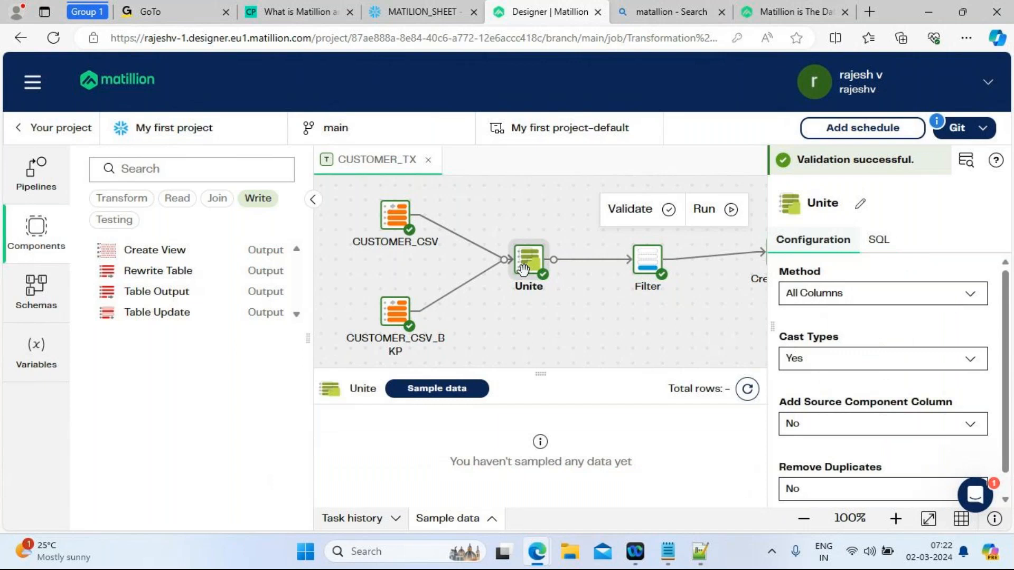
{"action": "left_click", "coordinate": [436, 389]}
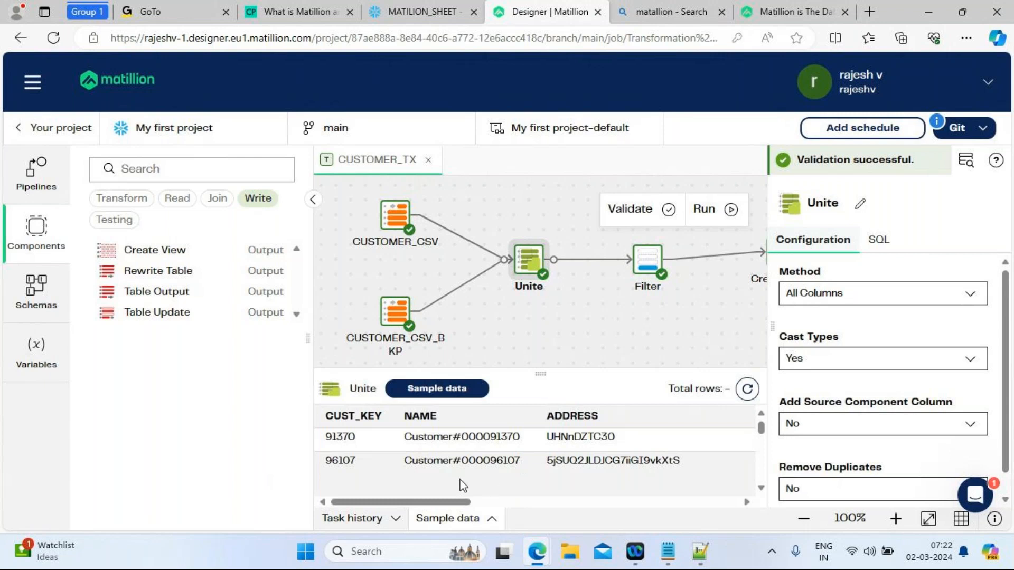
{"action": "left_click", "coordinate": [396, 214]}
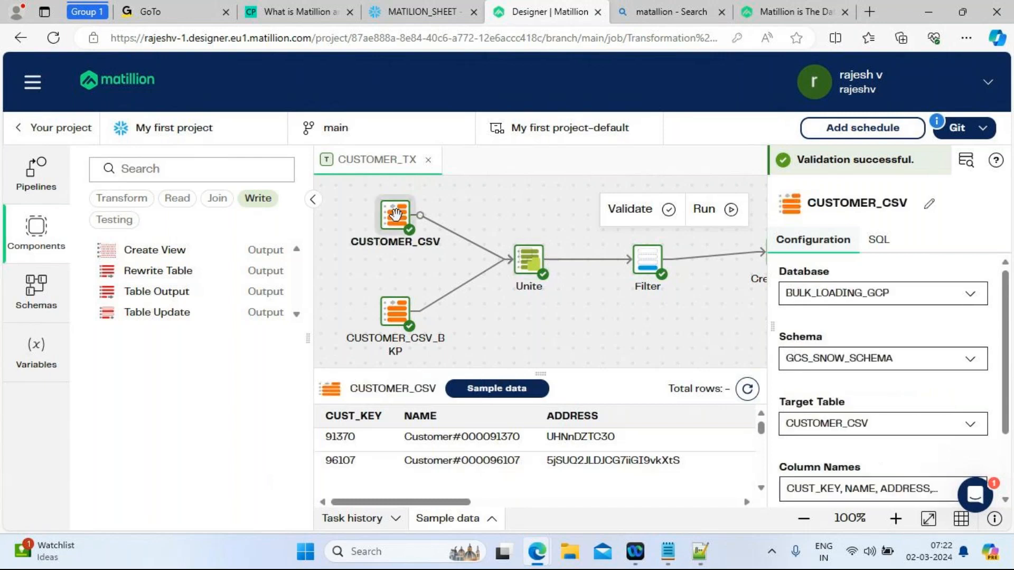
{"action": "left_click", "coordinate": [507, 398]}
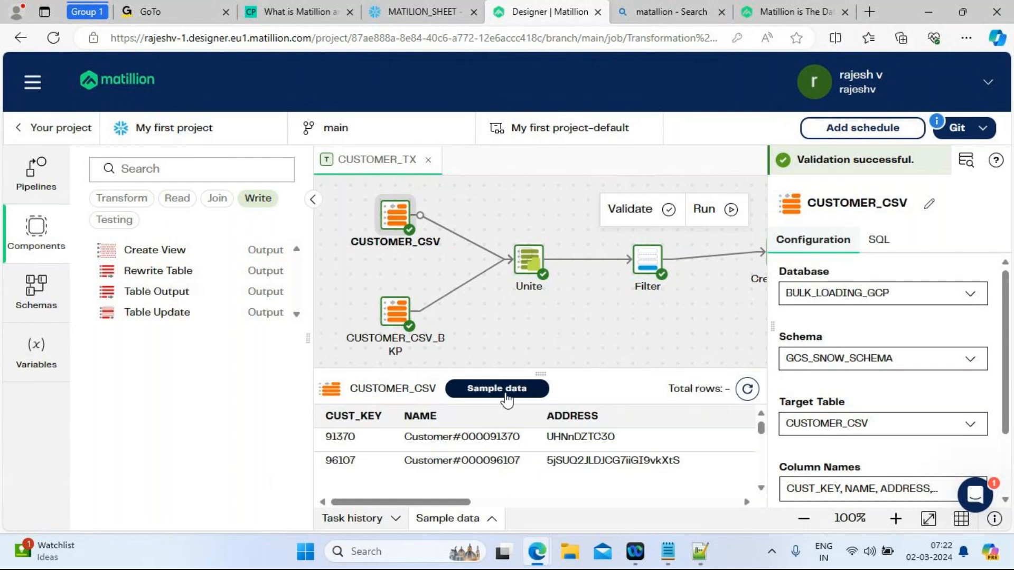
{"action": "mouse_move", "coordinate": [761, 431]}
{"action": "left_mouse_down"}
{"action": "mouse_move", "coordinate": [759, 450]}
{"action": "mouse_move", "coordinate": [759, 425]}
{"action": "left_mouse_up"}
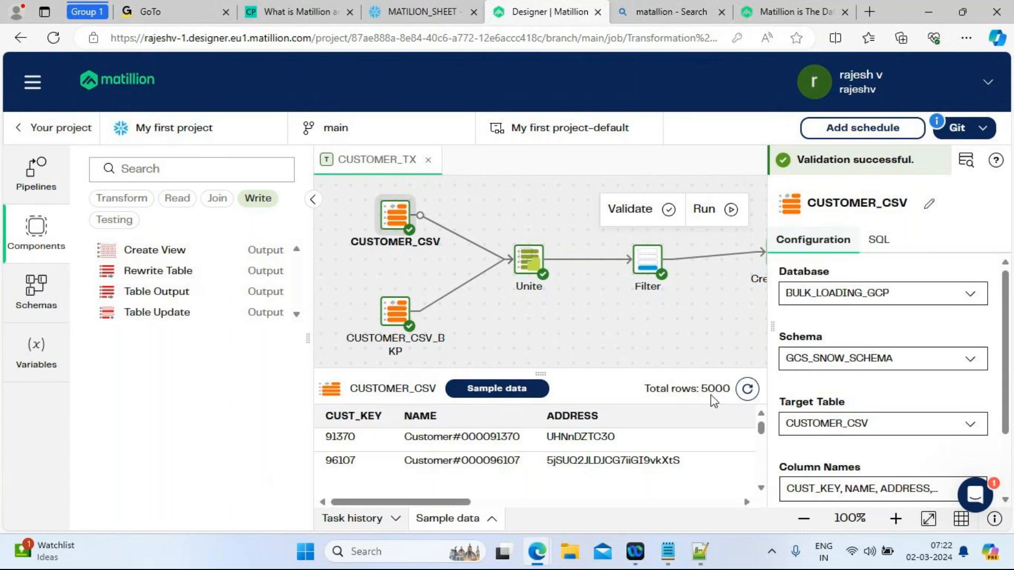
Sample the data of the CUSTOMER_CSV_BKP component, refresh its total row count and deselect the component
{"action": "left_click", "coordinate": [397, 312]}
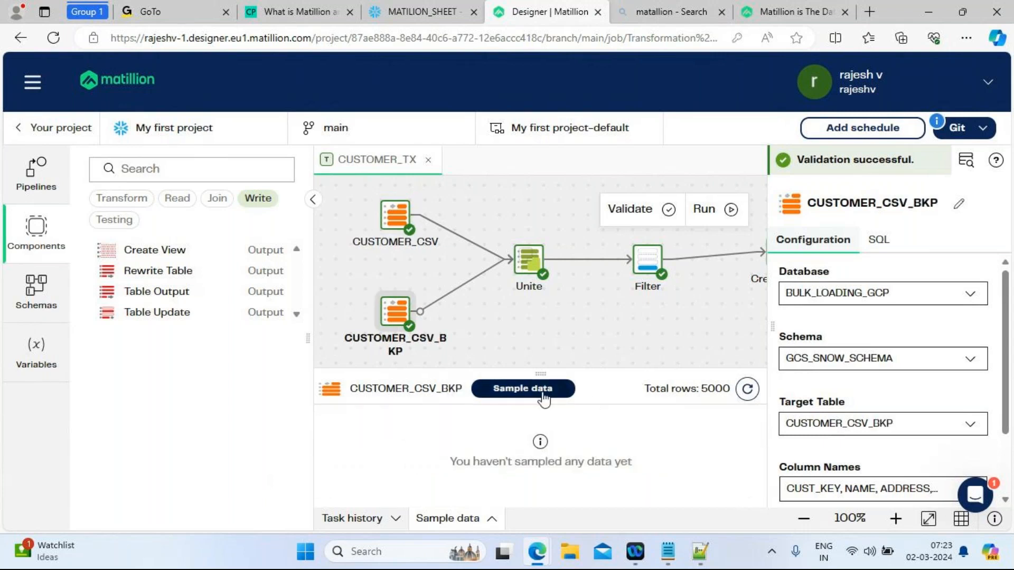
{"action": "left_click", "coordinate": [527, 391]}
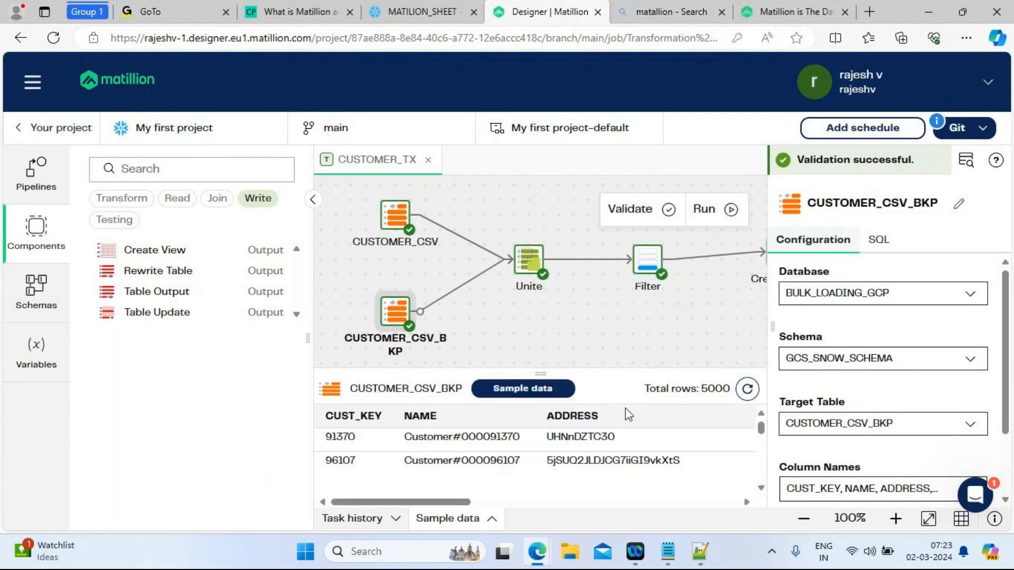
{"action": "left_click", "coordinate": [748, 390]}
{"action": "left_click", "coordinate": [647, 335]}
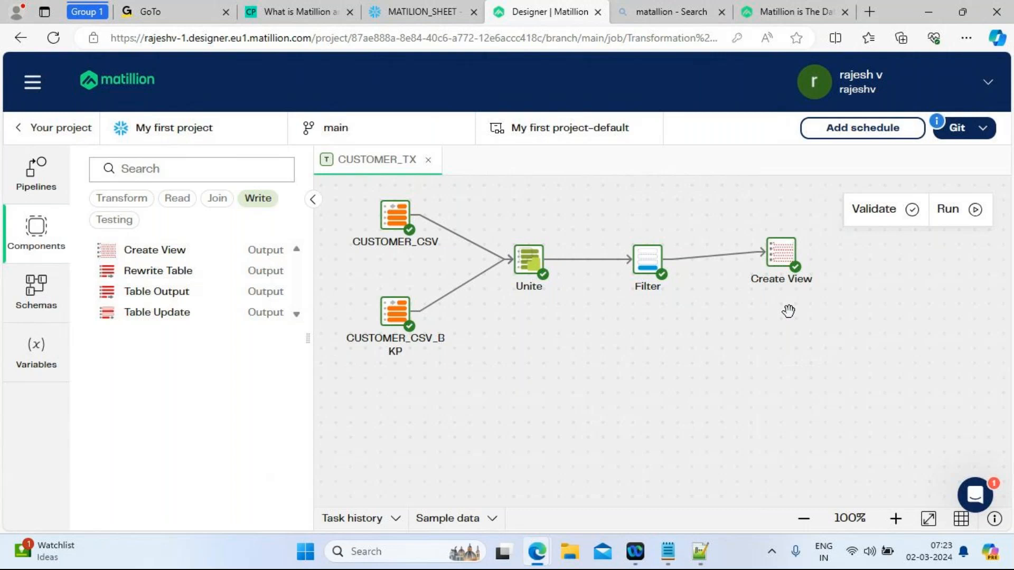
Validate the CUSTOMER_TX pipeline, display the task history and run the pipeline
{"action": "left_click", "coordinate": [864, 225]}
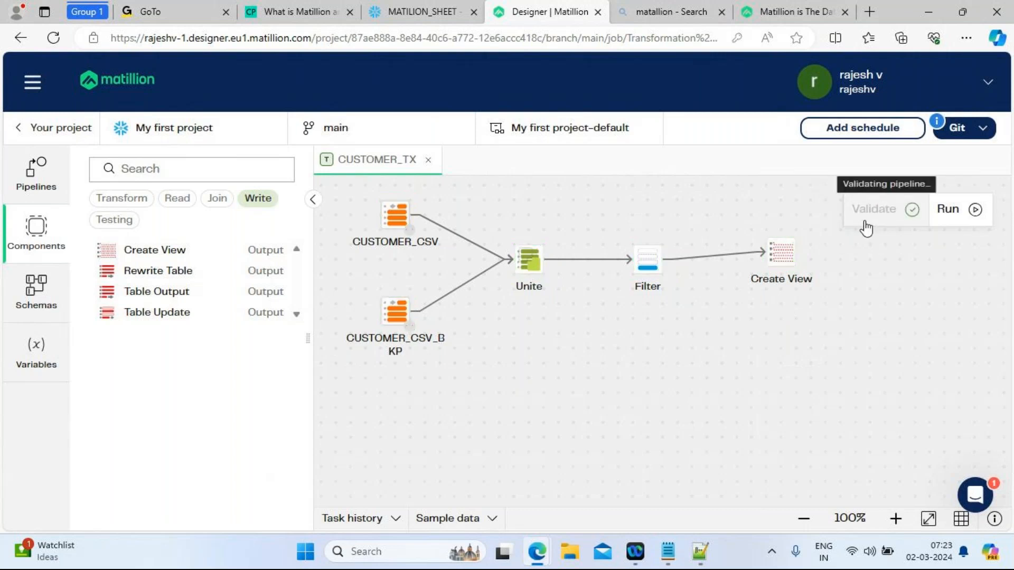
{"action": "left_click", "coordinate": [360, 518]}
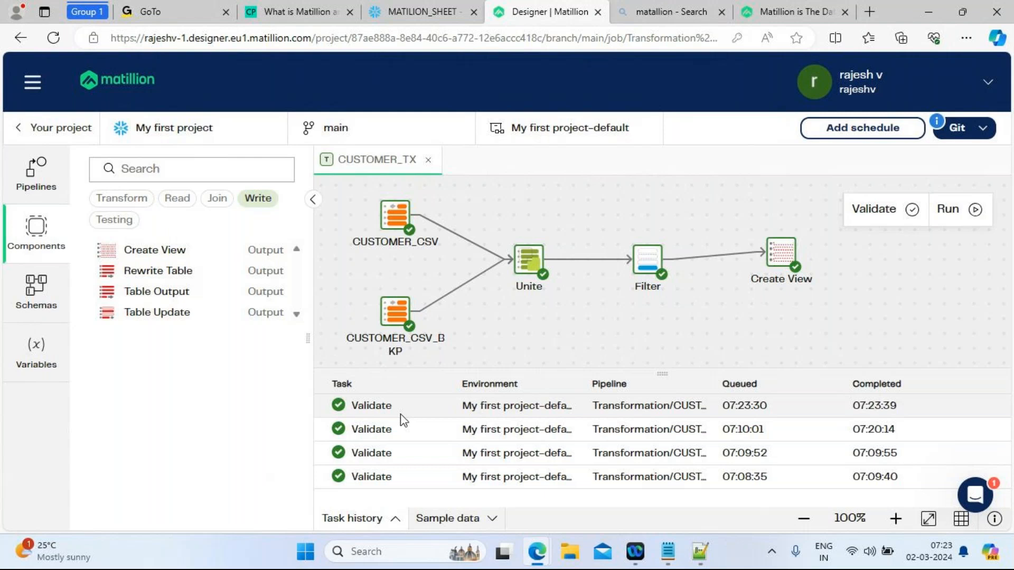
{"action": "left_click", "coordinate": [948, 212]}
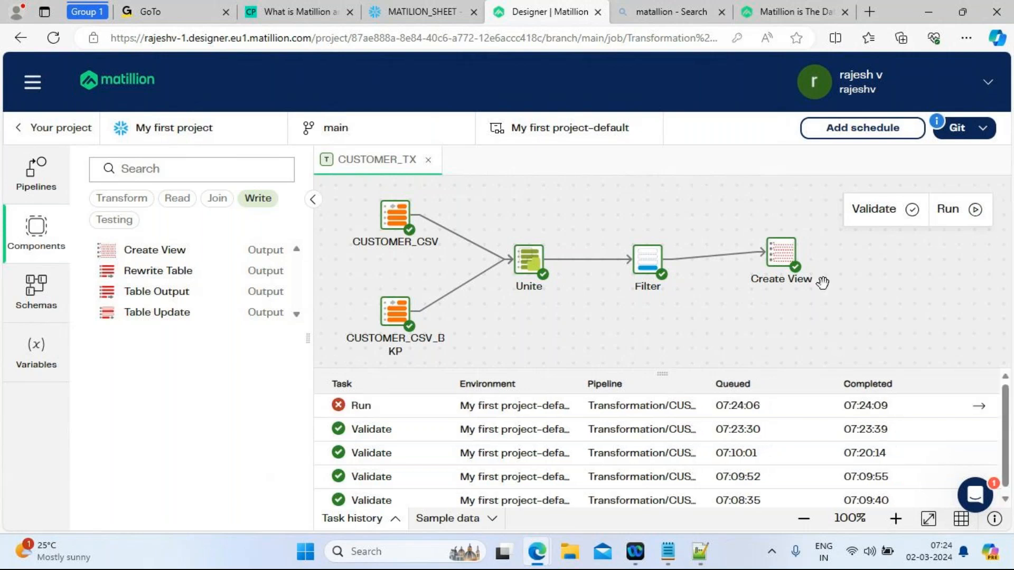
Open the details of the latest Run task, read its full message and close the message
{"action": "left_click", "coordinate": [980, 408]}
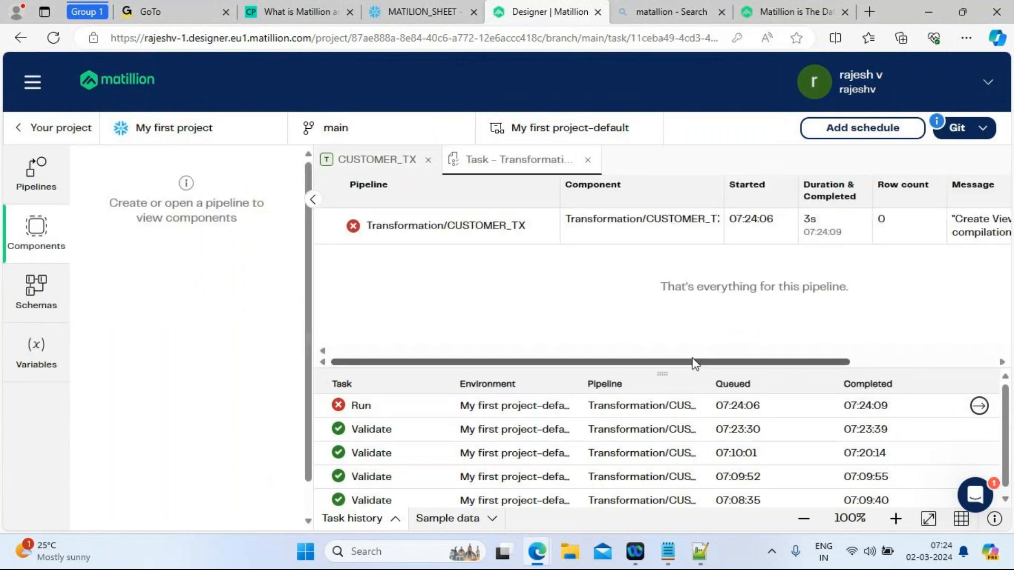
{"action": "left_click_drag", "start_coordinate": [709, 355], "coordinate": [879, 354]}
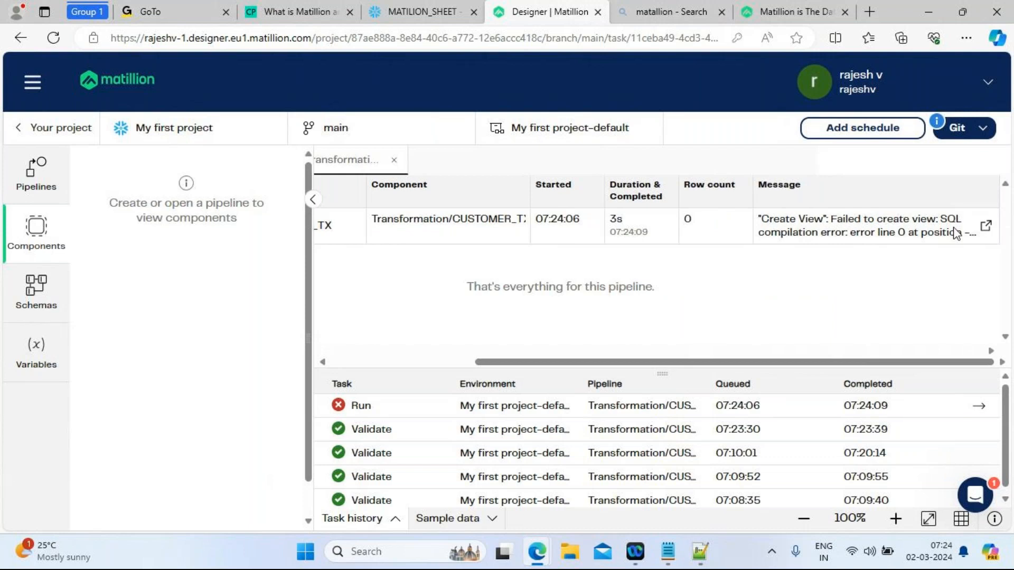
{"action": "left_click", "coordinate": [986, 227]}
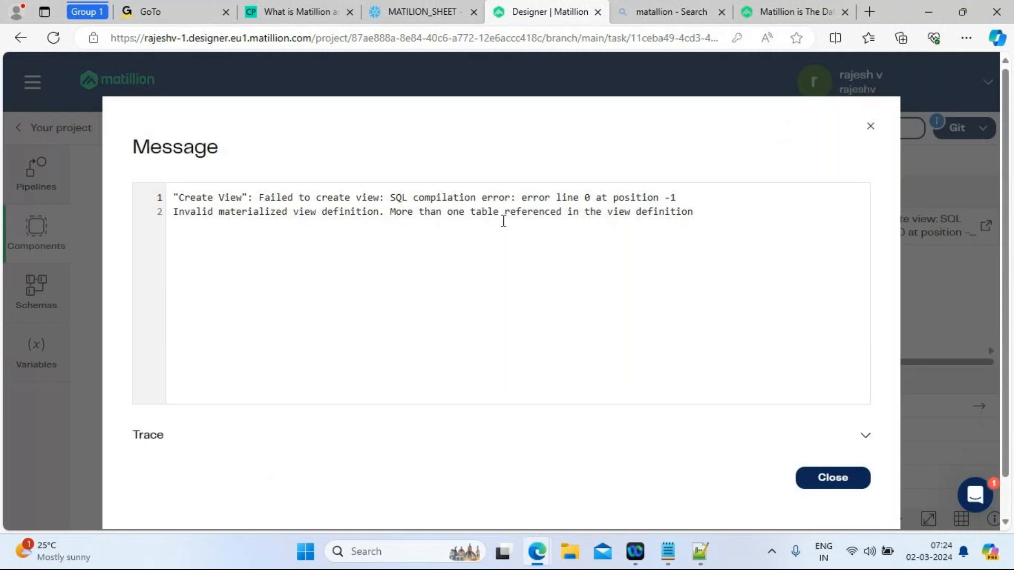
{"action": "left_click", "coordinate": [871, 127]}
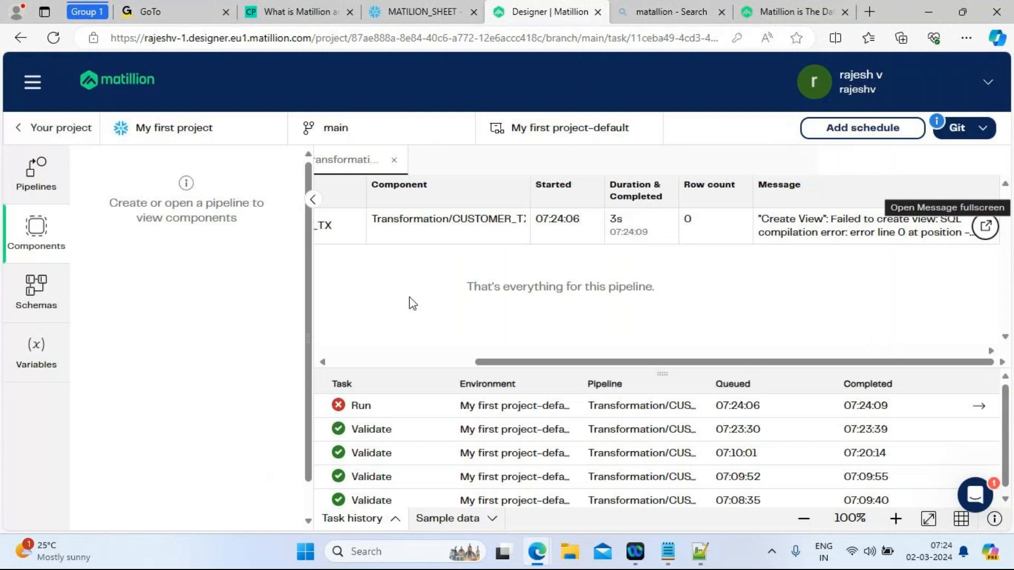
Reopen the CUSTOMER_TX pipeline from the Transformation folder and narrow the pipeline list to enlarge the canvas
{"action": "left_click", "coordinate": [312, 200]}
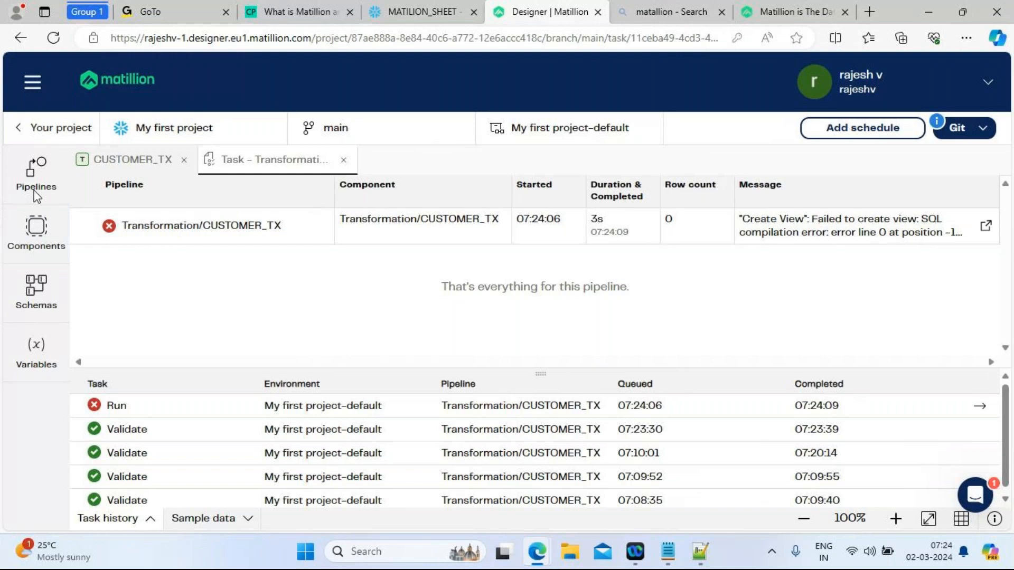
{"action": "left_click", "coordinate": [35, 177]}
{"action": "left_click", "coordinate": [189, 267]}
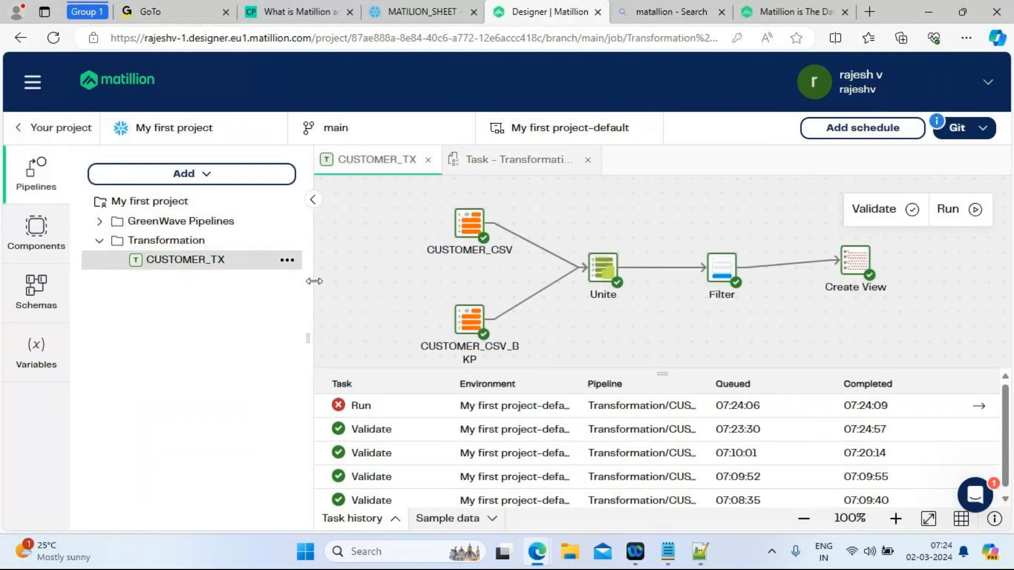
{"action": "left_click_drag", "start_coordinate": [303, 286], "coordinate": [202, 279]}
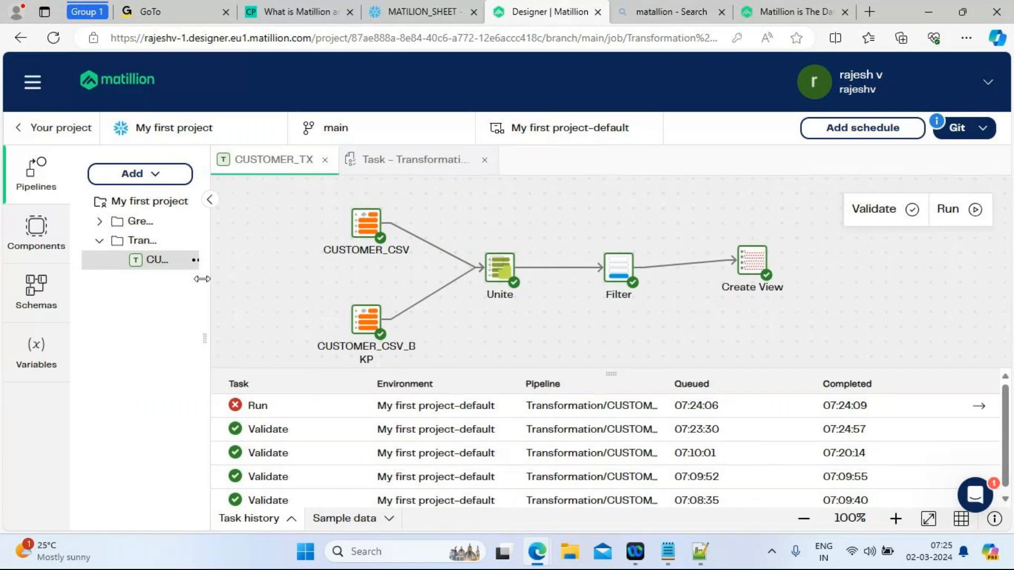
Show the Create View component's generated SQL and widen its properties area to read the statement
{"action": "left_click", "coordinate": [749, 272]}
{"action": "left_click", "coordinate": [841, 241]}
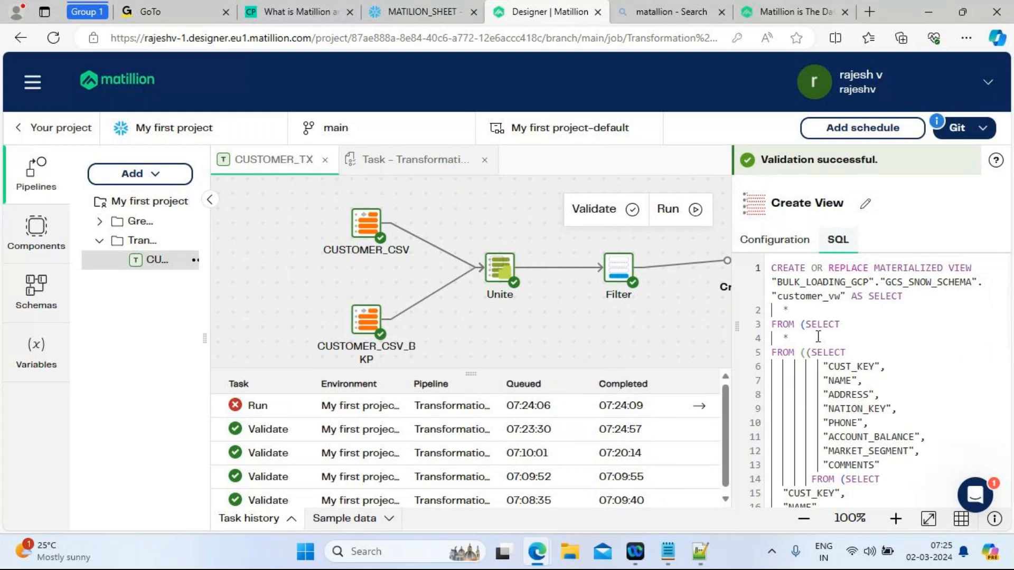
{"action": "left_click_drag", "start_coordinate": [737, 330], "coordinate": [582, 339]}
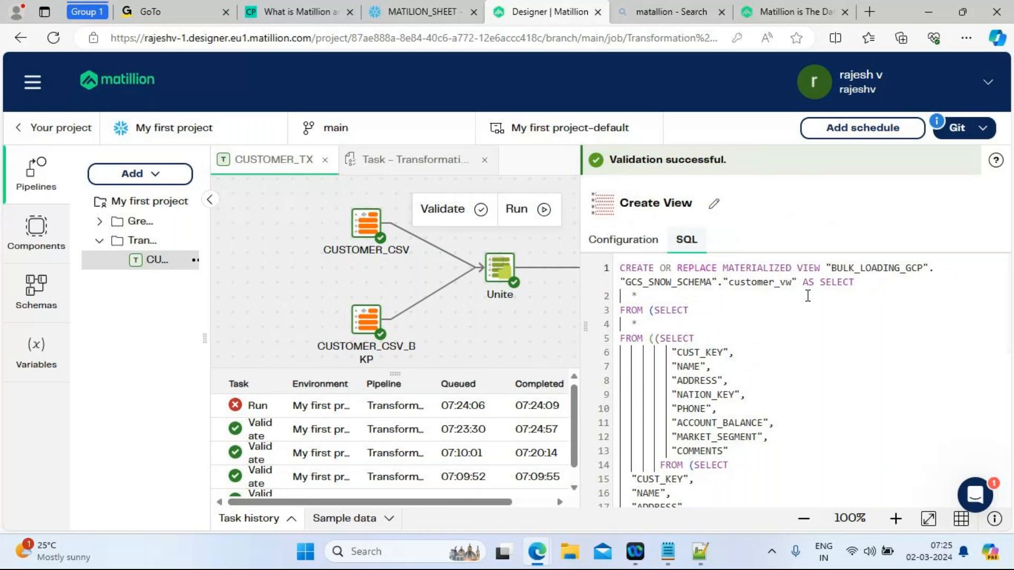
Read through the generated CREATE MATERIALIZED VIEW statement of the Create View component, down to its WHERE clause and back to the start
{"action": "left_click", "coordinate": [844, 328]}
{"action": "key", "text": "Down"}
{"action": "key", "text": "Down"}
{"action": "key", "text": "Down"}
{"action": "key", "text": "Down"}
{"action": "key", "text": "Down"}
{"action": "key", "text": "Down"}
{"action": "key", "text": "Down"}
{"action": "key", "text": "Down"}
{"action": "key", "text": "Down"}
{"action": "key", "text": "Down"}
{"action": "key", "text": "Down"}
{"action": "key", "text": "Down"}
{"action": "key", "text": "Down"}
{"action": "key", "text": "Down"}
{"action": "key", "text": "Down"}
{"action": "key", "text": "Down"}
{"action": "key", "text": "Down"}
{"action": "key", "text": "Down"}
{"action": "key", "text": "Down"}
{"action": "key", "text": "Down"}
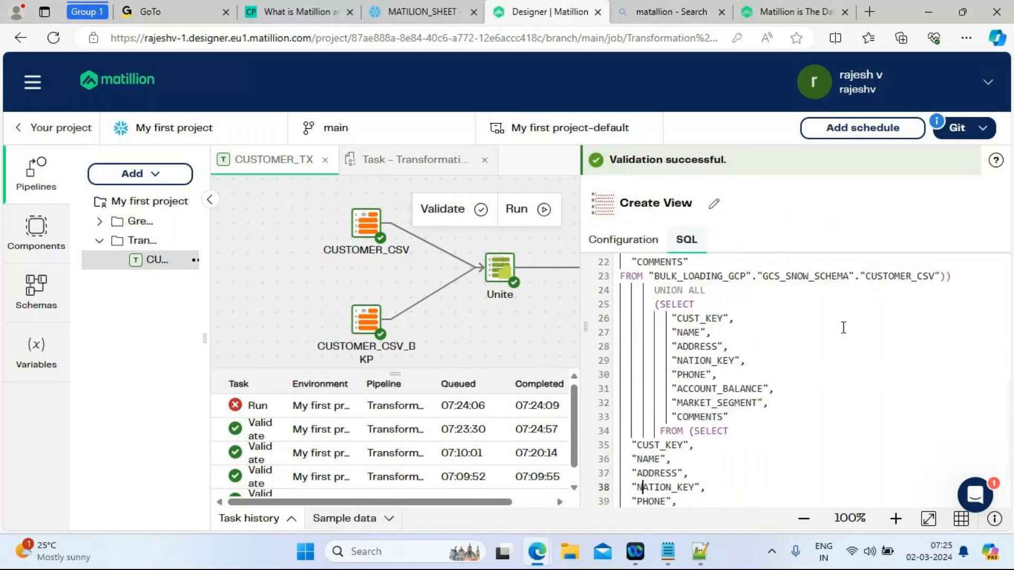
{"action": "key", "text": "Down"}
{"action": "key", "text": "Down"}
{"action": "key", "text": "Down"}
{"action": "key", "text": "Down"}
{"action": "key", "text": "Down"}
{"action": "key", "text": "Down"}
{"action": "key", "text": "Down"}
{"action": "key", "text": "Up"}
{"action": "key", "text": "Up"}
{"action": "key", "text": "Up"}
{"action": "key", "text": "Up"}
{"action": "key", "text": "Up"}
{"action": "key", "text": "Up"}
{"action": "key", "text": "Up"}
{"action": "key", "text": "Up"}
{"action": "key", "text": "Up"}
{"action": "key", "text": "Up"}
{"action": "key", "text": "Up"}
{"action": "key", "text": "Up"}
{"action": "key", "text": "Up"}
{"action": "key", "text": "Up"}
{"action": "key", "text": "Up"}
{"action": "key", "text": "Up"}
{"action": "key", "text": "Up"}
{"action": "key", "text": "Up"}
{"action": "key", "text": "Up"}
{"action": "key", "text": "Up"}
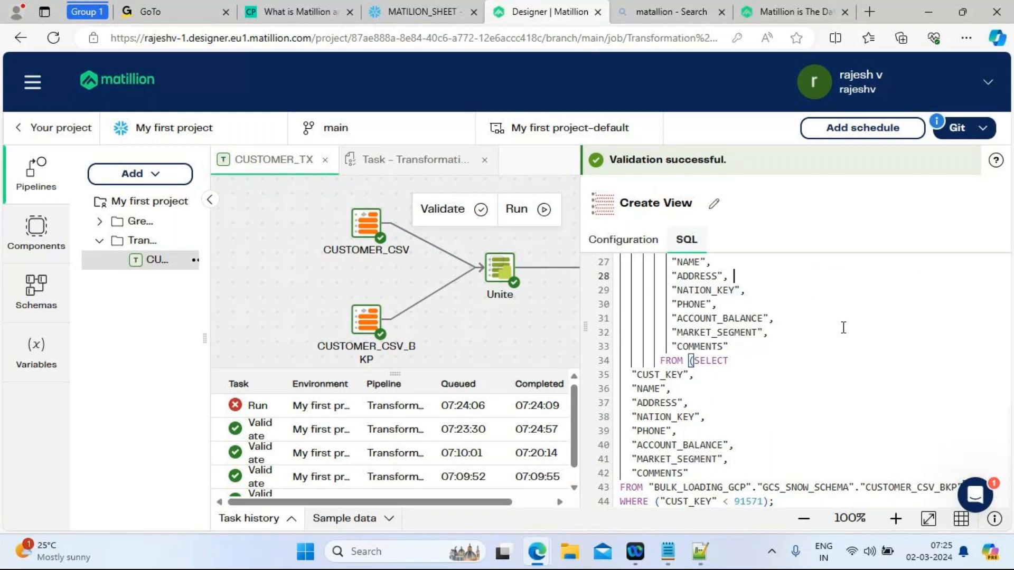
{"action": "key", "text": "Up"}
{"action": "key", "text": "Up"}
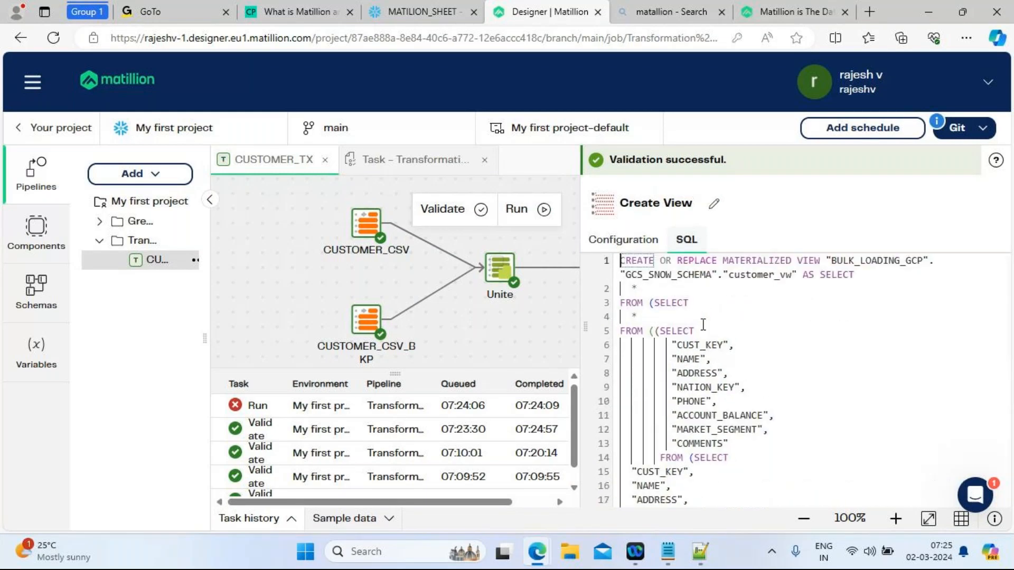
Set the Create View component's view type to Standard and secure view to Yes, then run the CUSTOMER_TX pipeline
{"action": "left_click_drag", "start_coordinate": [581, 307], "coordinate": [664, 307]}
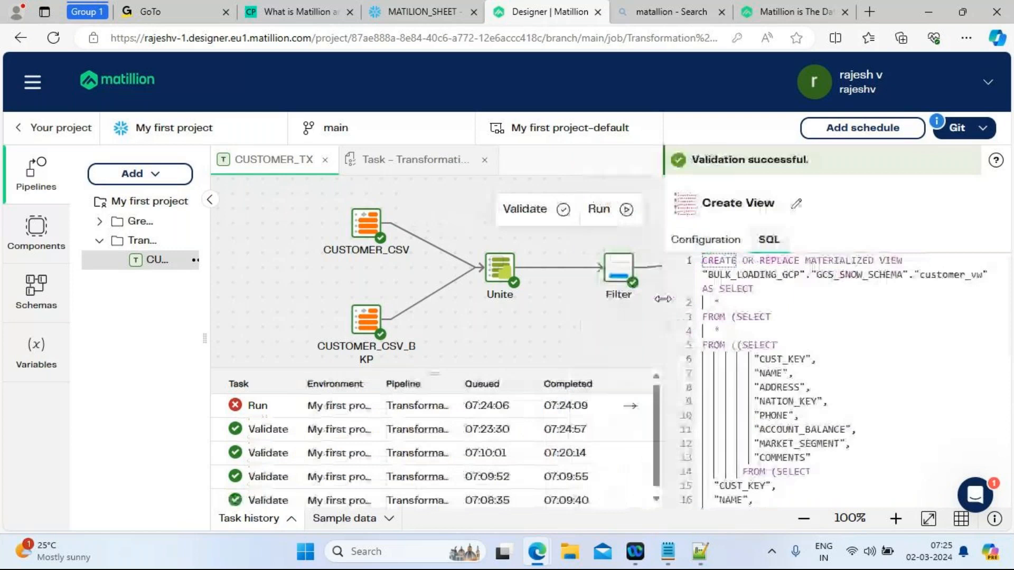
{"action": "left_click", "coordinate": [707, 239]}
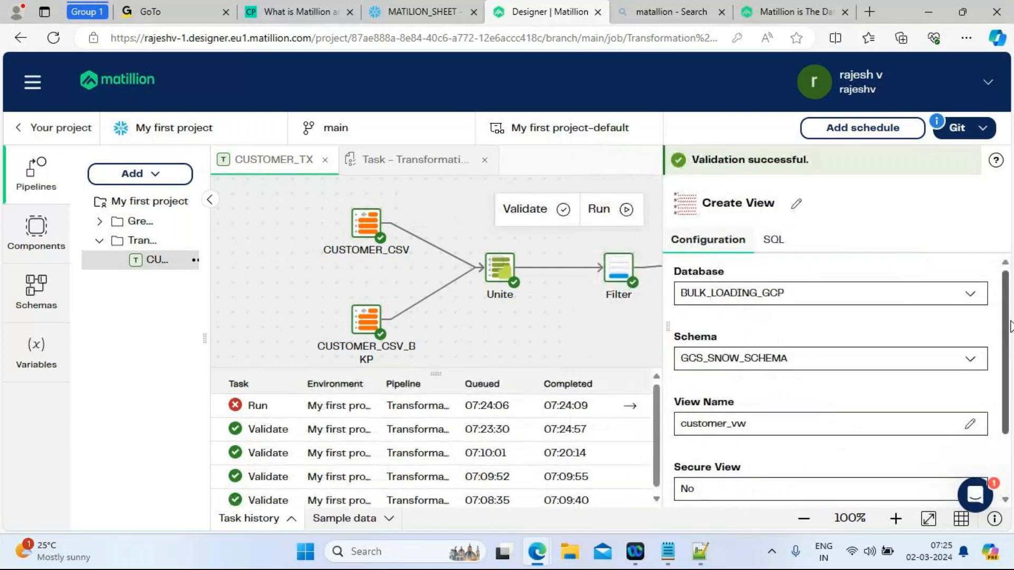
{"action": "scroll", "coordinate": [899, 496], "scroll_direction": "down", "scroll_amount": 2}
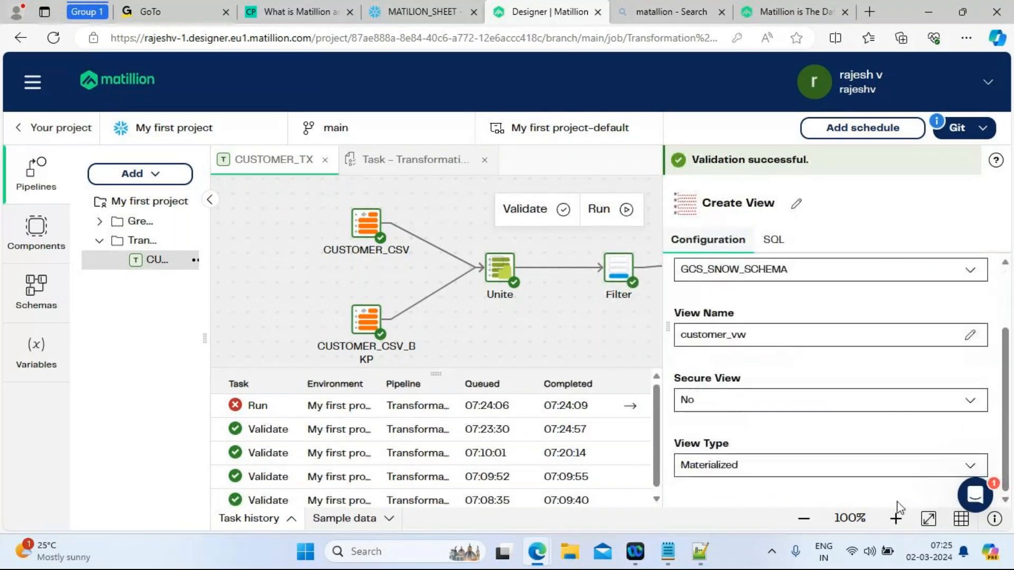
{"action": "left_click", "coordinate": [849, 464]}
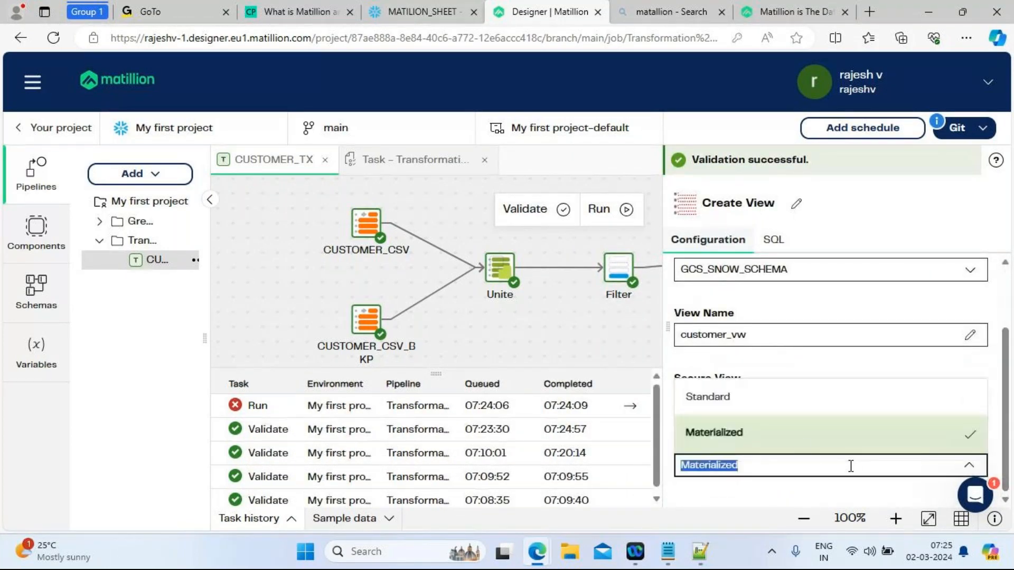
{"action": "left_click", "coordinate": [739, 409]}
{"action": "left_click", "coordinate": [773, 398]}
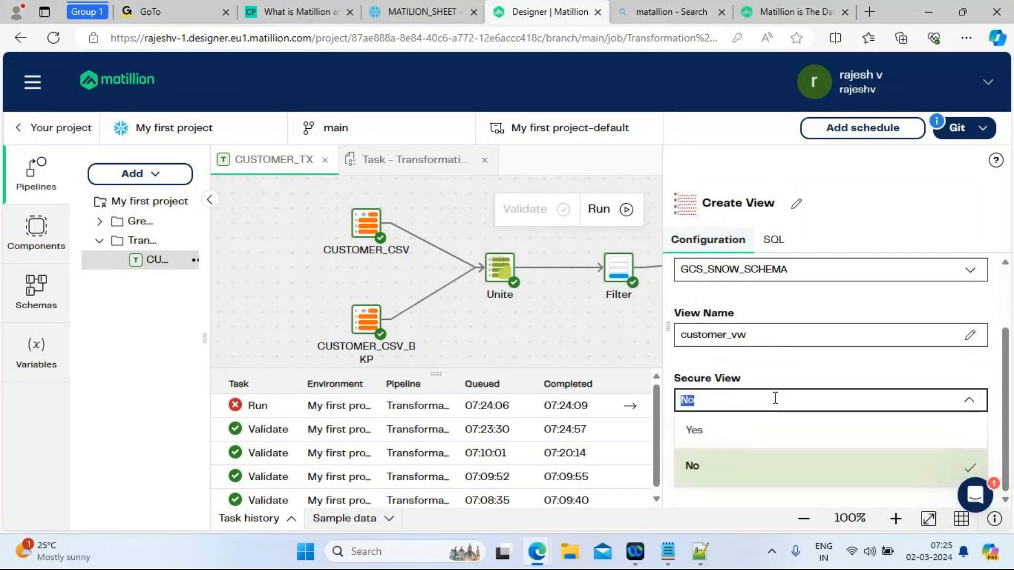
{"action": "left_click", "coordinate": [710, 431]}
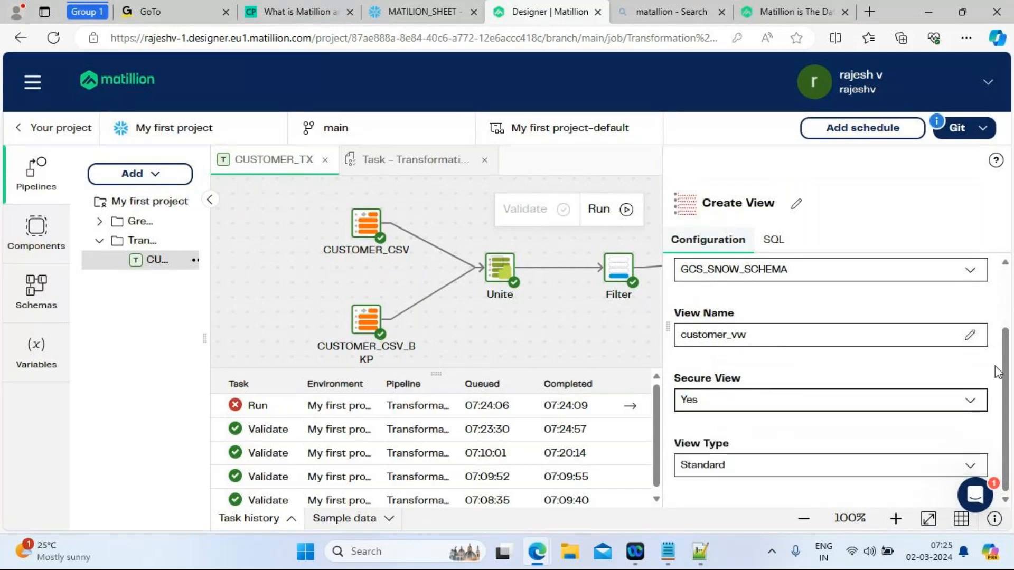
{"action": "left_click", "coordinate": [625, 320]}
{"action": "left_click", "coordinate": [957, 222]}
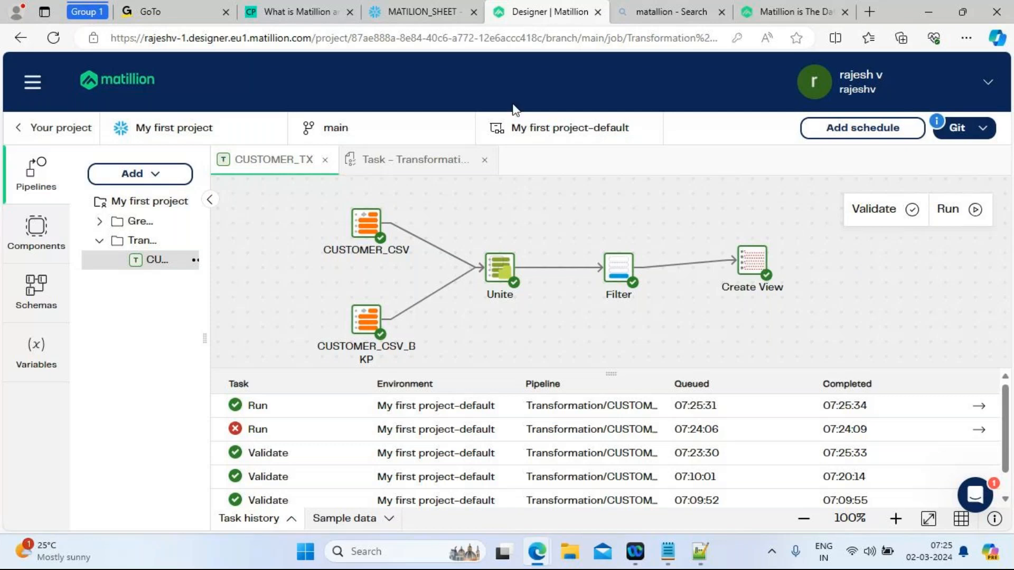
Switch to the Snowflake worksheet MATILION_SHEET and refresh the list of database objects
{"action": "left_click", "coordinate": [400, 12]}
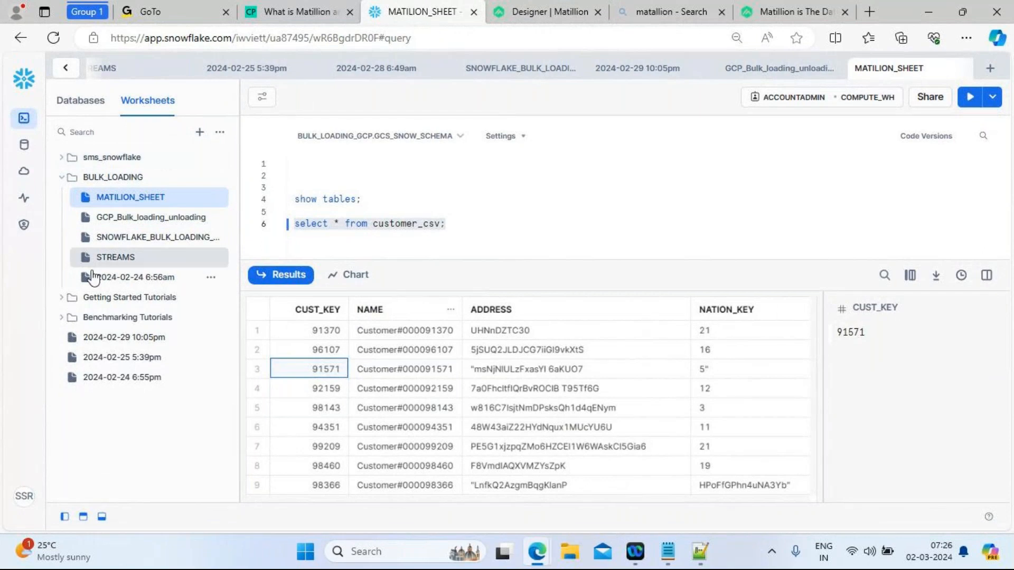
{"action": "left_click", "coordinate": [62, 178]}
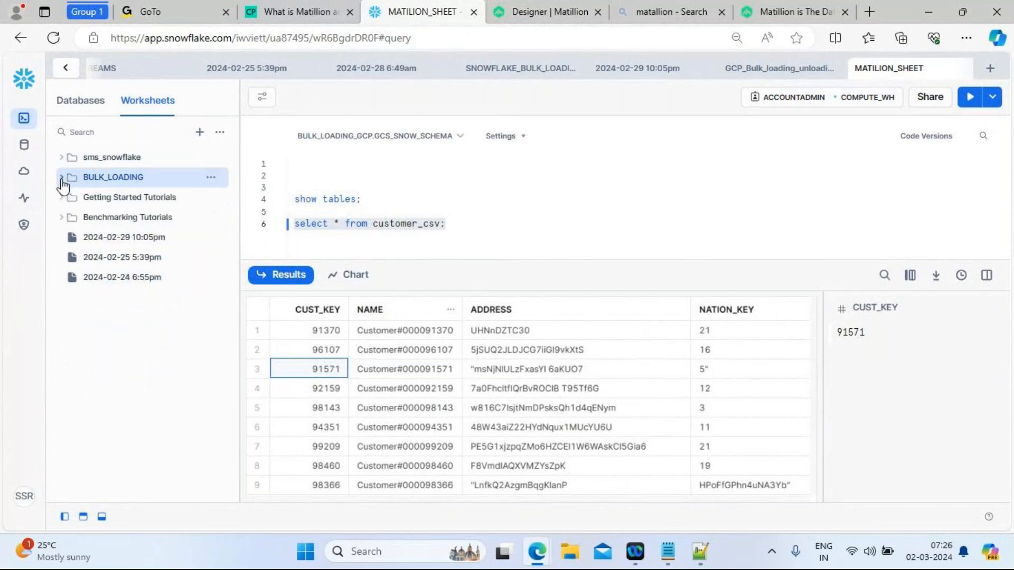
{"action": "left_click", "coordinate": [76, 107]}
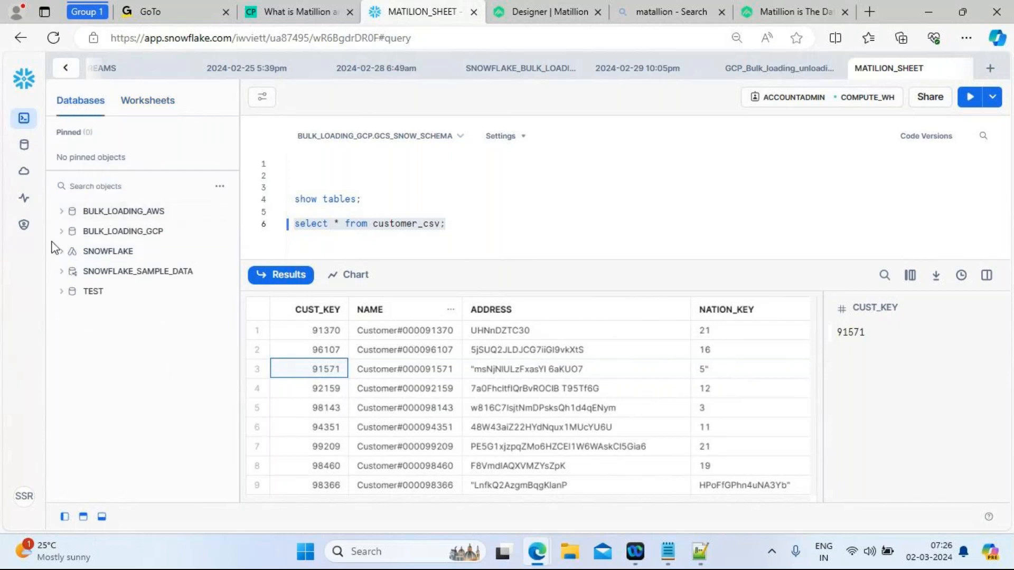
{"action": "left_click", "coordinate": [220, 186]}
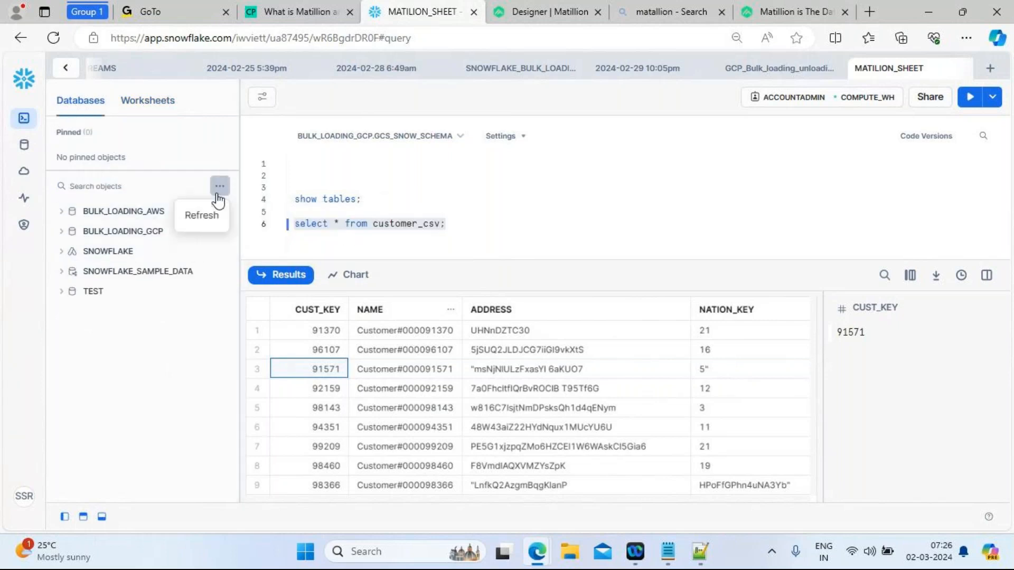
{"action": "left_click", "coordinate": [208, 215]}
{"action": "mouse_move", "coordinate": [207, 222]}
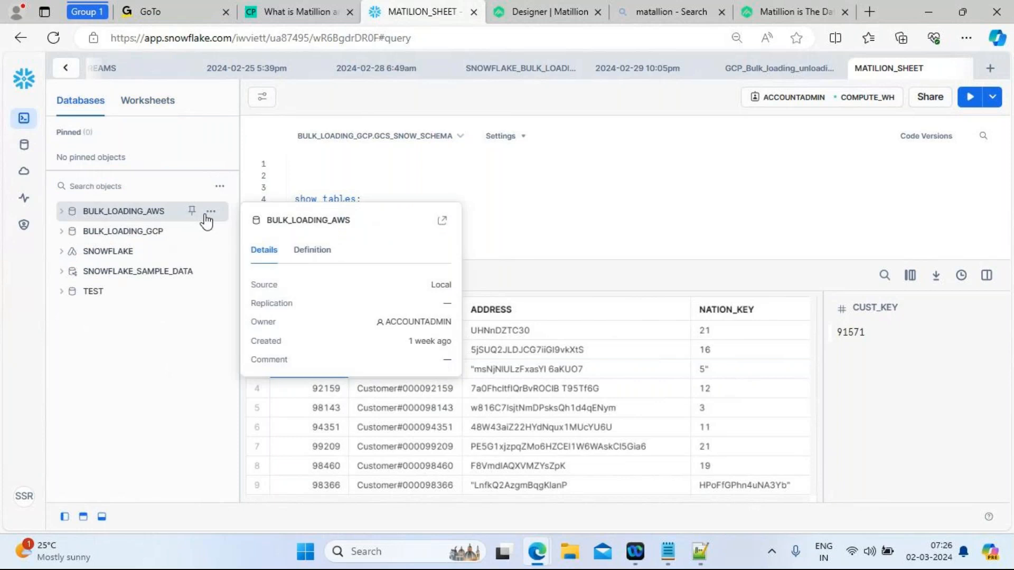
List the views of GCS_SNOW_SCHEMA in the BULK_LOADING_GCP database and check the details of customer_vw
{"action": "left_click", "coordinate": [63, 232]}
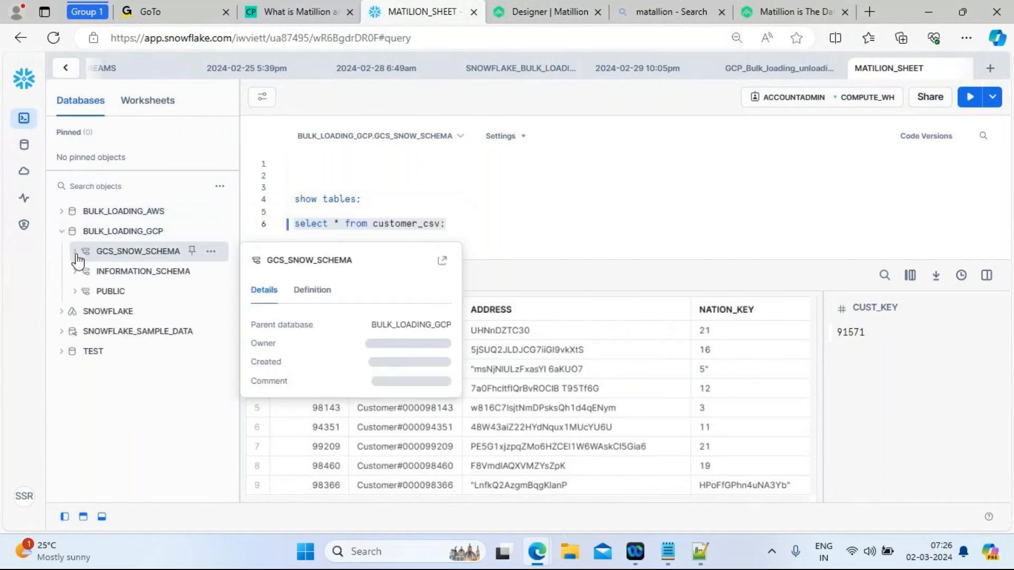
{"action": "left_click", "coordinate": [78, 258]}
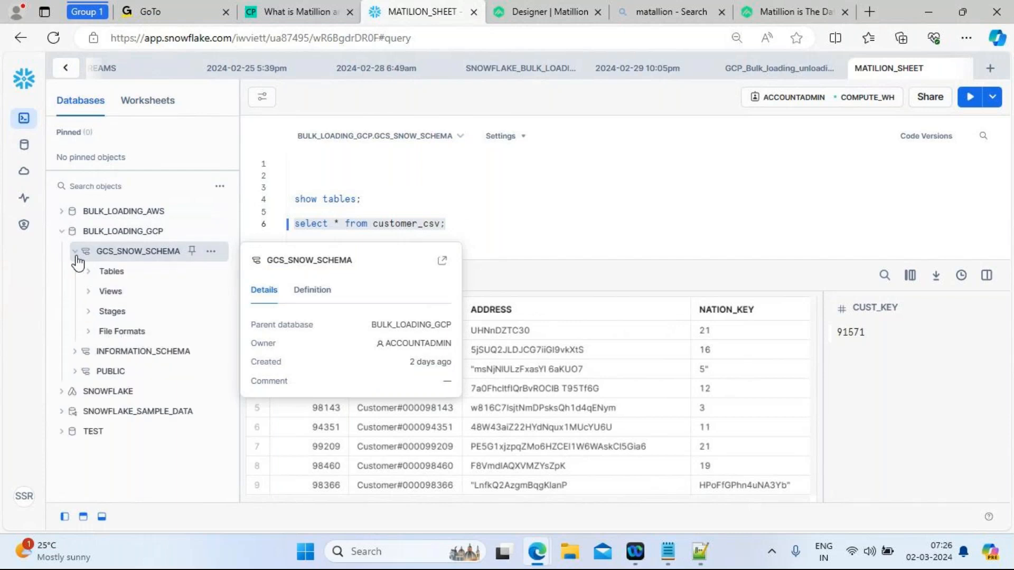
{"action": "left_click", "coordinate": [89, 292]}
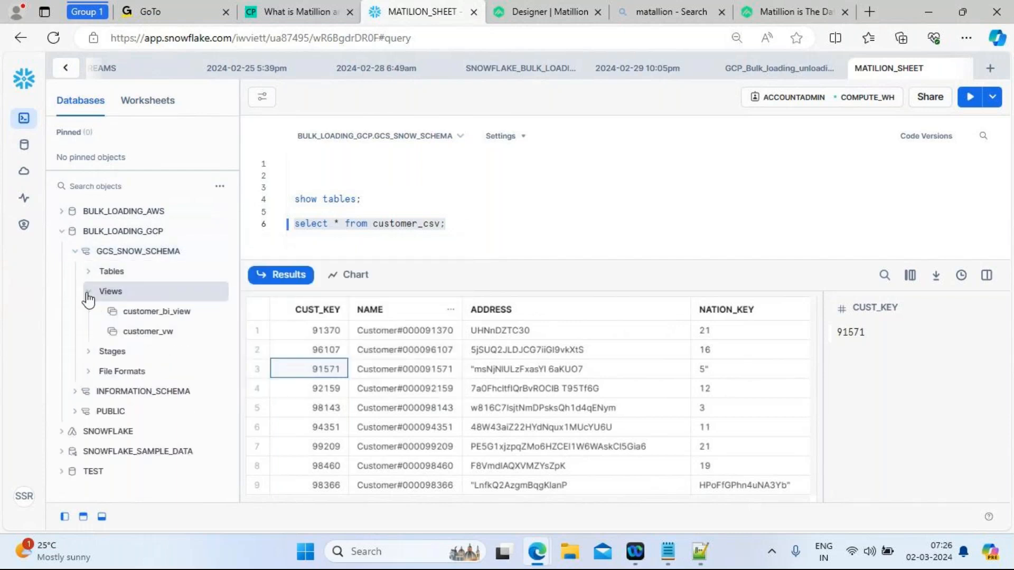
{"action": "mouse_move", "coordinate": [138, 336]}
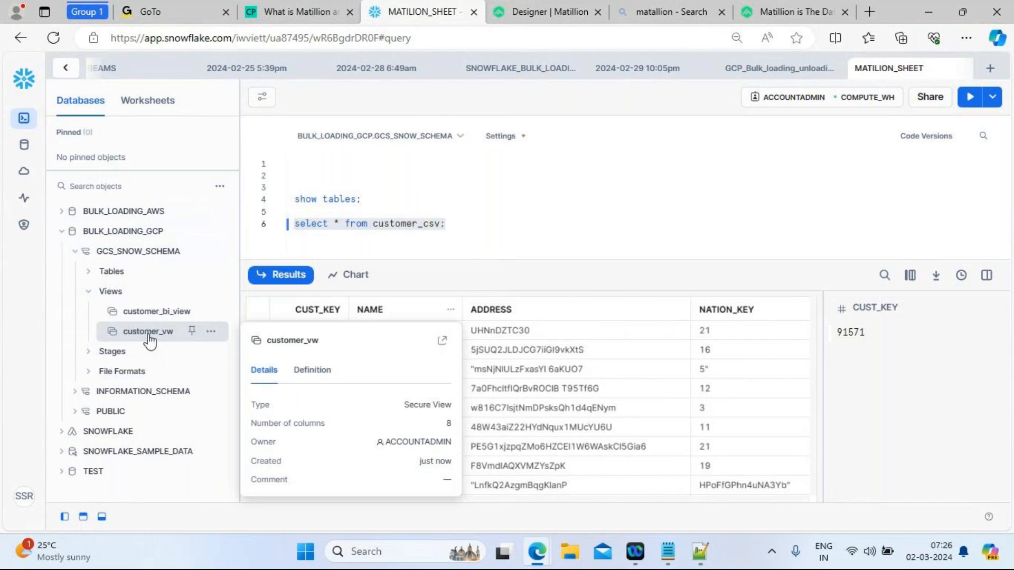
Try to query the new view by adding and running "select * from customer_vw;" below the existing statements
{"action": "left_click", "coordinate": [467, 229]}
{"action": "key", "text": "Return"}
{"action": "key", "text": "Return"}
{"action": "key", "text": "Return"}
{"action": "key", "text": "Return"}
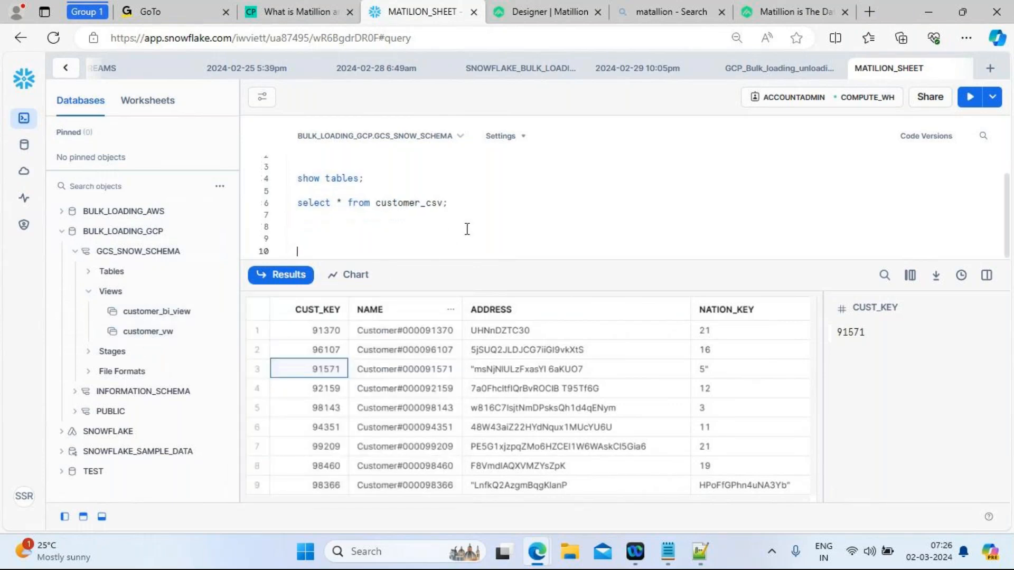
{"action": "type", "text": "select * fro"}
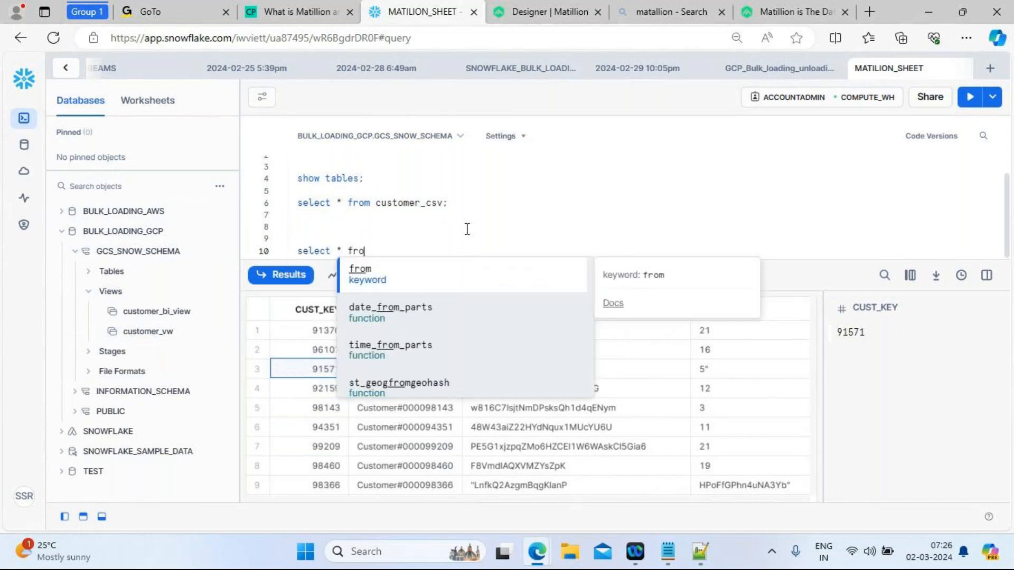
{"action": "type", "text": "m custo"}
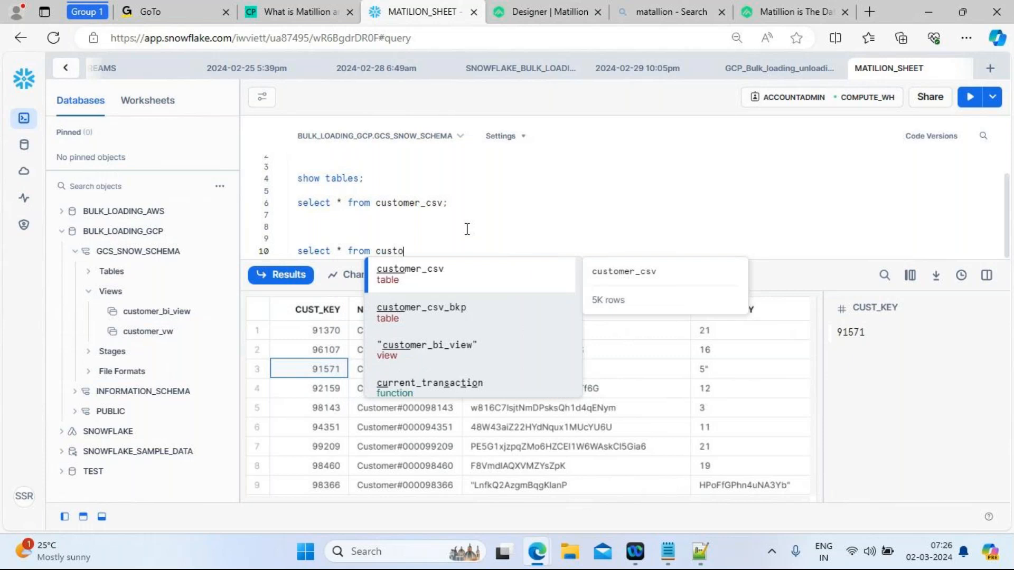
{"action": "type", "text": "mer_vw"}
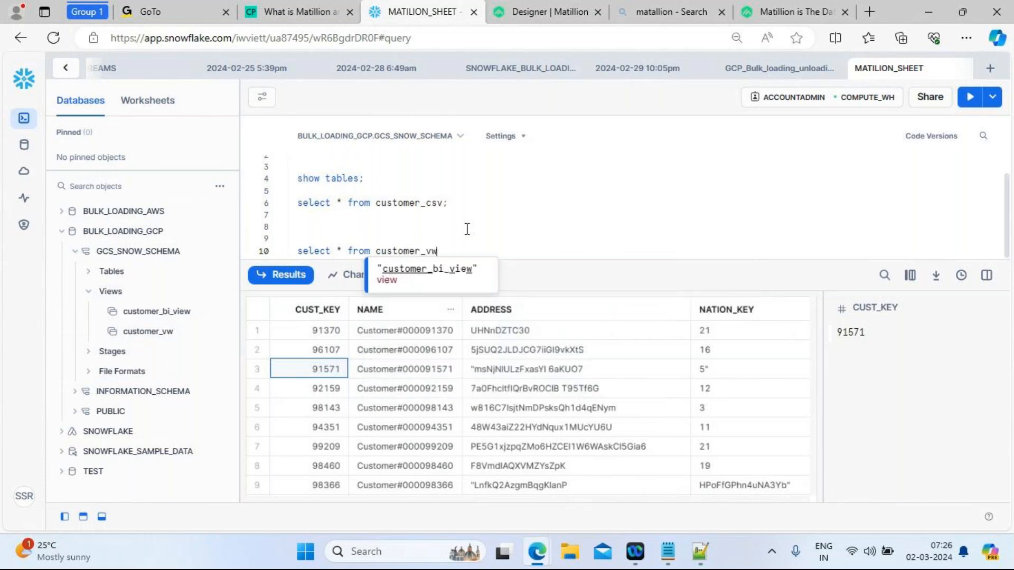
{"action": "type", "text": ";"}
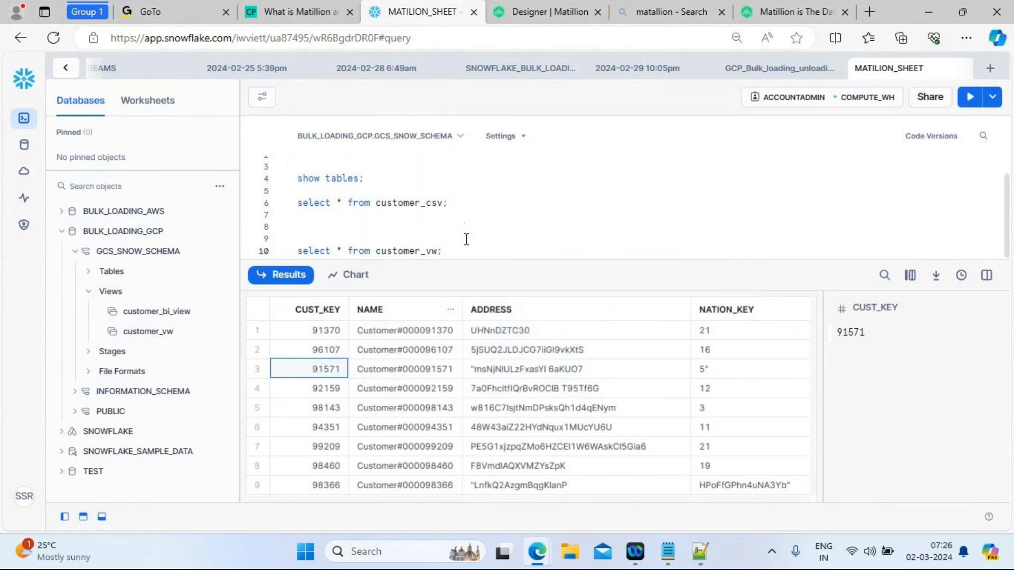
{"action": "left_click_drag", "start_coordinate": [449, 252], "coordinate": [300, 251]}
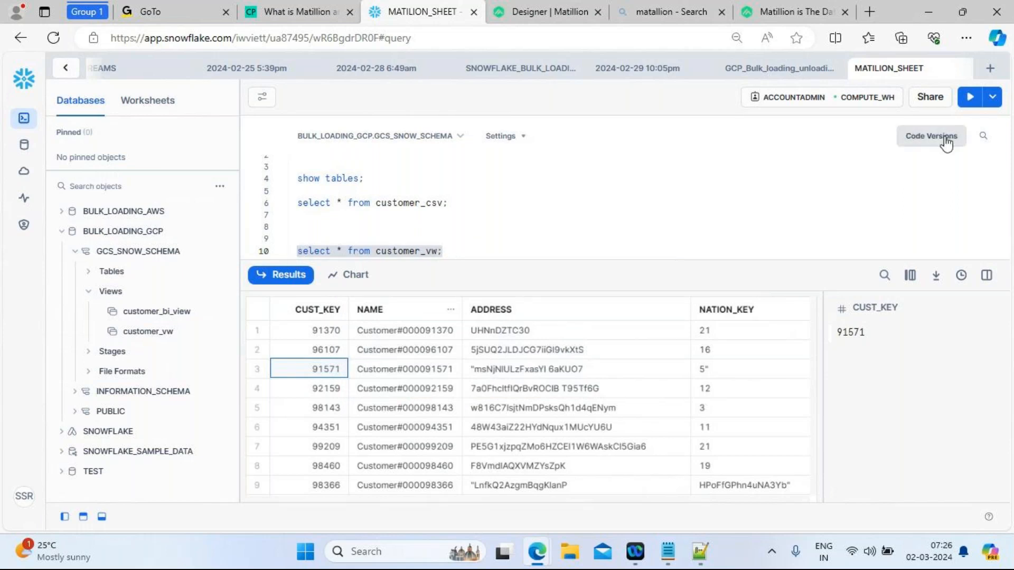
{"action": "left_click", "coordinate": [970, 97]}
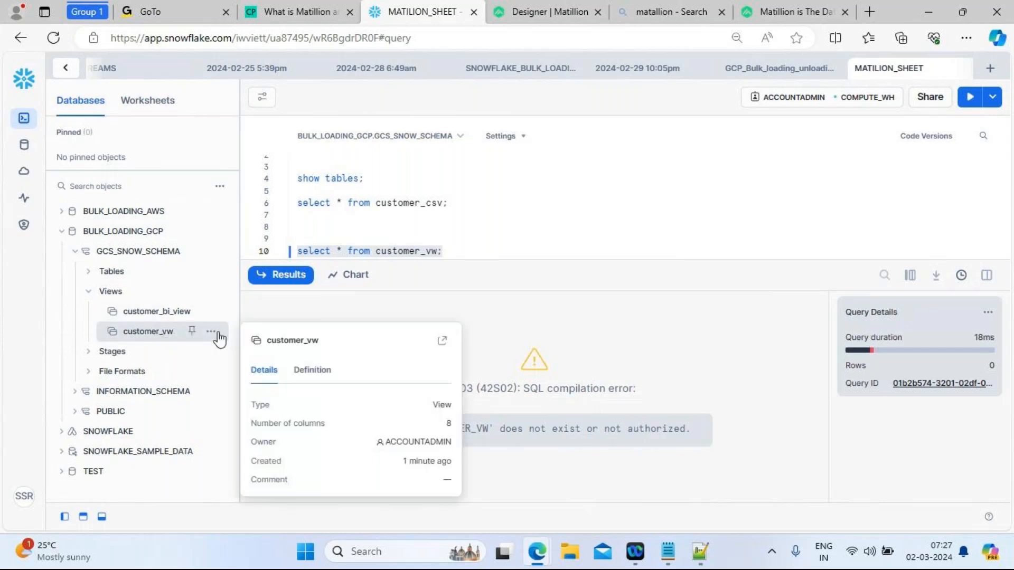
Replace the customer_vw query with select * from BULK_LOADING_GCP.GCS_SNOW_SCHEMA."customer_vw"; using the view's qualified name from the object list
{"action": "left_click", "coordinate": [212, 333]}
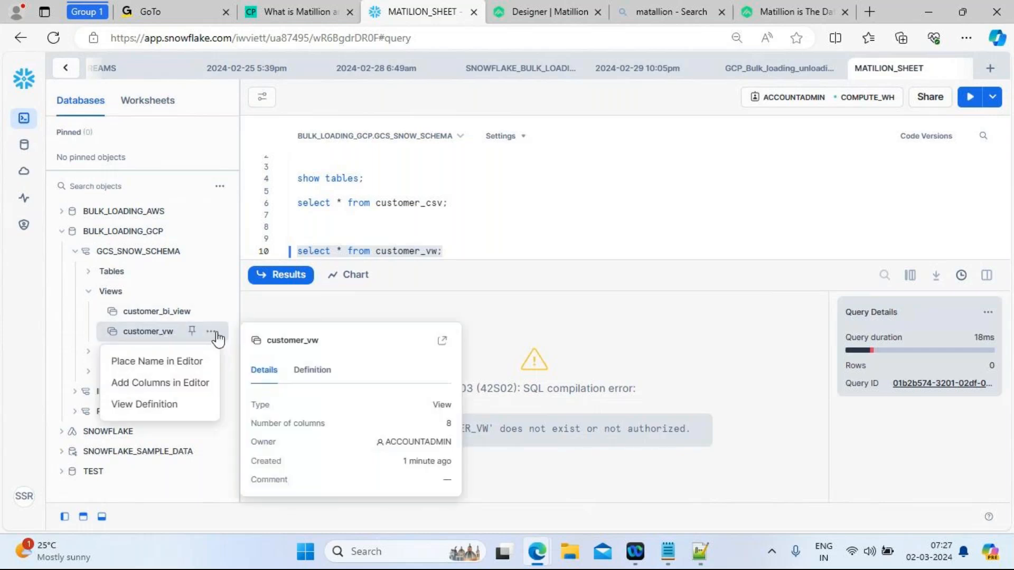
{"action": "left_click", "coordinate": [185, 363]}
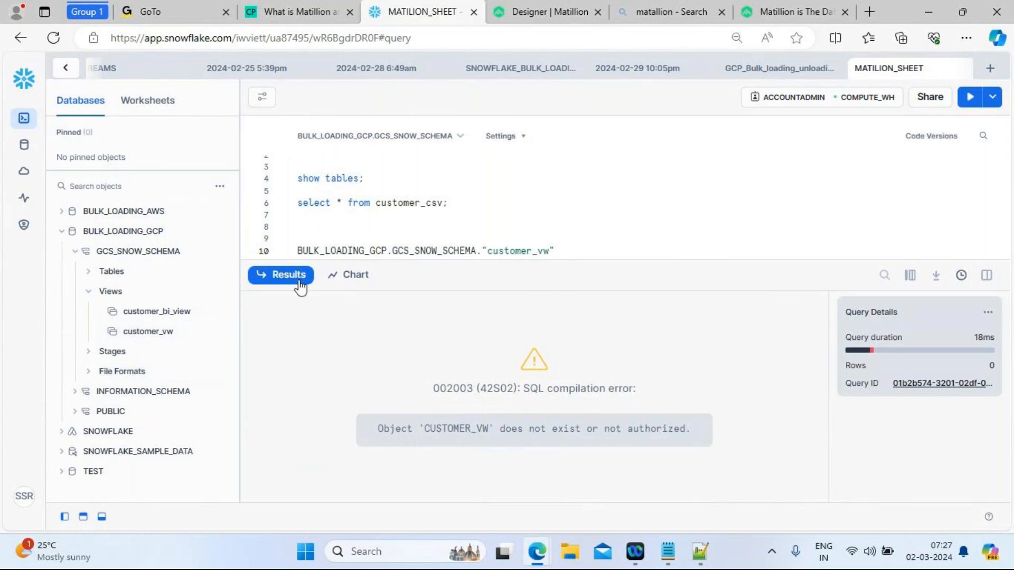
{"action": "left_click", "coordinate": [293, 251]}
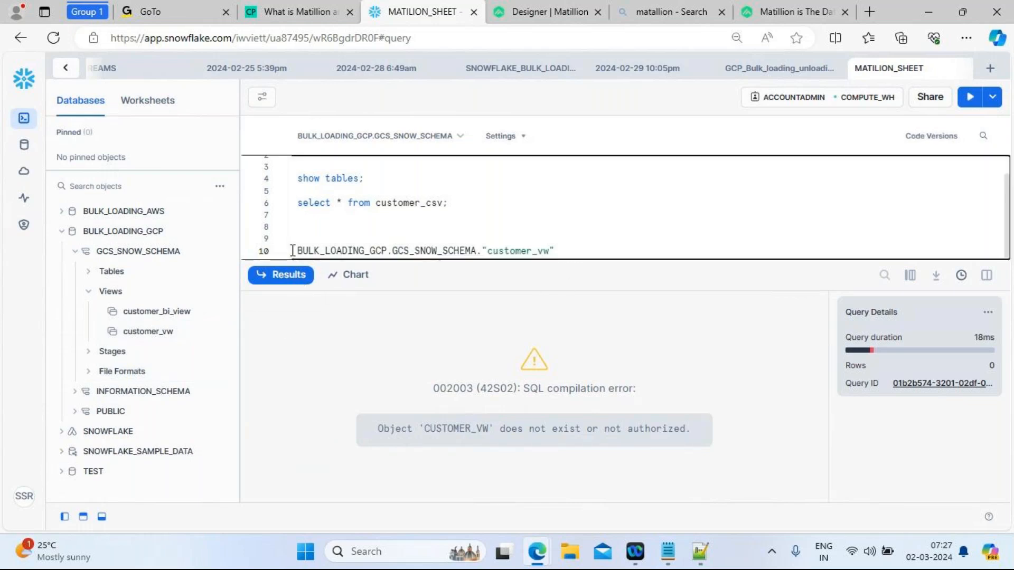
{"action": "left_click", "coordinate": [298, 250]}
{"action": "type", "text": "select "}
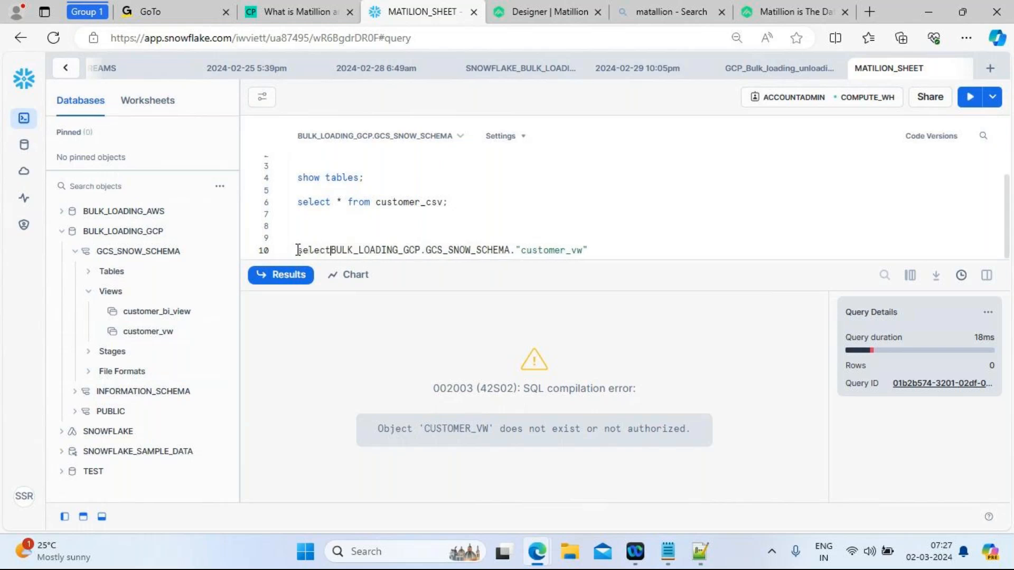
{"action": "type", "text": "* from"}
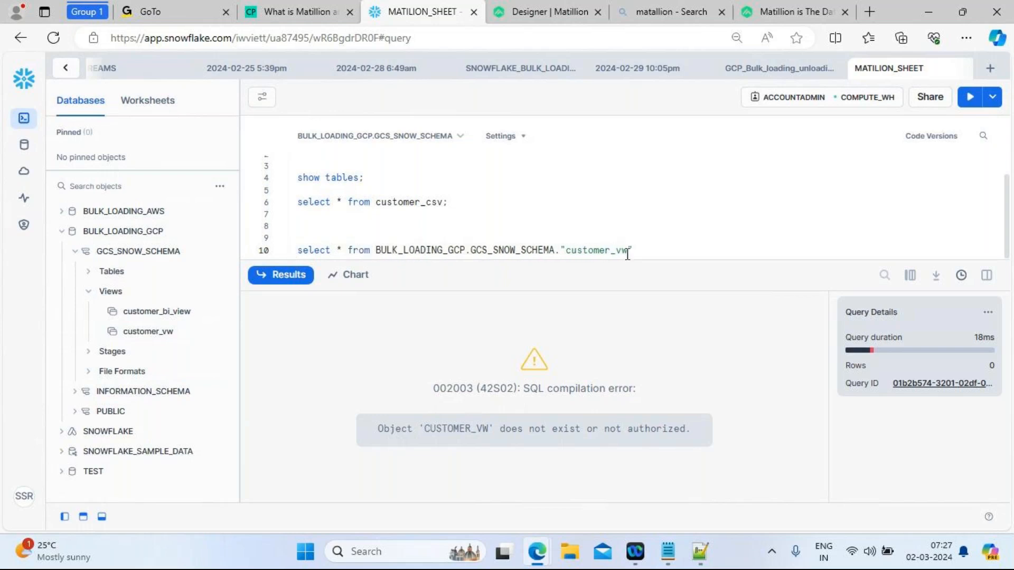
{"action": "left_click", "coordinate": [652, 254]}
{"action": "type", "text": ";"}
Run only the fully qualified customer_vw query, hide the query details and examine the returned rows
{"action": "left_click_drag", "start_coordinate": [653, 254], "coordinate": [294, 255]}
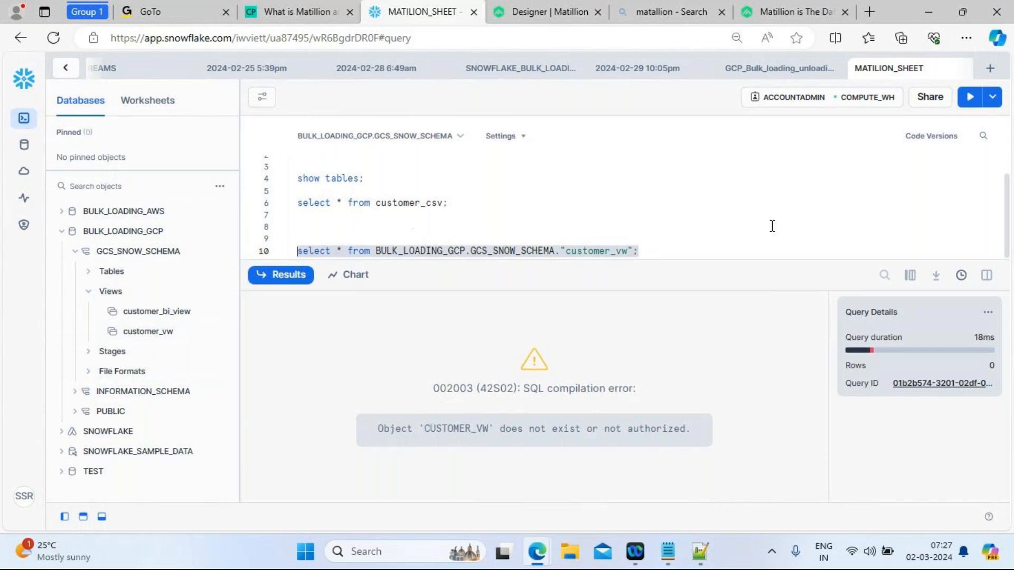
{"action": "left_click", "coordinate": [968, 104]}
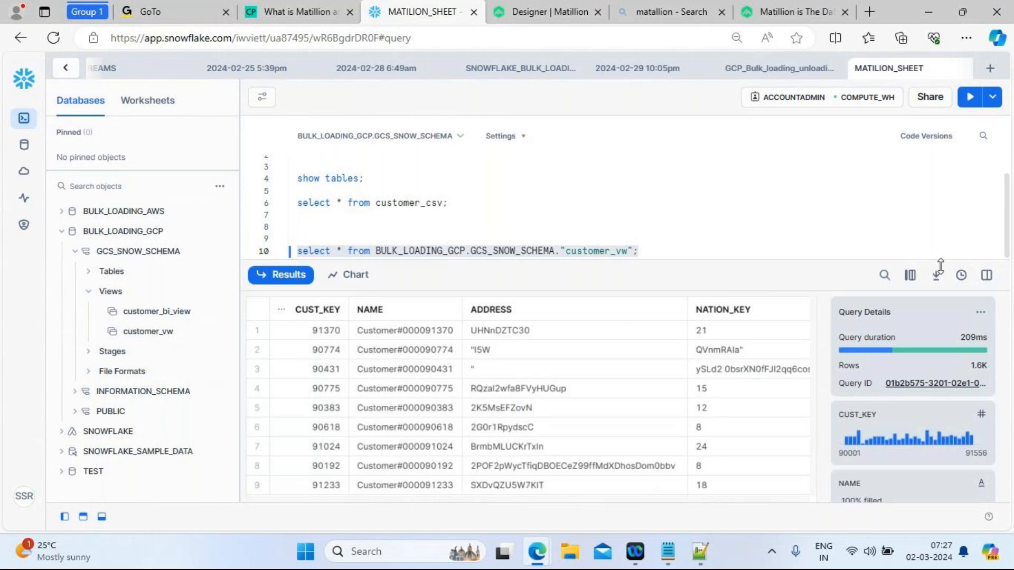
{"action": "left_click", "coordinate": [987, 276]}
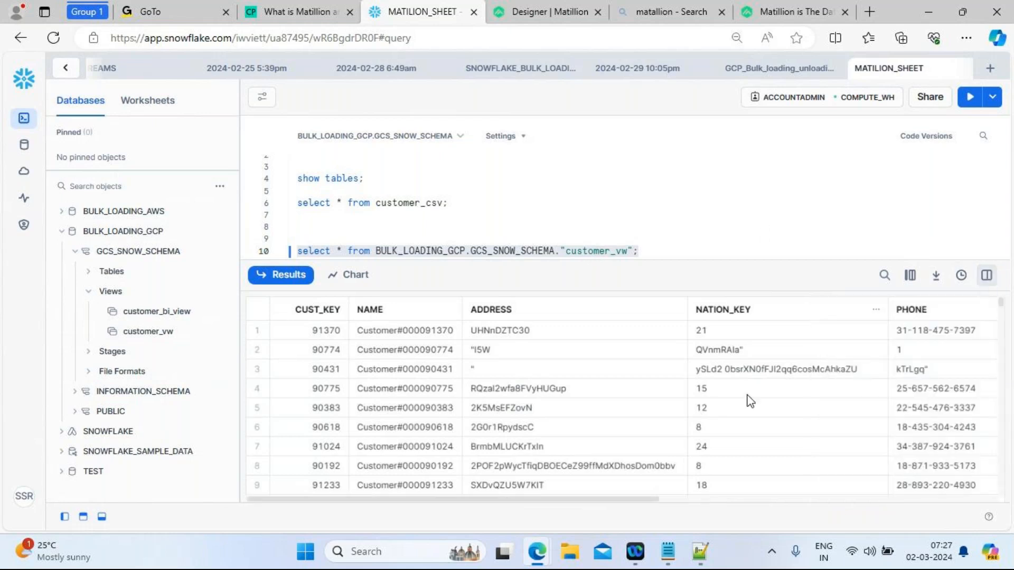
{"action": "left_click", "coordinate": [362, 496]}
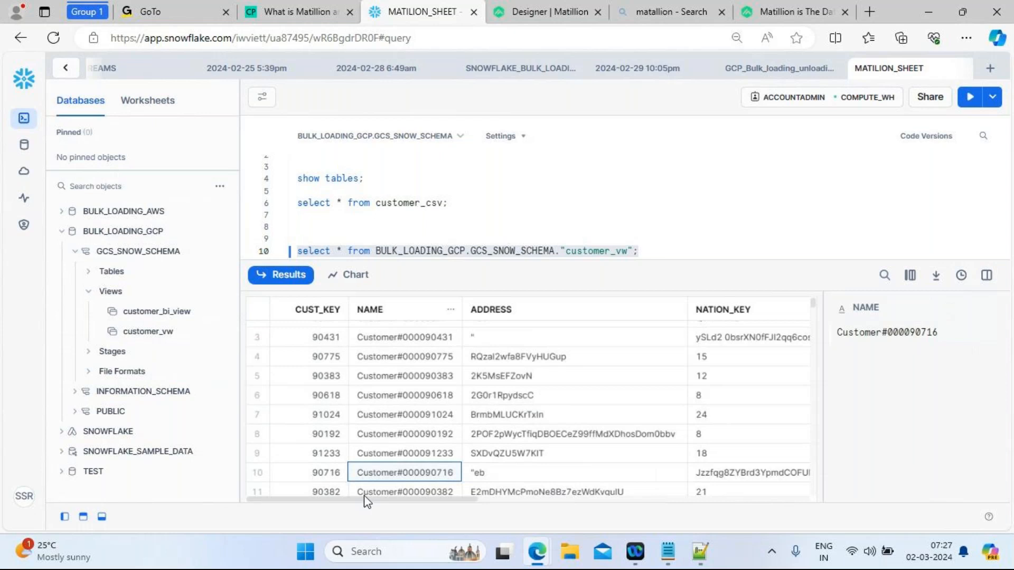
Examine further down the rows returned by the customer_vw query, with the selected cells' statistics pane hidden
{"action": "scroll", "coordinate": [363, 494], "scroll_direction": "down", "scroll_amount": 8}
{"action": "left_click", "coordinate": [612, 472], "text": "shift"}
{"action": "left_click", "coordinate": [987, 276]}
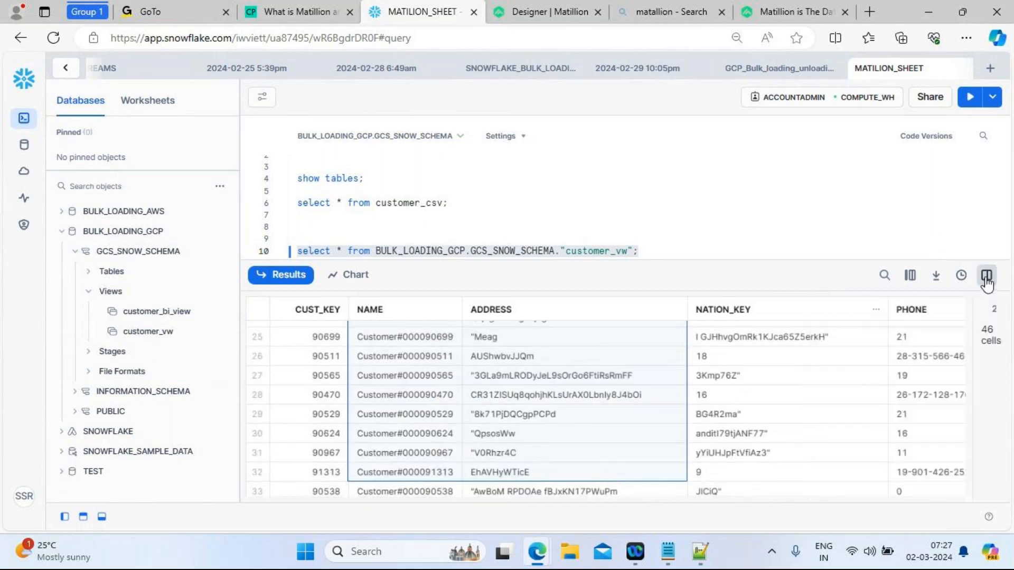
{"action": "left_click_drag", "start_coordinate": [576, 502], "coordinate": [480, 483]}
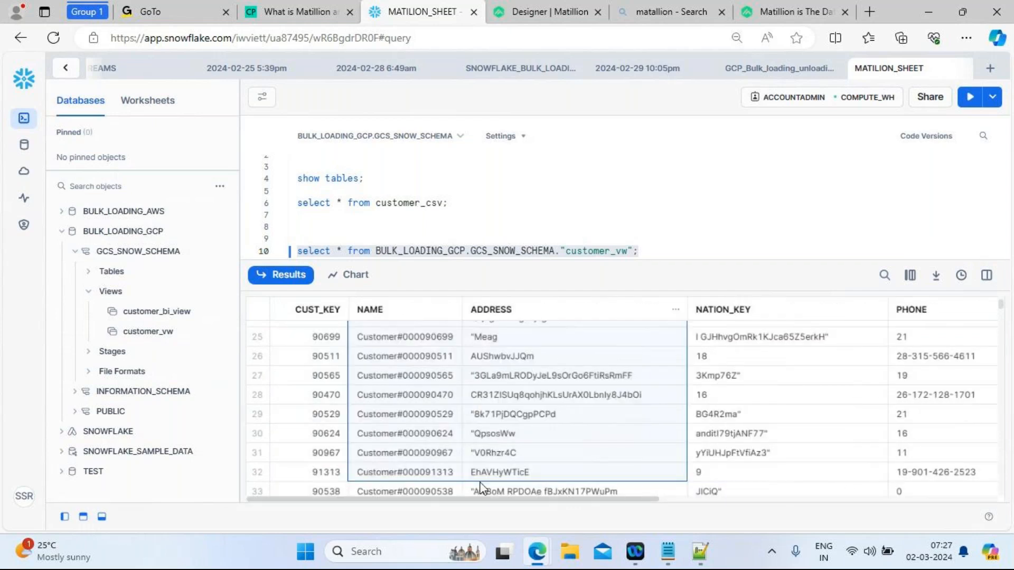
Switch to the Matillion Designer and delete the Create View component from the CUSTOMER_TX pipeline
{"action": "left_click", "coordinate": [532, 7]}
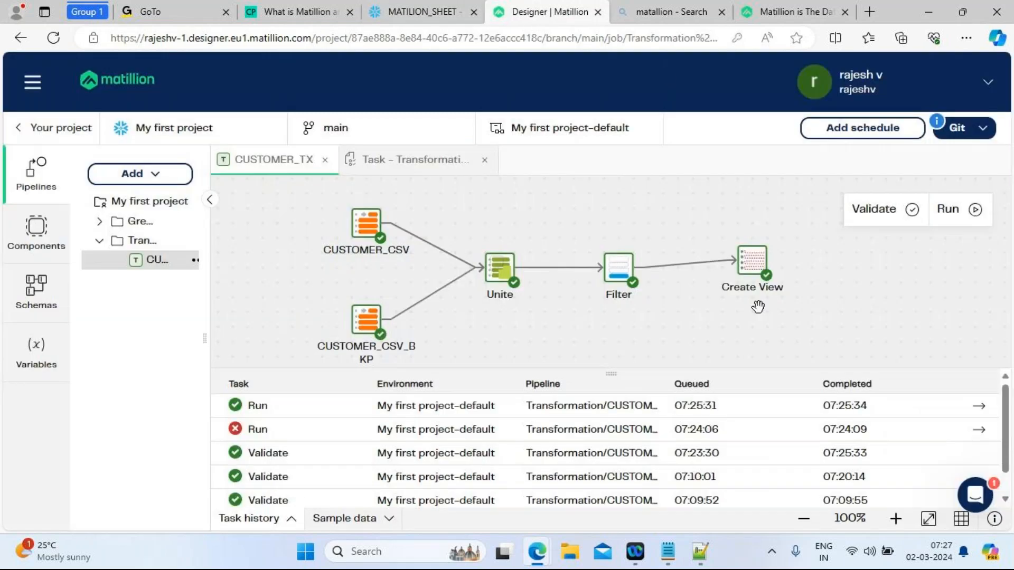
{"action": "left_click", "coordinate": [748, 263]}
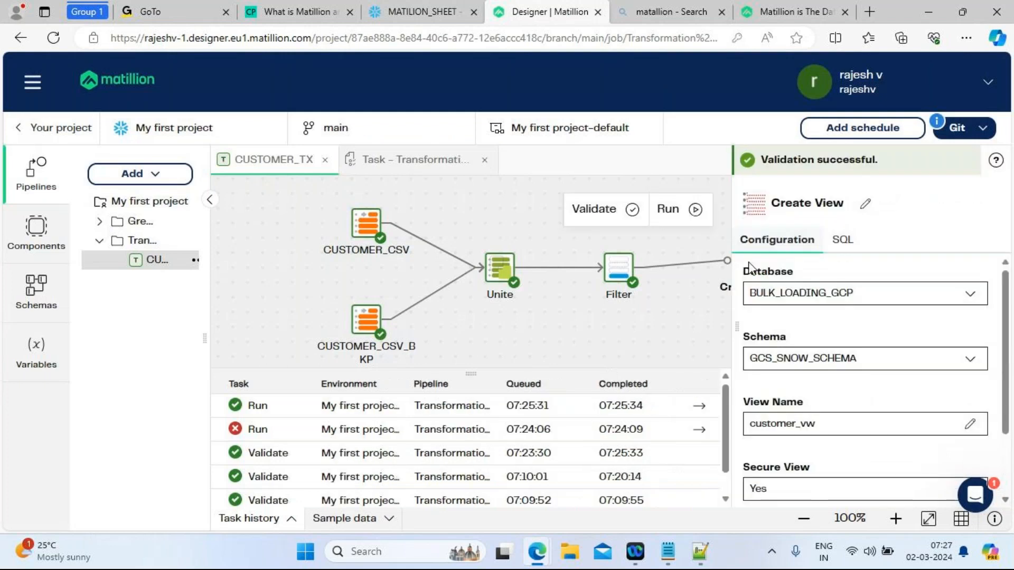
{"action": "left_click", "coordinate": [686, 304]}
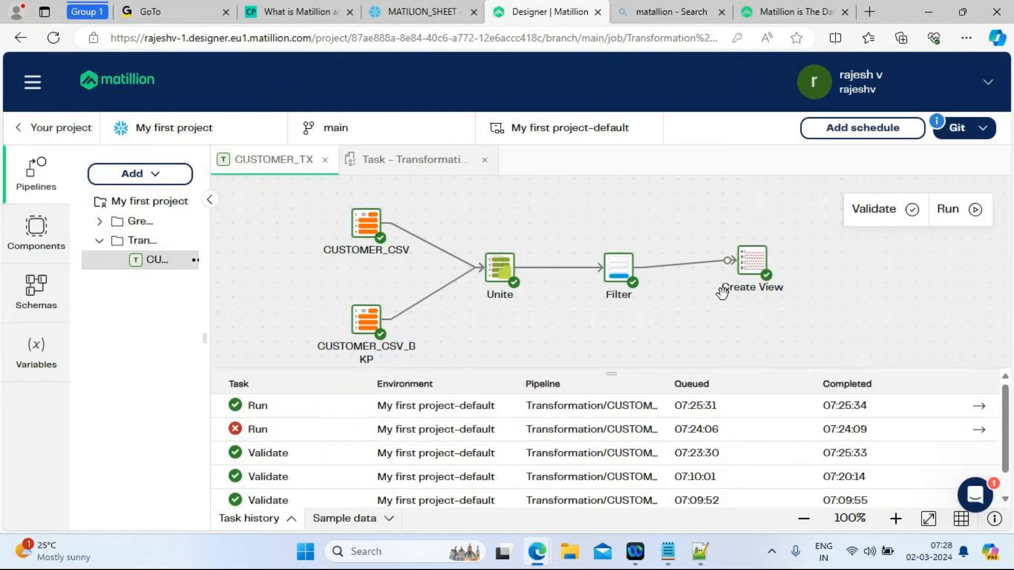
{"action": "left_click", "coordinate": [752, 263]}
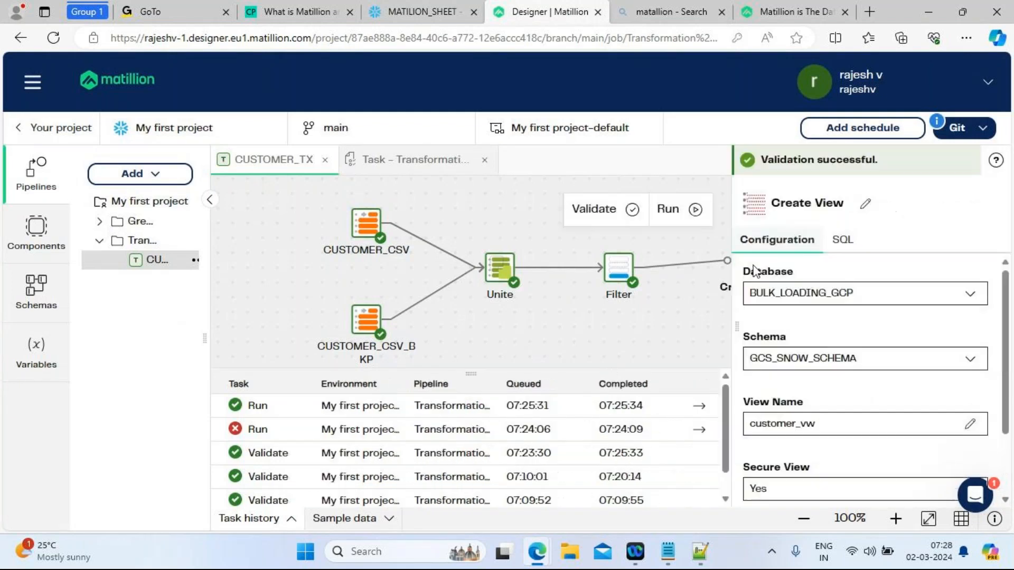
{"action": "left_click", "coordinate": [699, 320]}
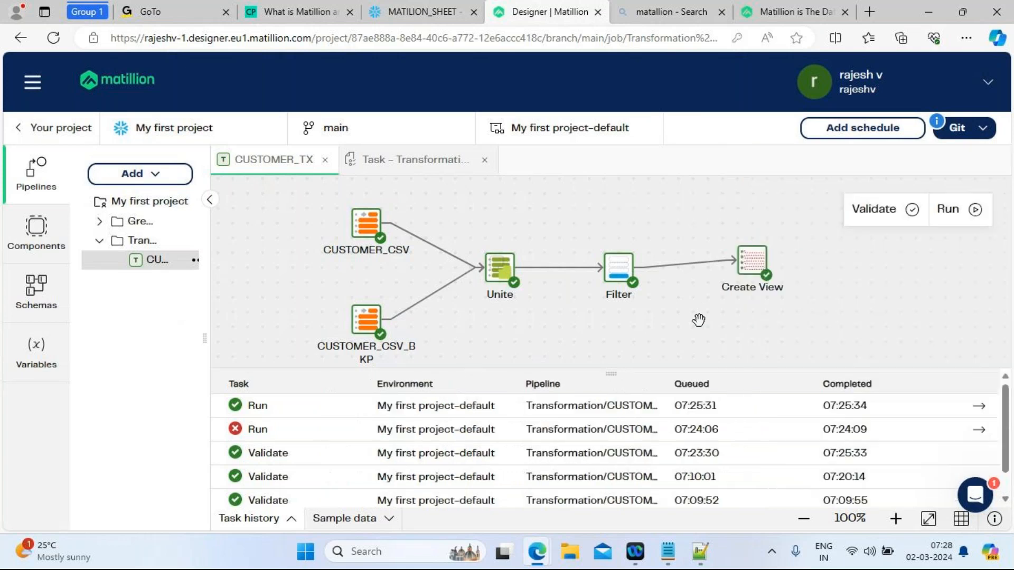
{"action": "left_click", "coordinate": [748, 268]}
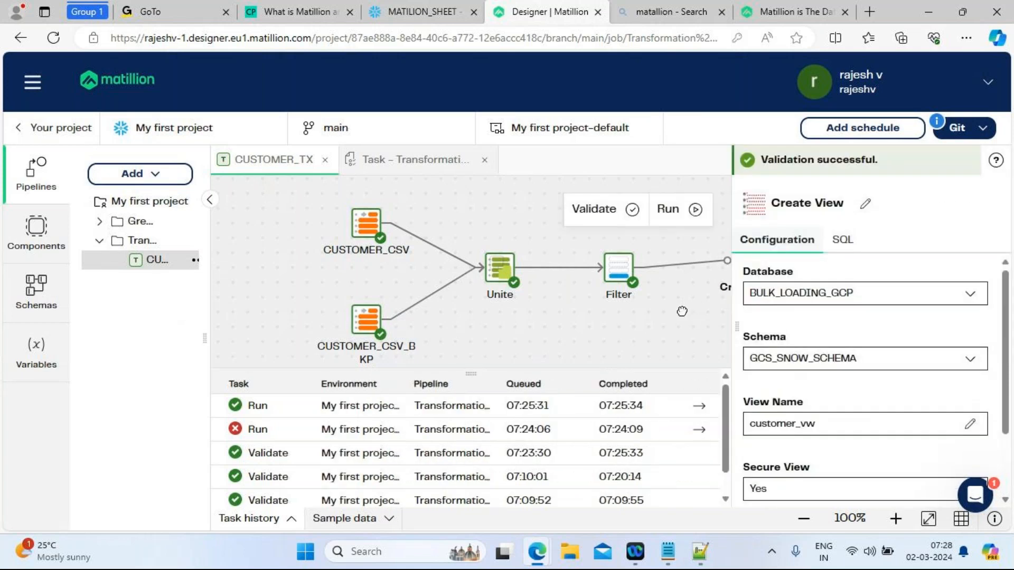
{"action": "left_click", "coordinate": [708, 296]}
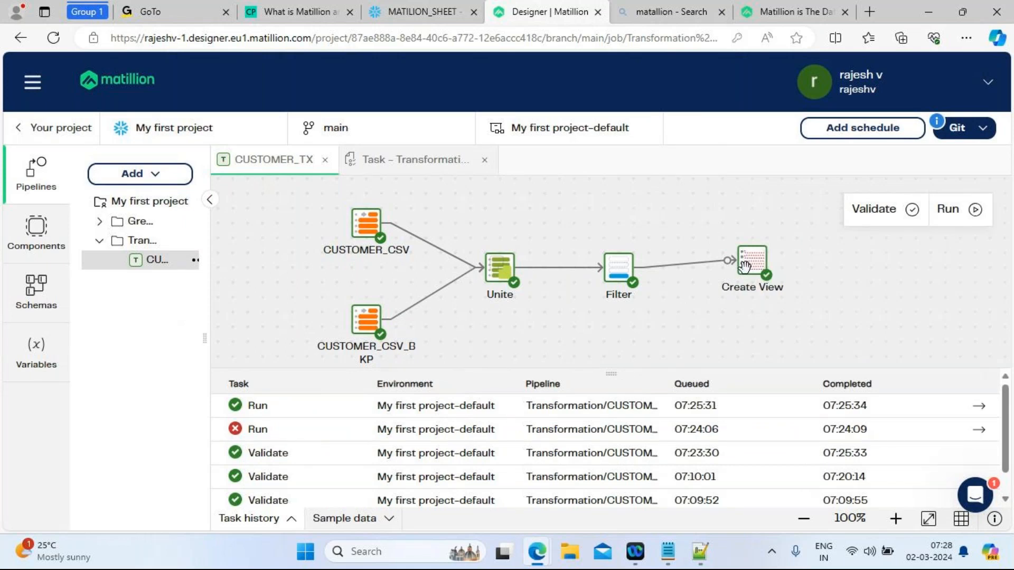
{"action": "left_click", "coordinate": [750, 263]}
{"action": "key", "text": "Delete"}
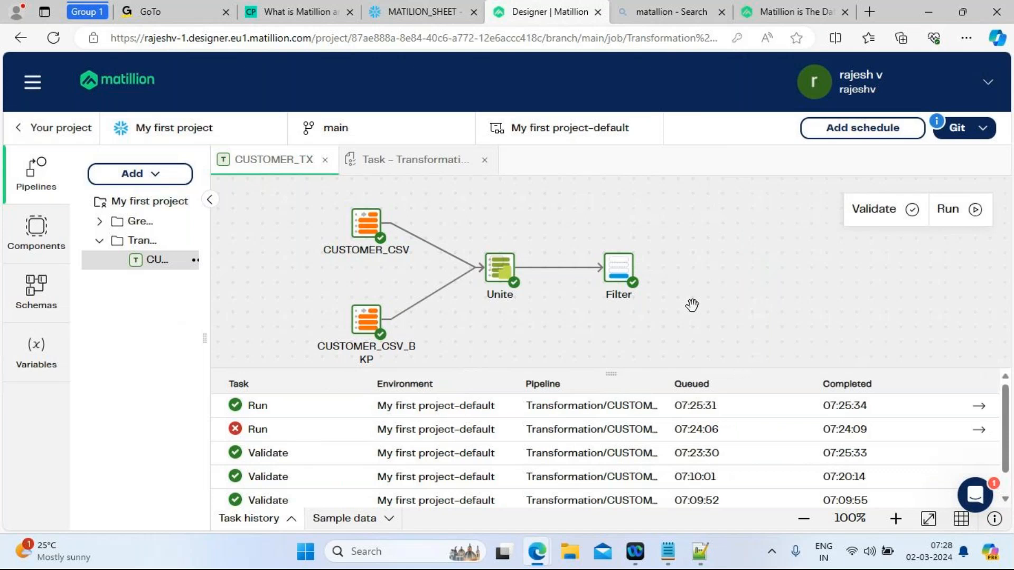
Filter the components to the Write category and place a Rewrite Table component after Filter in the pipeline
{"action": "left_click", "coordinate": [37, 232]}
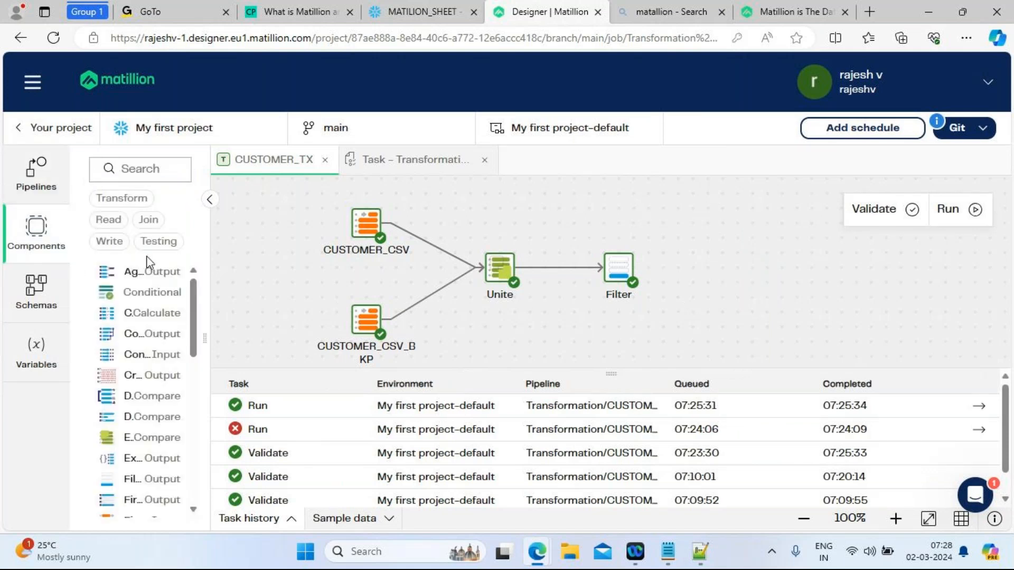
{"action": "left_click", "coordinate": [109, 242]}
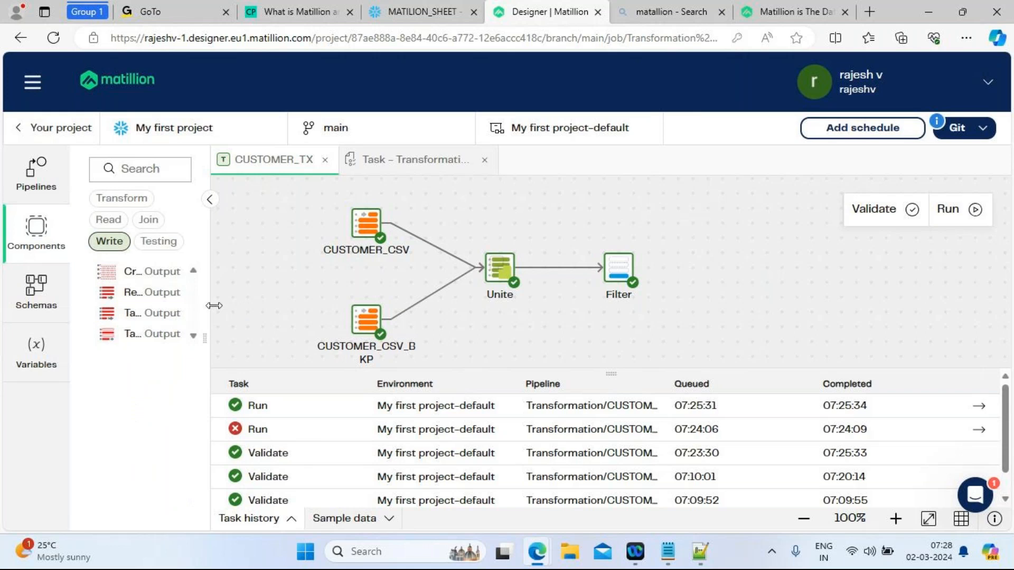
{"action": "left_click_drag", "start_coordinate": [208, 304], "coordinate": [363, 290]}
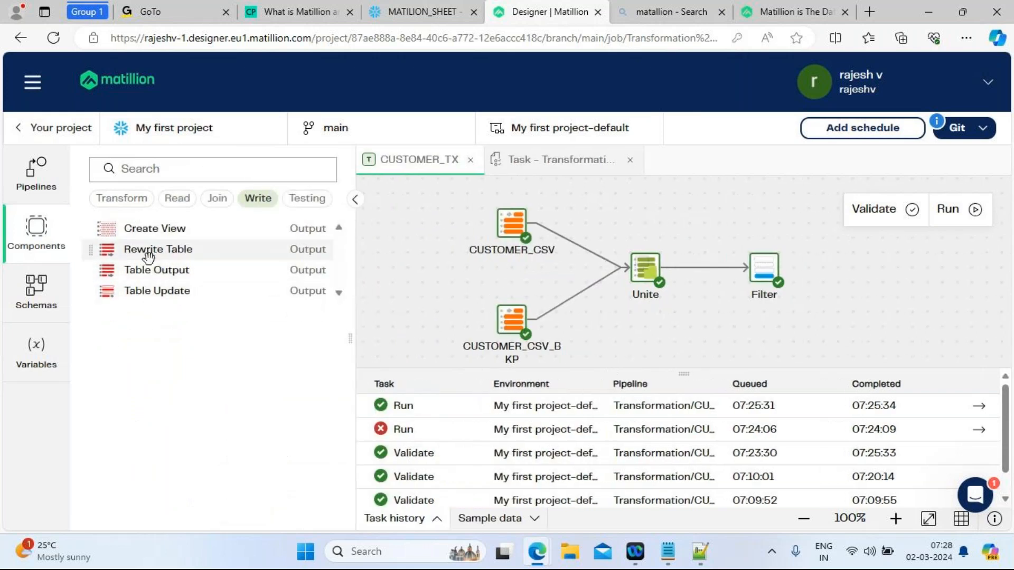
{"action": "left_click_drag", "start_coordinate": [144, 255], "coordinate": [857, 250]}
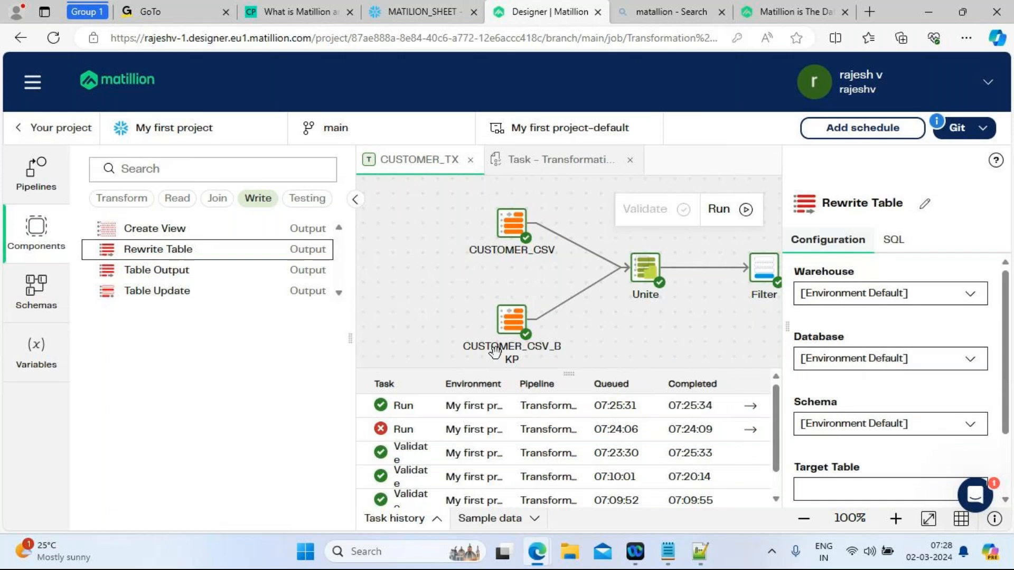
{"action": "left_click_drag", "start_coordinate": [239, 305], "coordinate": [84, 293]}
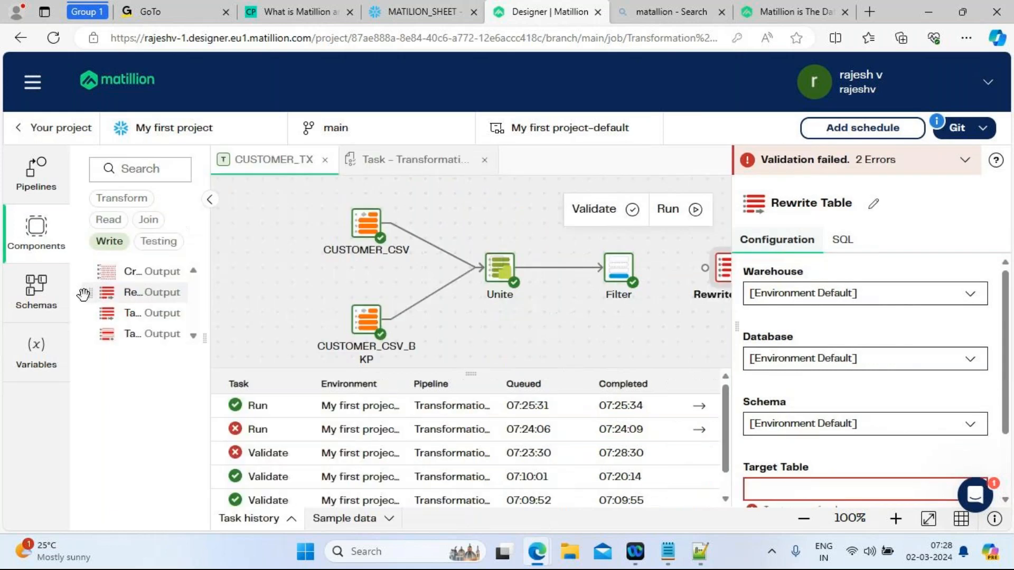
Configure the Rewrite Table component with warehouse COMPUTE_WH, database BULK_LOADING_GCP and schema GCS_SNOW_SCHEMA
{"action": "left_click", "coordinate": [973, 295]}
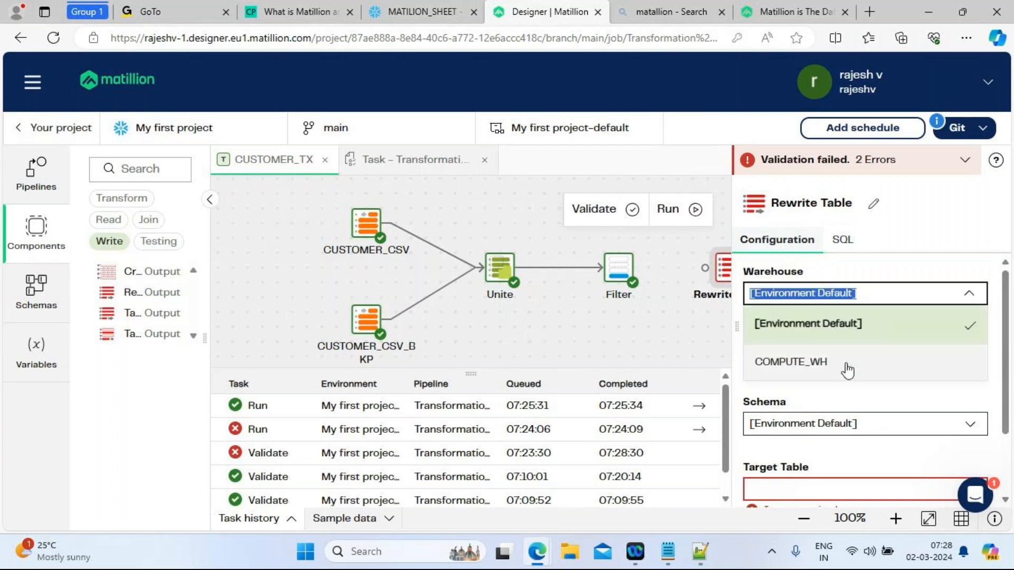
{"action": "left_click", "coordinate": [819, 364]}
{"action": "left_click", "coordinate": [877, 365]}
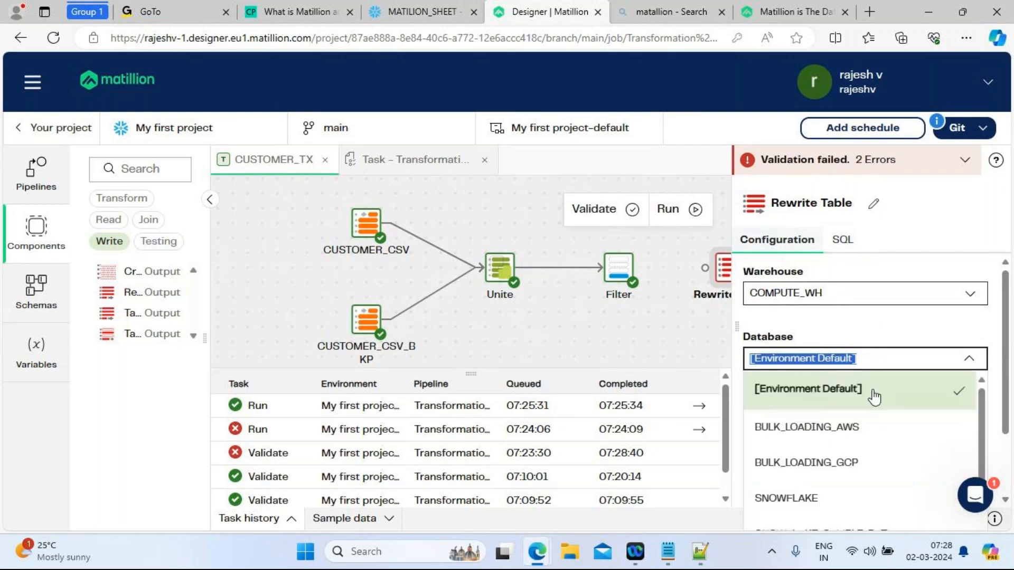
{"action": "left_click", "coordinate": [838, 464]}
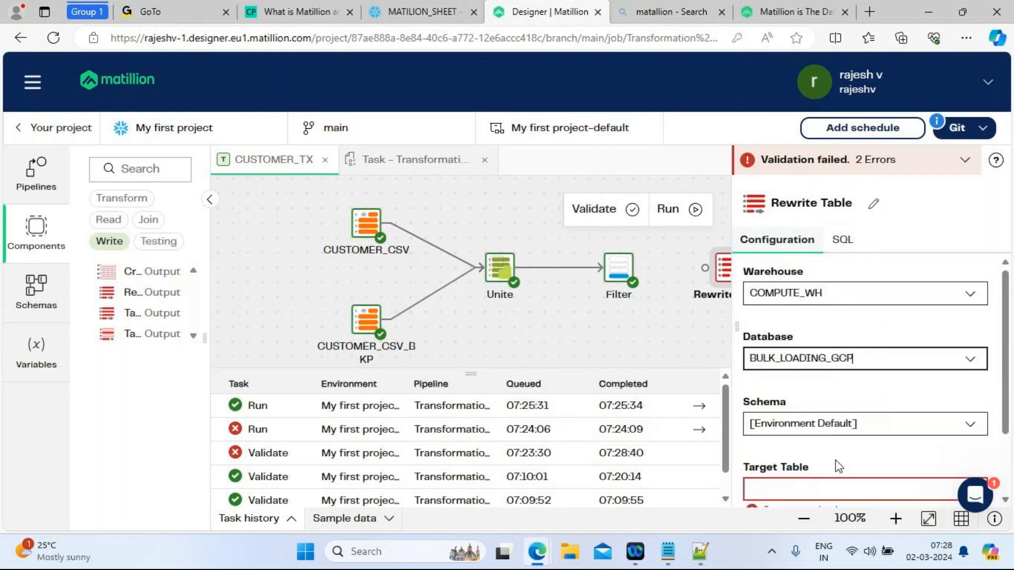
{"action": "left_click", "coordinate": [803, 425]}
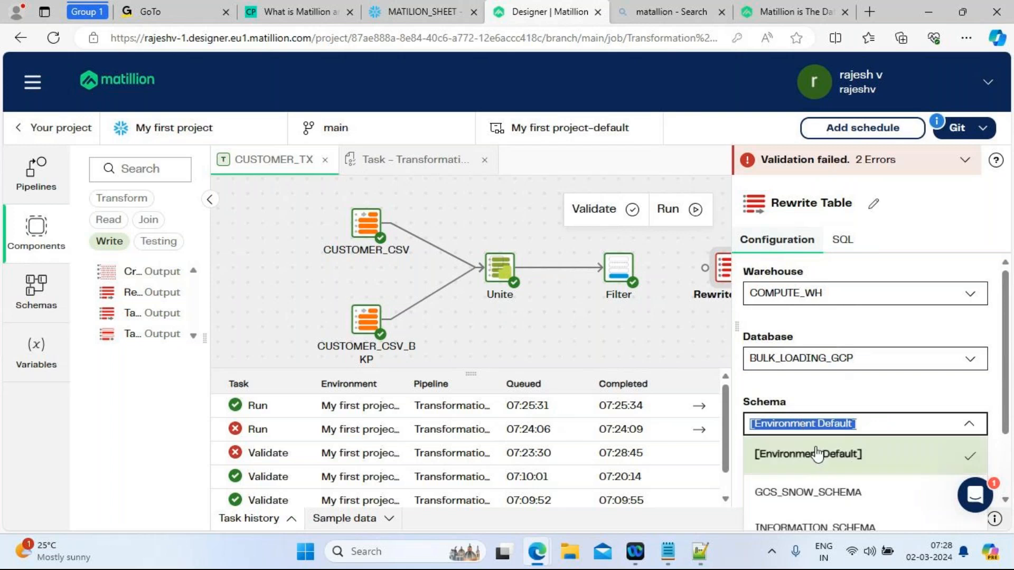
{"action": "left_click", "coordinate": [829, 491]}
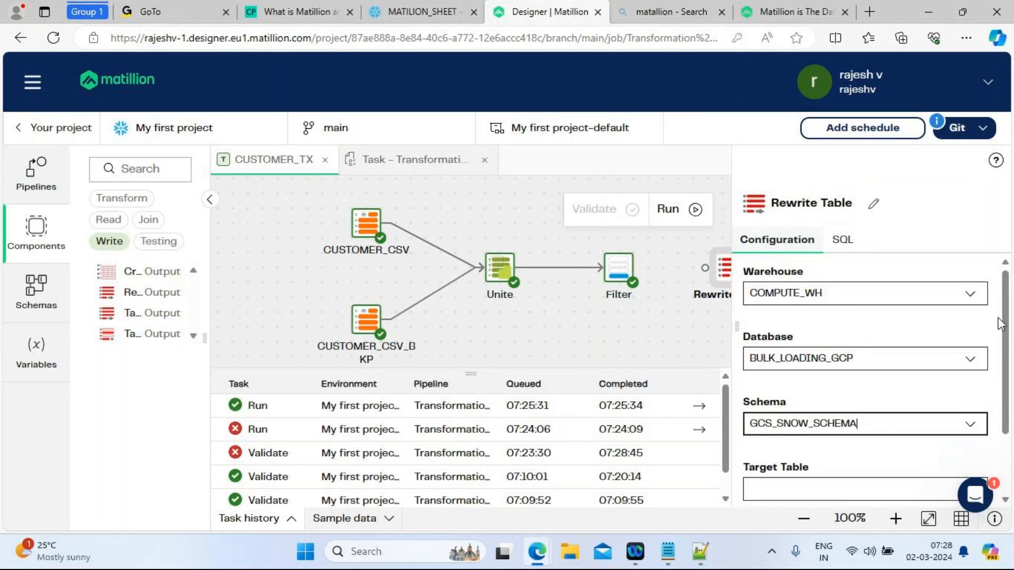
Set the Rewrite Table component's target table to customer_tbl
{"action": "scroll", "coordinate": [1000, 323], "scroll_direction": "down", "scroll_amount": 3}
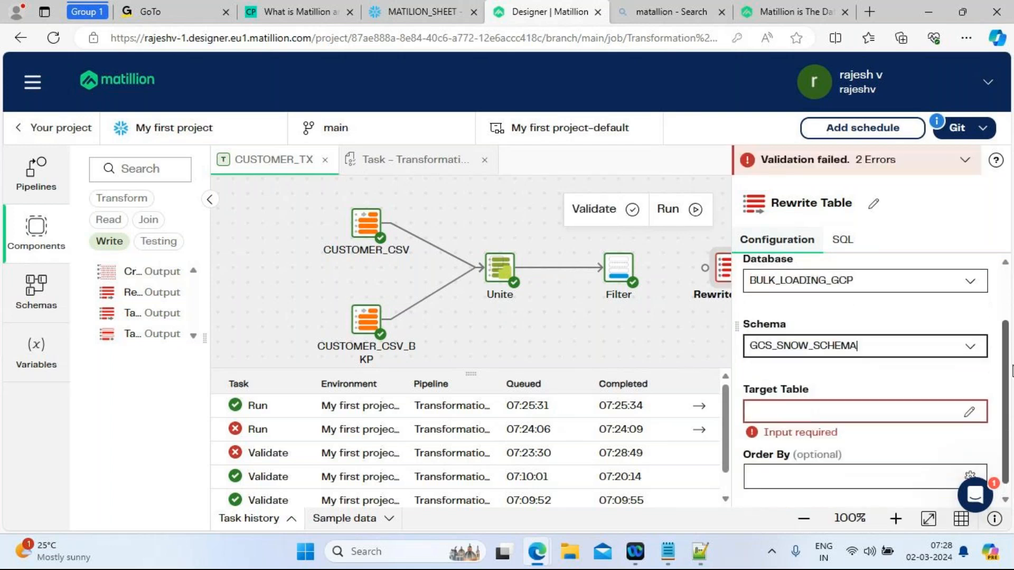
{"action": "left_click", "coordinate": [753, 400]}
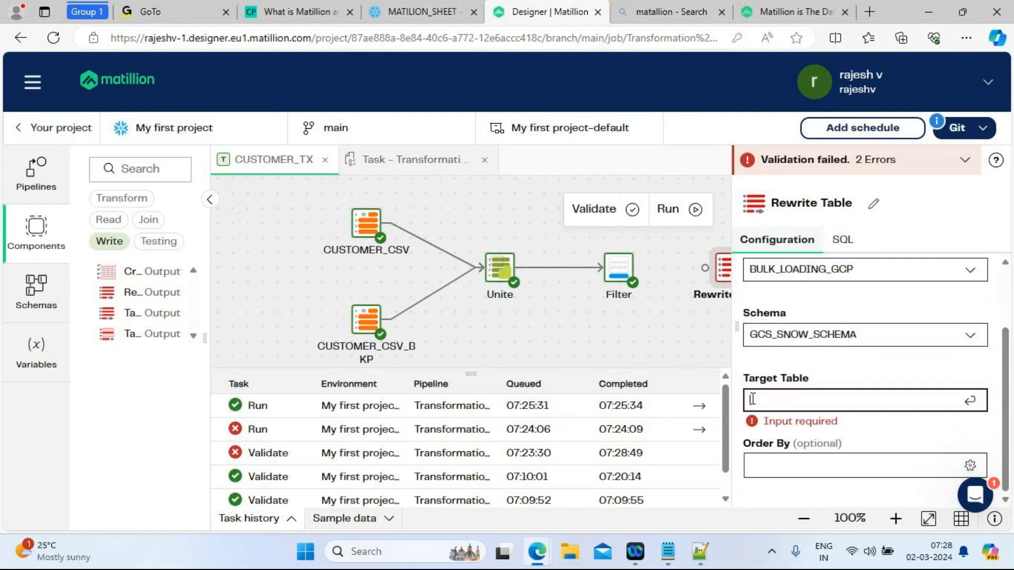
{"action": "type", "text": "customer_tbl"}
{"action": "left_click", "coordinate": [793, 474]}
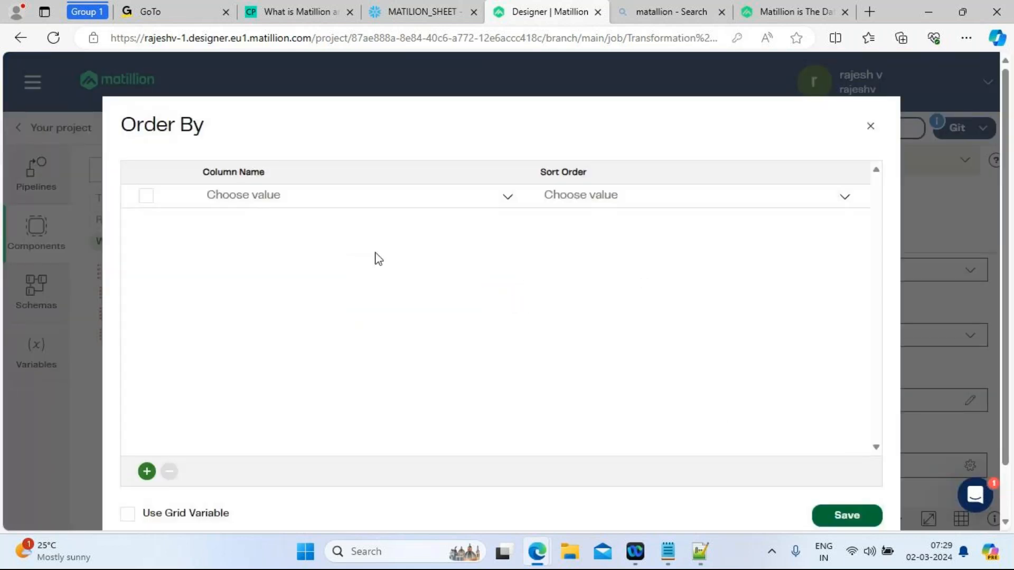
{"action": "left_click", "coordinate": [506, 198]}
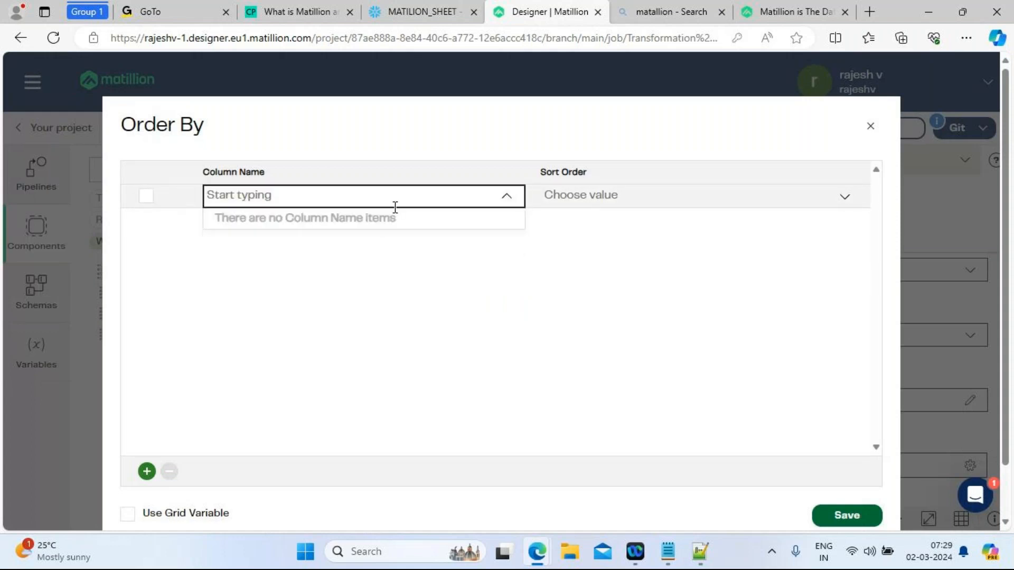
{"action": "left_click", "coordinate": [325, 292]}
{"action": "left_click", "coordinate": [306, 196]}
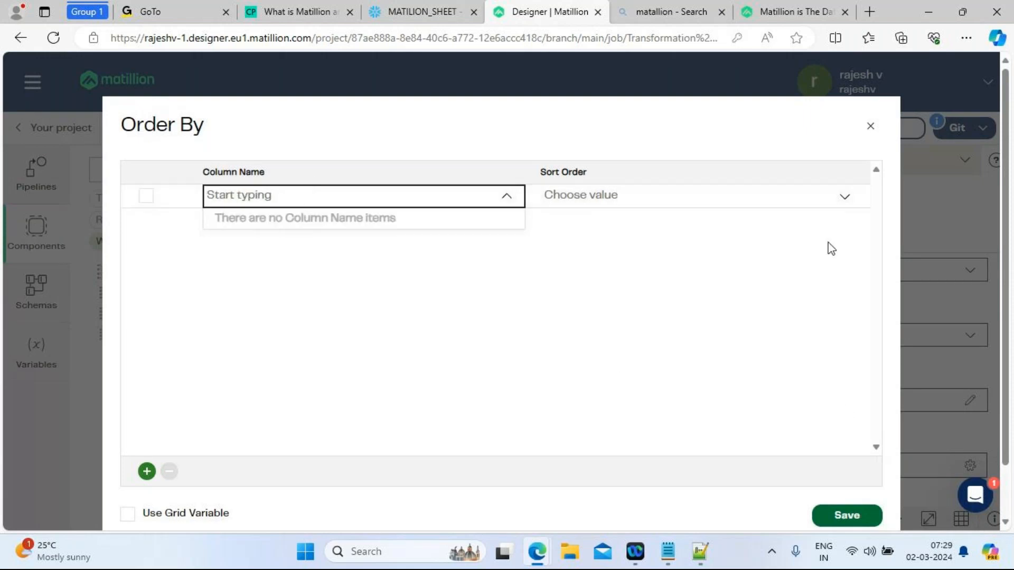
{"action": "left_click", "coordinate": [869, 130]}
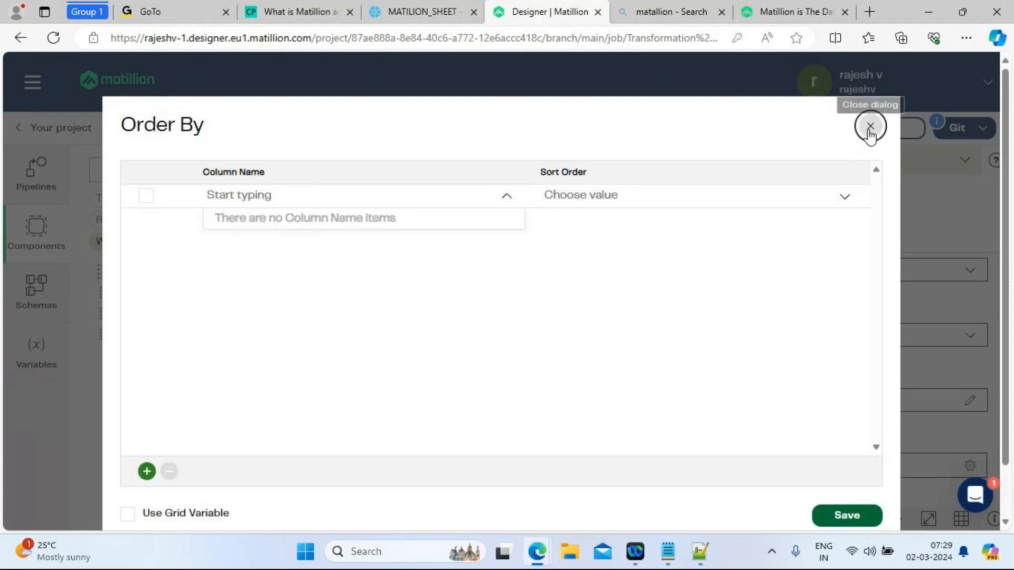
{"action": "left_click", "coordinate": [871, 133]}
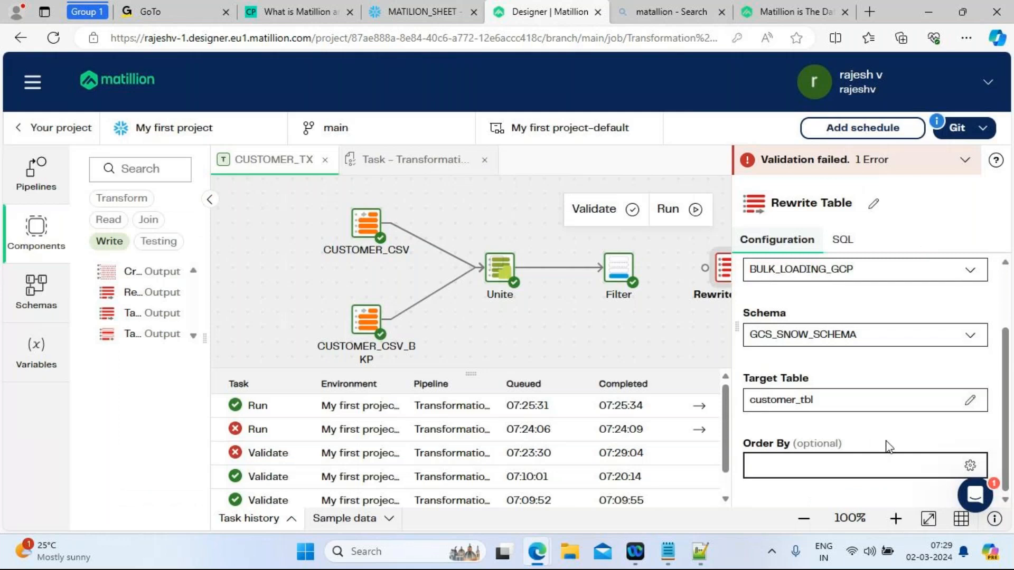
Set the Rewrite Table's Order By to column cust_key with sort order DESCENDING and save it
{"action": "left_click", "coordinate": [830, 467]}
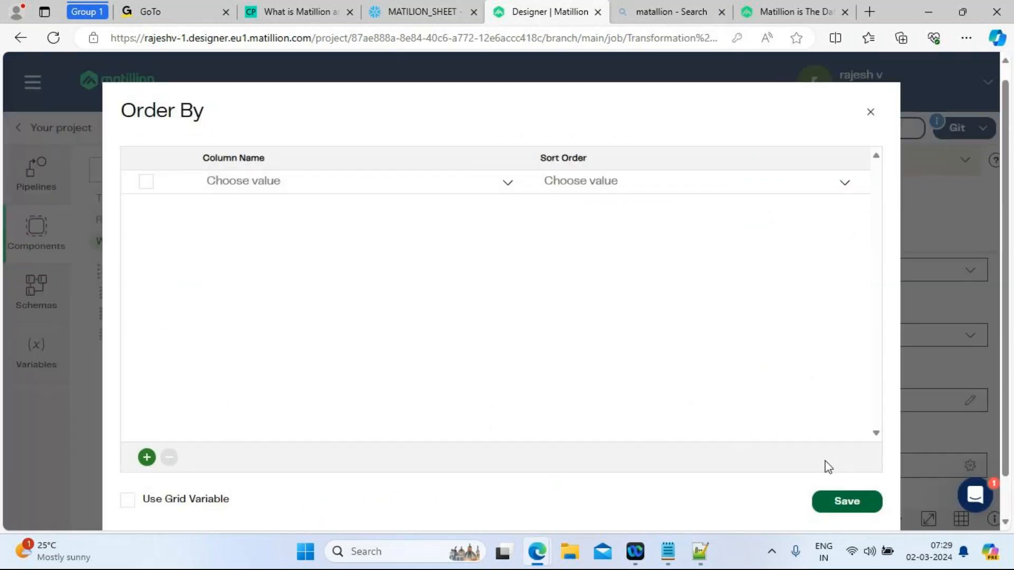
{"action": "left_click", "coordinate": [399, 178]}
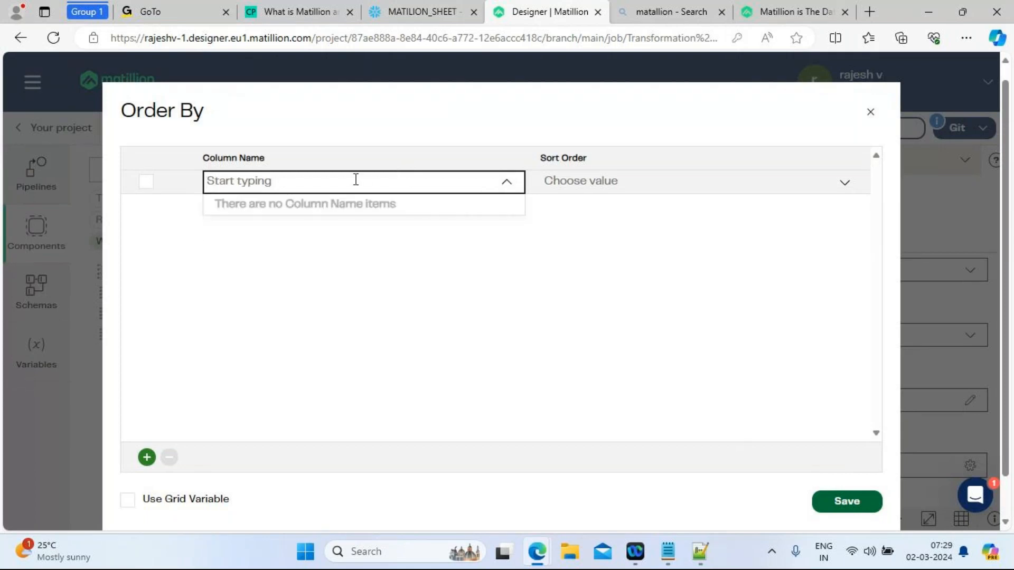
{"action": "type", "text": "cu"}
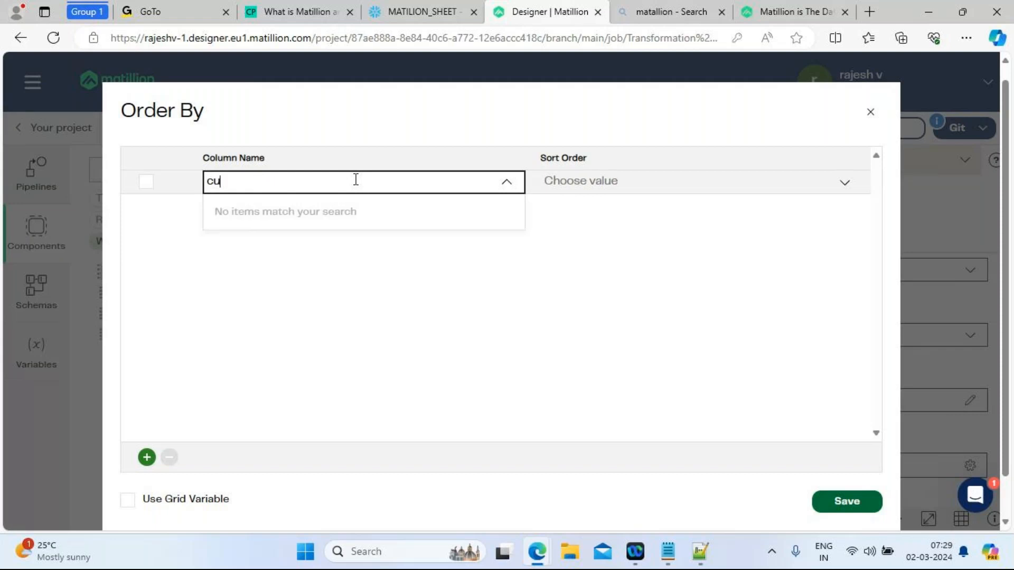
{"action": "type", "text": "st_key"}
{"action": "left_click", "coordinate": [684, 254]}
{"action": "left_click", "coordinate": [788, 180]}
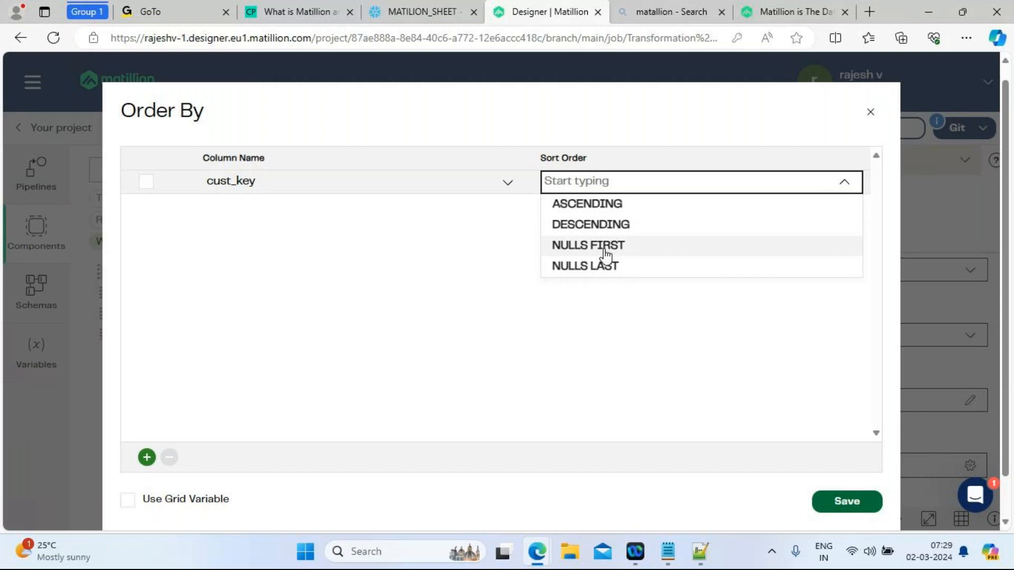
{"action": "left_click", "coordinate": [589, 205]}
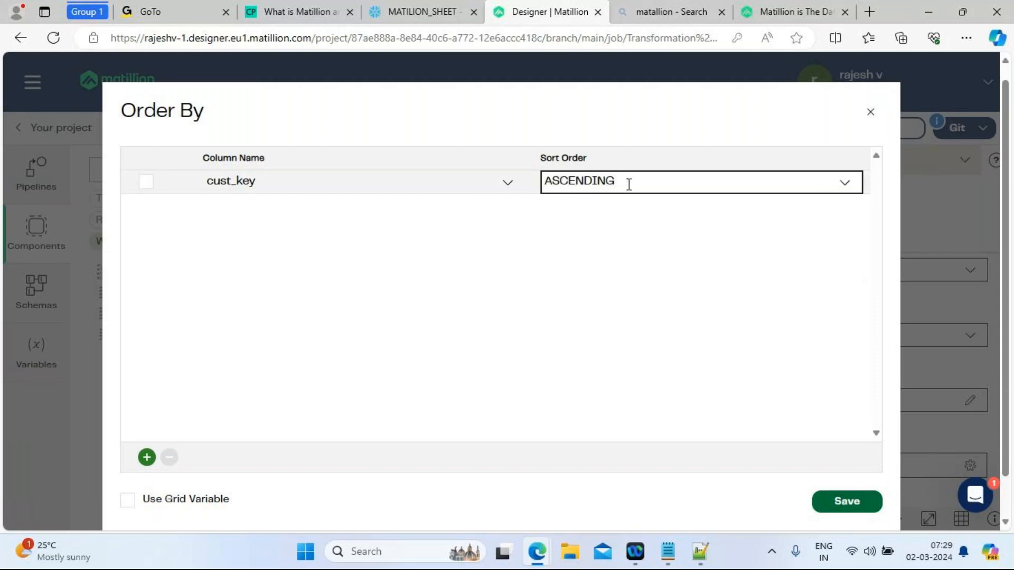
{"action": "left_click", "coordinate": [843, 185]}
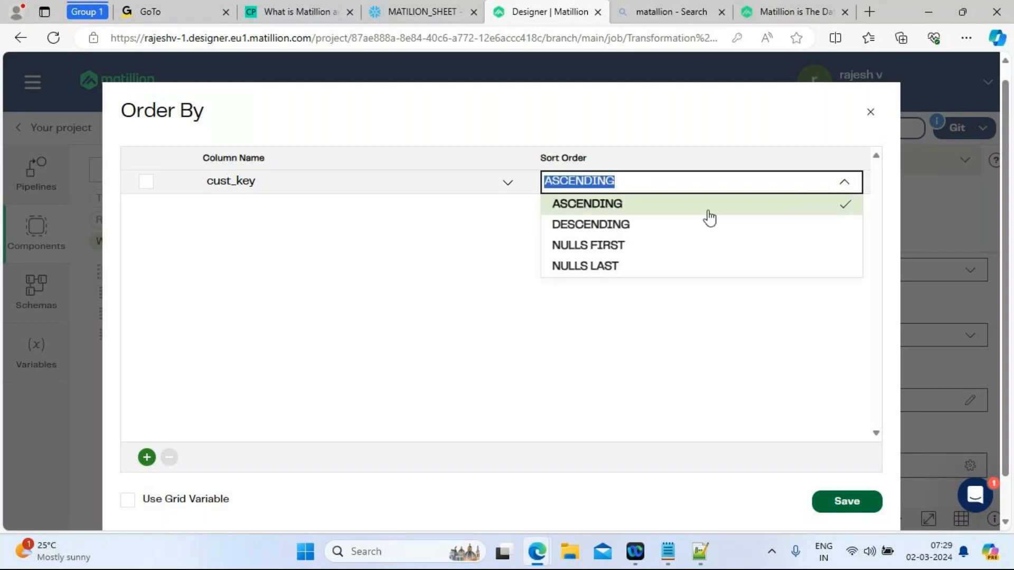
{"action": "left_click", "coordinate": [657, 231]}
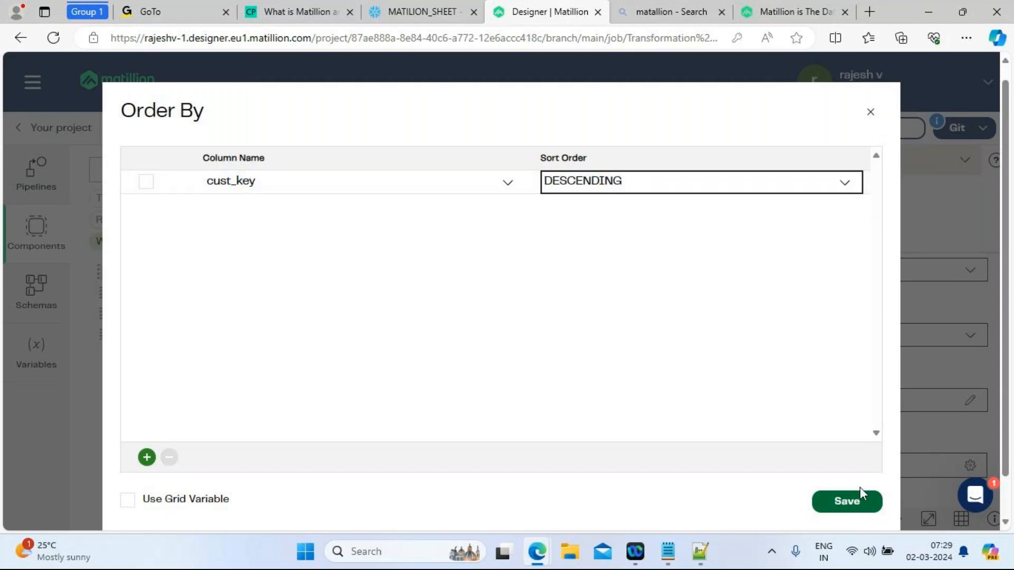
{"action": "left_click", "coordinate": [851, 503]}
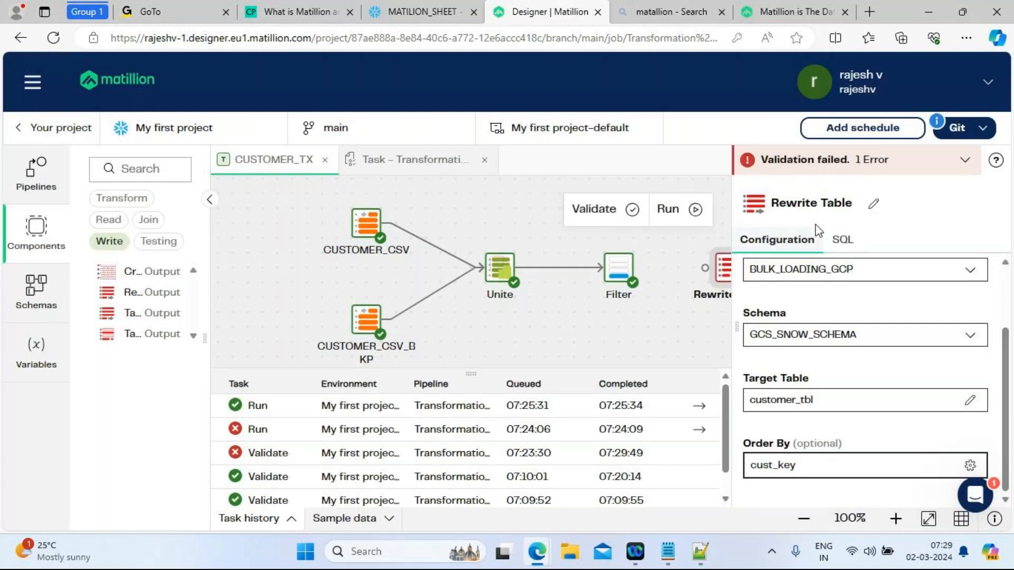
Connect the Filter component's output to the Rewrite Table component in the CUSTOMER_TX pipeline
{"action": "left_click", "coordinate": [619, 327]}
{"action": "left_click", "coordinate": [620, 329]}
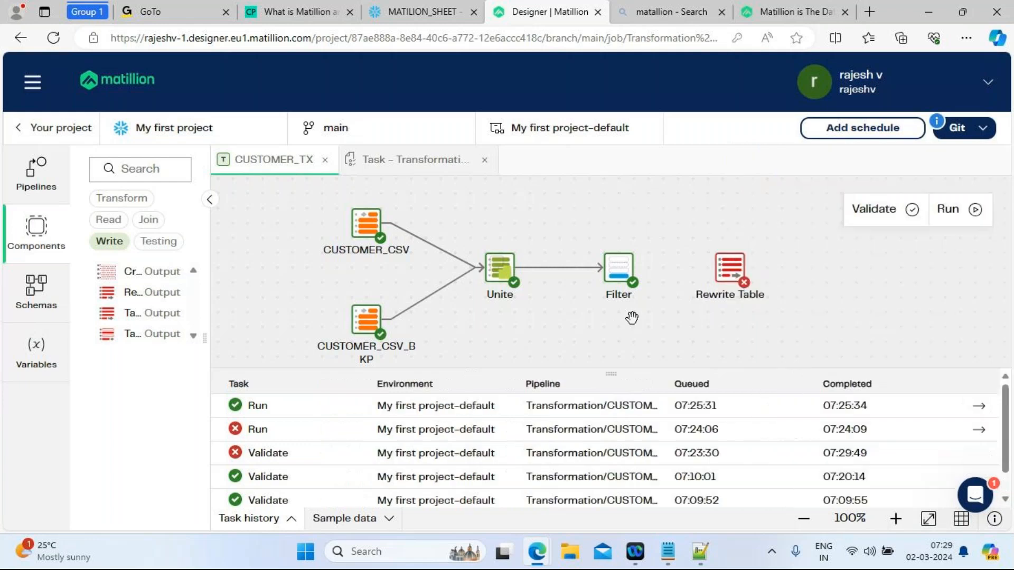
{"action": "left_click_drag", "start_coordinate": [643, 270], "coordinate": [706, 269]}
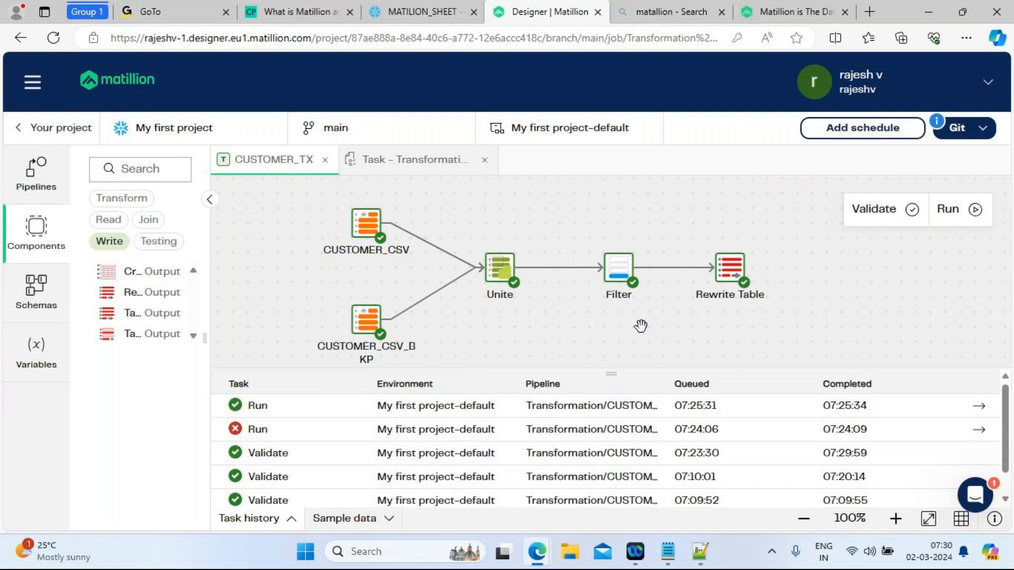
Copy the Rewrite Table component's generated SQL and replace the contents of the new 317 file in Notepad++ with it
{"action": "left_click", "coordinate": [731, 272]}
{"action": "left_click", "coordinate": [845, 242]}
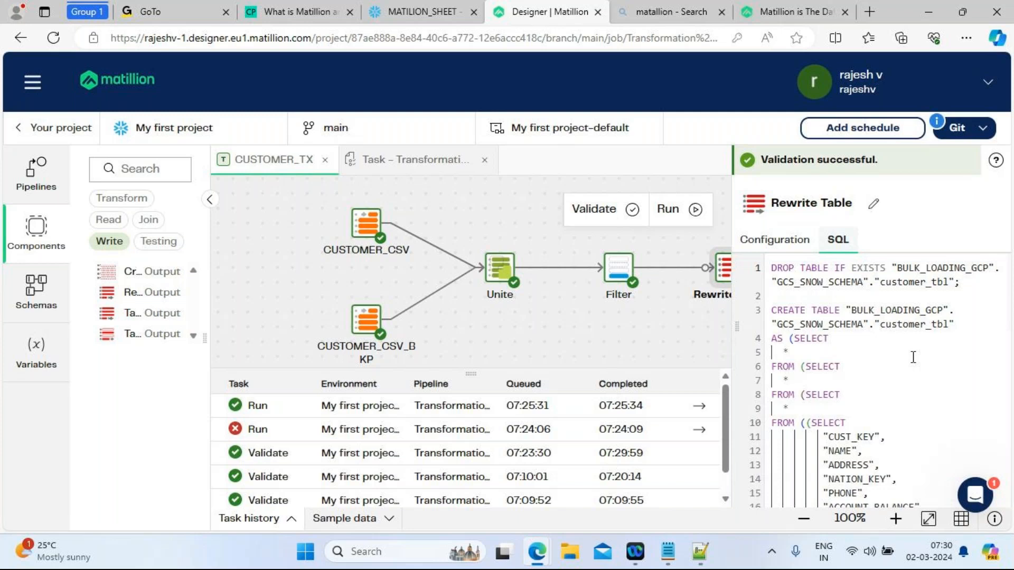
{"action": "left_click", "coordinate": [871, 356]}
{"action": "key", "text": "ctrl+a"}
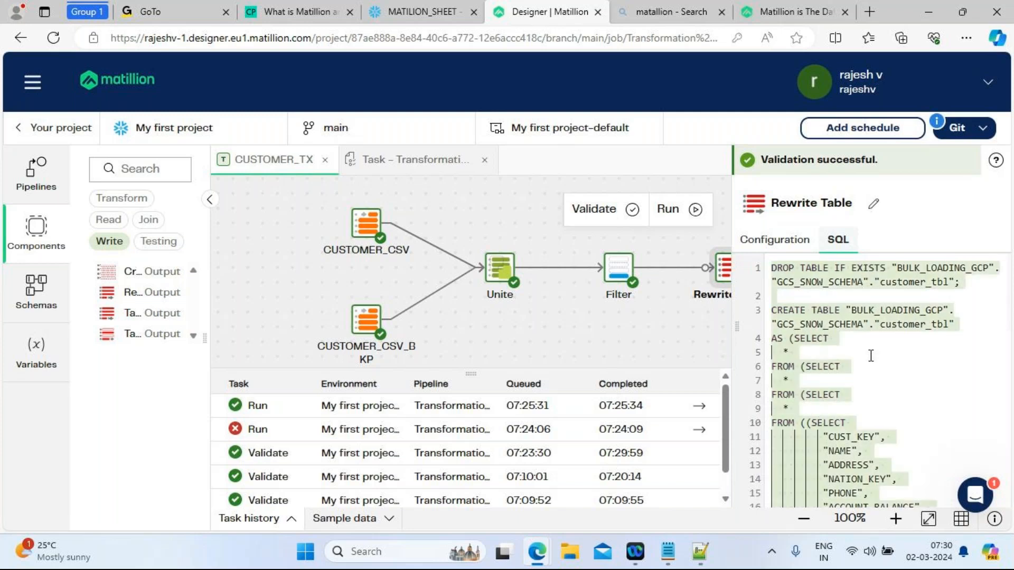
{"action": "left_click", "coordinate": [700, 552]}
{"action": "left_click", "coordinate": [487, 392]}
{"action": "key", "text": "ctrl+a"}
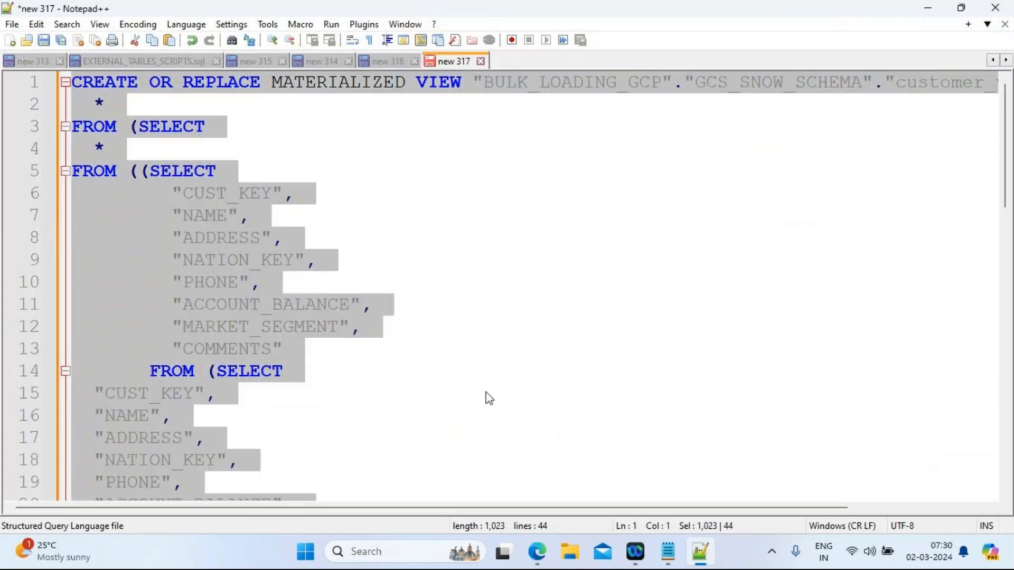
{"action": "key", "text": "ctrl+v"}
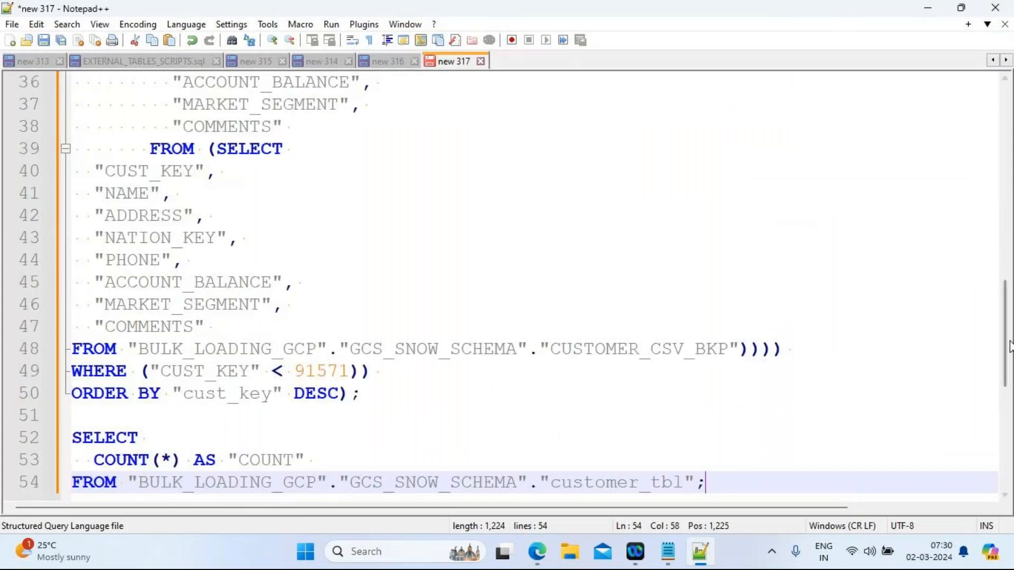
Examine the generated script's DROP TABLE and CREATE TABLE statements, the union and filter query, and the final COUNT query on customer_tbl
{"action": "left_click_drag", "start_coordinate": [1005, 338], "coordinate": [987, 121]}
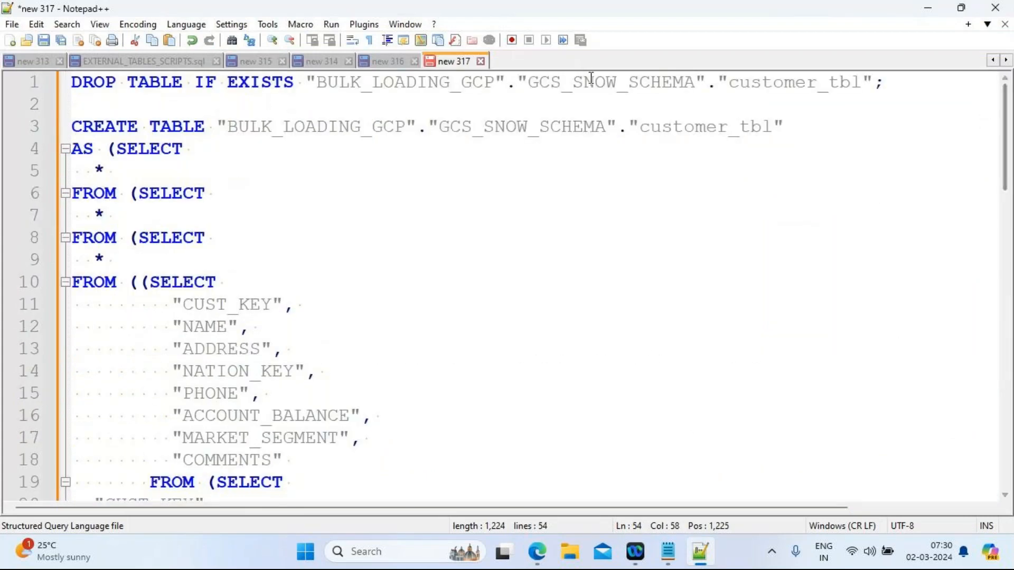
{"action": "left_click_drag", "start_coordinate": [72, 84], "coordinate": [293, 86]}
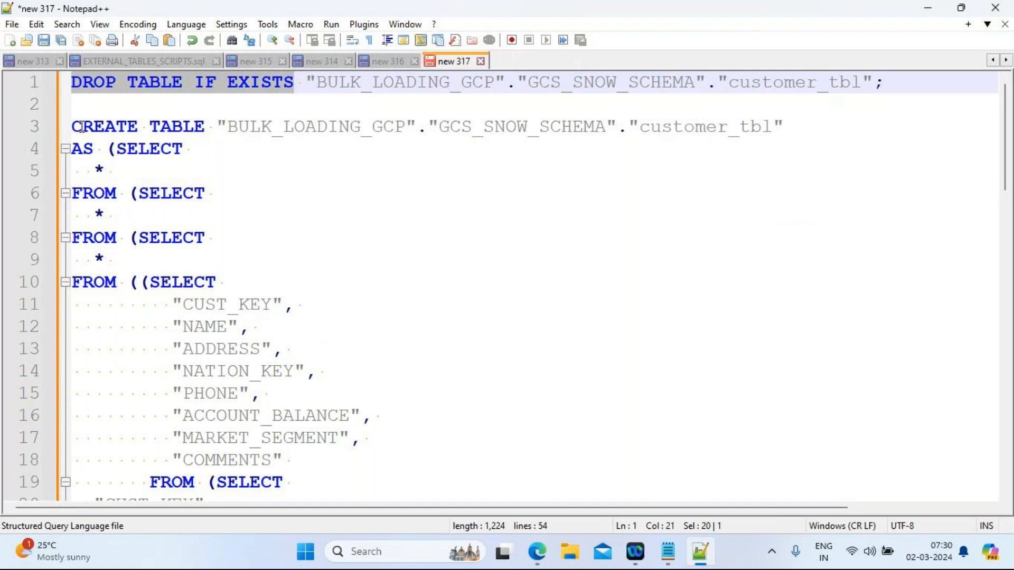
{"action": "left_click_drag", "start_coordinate": [76, 125], "coordinate": [784, 126]}
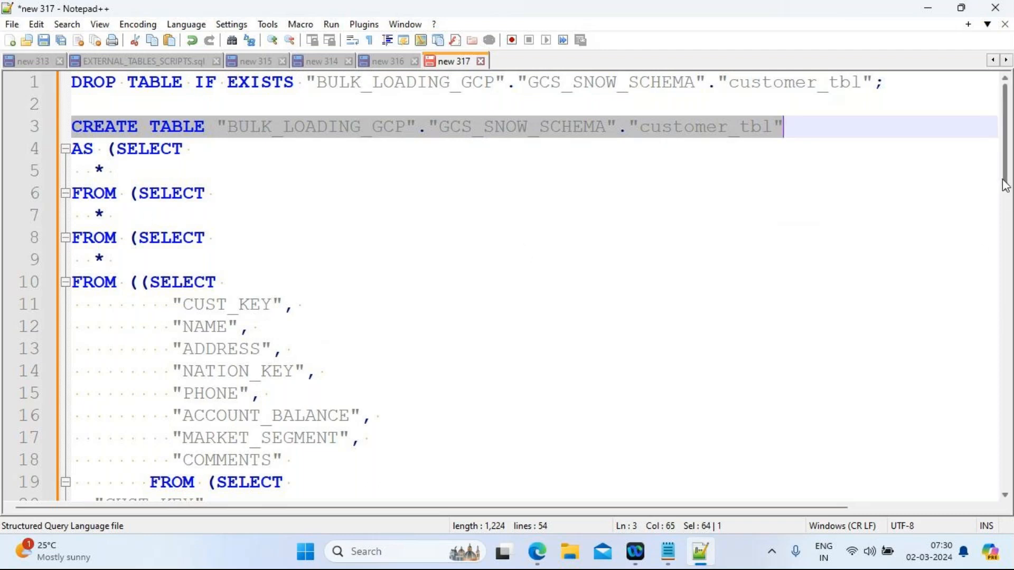
{"action": "scroll", "coordinate": [1006, 185], "scroll_direction": "down", "scroll_amount": 4}
{"action": "scroll", "coordinate": [1005, 253], "scroll_direction": "down", "scroll_amount": 3}
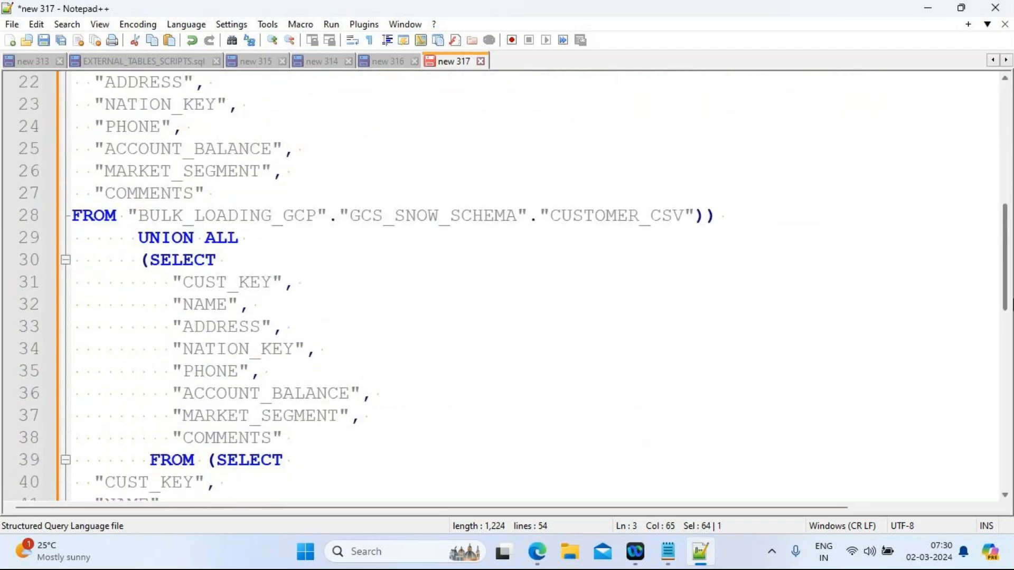
{"action": "left_click_drag", "start_coordinate": [1012, 306], "coordinate": [1012, 402]}
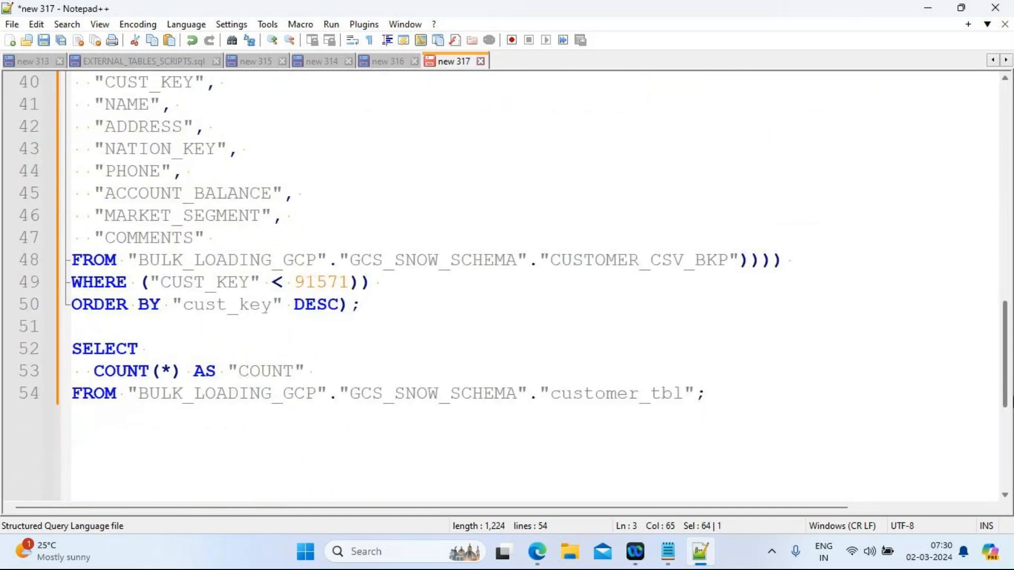
{"action": "left_click_drag", "start_coordinate": [1011, 402], "coordinate": [1010, 405]}
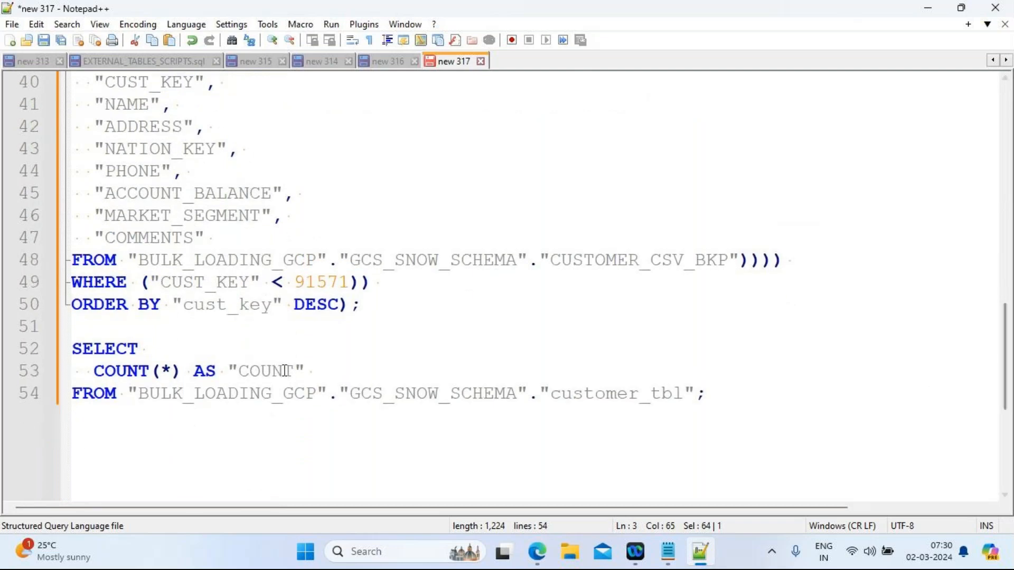
{"action": "left_click_drag", "start_coordinate": [64, 355], "coordinate": [763, 410]}
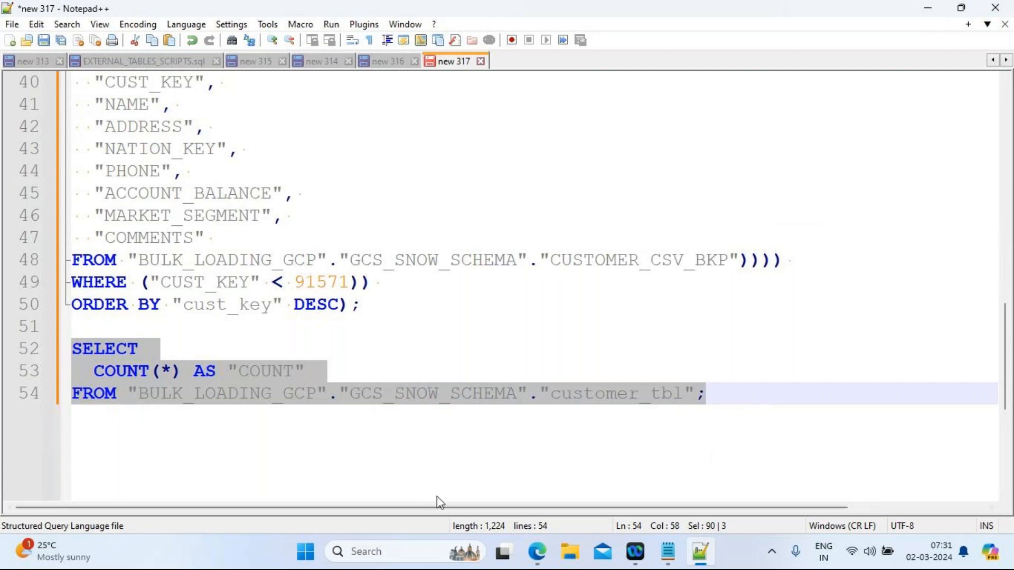
Return to the Matillion designer, then validate and run the CUSTOMER_TX pipeline
{"action": "left_click", "coordinate": [928, 8]}
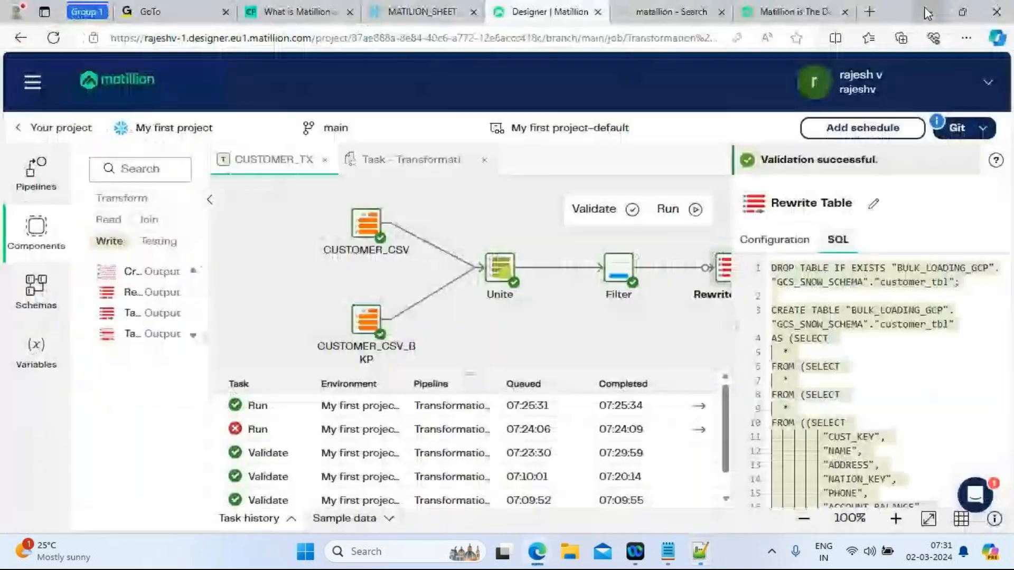
{"action": "left_click", "coordinate": [588, 333]}
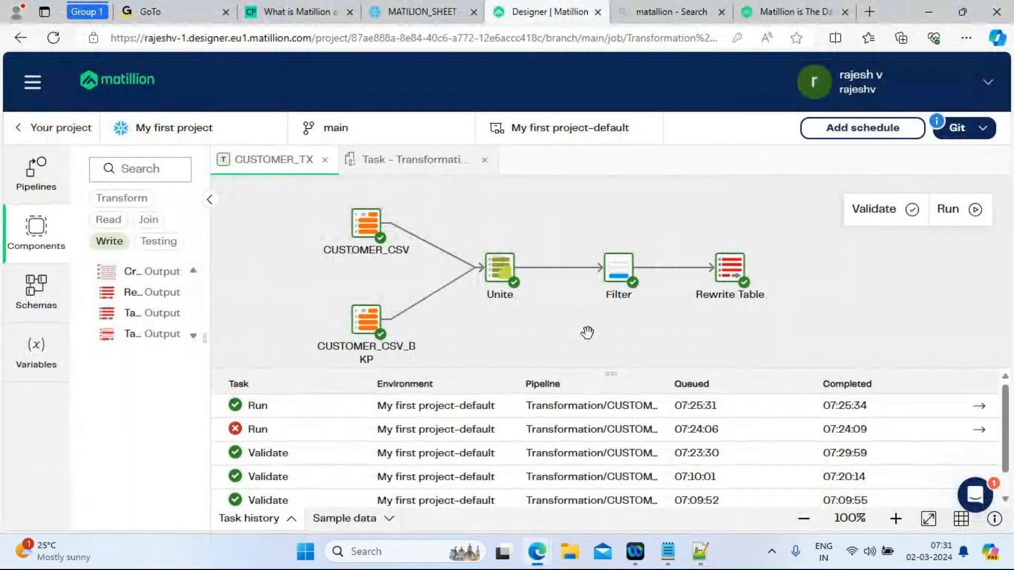
{"action": "left_click", "coordinate": [879, 226]}
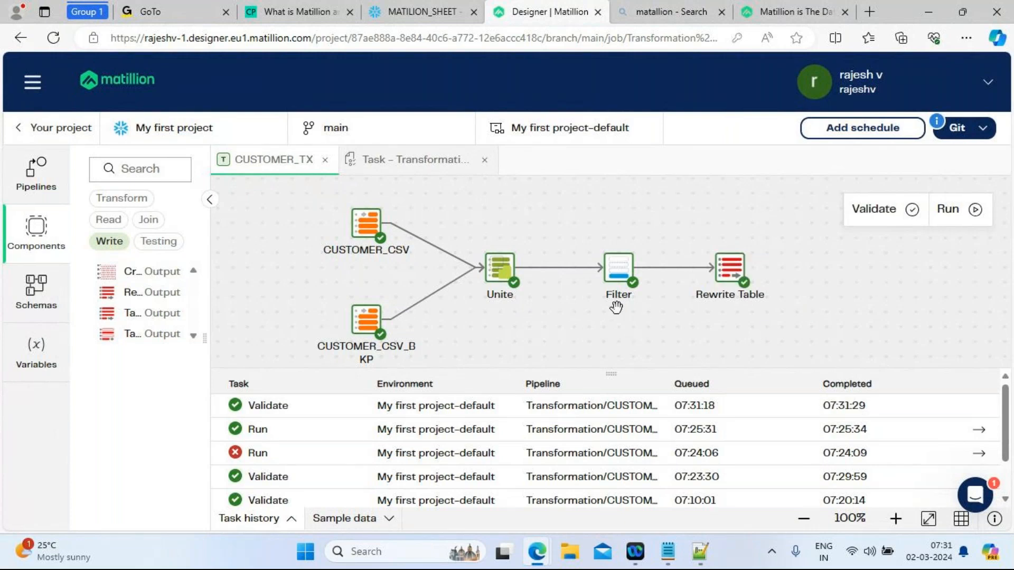
{"action": "left_click", "coordinate": [949, 216]}
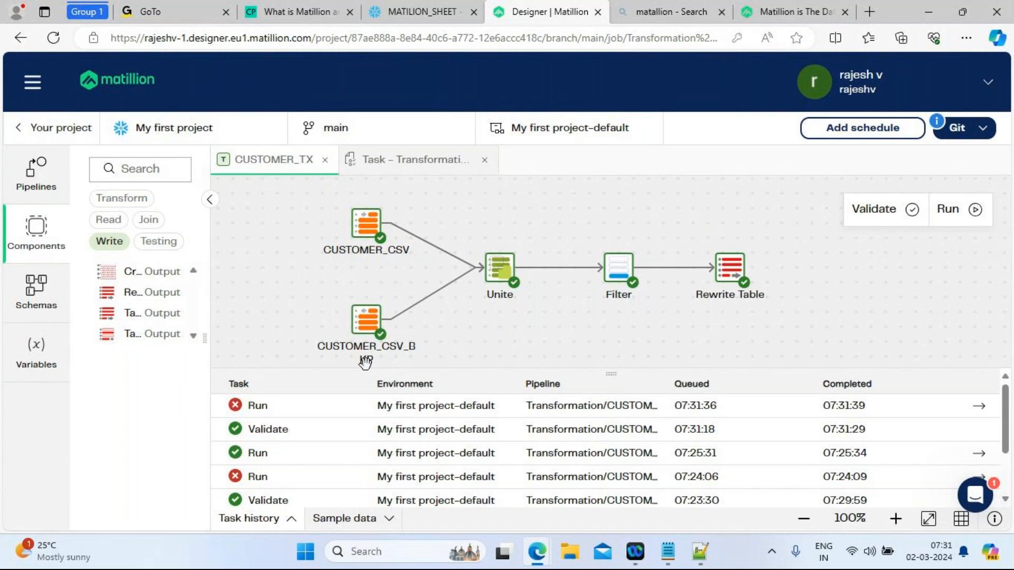
Open the latest run's task details and read the full Rewrite Table message, focusing on the column identifier
{"action": "left_click", "coordinate": [980, 407]}
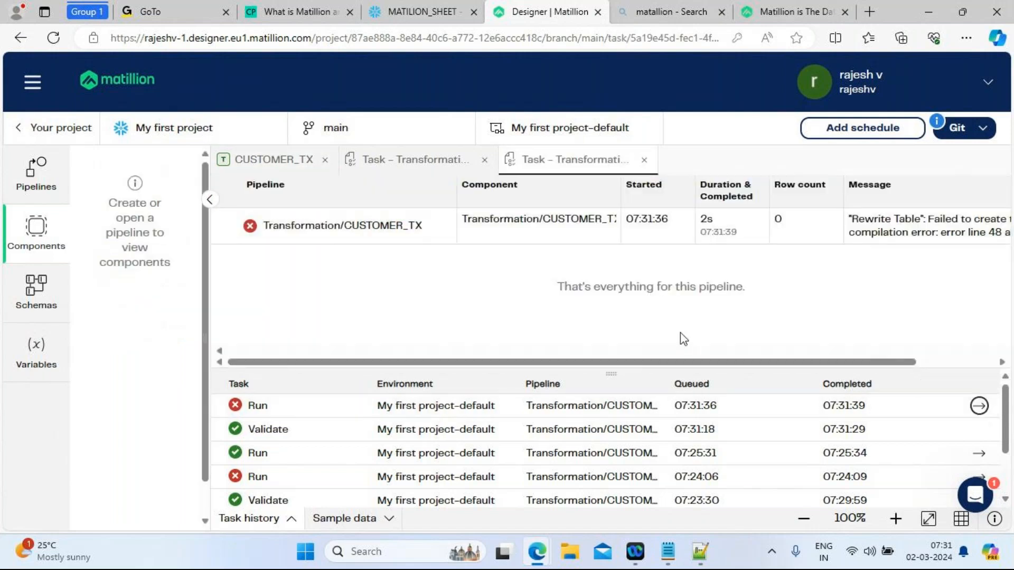
{"action": "left_click_drag", "start_coordinate": [669, 364], "coordinate": [831, 356]}
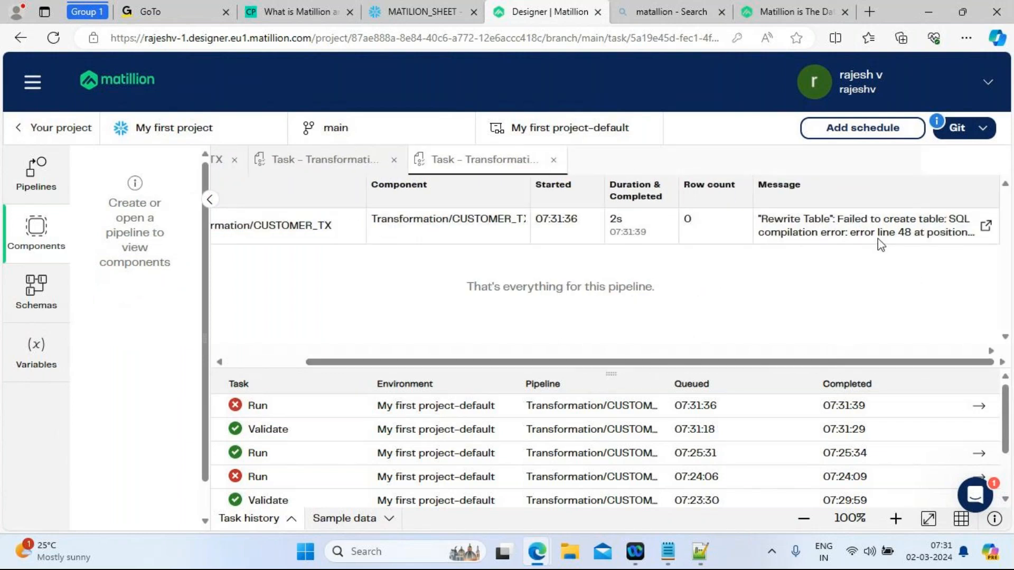
{"action": "left_click", "coordinate": [986, 227]}
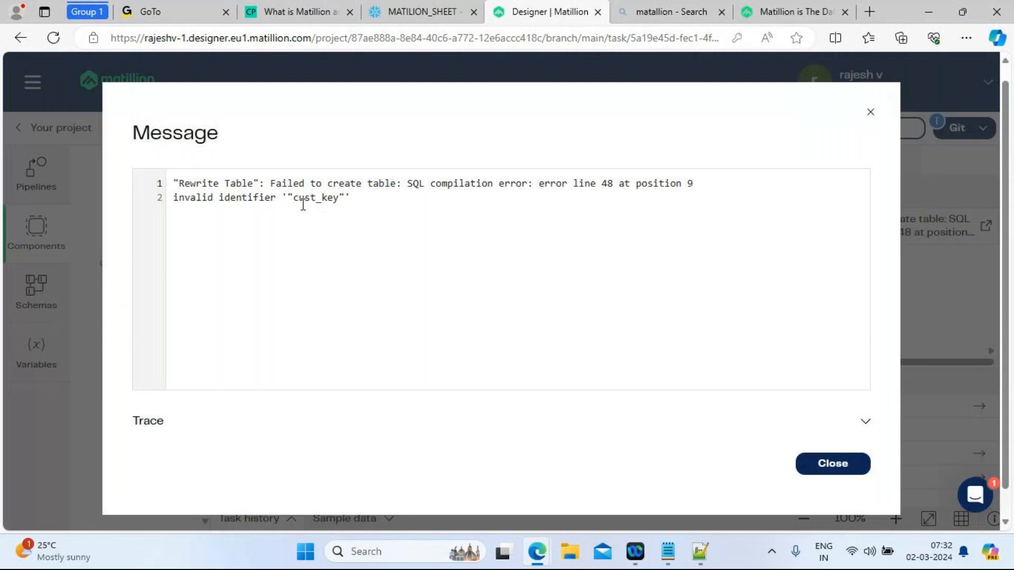
{"action": "left_click_drag", "start_coordinate": [293, 200], "coordinate": [339, 204]}
Switch to the Snowflake MATILION_SHEET worksheet, add the query "select * from customer_csv;" below the existing ones, and run it
{"action": "left_click", "coordinate": [407, 15]}
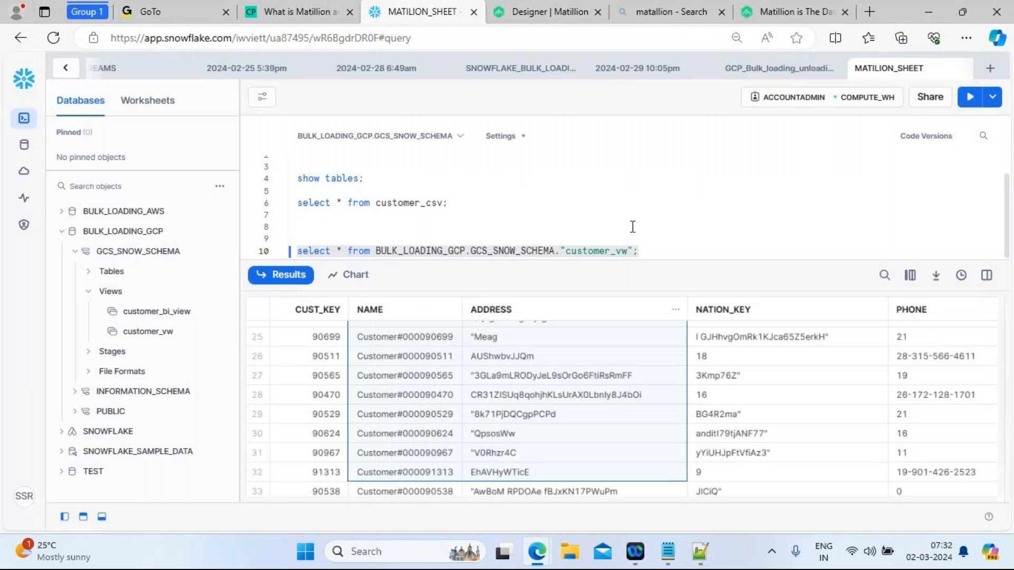
{"action": "left_click", "coordinate": [671, 253]}
{"action": "key", "text": "Return"}
{"action": "key", "text": "Return"}
{"action": "key", "text": "Return"}
{"action": "key", "text": "Return"}
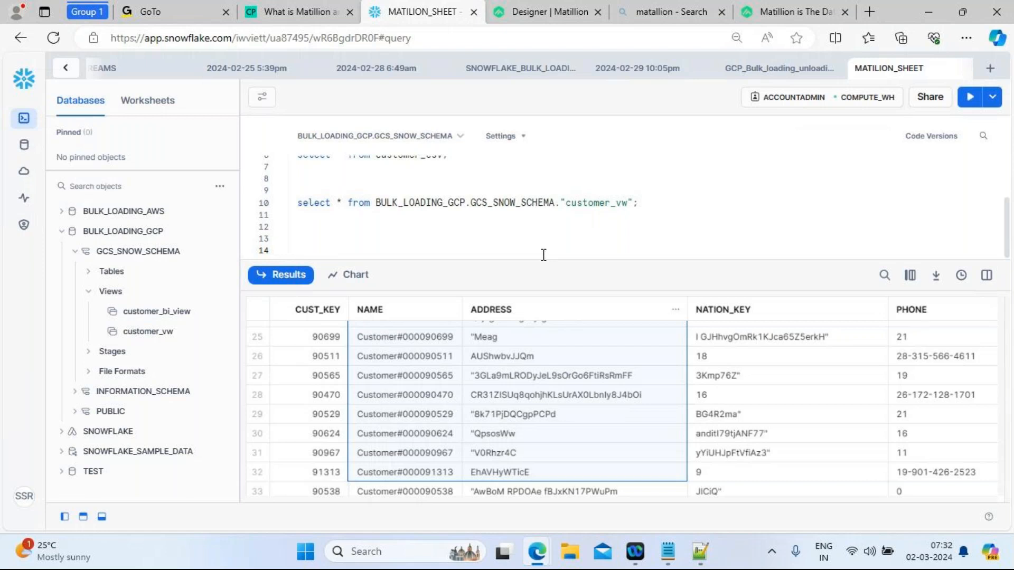
{"action": "type", "text": "select * from customer_csv;"}
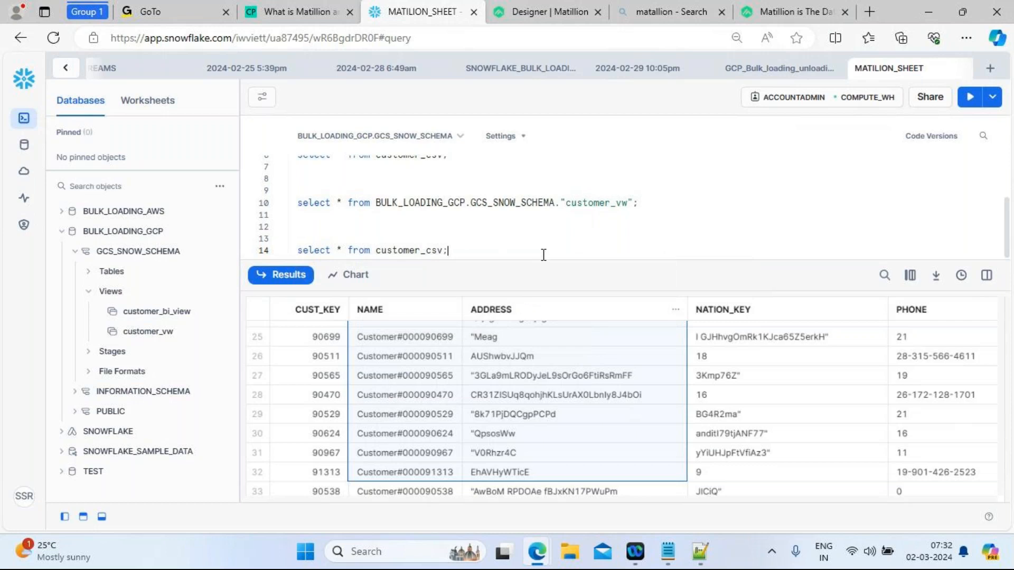
{"action": "left_click_drag", "start_coordinate": [450, 251], "coordinate": [293, 256]}
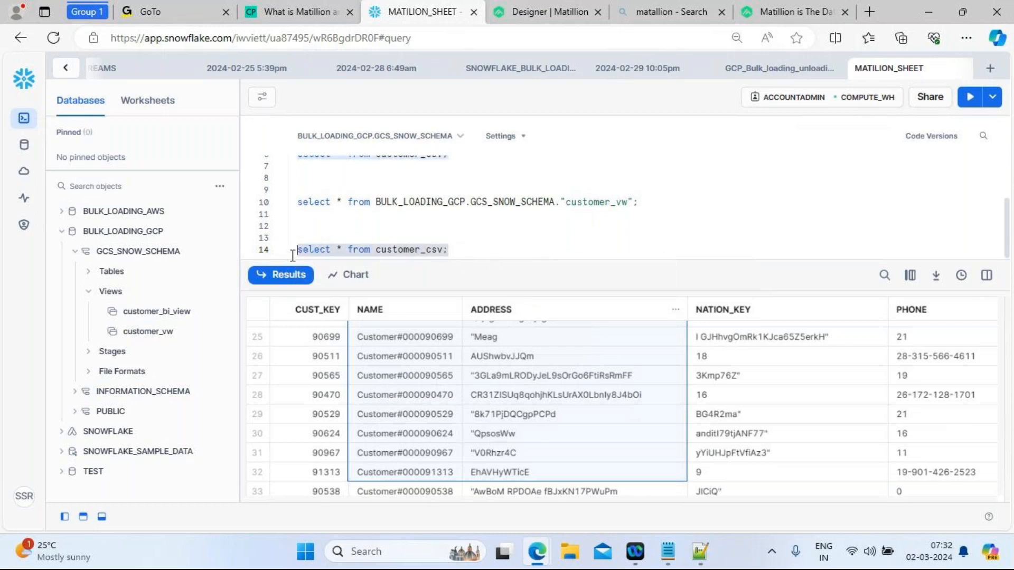
{"action": "left_click", "coordinate": [969, 102]}
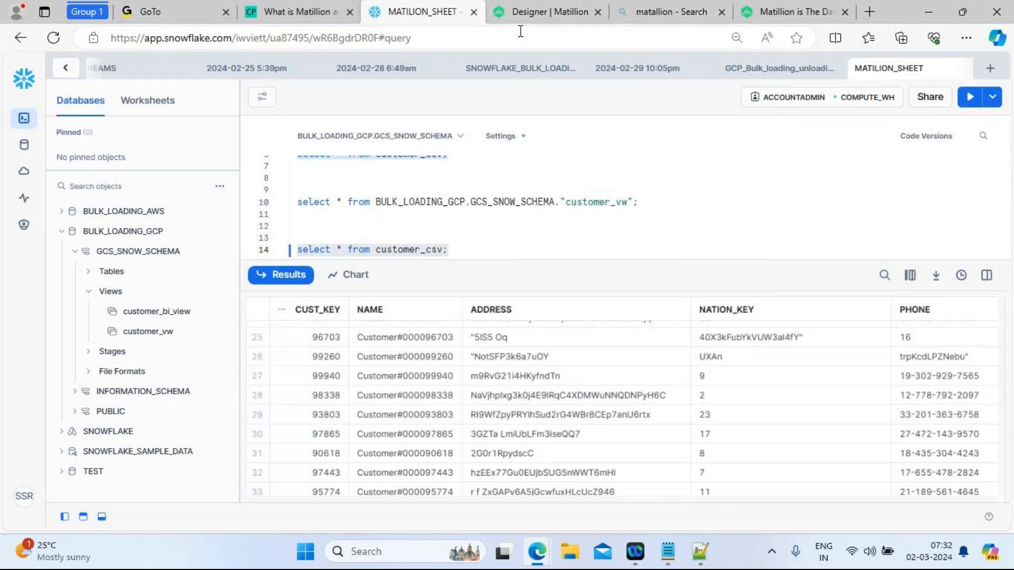
Go back to Matillion, close the run's message and reopen the CUSTOMER_TX pipeline
{"action": "left_click", "coordinate": [530, 12]}
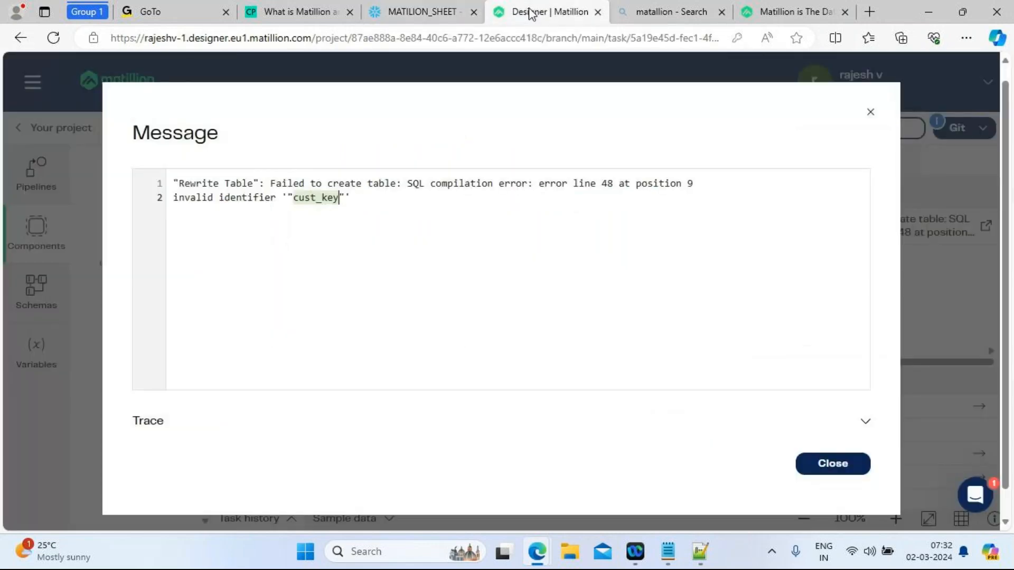
{"action": "left_click", "coordinate": [334, 15]}
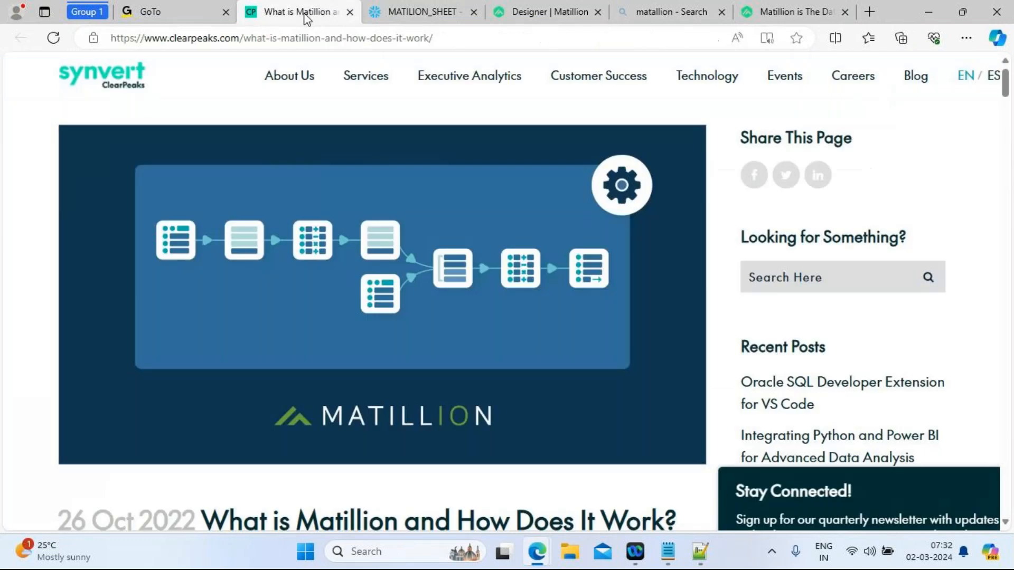
{"action": "left_click", "coordinate": [403, 14]}
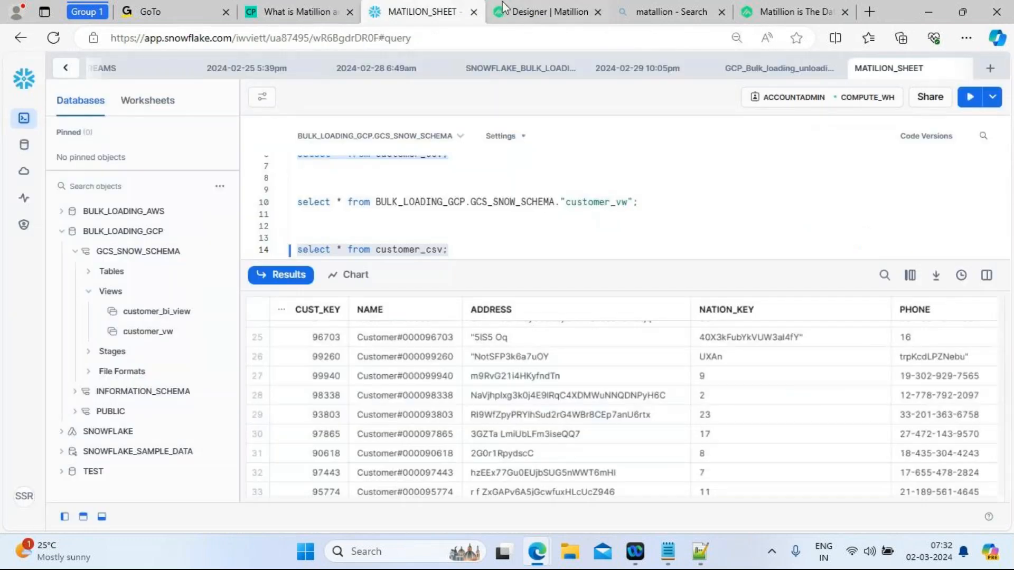
{"action": "left_click", "coordinate": [530, 13]}
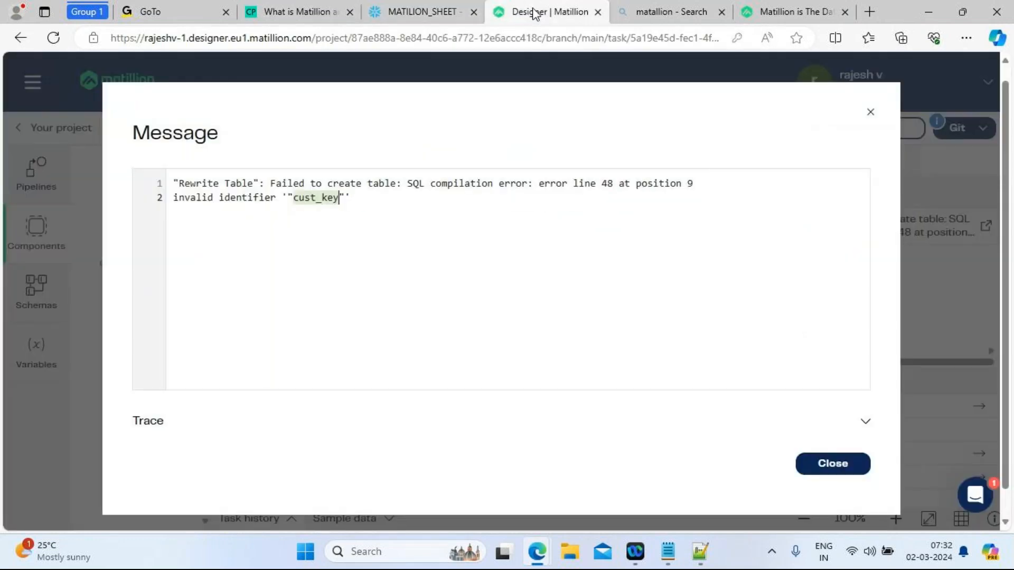
{"action": "left_click", "coordinate": [840, 464]}
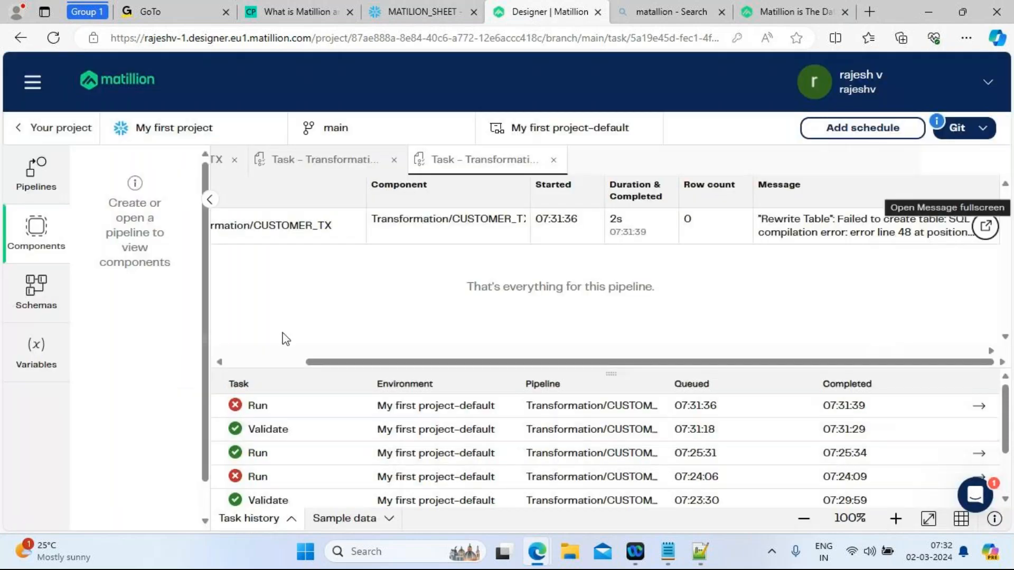
{"action": "left_click", "coordinate": [36, 177]}
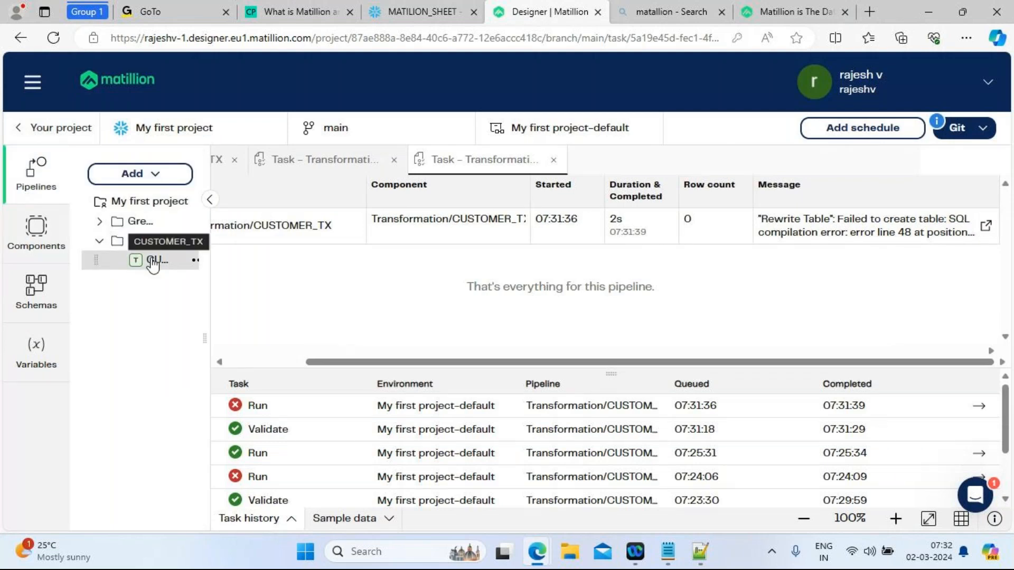
{"action": "left_click", "coordinate": [152, 261]}
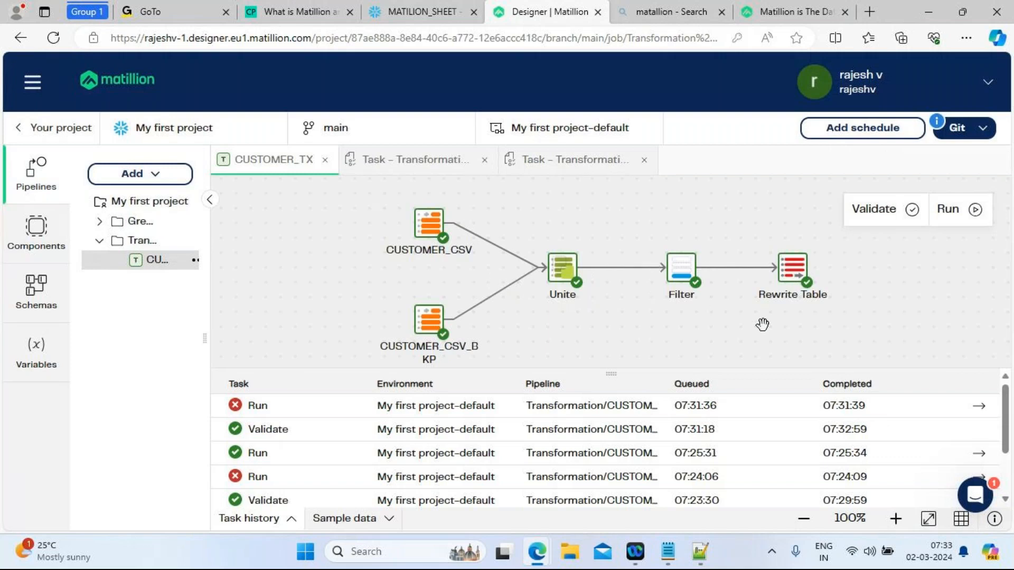
Change the Rewrite Table component's Order By column to CUST_KEY in uppercase and save it
{"action": "left_click", "coordinate": [791, 272]}
{"action": "left_click_drag", "start_coordinate": [1007, 327], "coordinate": [1009, 384]}
{"action": "left_click", "coordinate": [820, 468]}
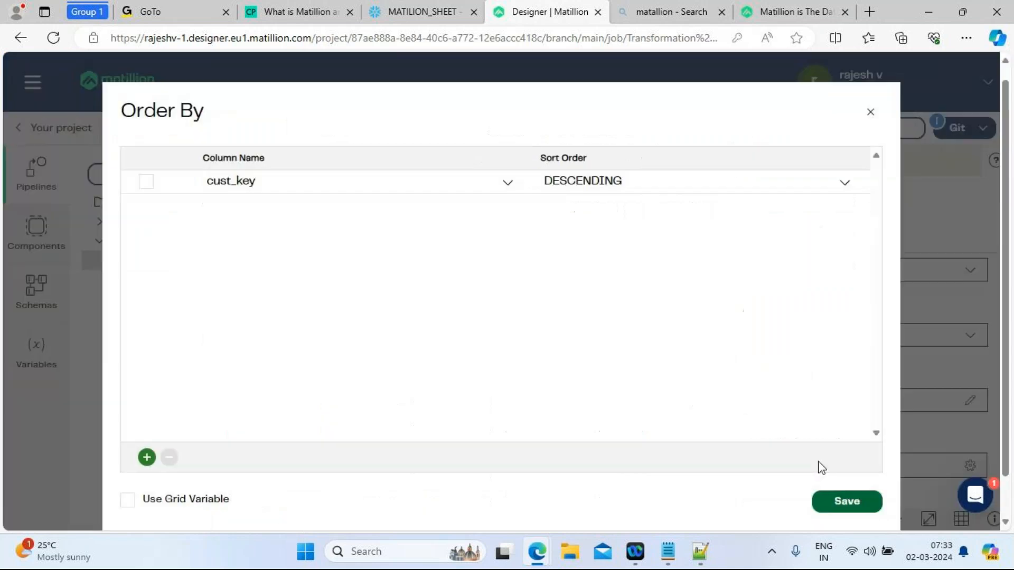
{"action": "left_click", "coordinate": [401, 180]}
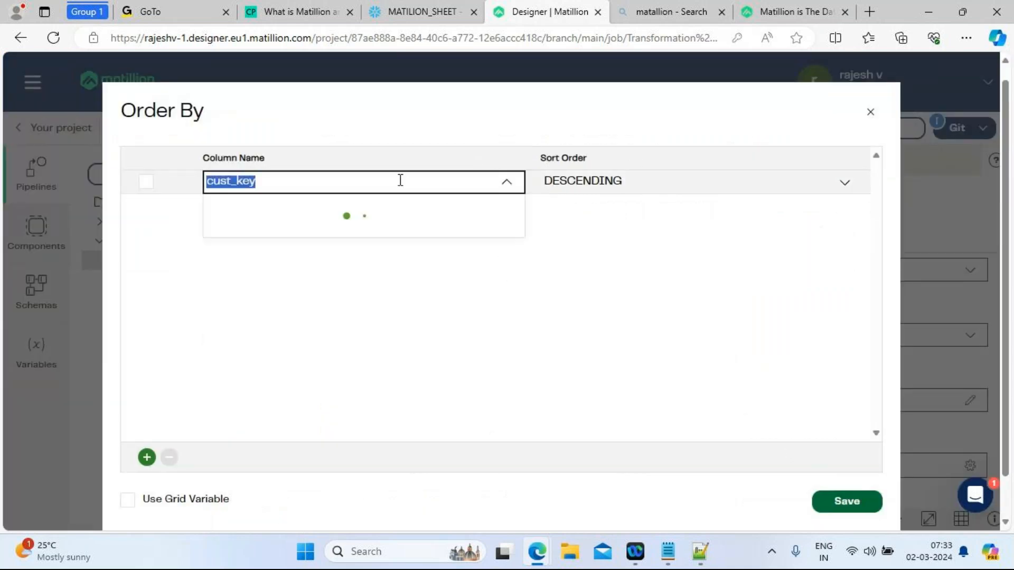
{"action": "key", "text": "BackSpace"}
{"action": "type", "text": "CUST"}
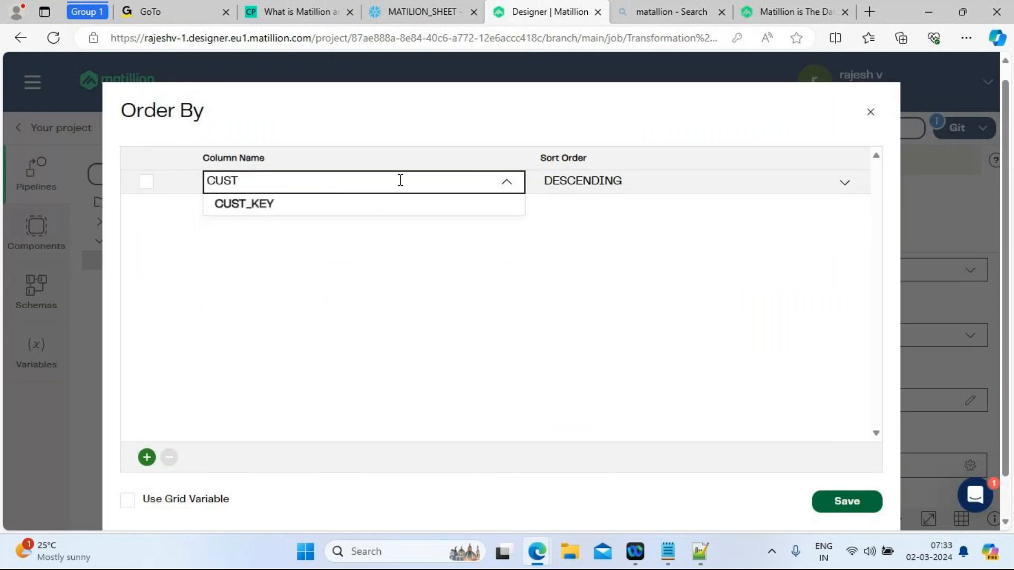
{"action": "left_click", "coordinate": [297, 205]}
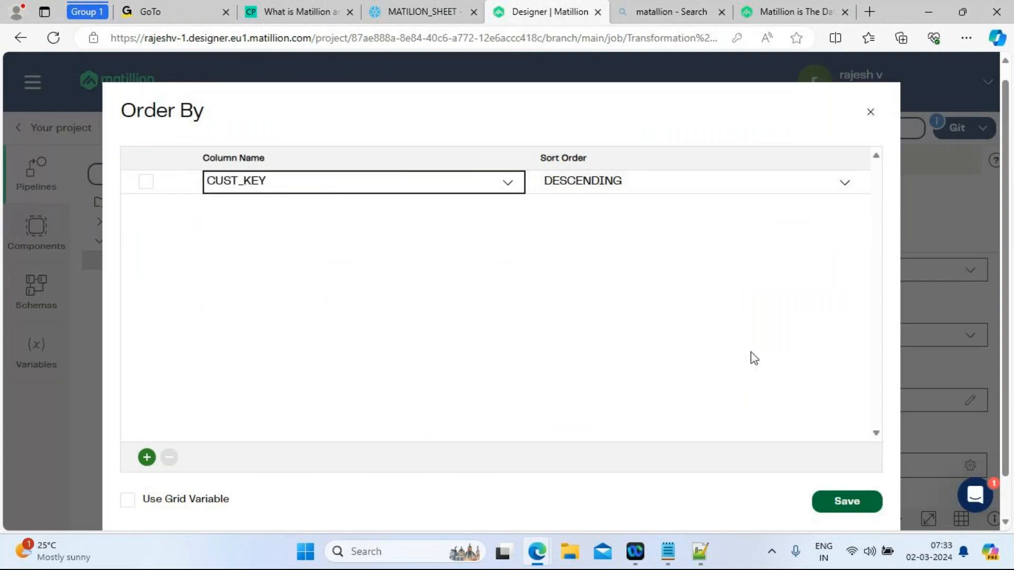
{"action": "left_click", "coordinate": [146, 184]}
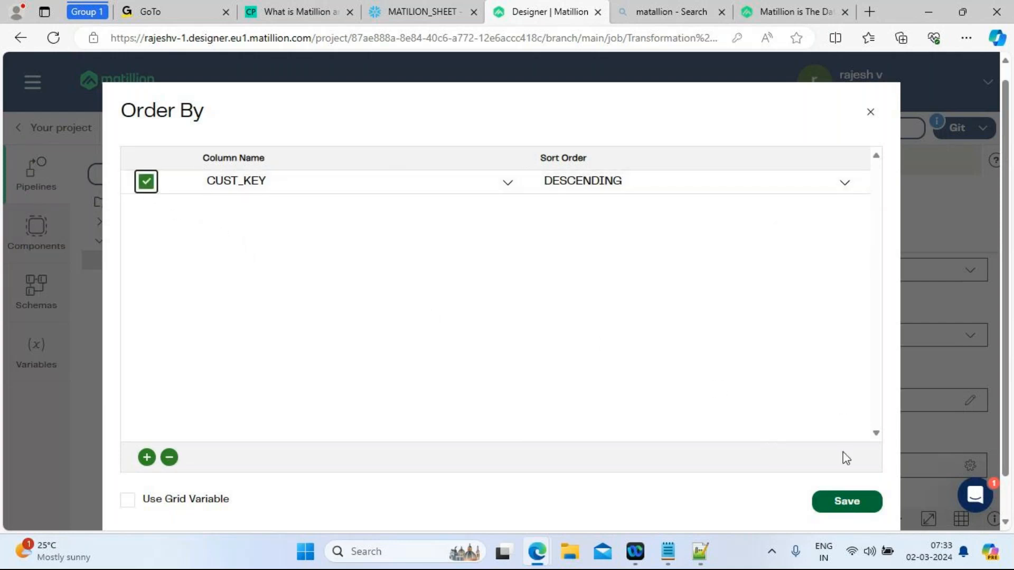
{"action": "left_click", "coordinate": [837, 502]}
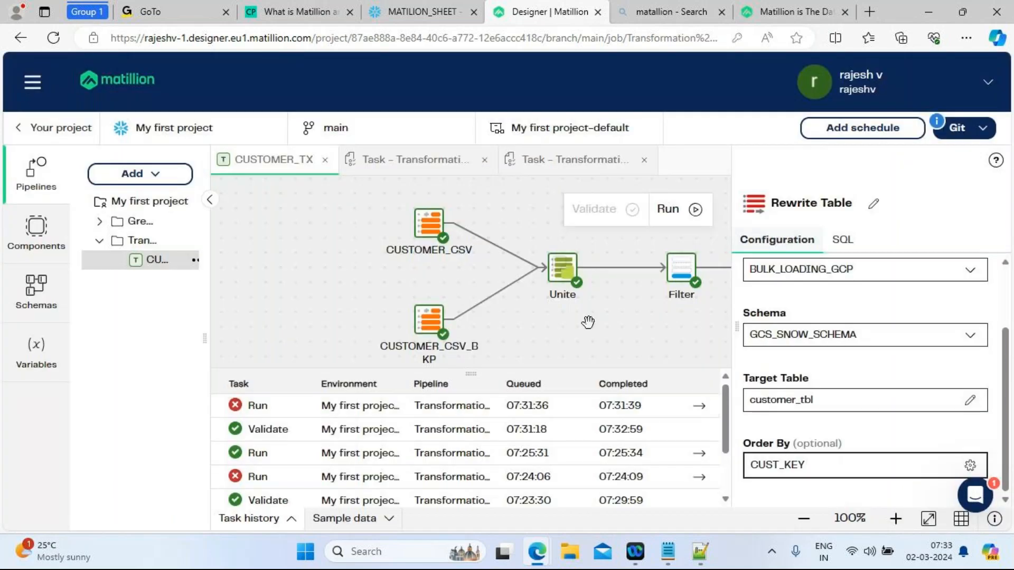
Close the Rewrite Table properties, then validate and run the CUSTOMER_TX pipeline
{"action": "left_click", "coordinate": [588, 323]}
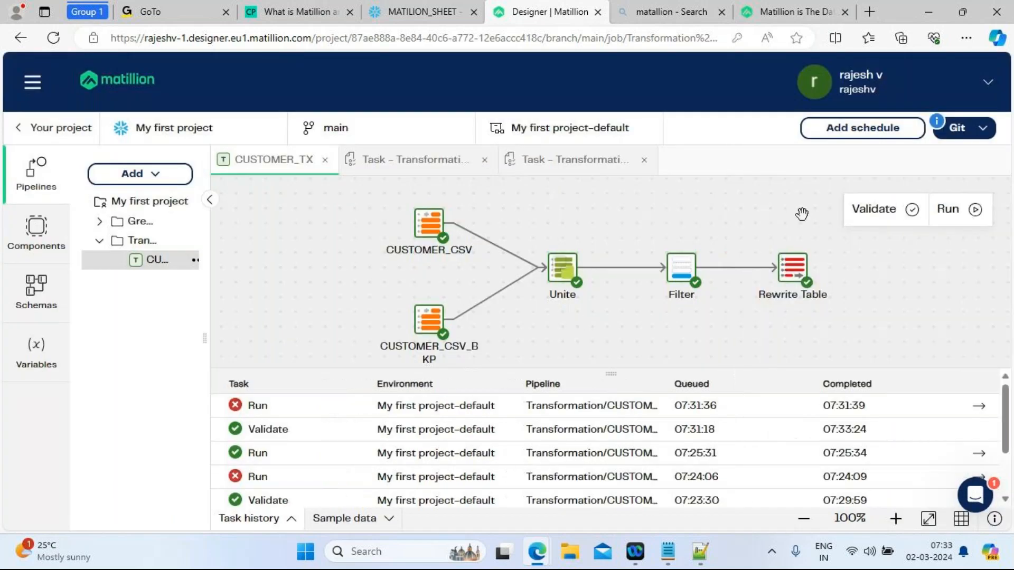
{"action": "left_click", "coordinate": [877, 212]}
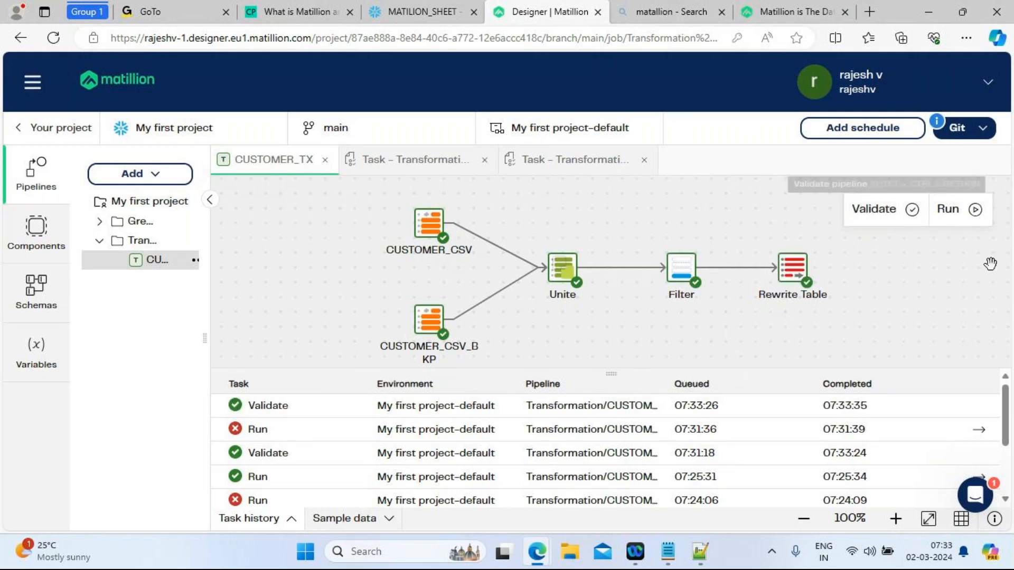
{"action": "left_click", "coordinate": [950, 211]}
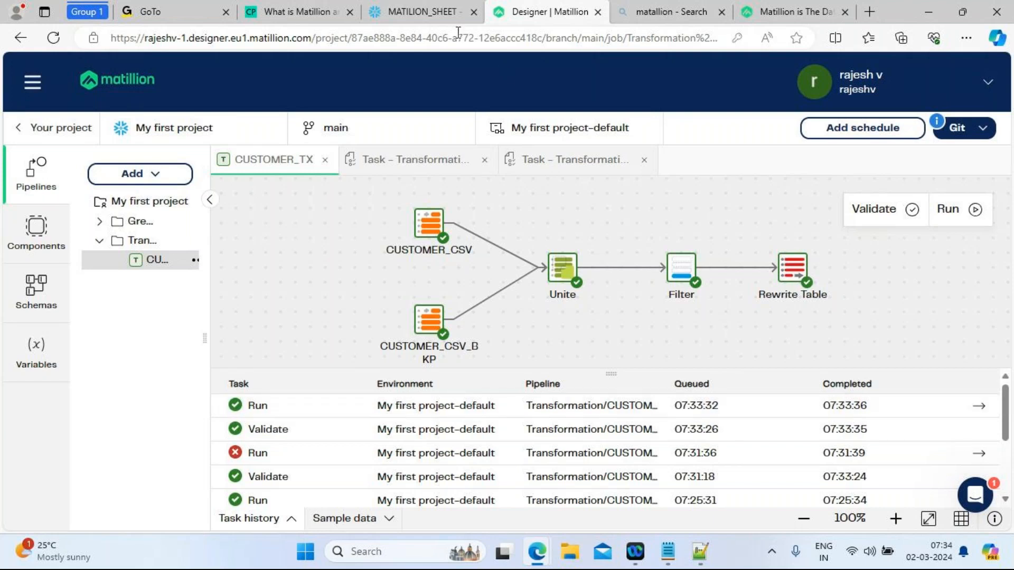
Switch to the Snowflake worksheet, refresh the database objects and expand BULK_LOADING_GCP > GCS_SNOW_SCHEMA > Tables to inspect customer_tbl
{"action": "left_click", "coordinate": [454, 14]}
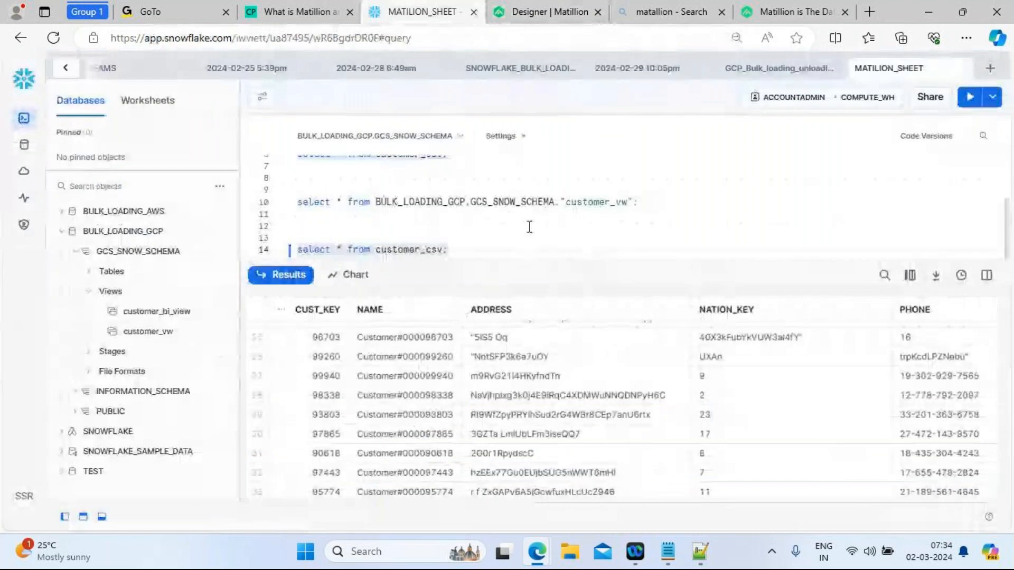
{"action": "left_click", "coordinate": [121, 231]}
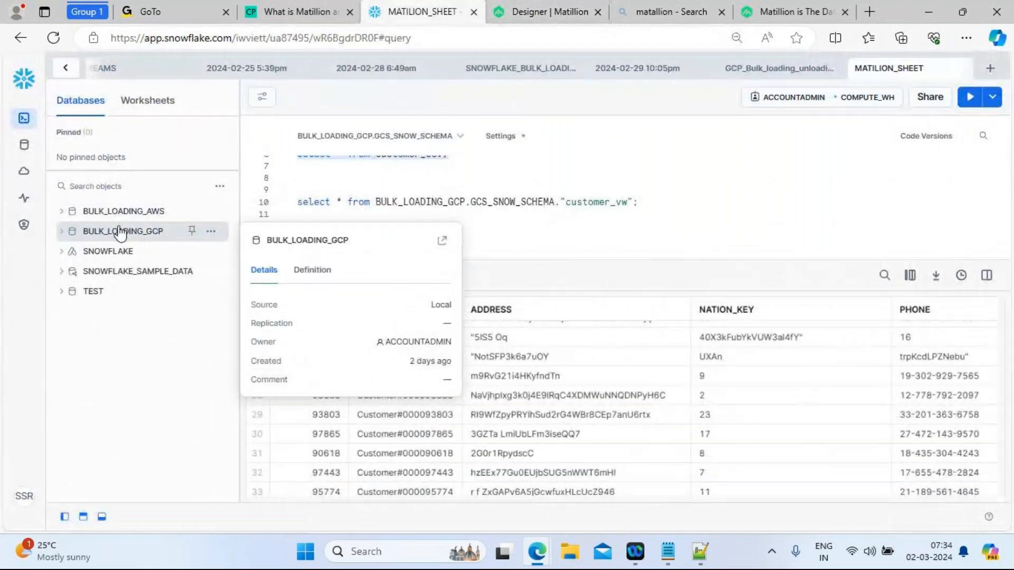
{"action": "left_click", "coordinate": [219, 187]}
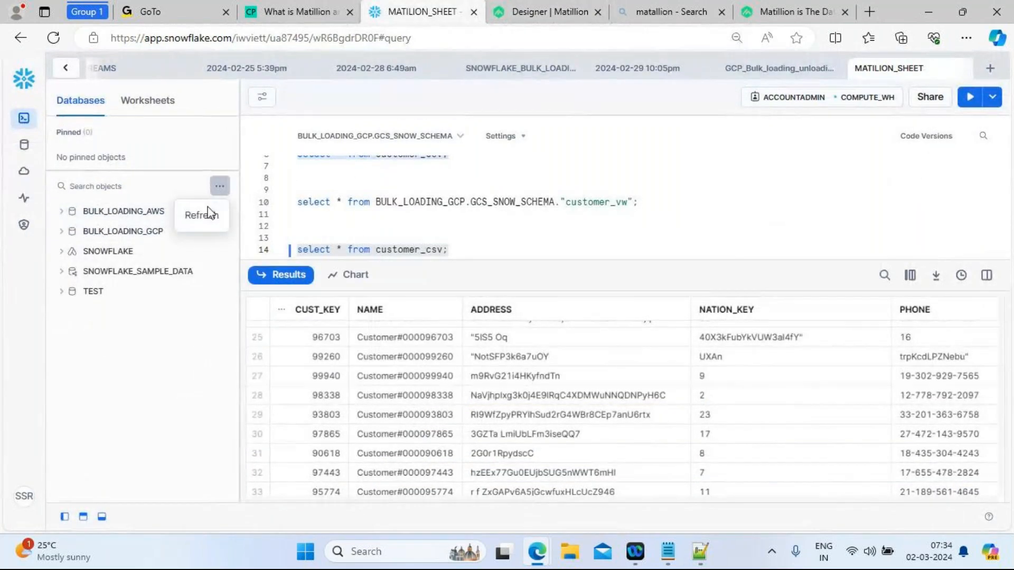
{"action": "left_click", "coordinate": [208, 215]}
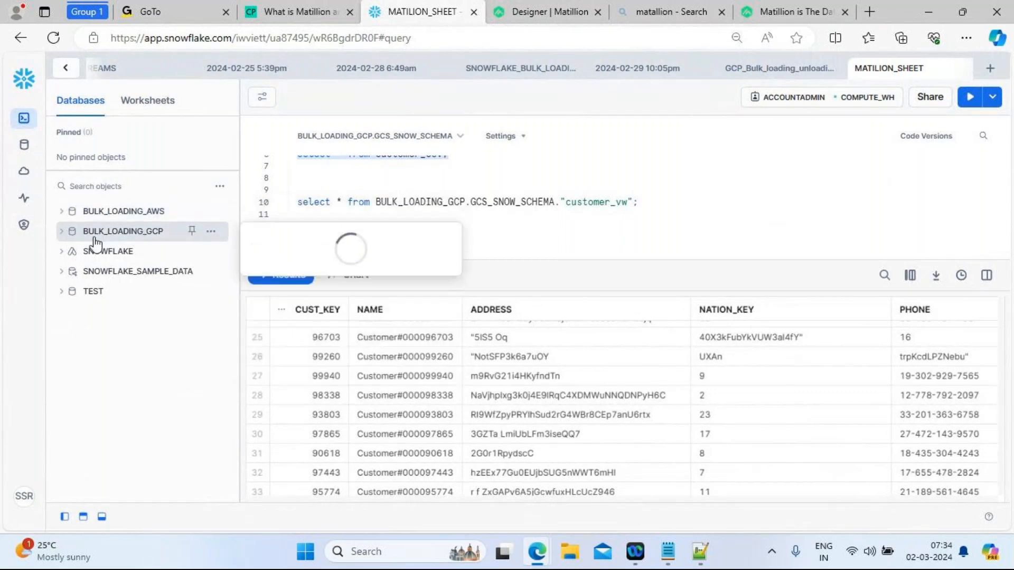
{"action": "left_click", "coordinate": [62, 231]}
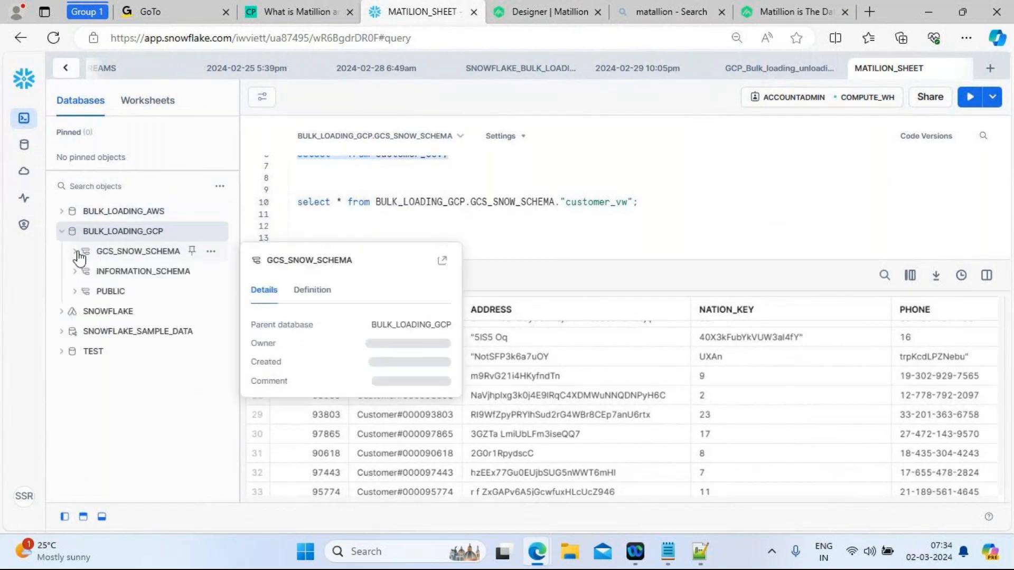
{"action": "left_click", "coordinate": [76, 252]}
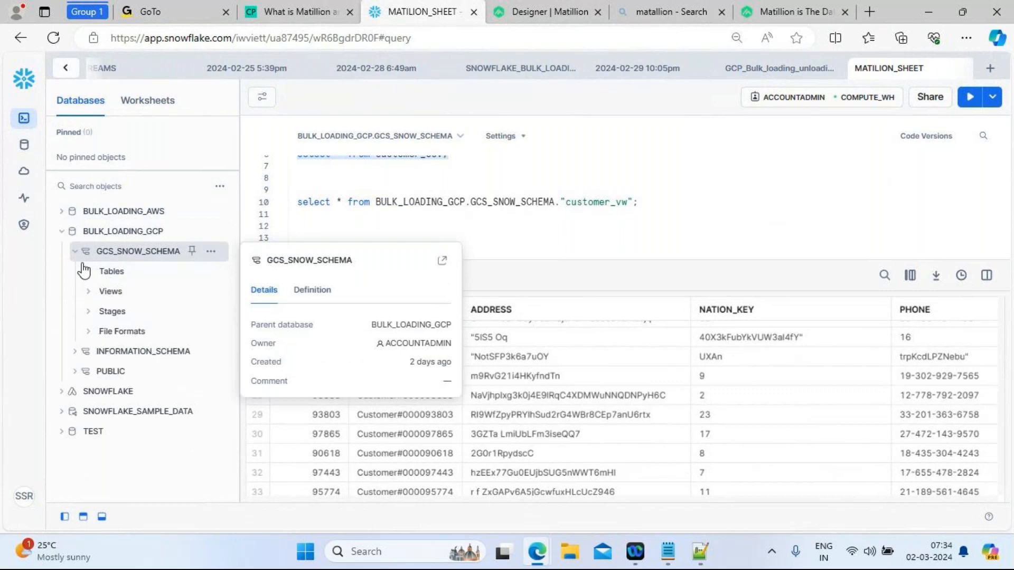
{"action": "left_click", "coordinate": [88, 272]}
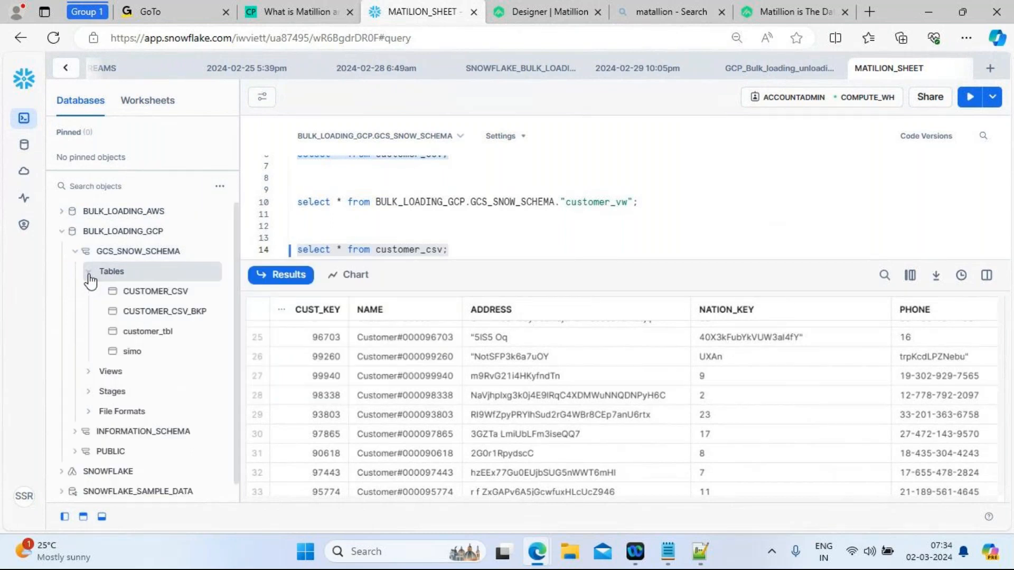
{"action": "mouse_move", "coordinate": [148, 342]}
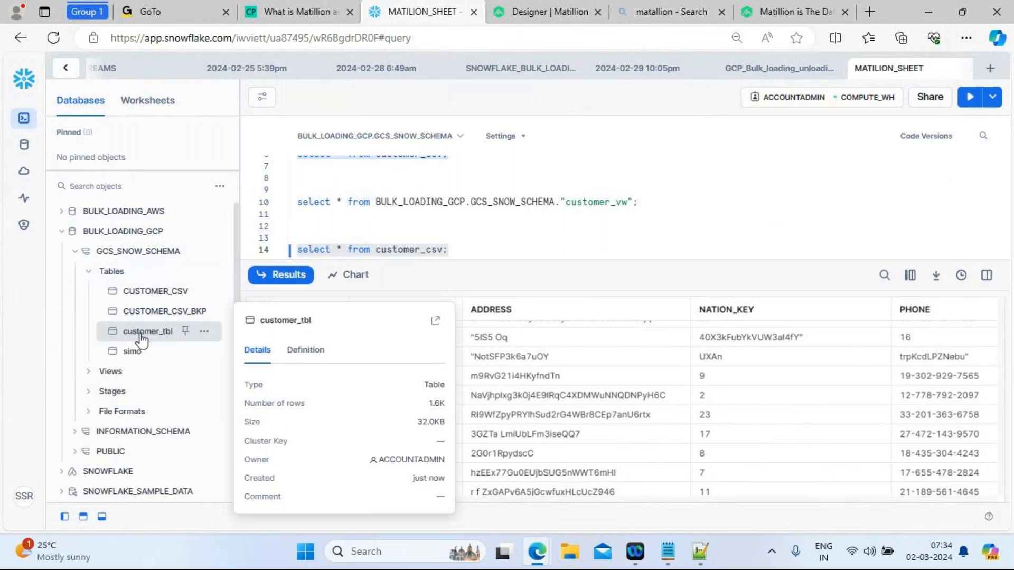
Place the fully qualified name of customer_tbl in the editor on line 19, below the customer_csv query
{"action": "left_click", "coordinate": [487, 249]}
{"action": "key", "text": "Return"}
{"action": "key", "text": "Return"}
{"action": "key", "text": "Return"}
{"action": "key", "text": "Return"}
{"action": "key", "text": "Return"}
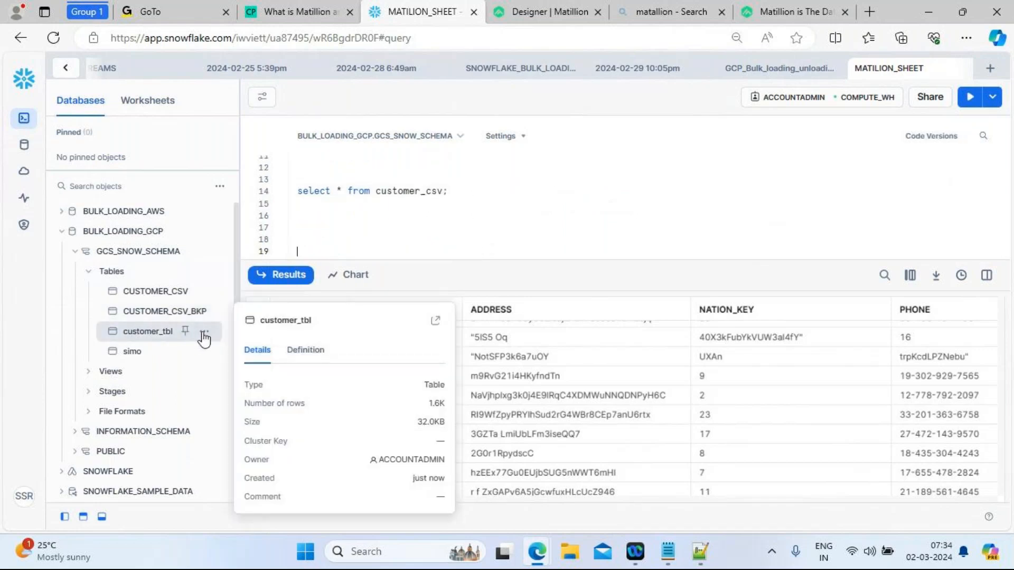
{"action": "left_click", "coordinate": [204, 332]}
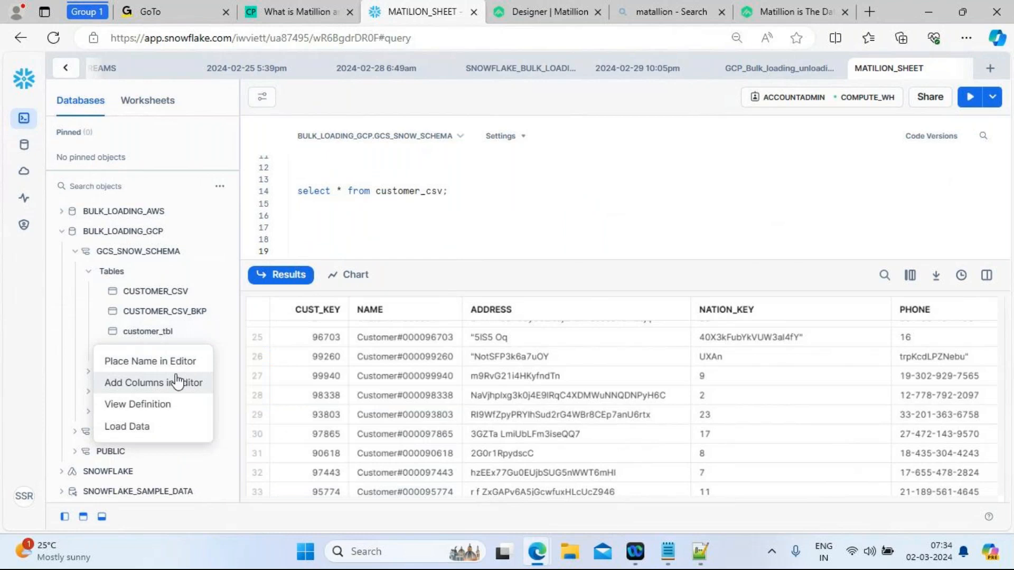
{"action": "left_click", "coordinate": [162, 367]}
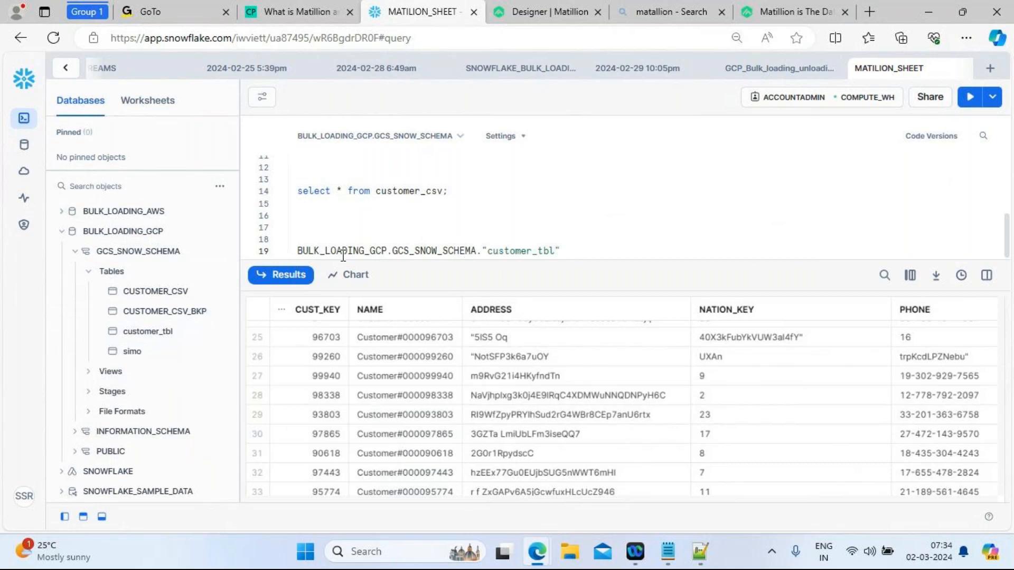
Complete the line as select * from BULK_LOADING_GCP.GCS_SNOW_SCHEMA."customer_tbl"; and run it
{"action": "left_click", "coordinate": [295, 250]}
{"action": "type", "text": "select "}
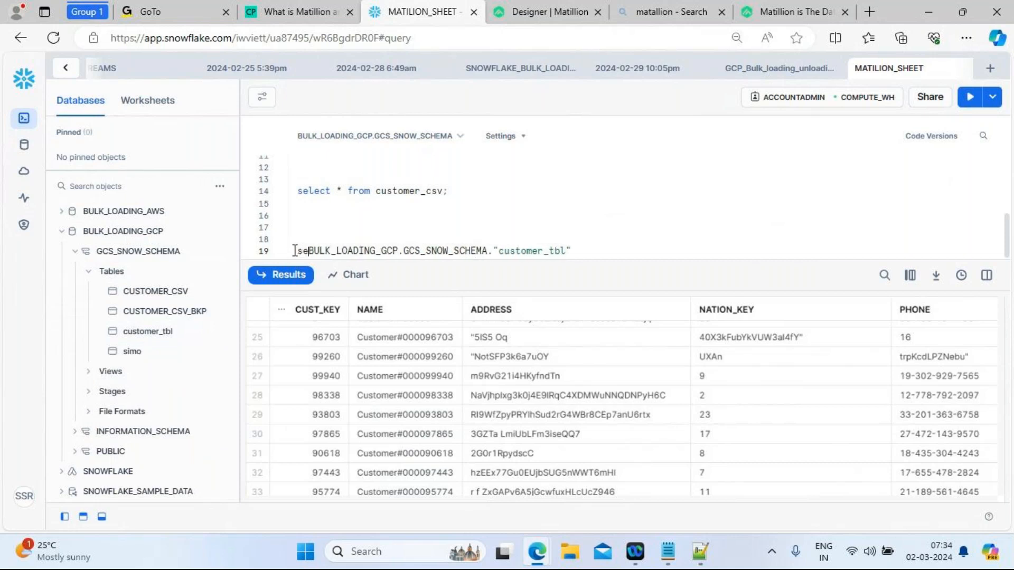
{"action": "type", "text": "* from "}
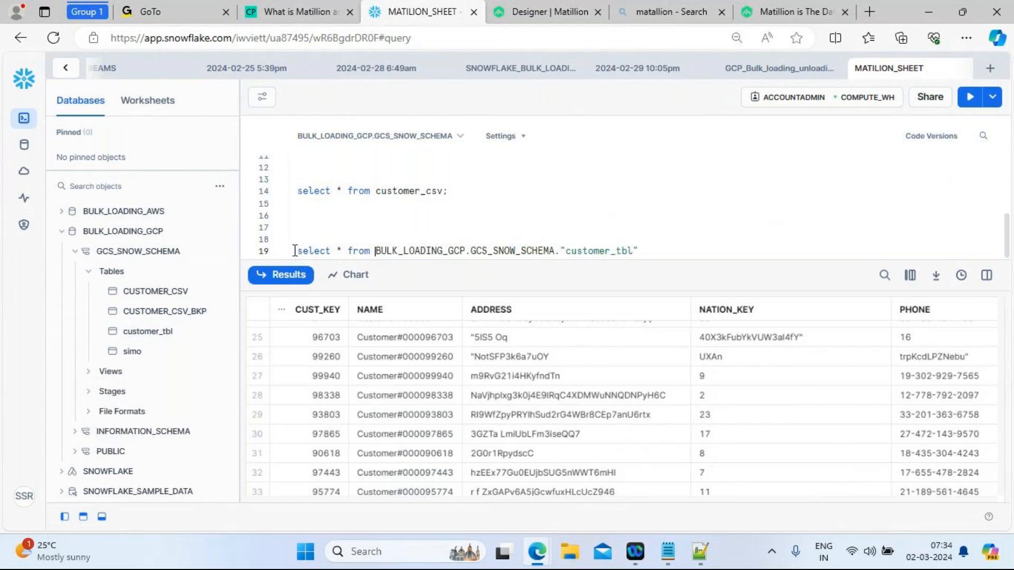
{"action": "type", "text": ";"}
{"action": "left_click_drag", "start_coordinate": [657, 252], "coordinate": [296, 250]}
{"action": "left_click", "coordinate": [971, 98]}
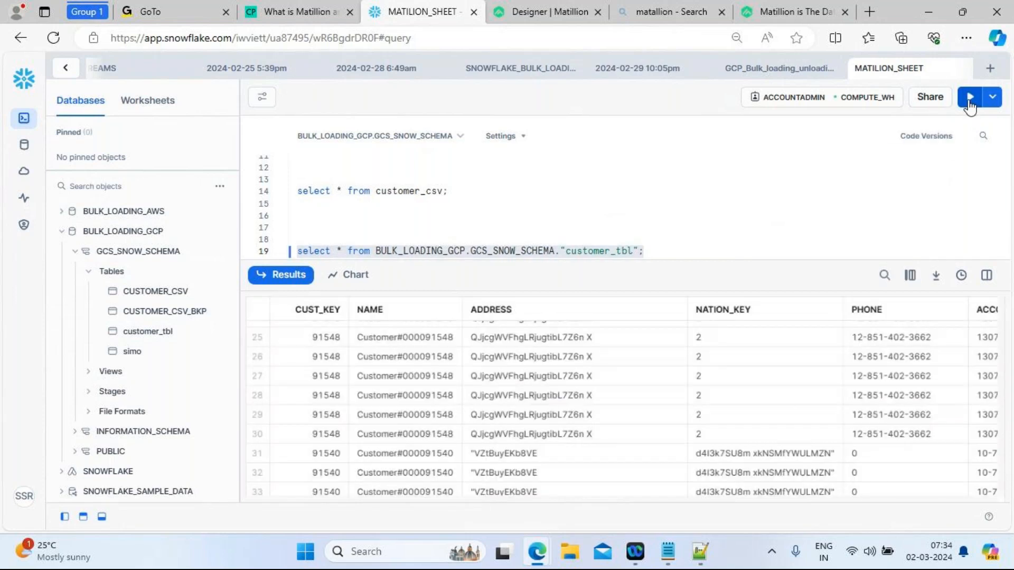
Glance at the Matillion pipeline, return to the Snowflake worksheet and duplicate the customer_tbl query on line 22
{"action": "left_click", "coordinate": [560, 12]}
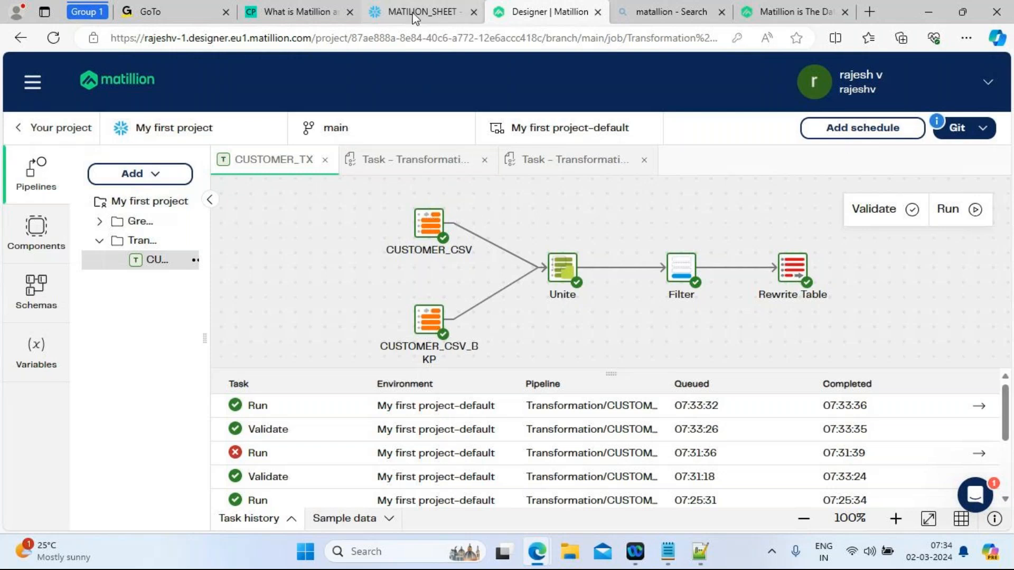
{"action": "left_click", "coordinate": [431, 16]}
{"action": "left_click", "coordinate": [681, 251]}
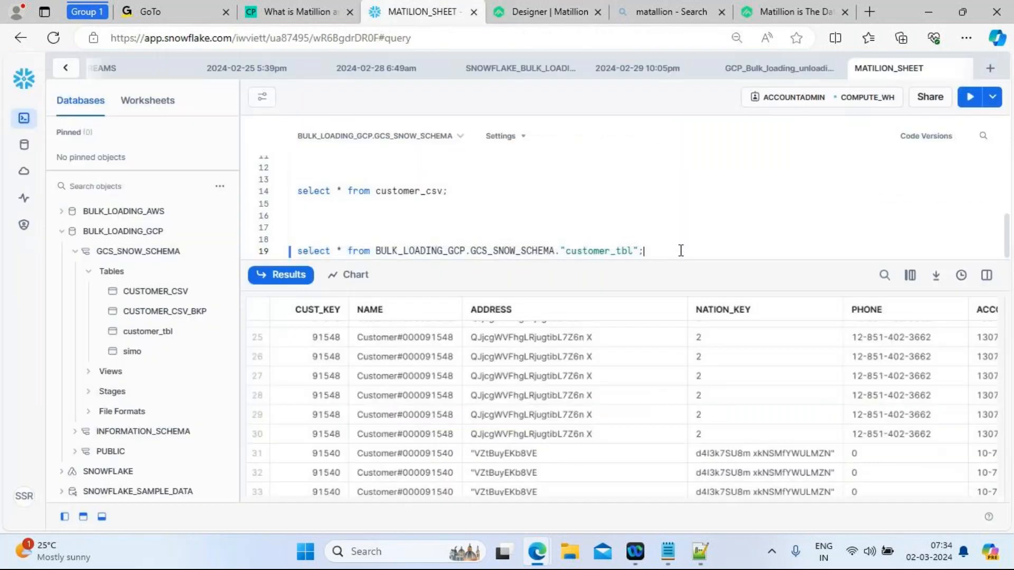
{"action": "scroll", "coordinate": [680, 251], "scroll_direction": "down", "scroll_amount": 1}
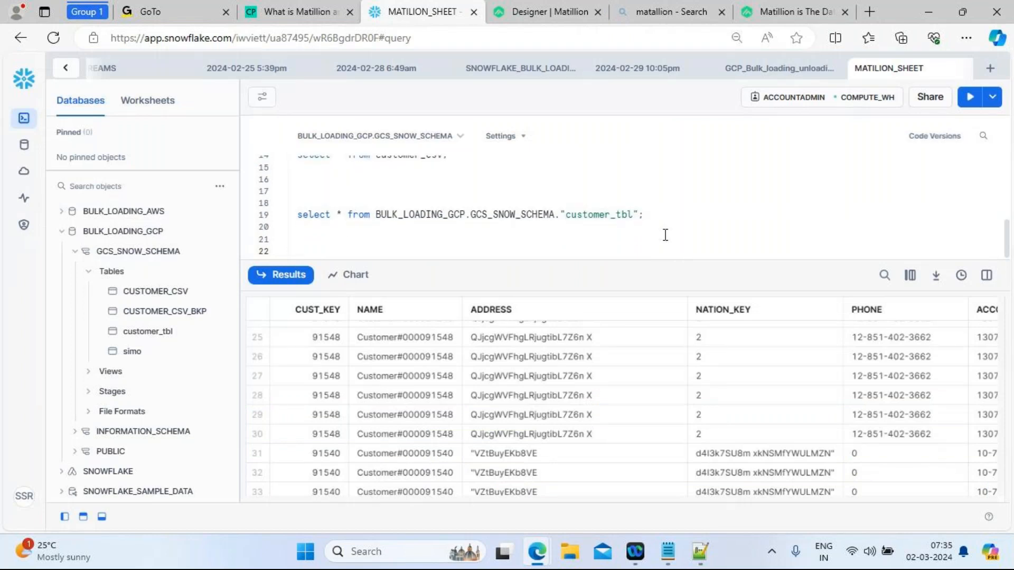
{"action": "left_click_drag", "start_coordinate": [645, 215], "coordinate": [280, 221]}
{"action": "key", "text": "ctrl+c"}
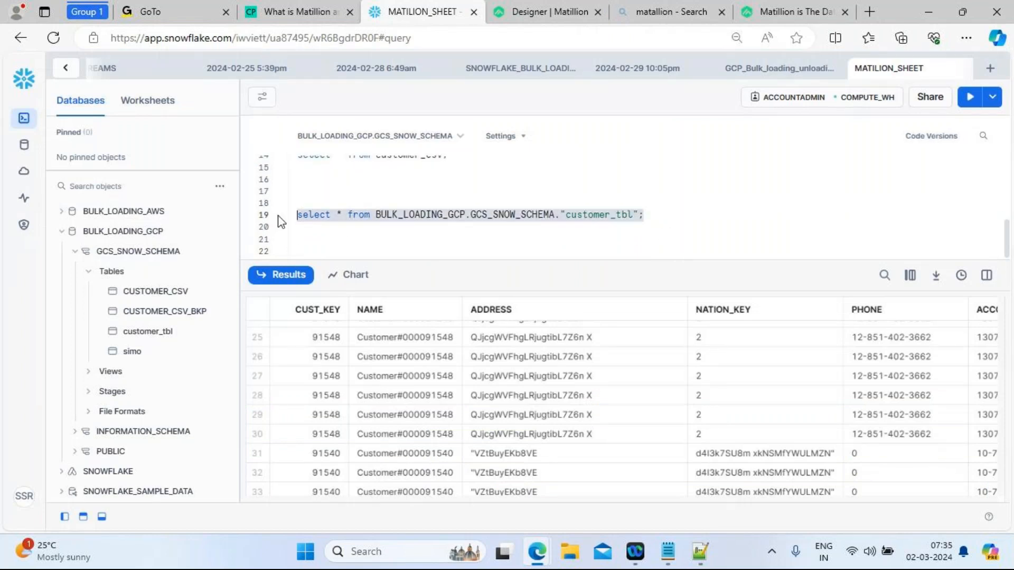
{"action": "left_click", "coordinate": [333, 247]}
{"action": "key", "text": "ctrl+v"}
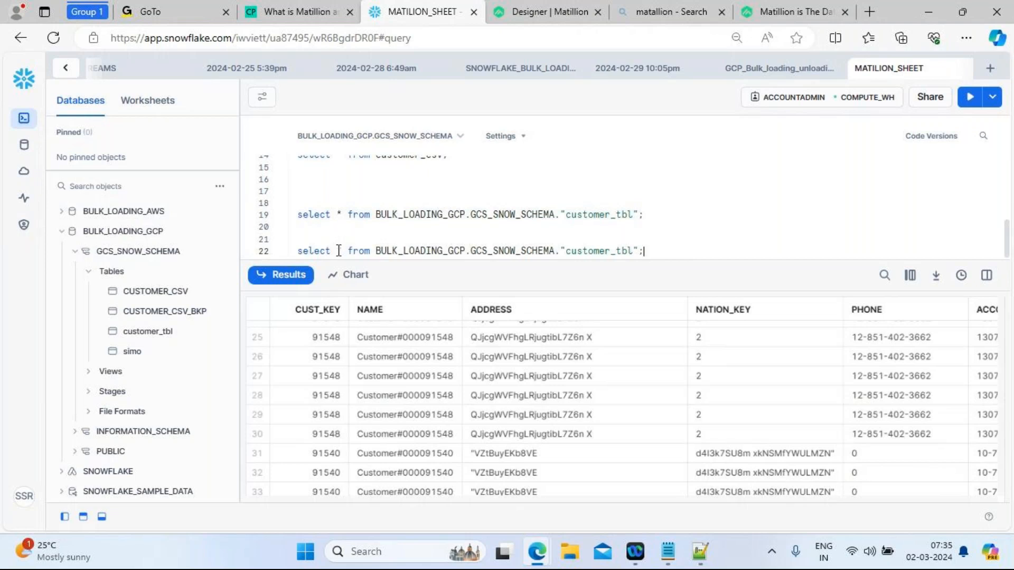
Change the duplicated query to select count(*) from customer_tbl and run it
{"action": "left_click", "coordinate": [338, 250]}
{"action": "type", "text": "count"}
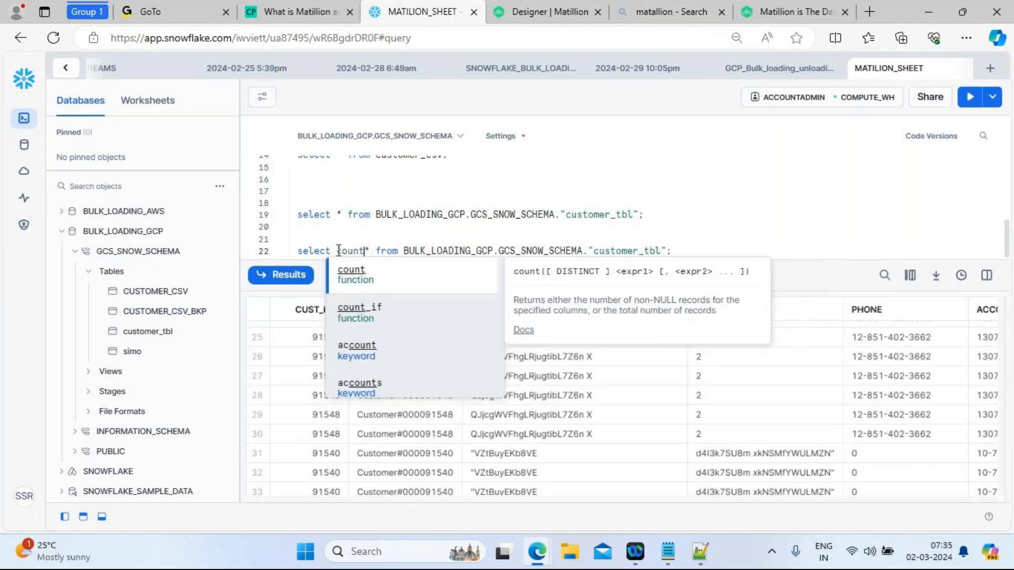
{"action": "type", "text": "("}
{"action": "key", "text": "Right"}
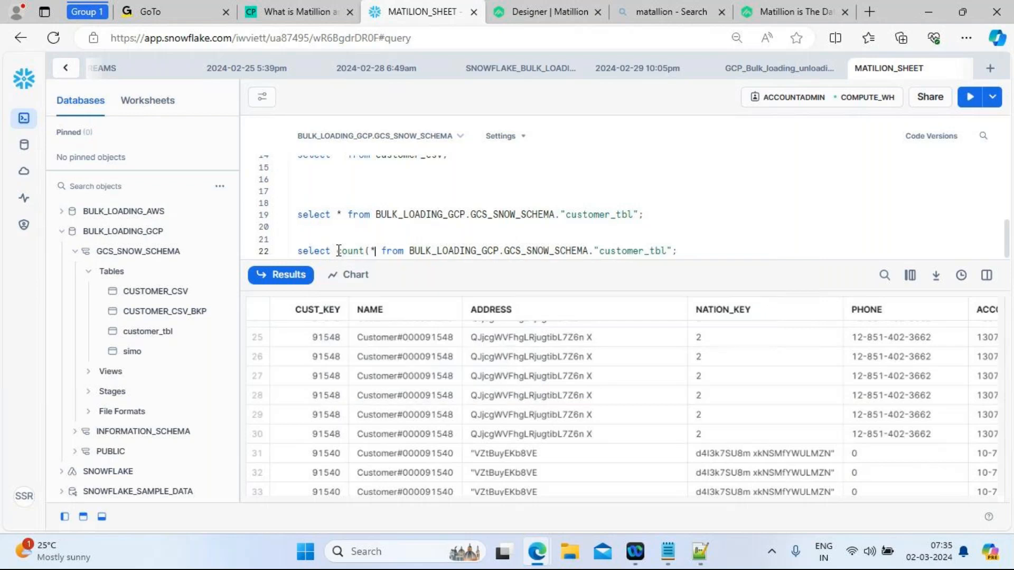
{"action": "type", "text": ")"}
{"action": "left_click_drag", "start_coordinate": [686, 250], "coordinate": [297, 254]}
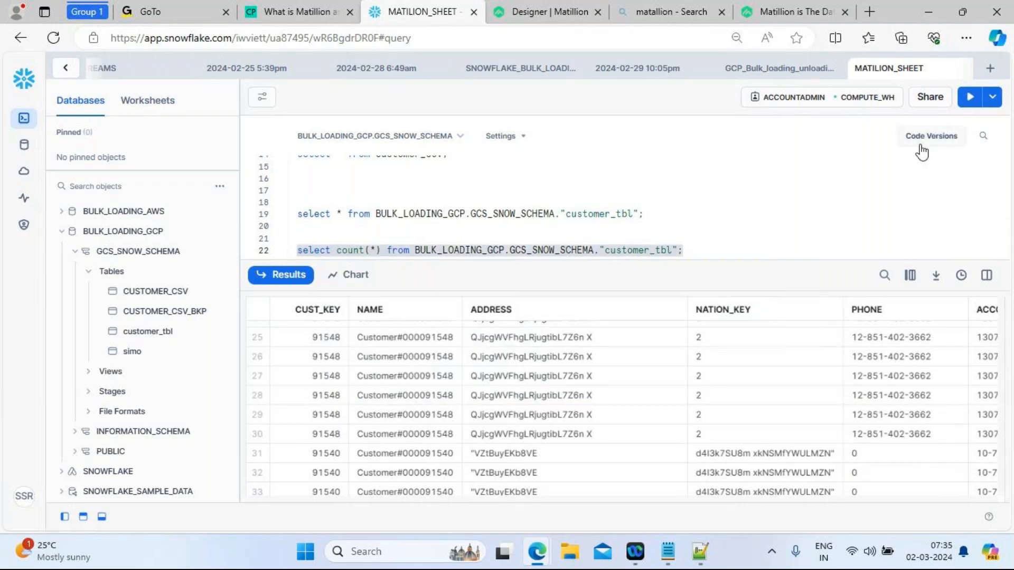
{"action": "left_click", "coordinate": [969, 99]}
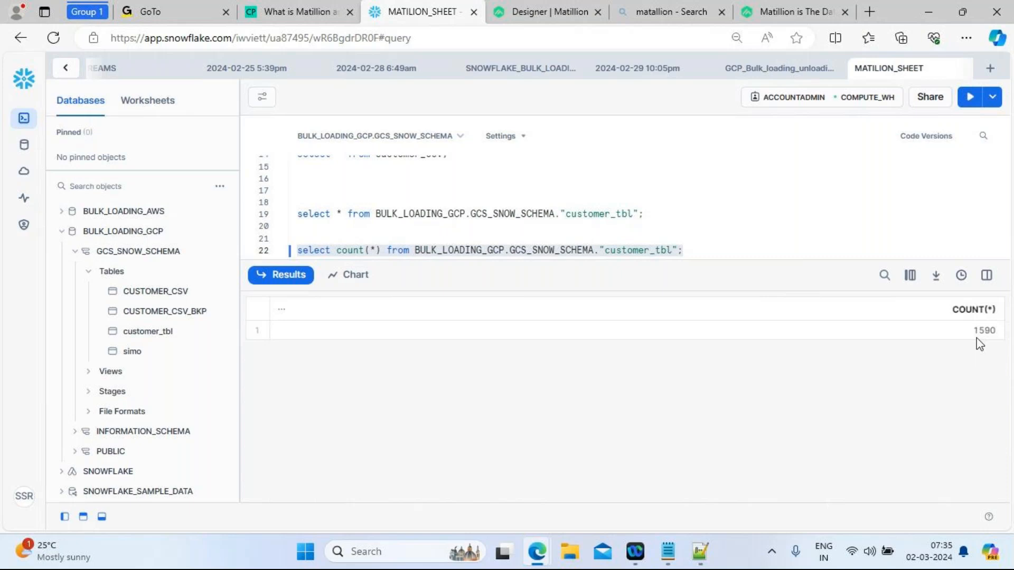
Check the Matillion pipeline briefly, return to the Snowflake worksheet and rerun the select * query on customer_tbl in line 19
{"action": "left_click", "coordinate": [534, 20]}
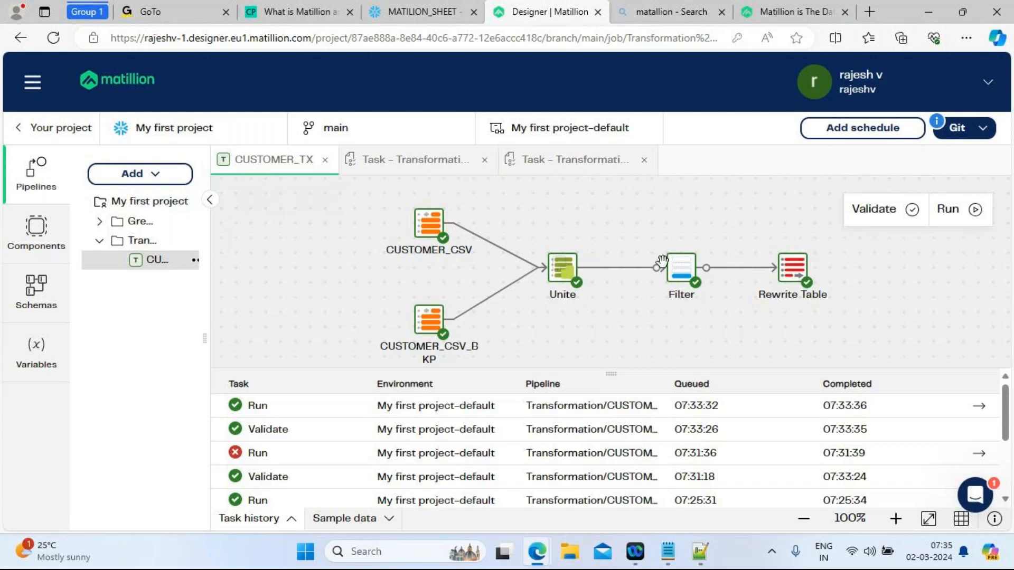
{"action": "left_click", "coordinate": [409, 11]}
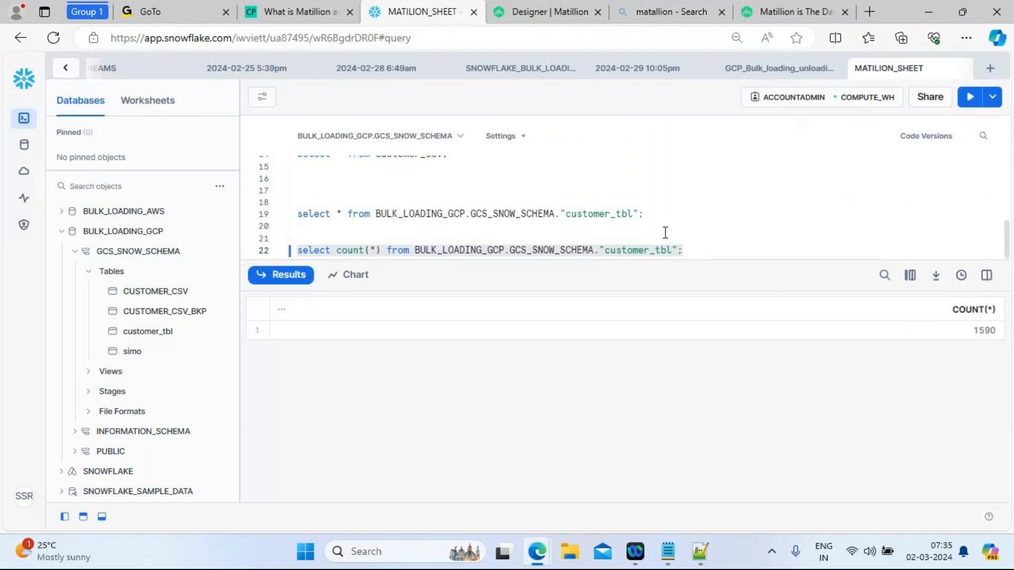
{"action": "left_click_drag", "start_coordinate": [645, 213], "coordinate": [270, 206]}
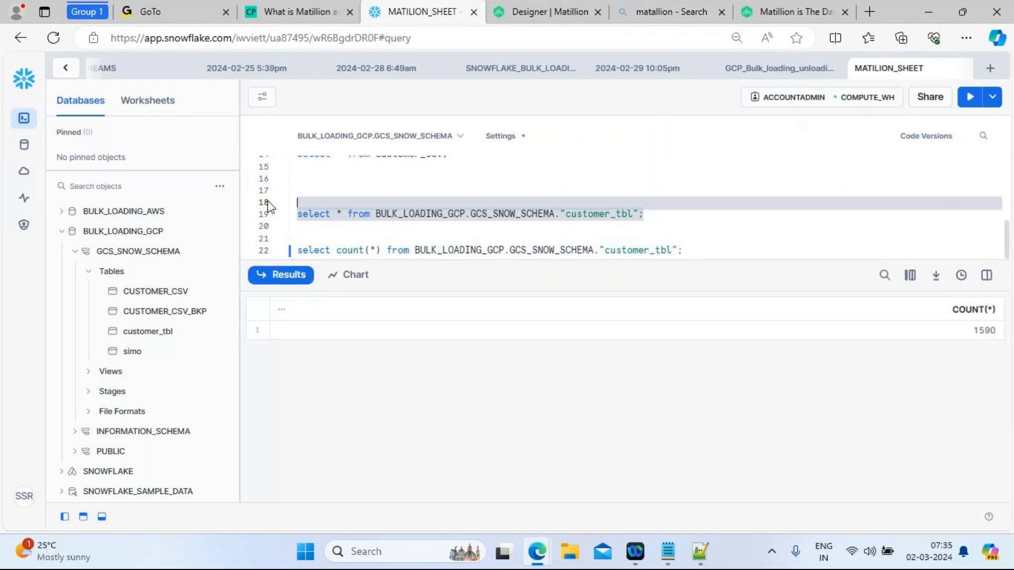
{"action": "left_click", "coordinate": [965, 104]}
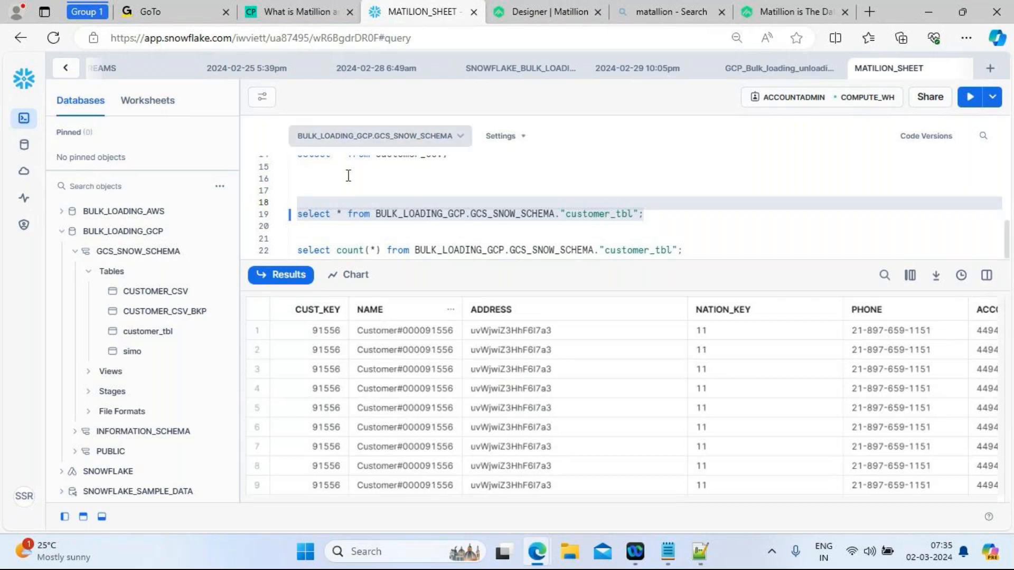
Switch to Matillion Designer, widen the component list and look through the Transform components
{"action": "left_click", "coordinate": [540, 7]}
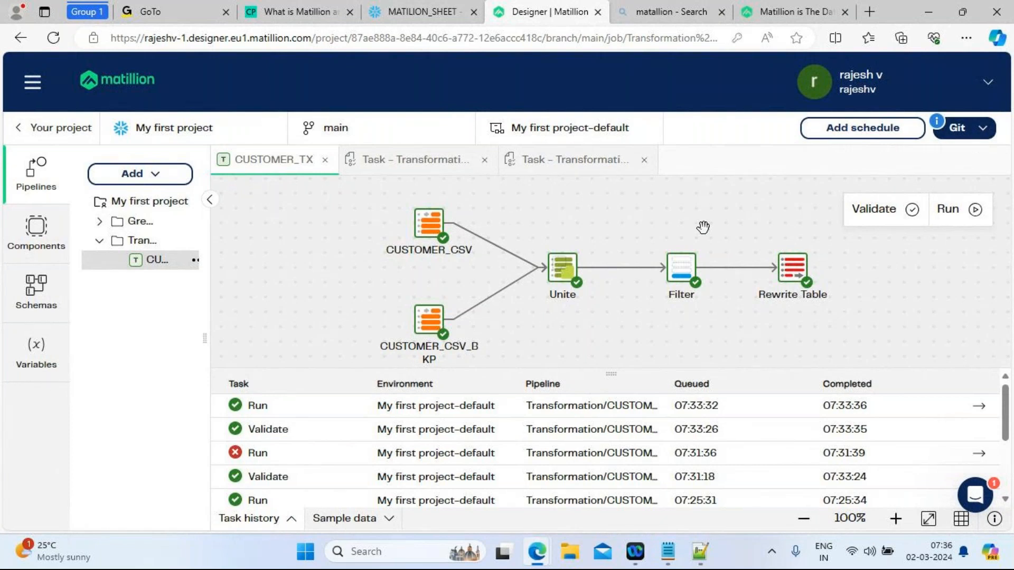
{"action": "left_click", "coordinate": [36, 239]}
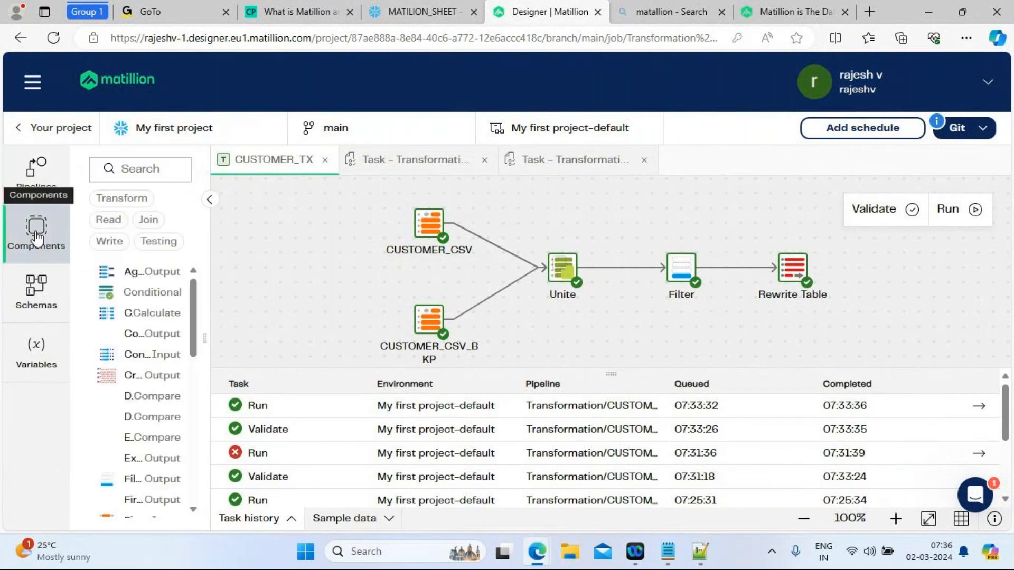
{"action": "left_click_drag", "start_coordinate": [208, 283], "coordinate": [506, 272]}
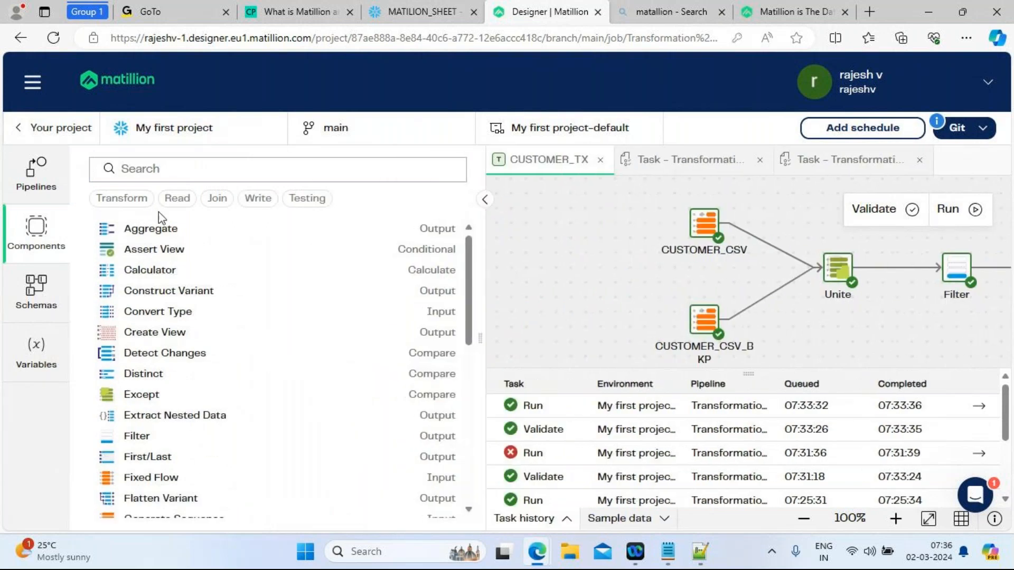
{"action": "left_click", "coordinate": [121, 205]}
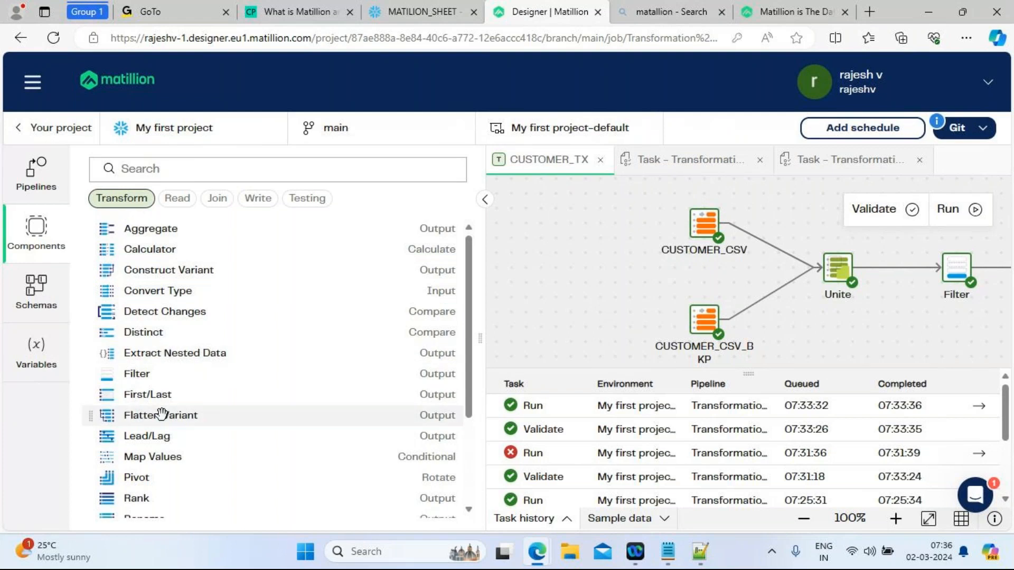
{"action": "scroll", "coordinate": [458, 452], "scroll_direction": "down", "scroll_amount": 3}
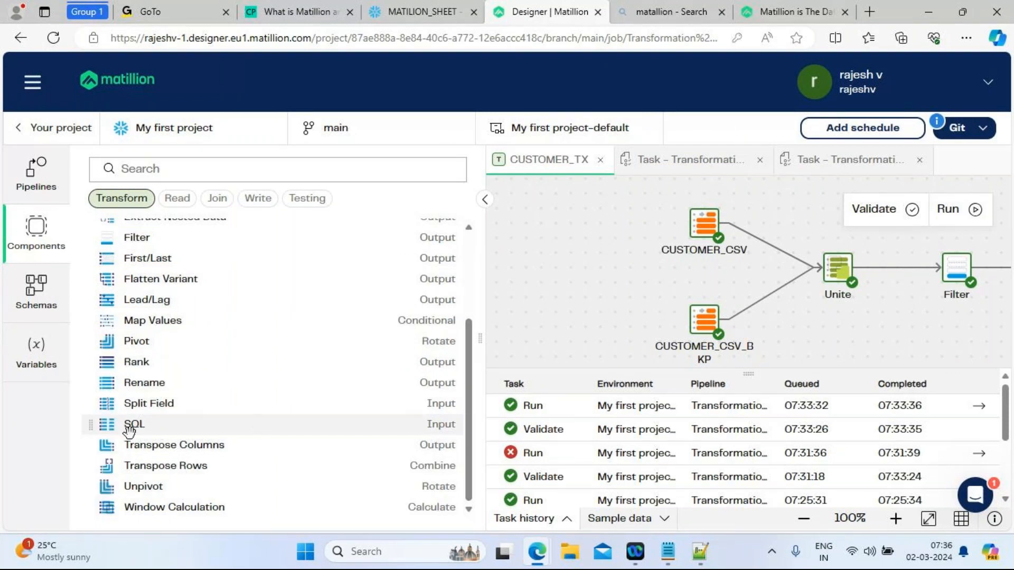
Try out an SQL component on the CUSTOMER_TX canvas, view its Query editor without entering anything, and delete the component
{"action": "left_click_drag", "start_coordinate": [128, 429], "coordinate": [578, 259]}
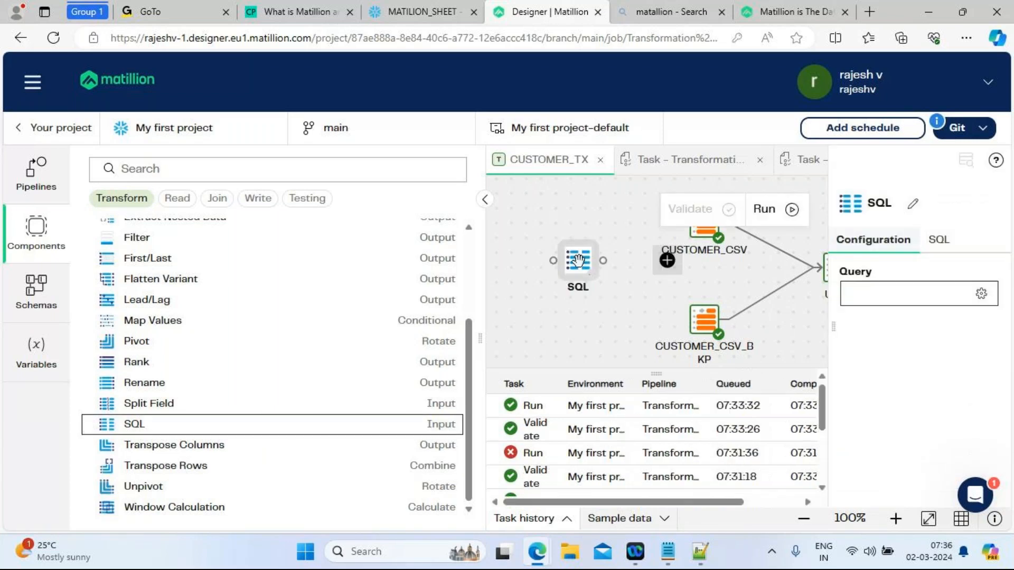
{"action": "left_click", "coordinate": [890, 301]}
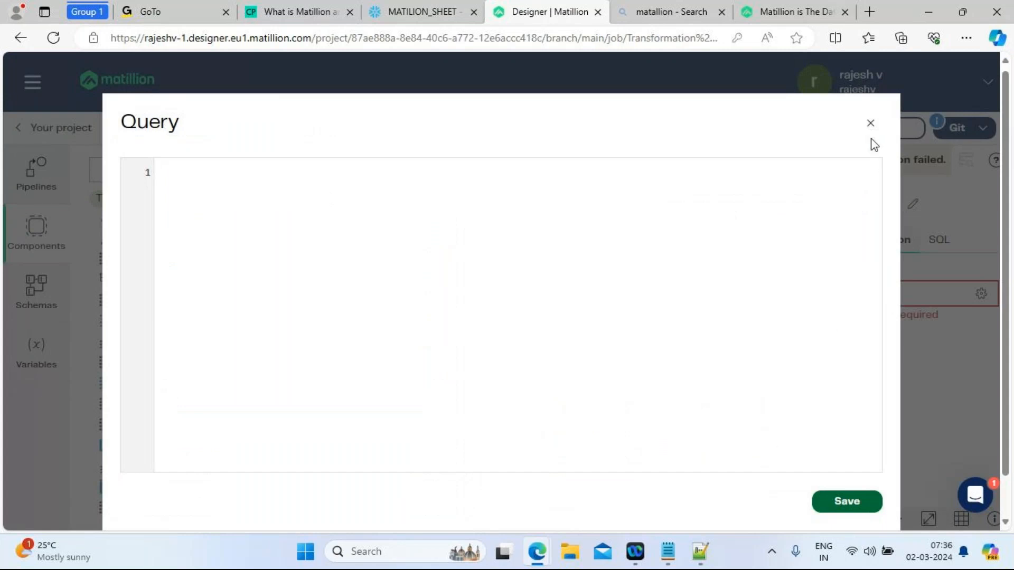
{"action": "left_click", "coordinate": [870, 124]}
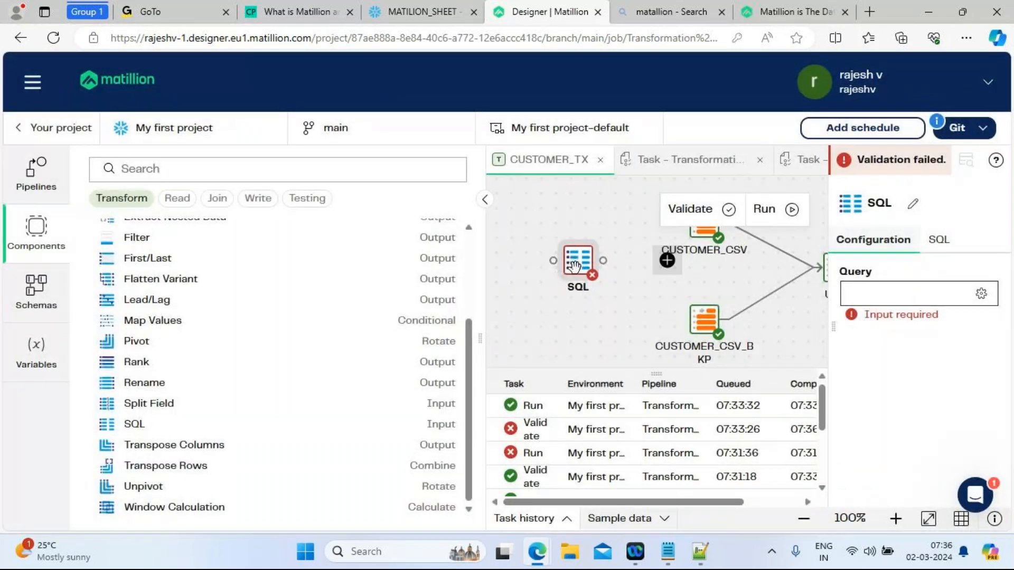
{"action": "left_click", "coordinate": [861, 285]}
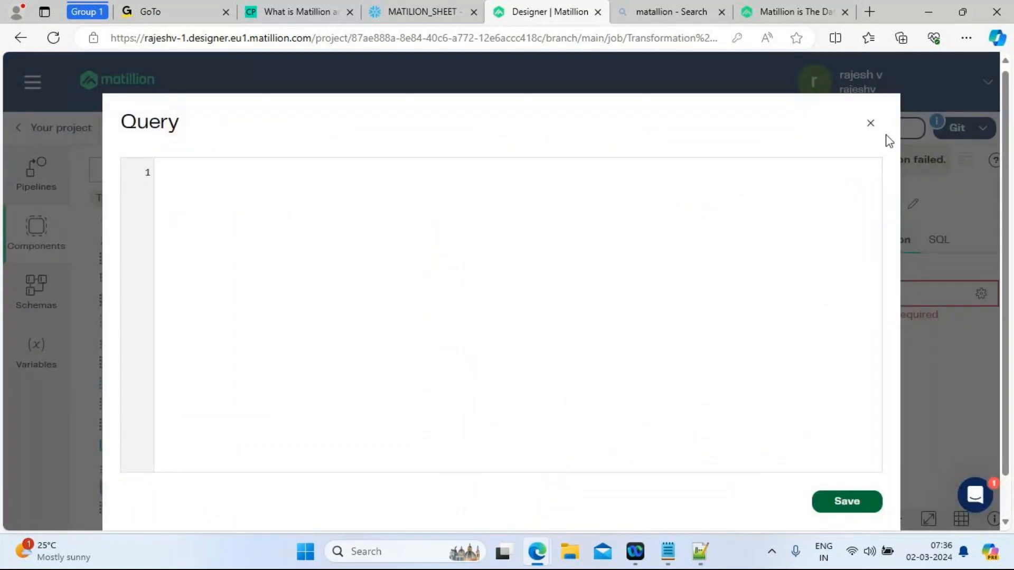
{"action": "left_click", "coordinate": [871, 125]}
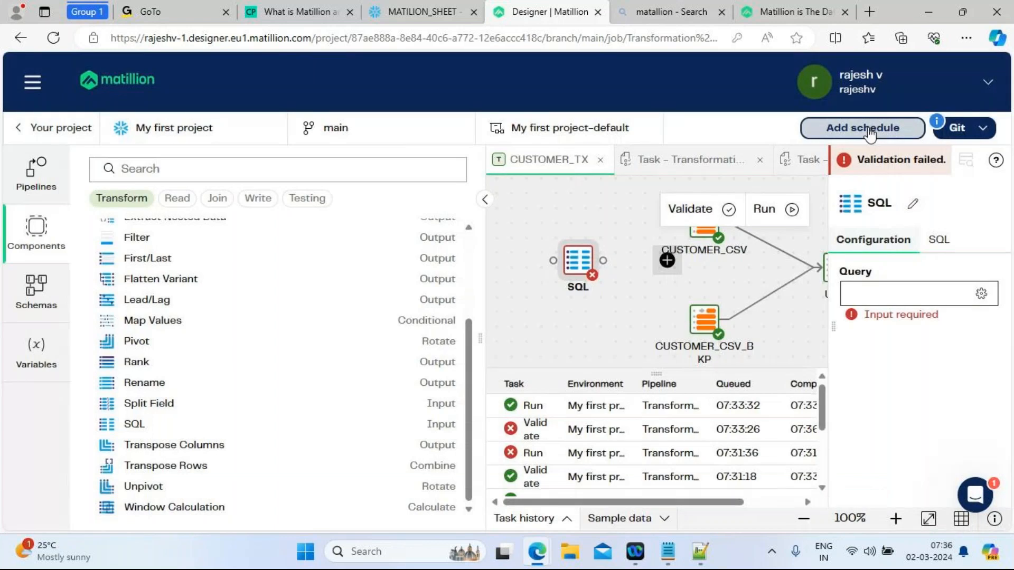
{"action": "key", "text": "Delete"}
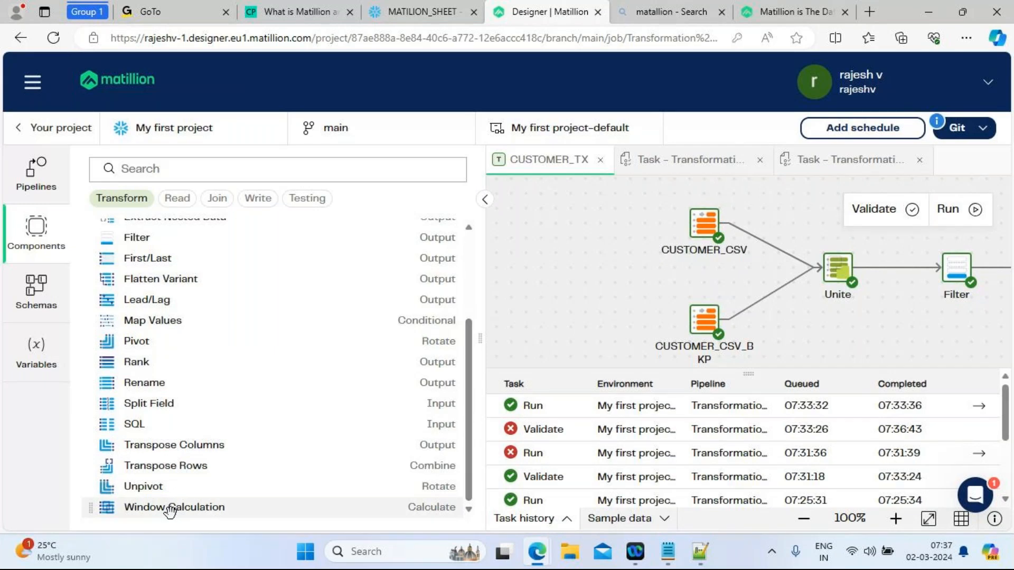
Examine the components offered in the Read, Join, Write and Testing categories
{"action": "left_click_drag", "start_coordinate": [470, 360], "coordinate": [448, 199]}
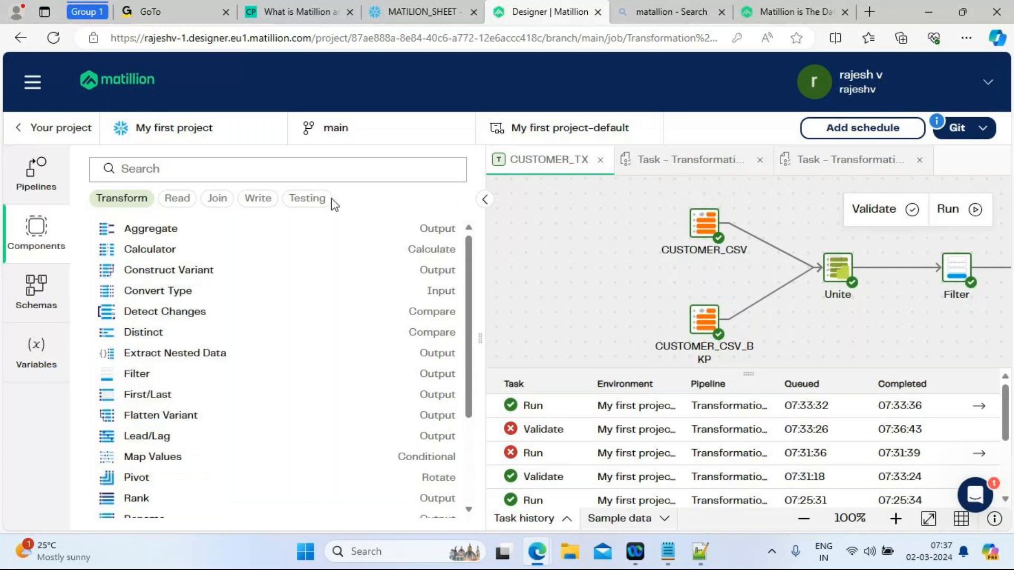
{"action": "left_click", "coordinate": [133, 201]}
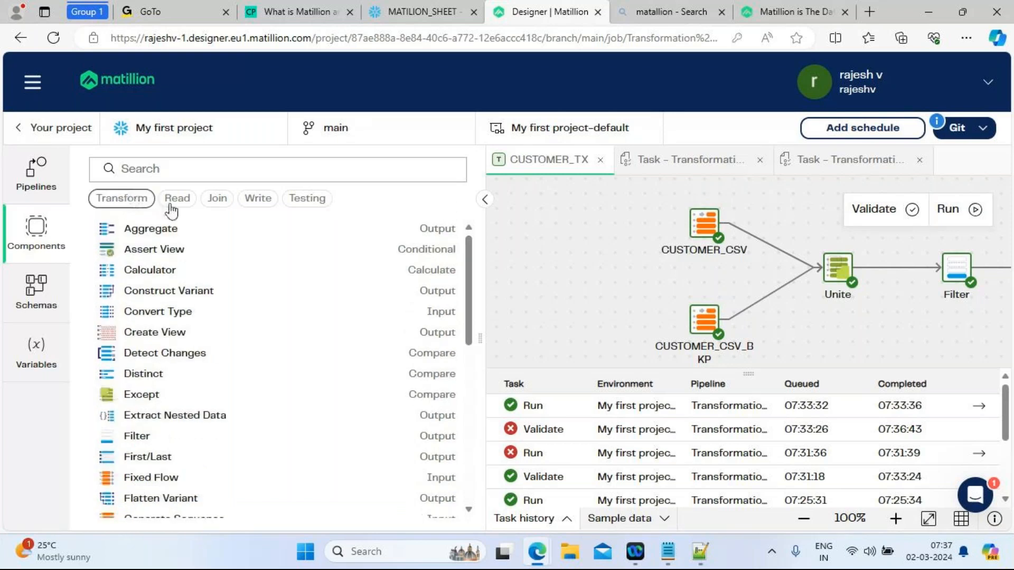
{"action": "left_click", "coordinate": [175, 199]}
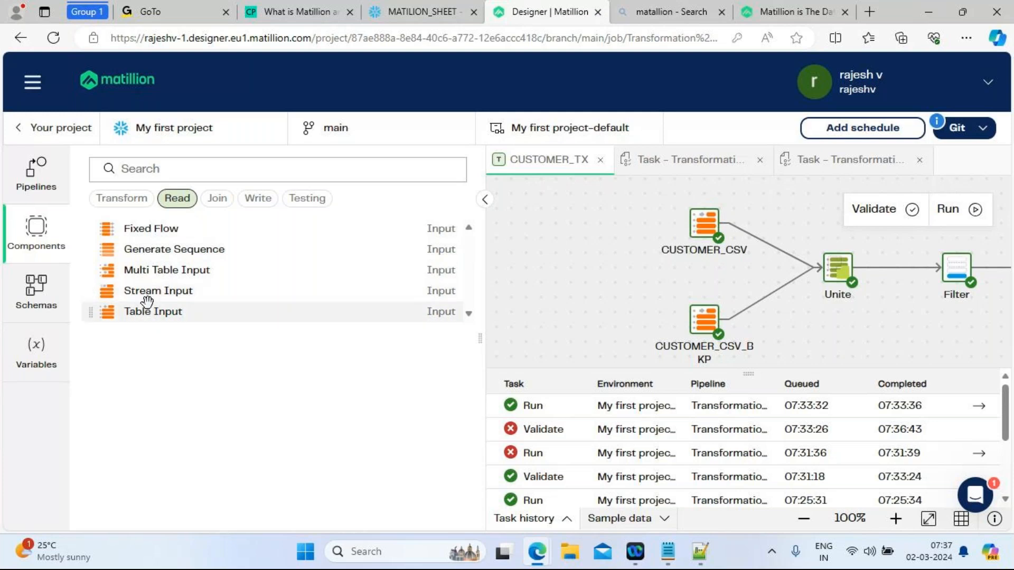
{"action": "left_click", "coordinate": [192, 208]}
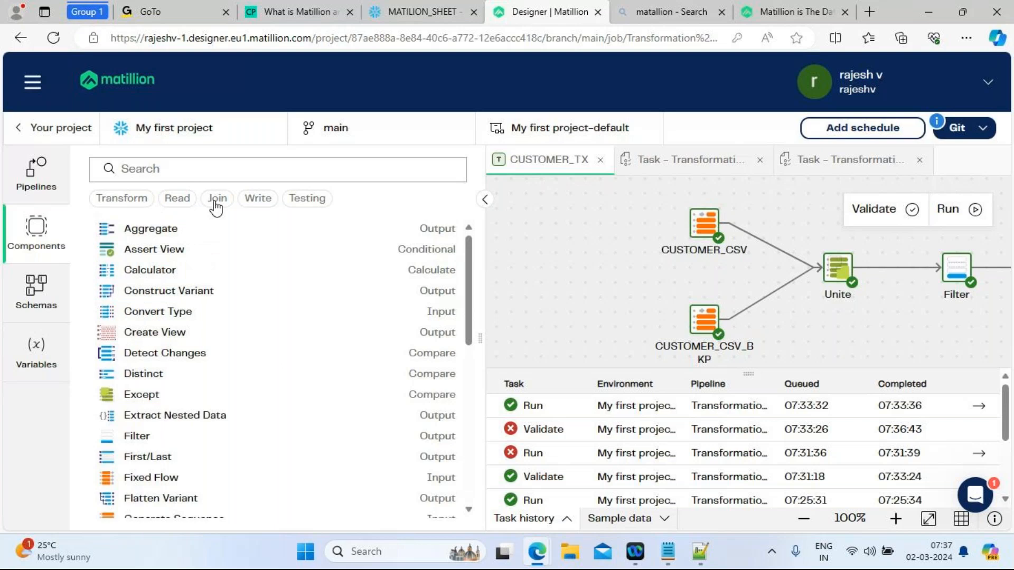
{"action": "left_click", "coordinate": [216, 202]}
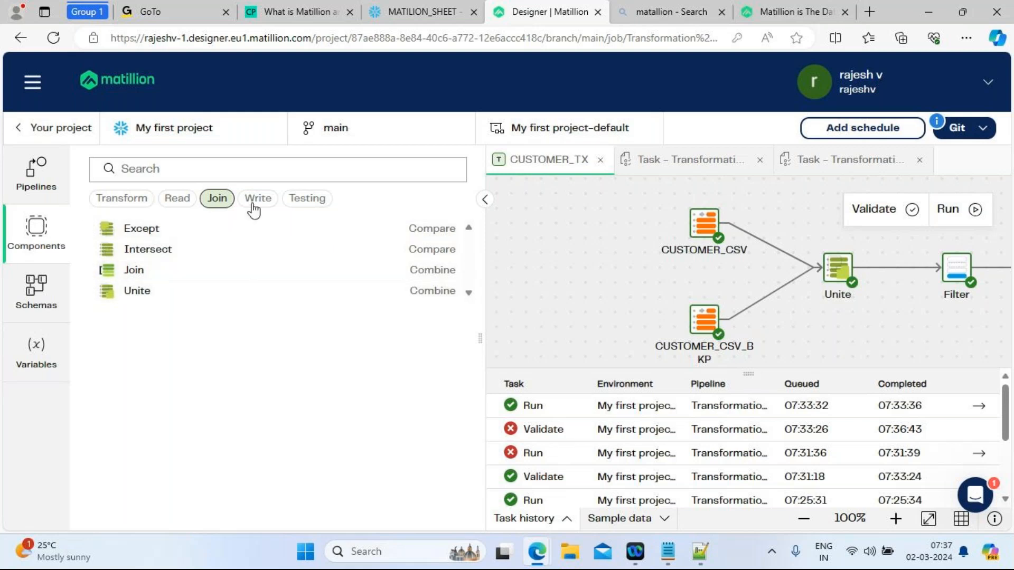
{"action": "left_click", "coordinate": [233, 200]}
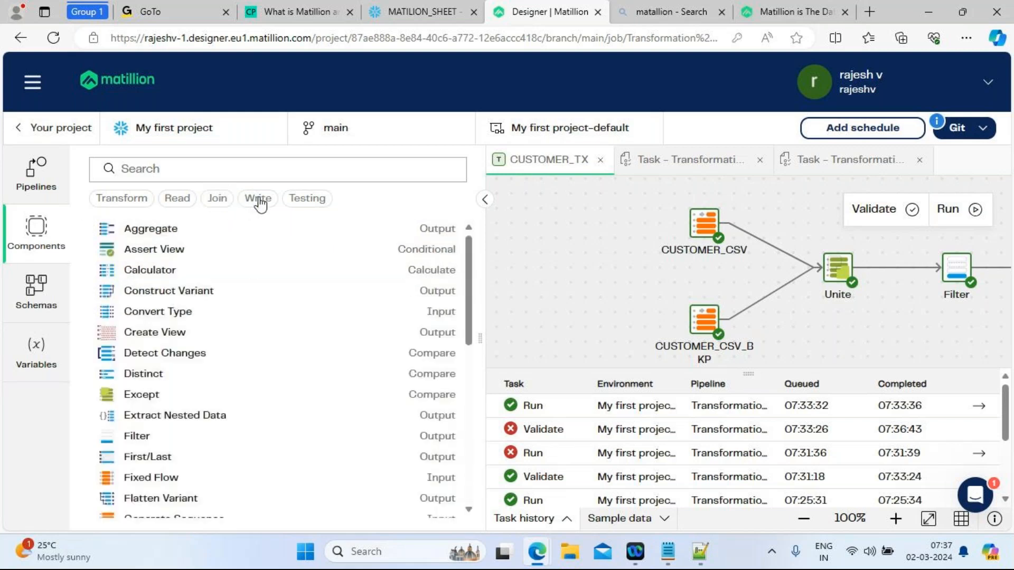
{"action": "left_click", "coordinate": [259, 200]}
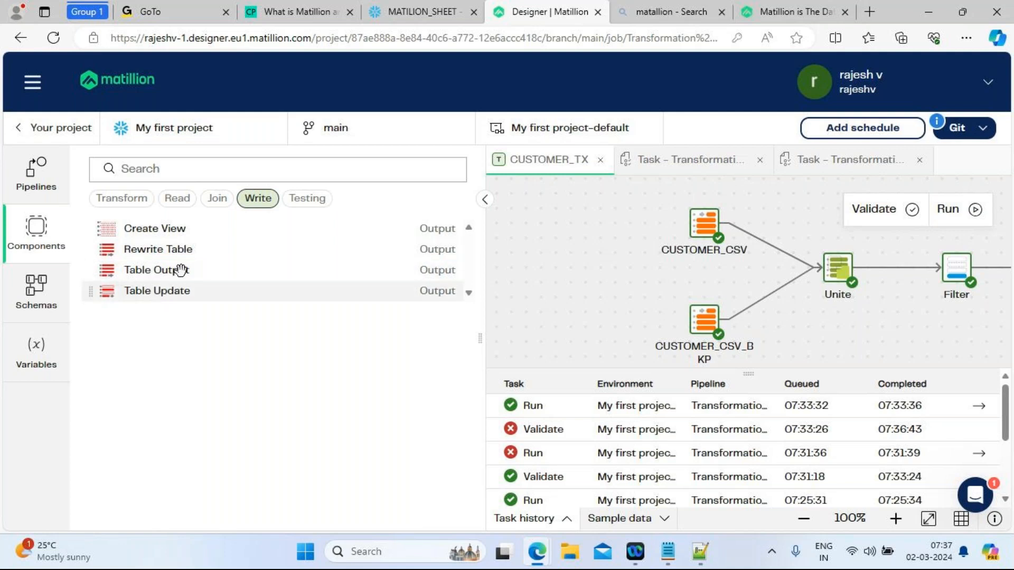
{"action": "left_click", "coordinate": [259, 201]}
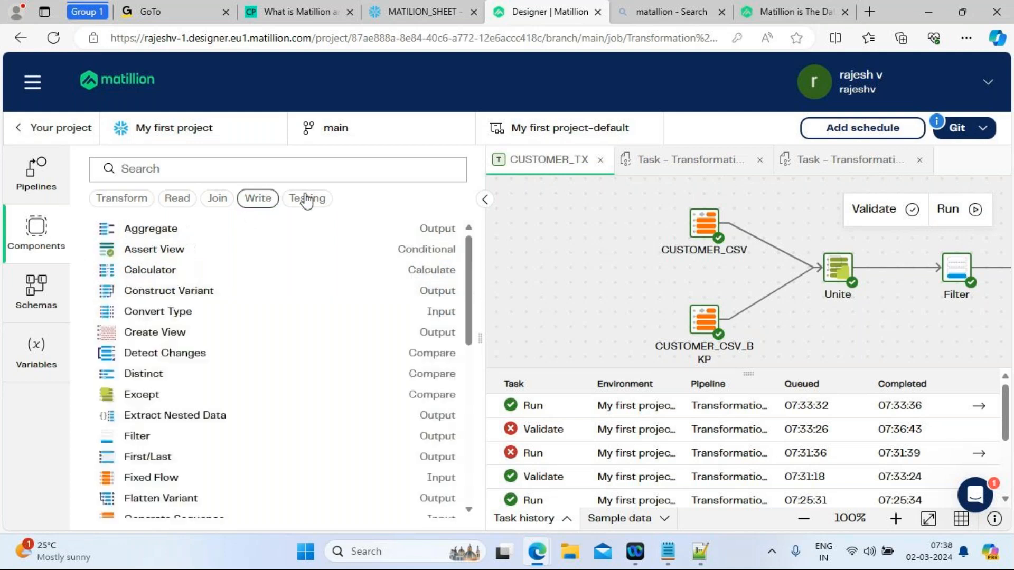
{"action": "left_click", "coordinate": [303, 204]}
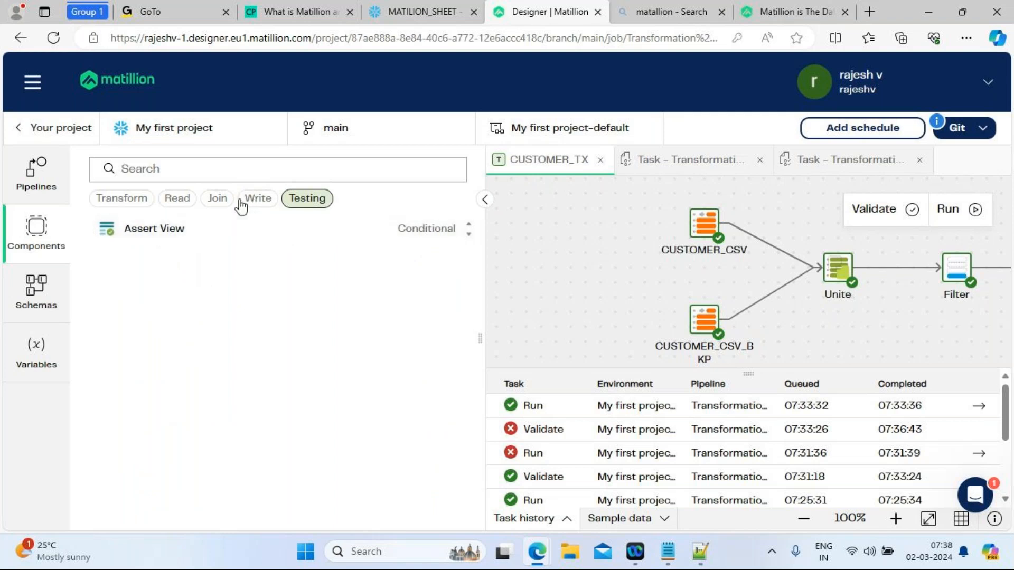
{"action": "left_click", "coordinate": [218, 199]}
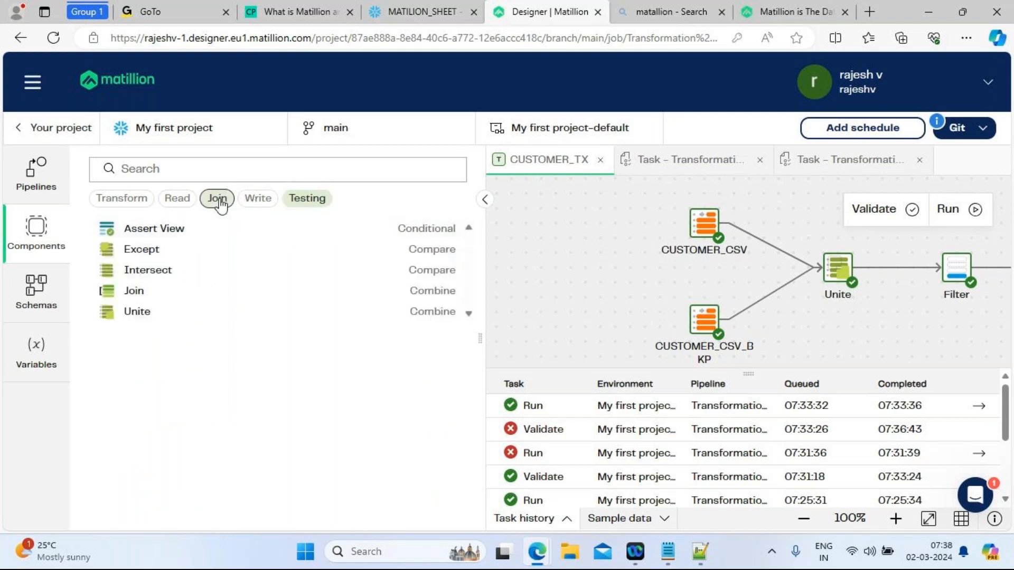
Inspect the tables and views of GCS_SNOW_SCHEMA, then look at the pipeline variables
{"action": "left_click", "coordinate": [38, 309]}
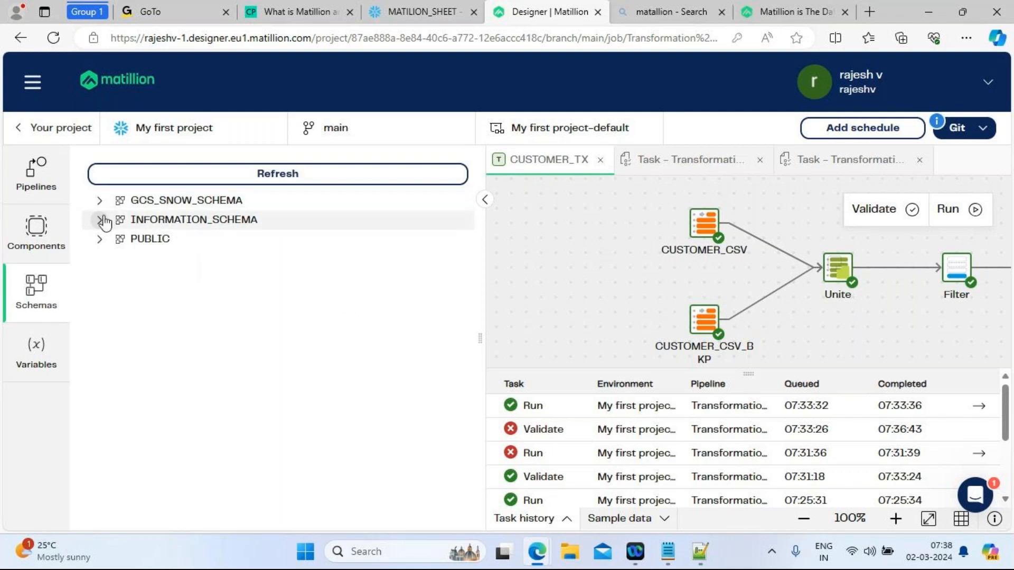
{"action": "left_click", "coordinate": [99, 200]}
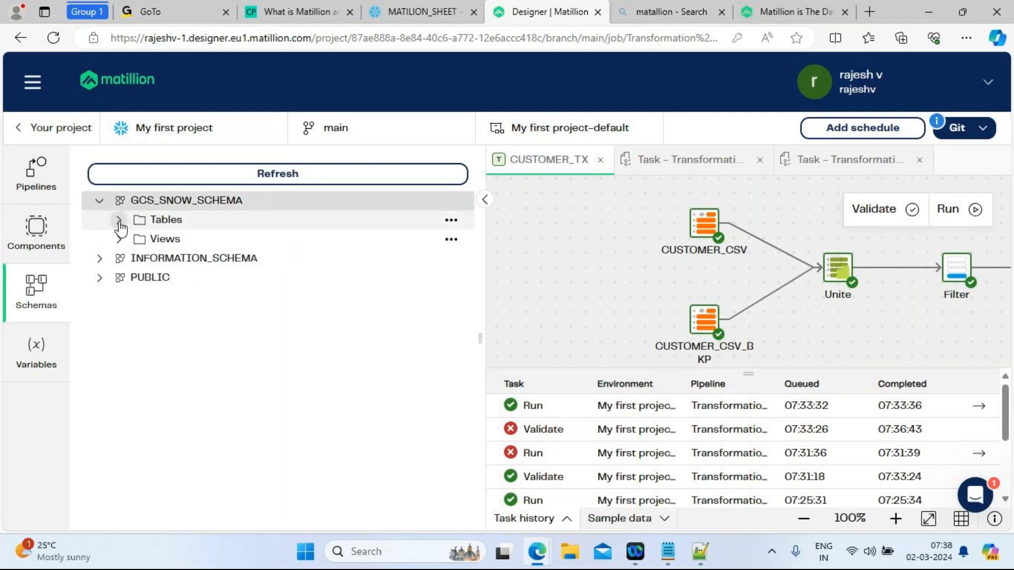
{"action": "left_click", "coordinate": [119, 221]}
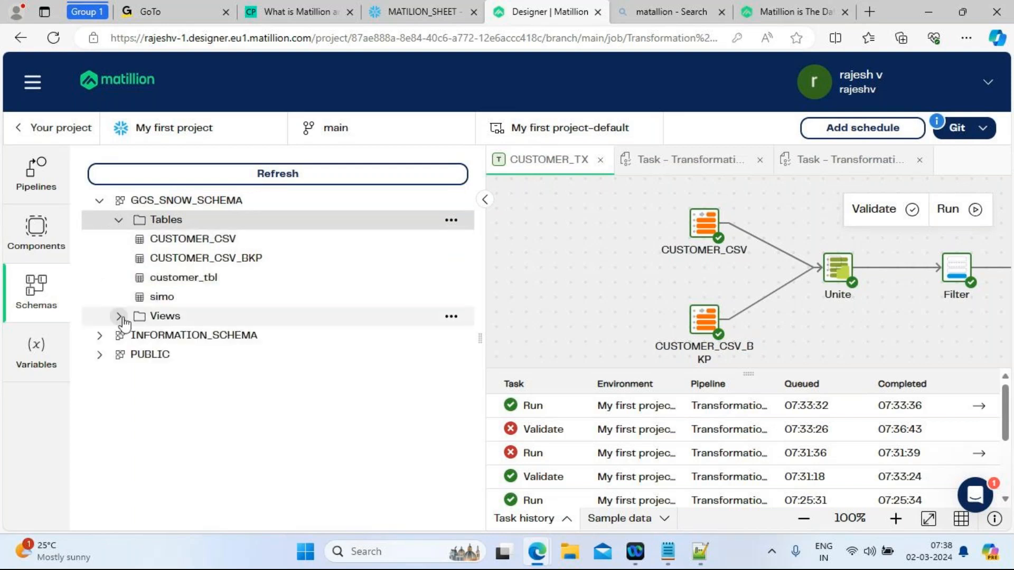
{"action": "left_click", "coordinate": [119, 316]}
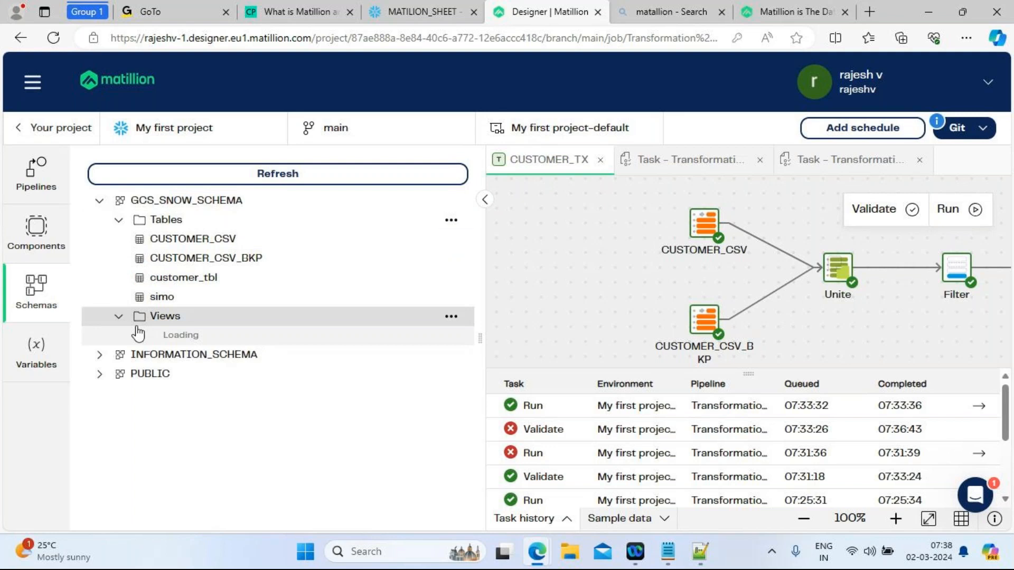
{"action": "left_click", "coordinate": [27, 366]}
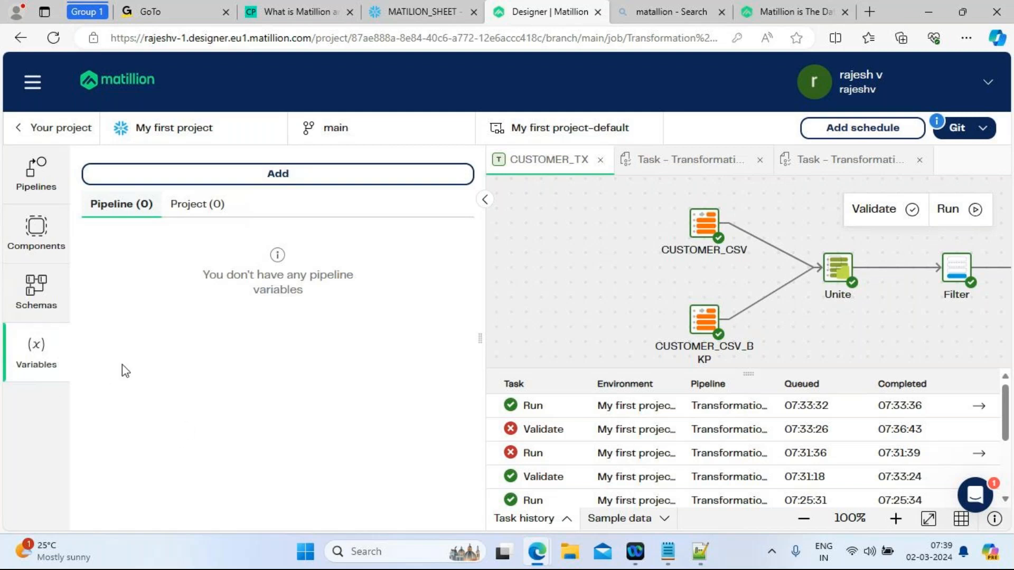
Open Matillion's credit usage page and examine the trial plan, remaining credits and consumption overview
{"action": "left_click", "coordinate": [30, 83]}
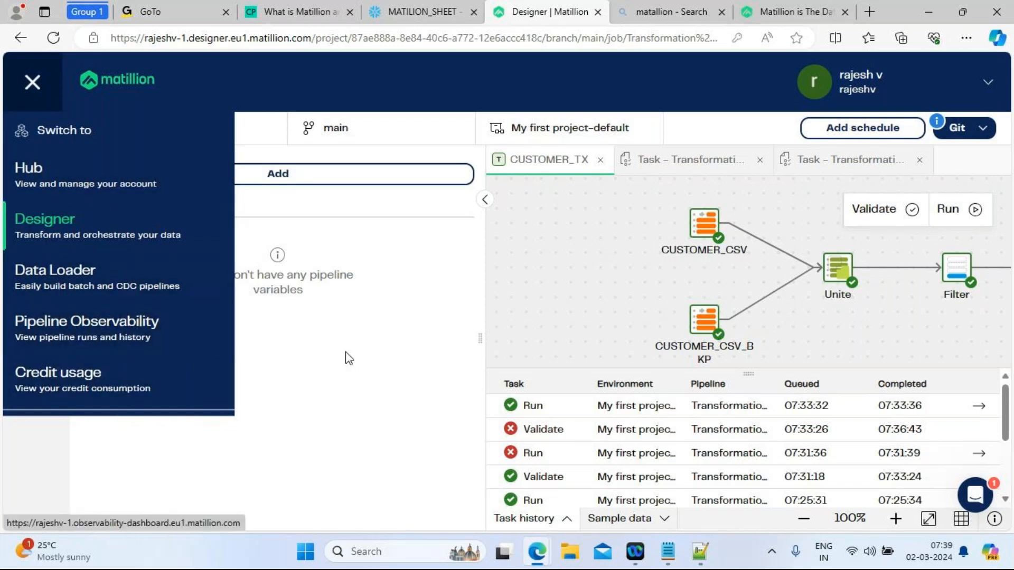
{"action": "left_click", "coordinate": [117, 388]}
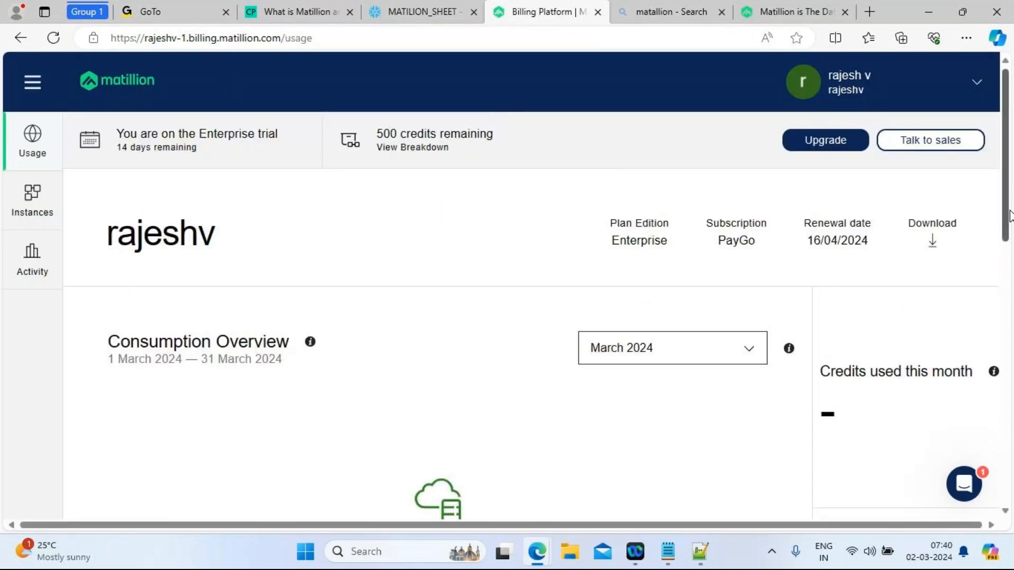
{"action": "mouse_move", "coordinate": [1009, 215]}
{"action": "left_mouse_down"}
{"action": "mouse_move", "coordinate": [1012, 319]}
{"action": "mouse_move", "coordinate": [1009, 231]}
{"action": "left_mouse_up"}
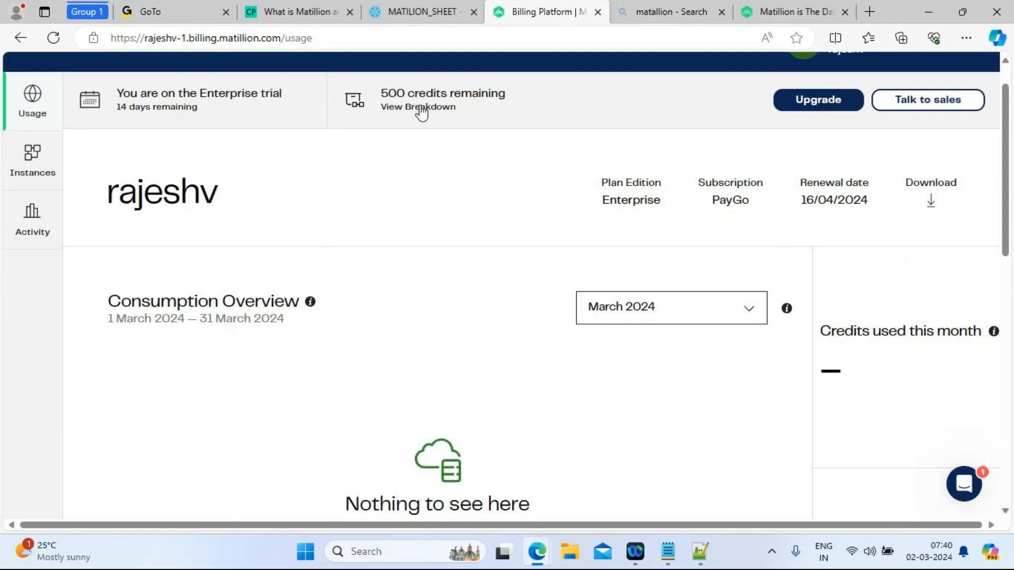
{"action": "left_click", "coordinate": [403, 108]}
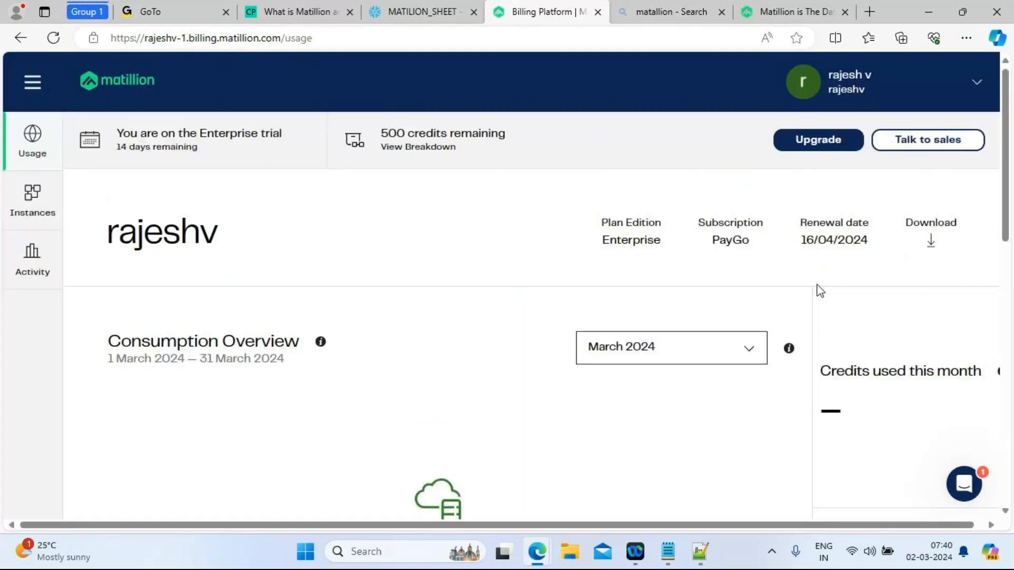
{"action": "scroll", "coordinate": [1012, 254], "scroll_direction": "down", "scroll_amount": 3}
{"action": "left_click_drag", "start_coordinate": [1012, 259], "coordinate": [967, 49]}
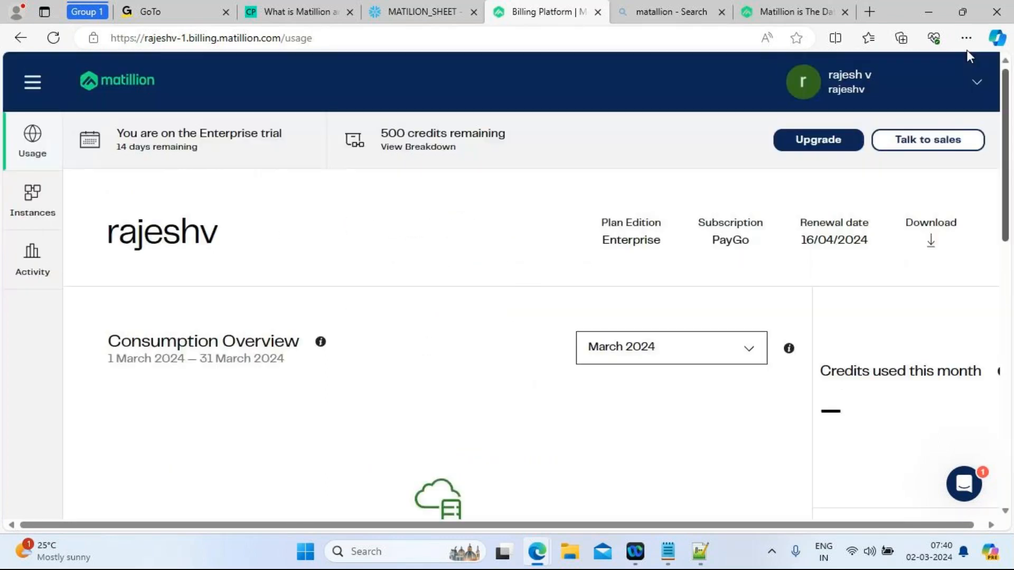
Open Matillion's Pipeline Runs page and examine the pipeline run history and the Instances activity
{"action": "left_click", "coordinate": [27, 83]}
{"action": "left_click", "coordinate": [67, 361]}
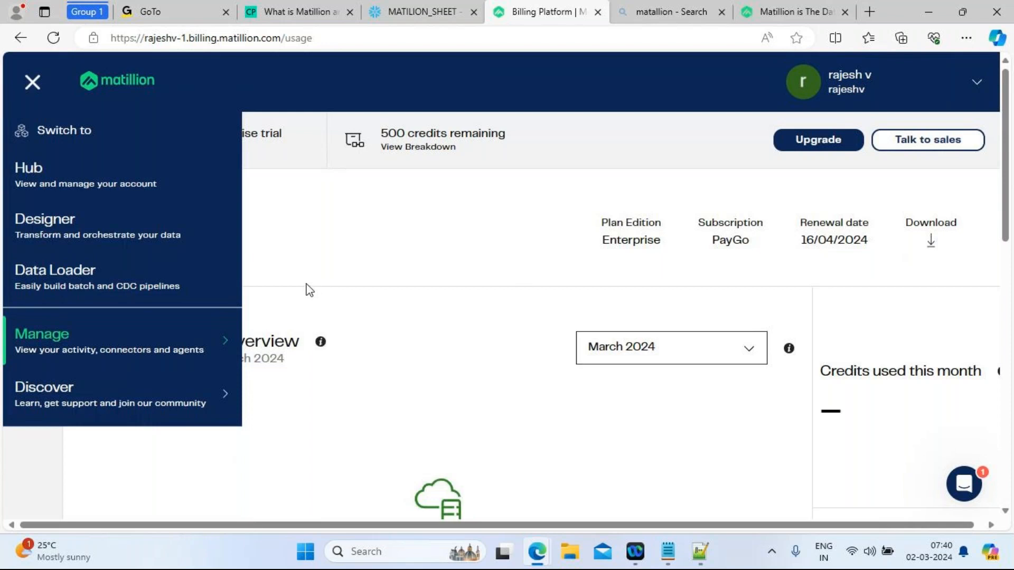
{"action": "mouse_move", "coordinate": [90, 350]}
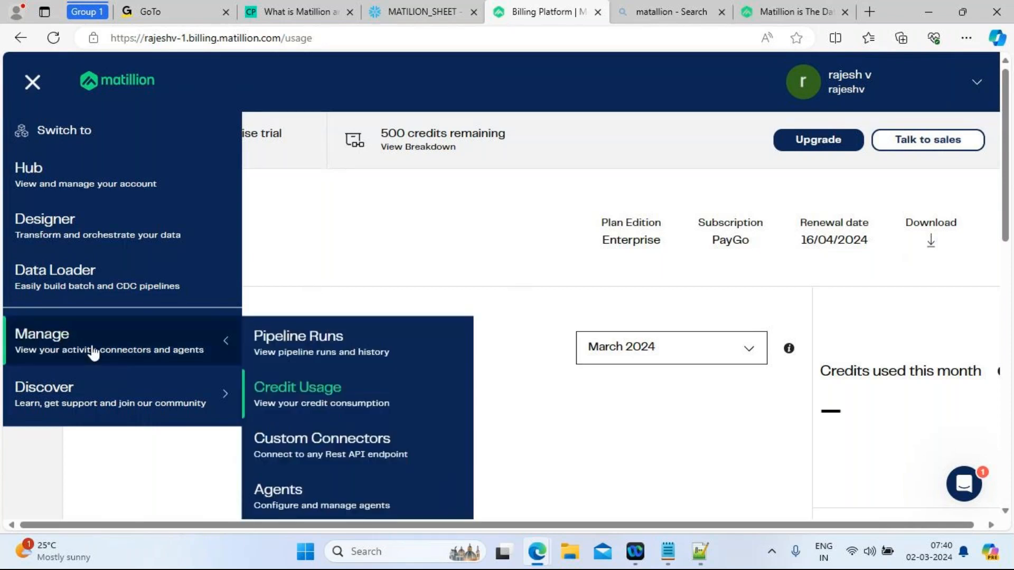
{"action": "left_click", "coordinate": [345, 347]}
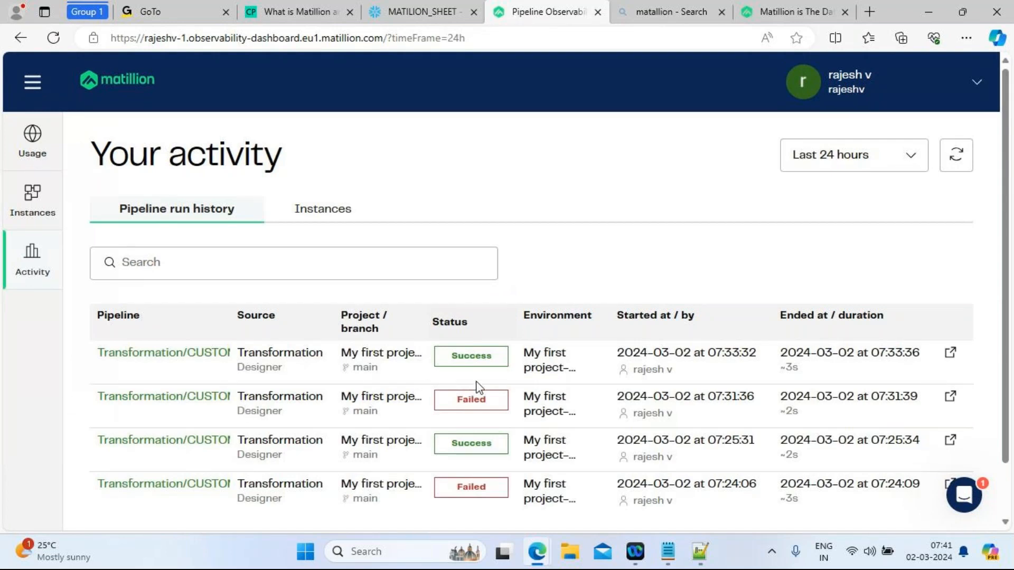
{"action": "left_click_drag", "start_coordinate": [1007, 351], "coordinate": [1010, 410]}
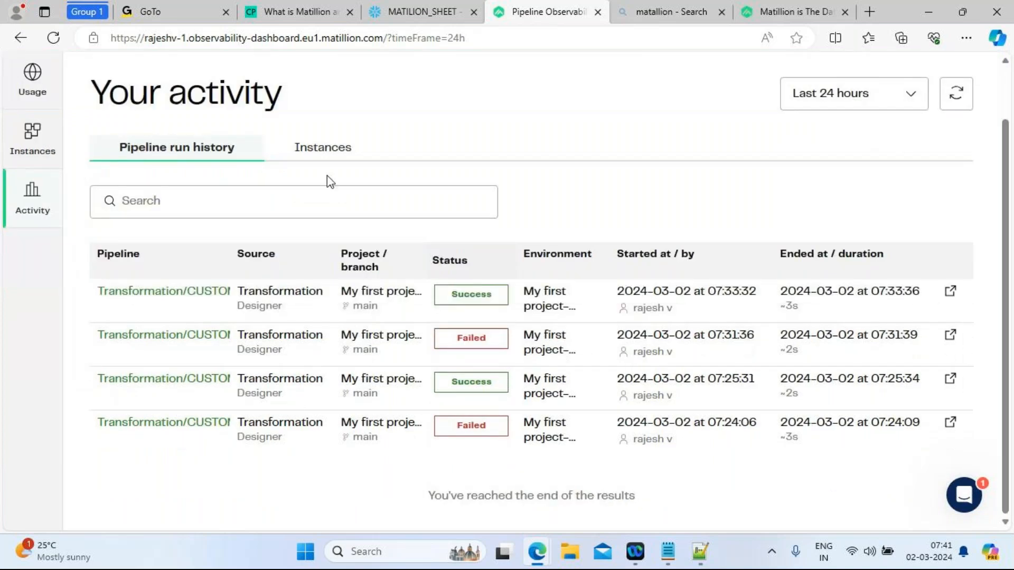
{"action": "left_click", "coordinate": [316, 157]}
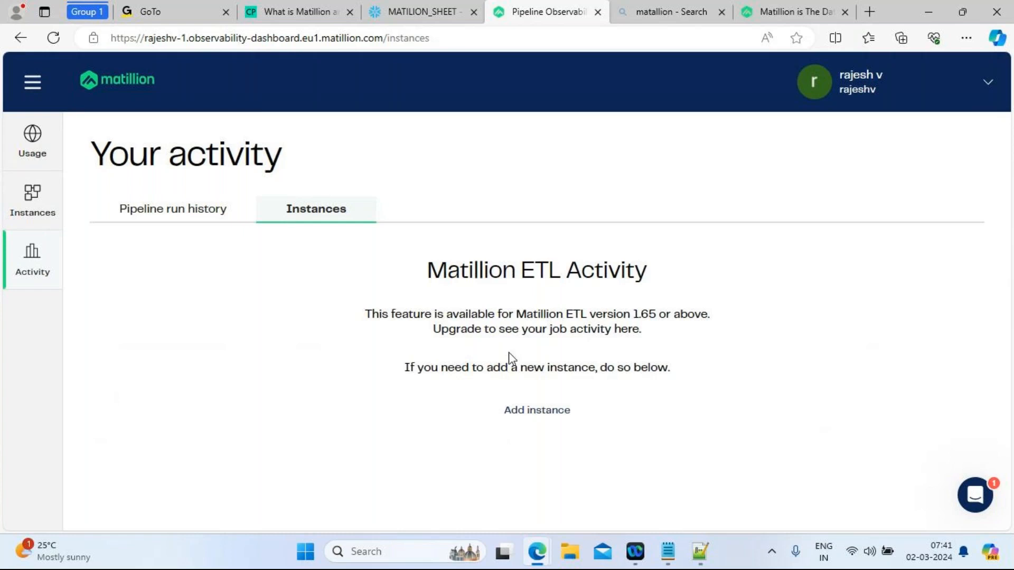
{"action": "left_click", "coordinate": [175, 218]}
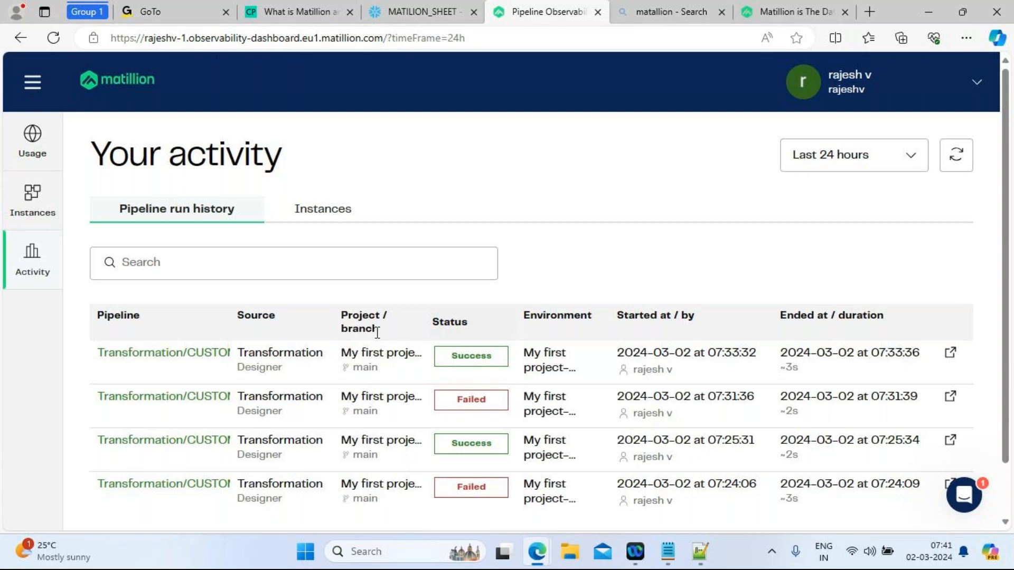
Switch to MATILION_SHEET in Snowflake to view the GCS_SNOW_SCHEMA tables, then bring up the ClearPeaks article on what Matillion is
{"action": "left_click", "coordinate": [407, 6]}
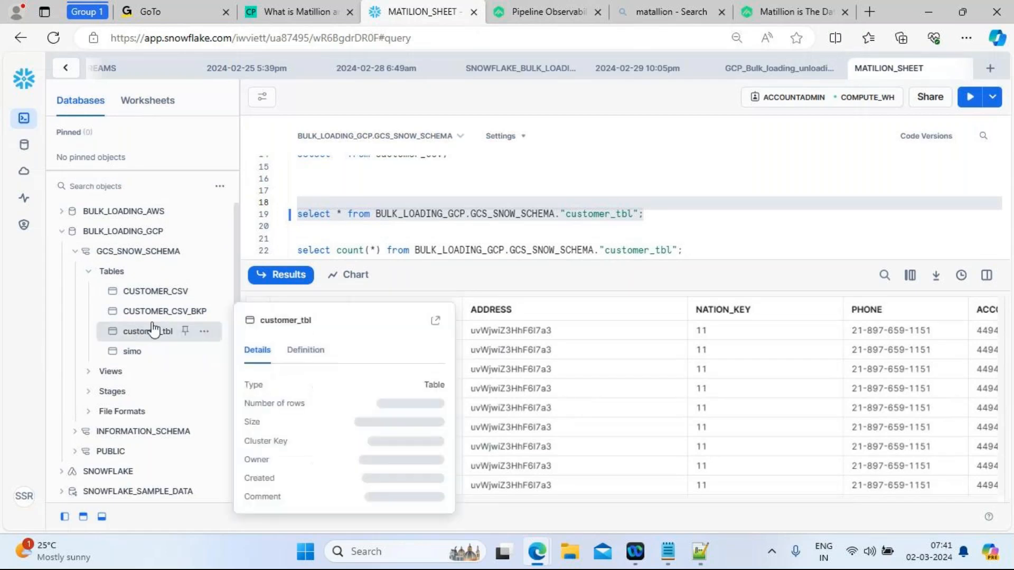
{"action": "mouse_move", "coordinate": [150, 292]}
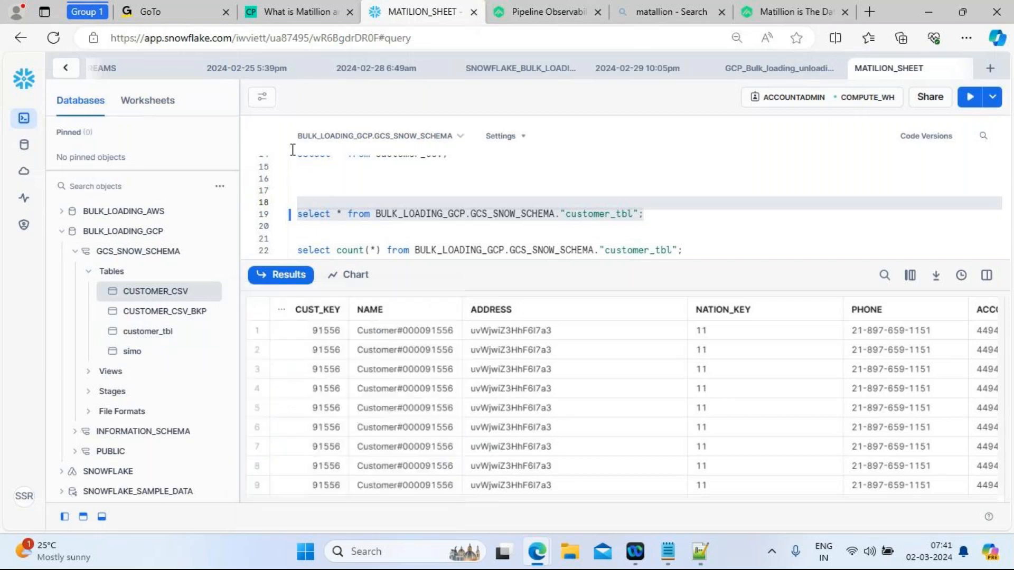
{"action": "left_click", "coordinate": [296, 12]}
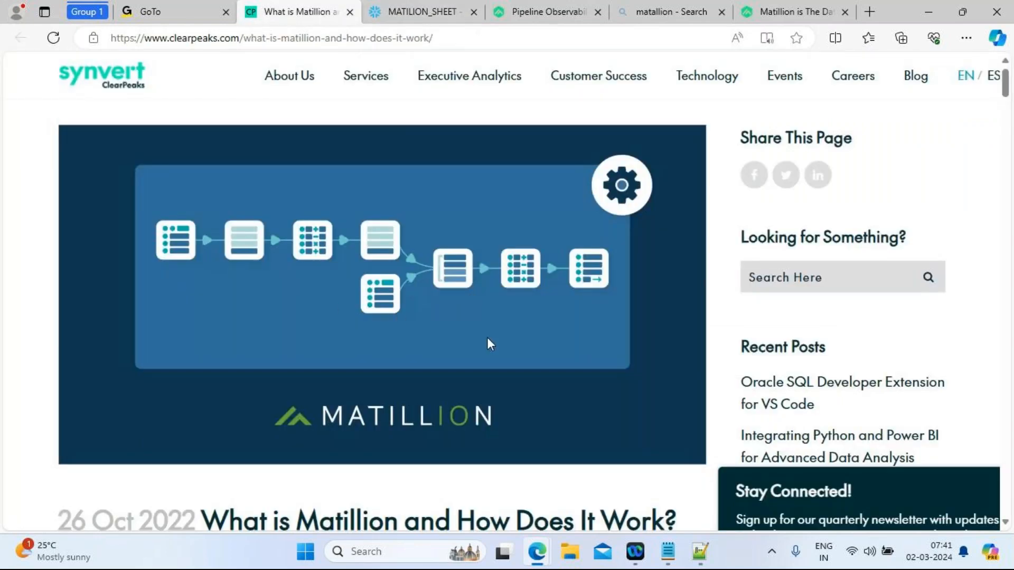
{"action": "mouse_move", "coordinate": [536, 564]}
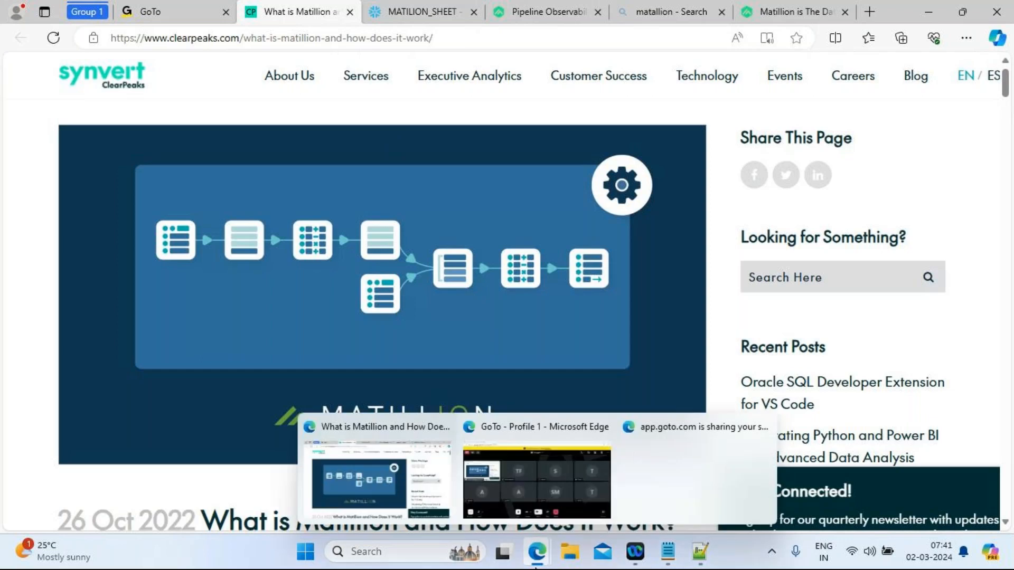